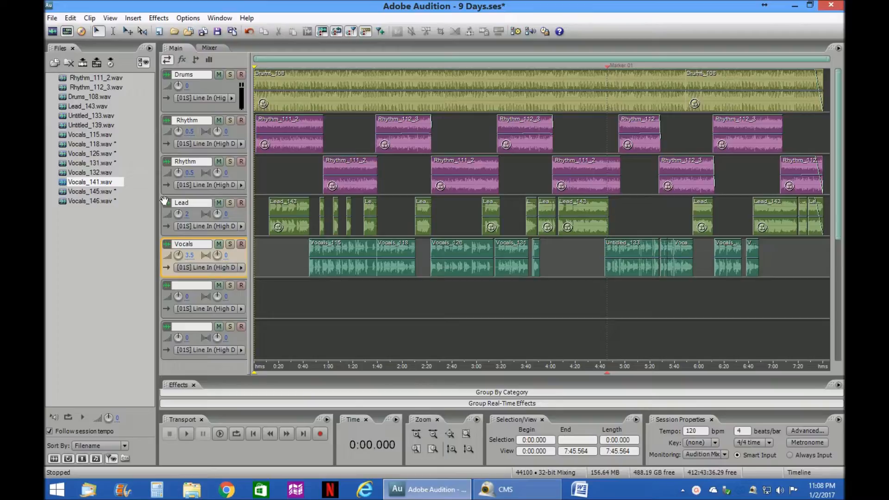
- Export the session's audio mixdown as Windows PCM to the desktop, overwriting the existing 9 Days Gone By file
{"action": "scroll", "coordinate": [836, 197], "scroll_direction": "up", "scroll_amount": 1}
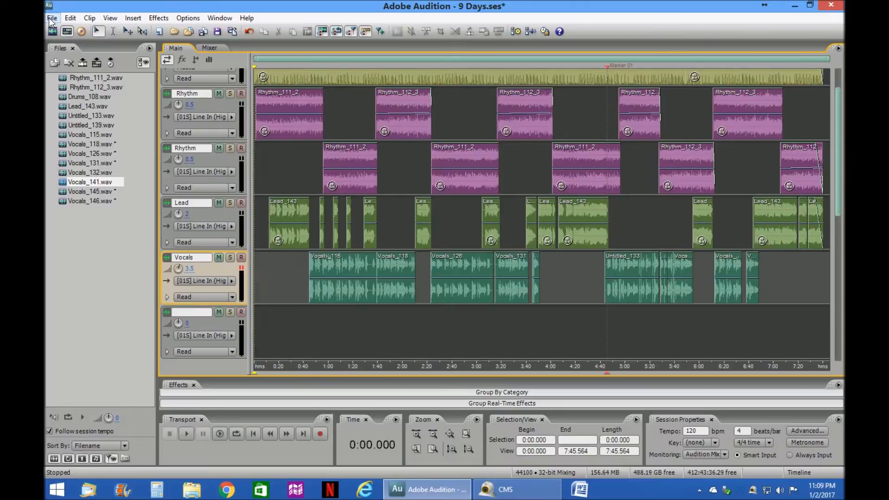
{"action": "left_click", "coordinate": [51, 19]}
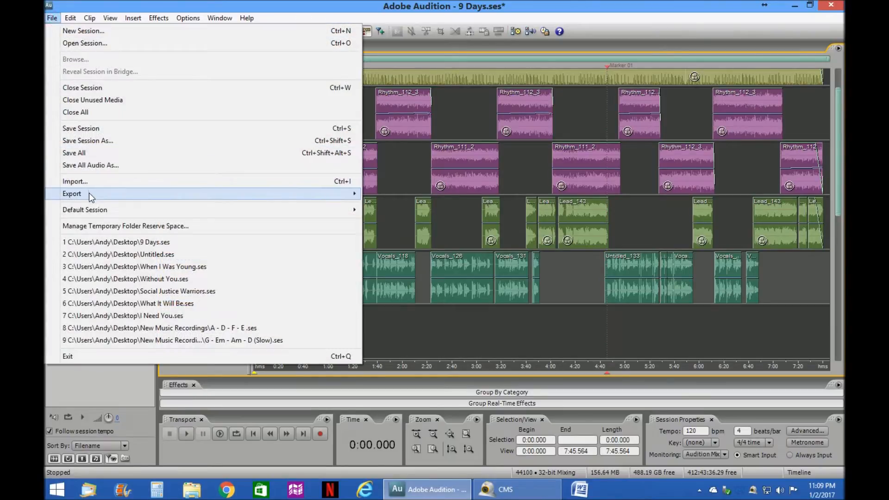
{"action": "mouse_move", "coordinate": [89, 193]}
{"action": "left_click", "coordinate": [390, 195]}
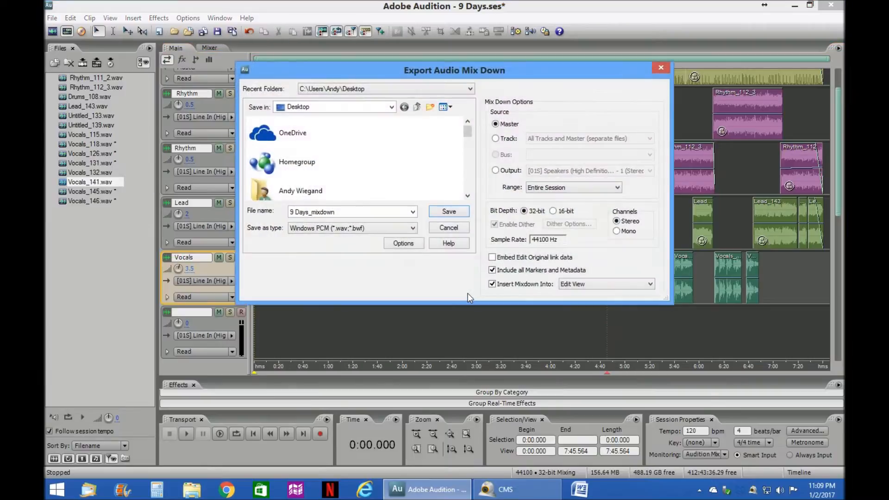
{"action": "left_click_drag", "start_coordinate": [466, 139], "coordinate": [471, 190]}
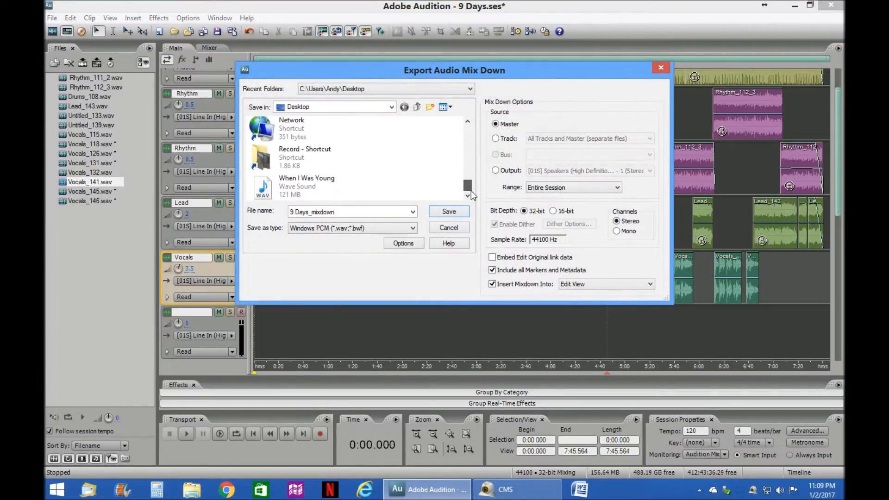
{"action": "left_click", "coordinate": [468, 123]}
{"action": "left_click", "coordinate": [468, 123]}
{"action": "left_click", "coordinate": [467, 124]}
{"action": "left_click", "coordinate": [468, 123]}
{"action": "left_click", "coordinate": [468, 123]}
{"action": "left_click", "coordinate": [326, 164]}
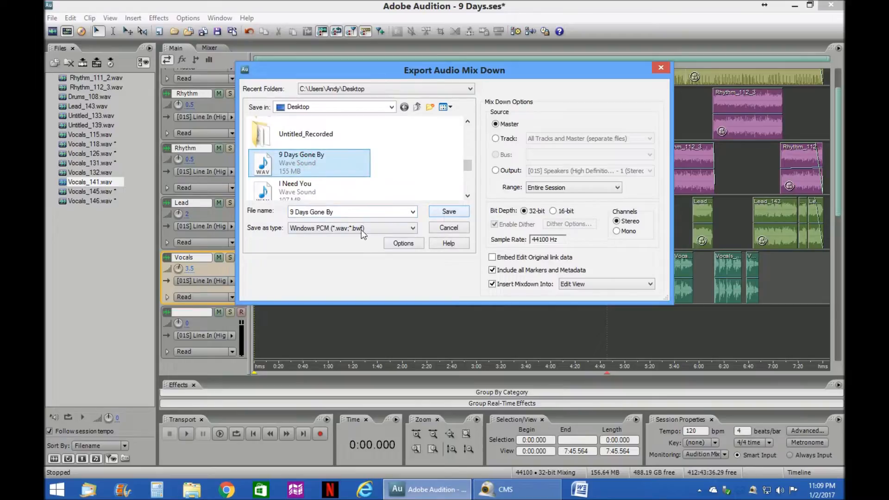
{"action": "left_click", "coordinate": [451, 212]}
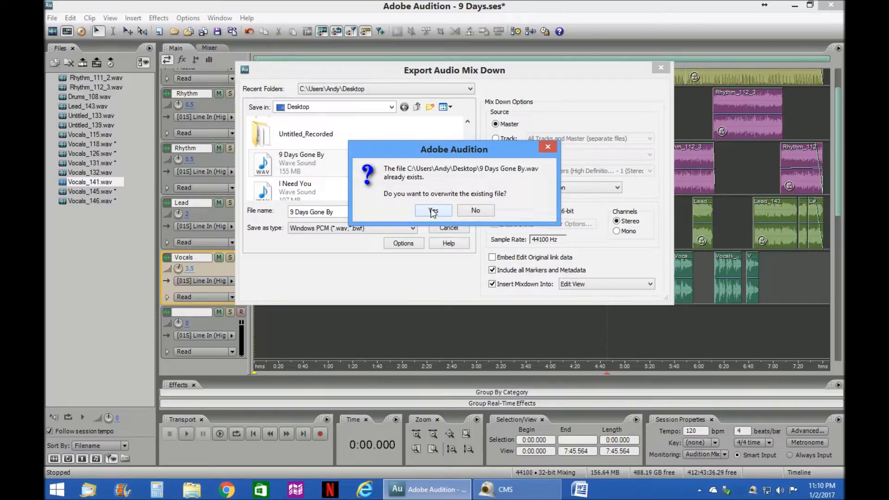
{"action": "left_click", "coordinate": [433, 211]}
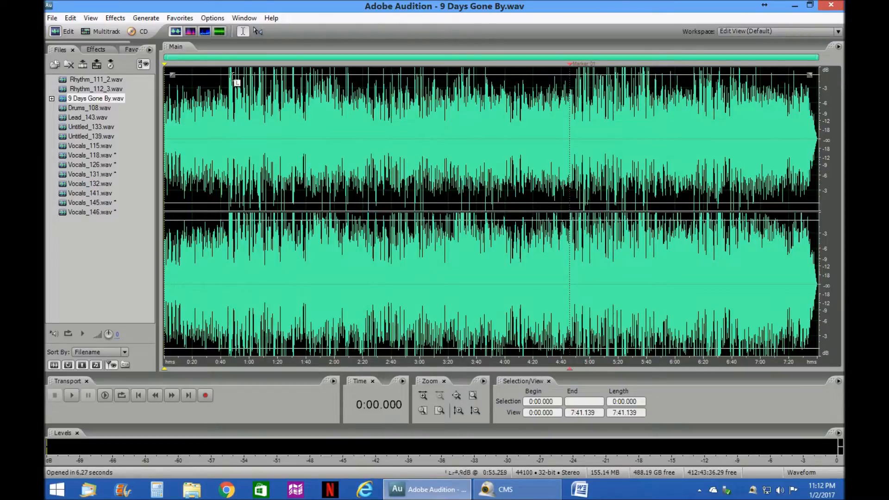
{"action": "left_click_drag", "start_coordinate": [228, 78], "coordinate": [717, 139]}
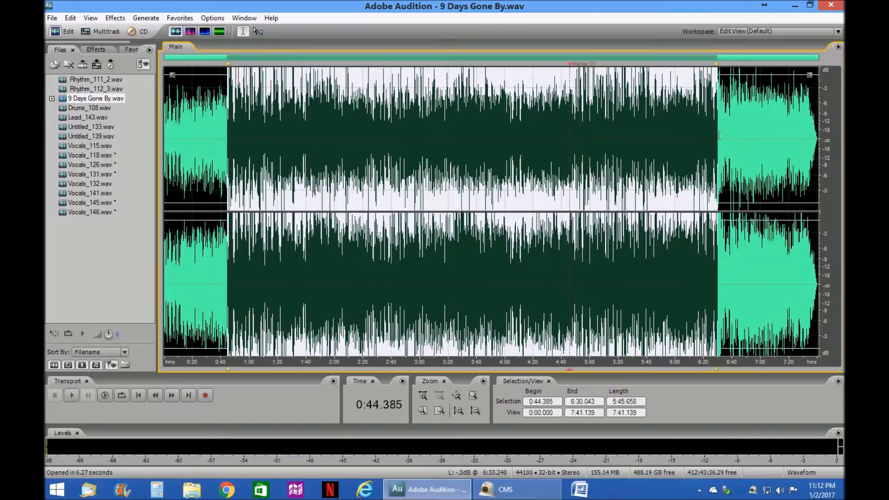
{"action": "left_click", "coordinate": [274, 74]}
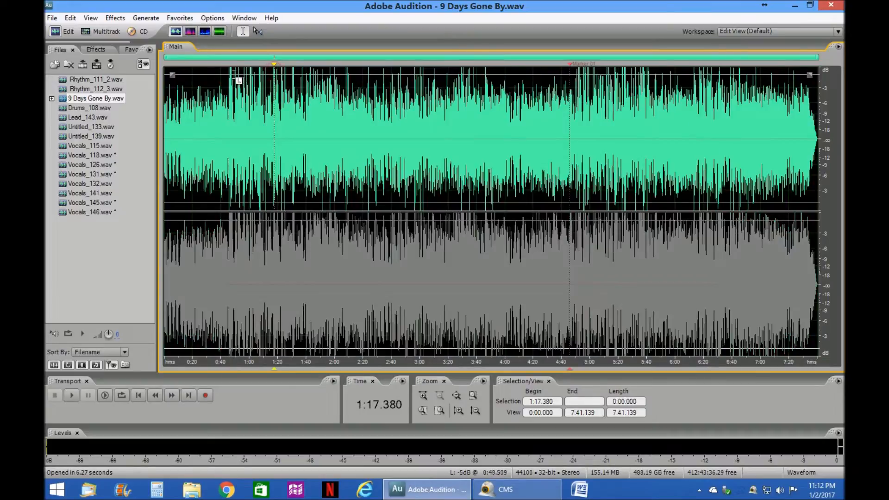
{"action": "left_click", "coordinate": [227, 78]}
{"action": "left_click", "coordinate": [214, 243]}
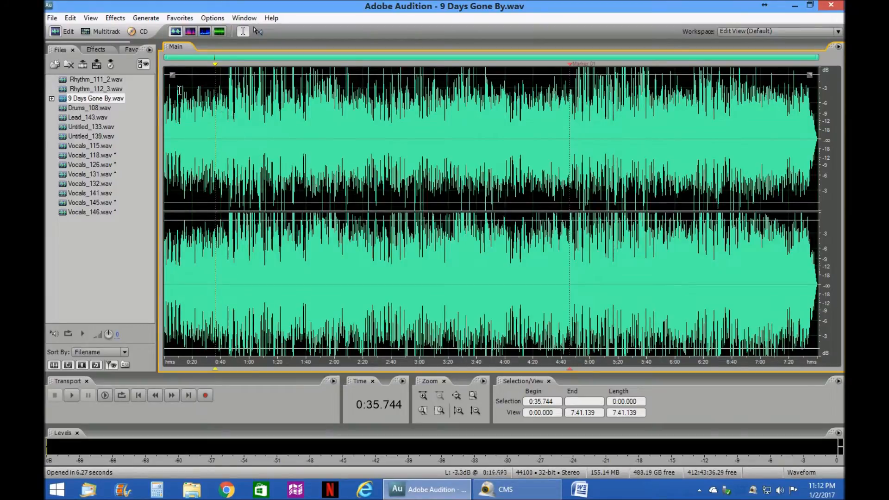
- Normalize the entire 9 Days Gone By waveform to 100%, with left and right channels normalized equally
{"action": "left_click", "coordinate": [115, 17]}
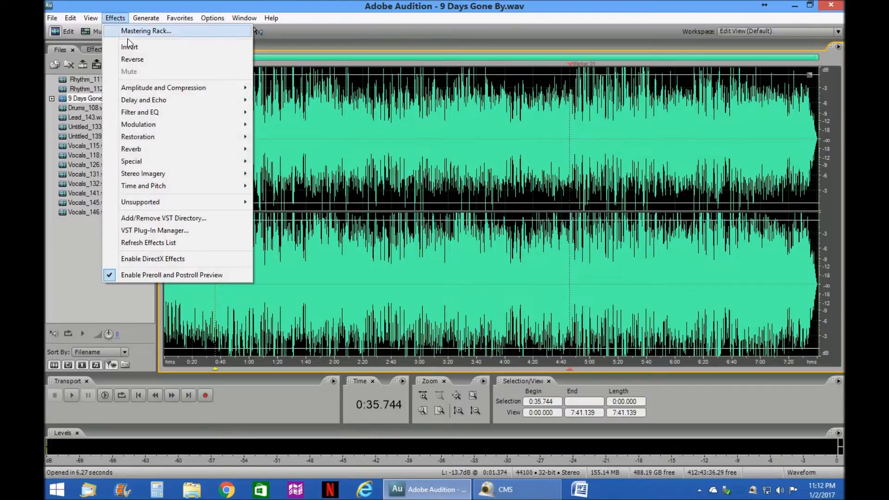
{"action": "mouse_move", "coordinate": [145, 90]}
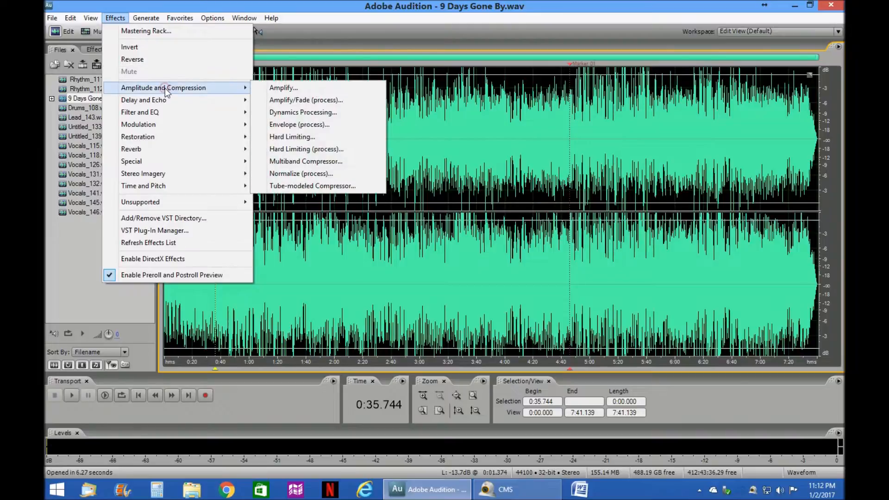
{"action": "left_click", "coordinate": [165, 88]}
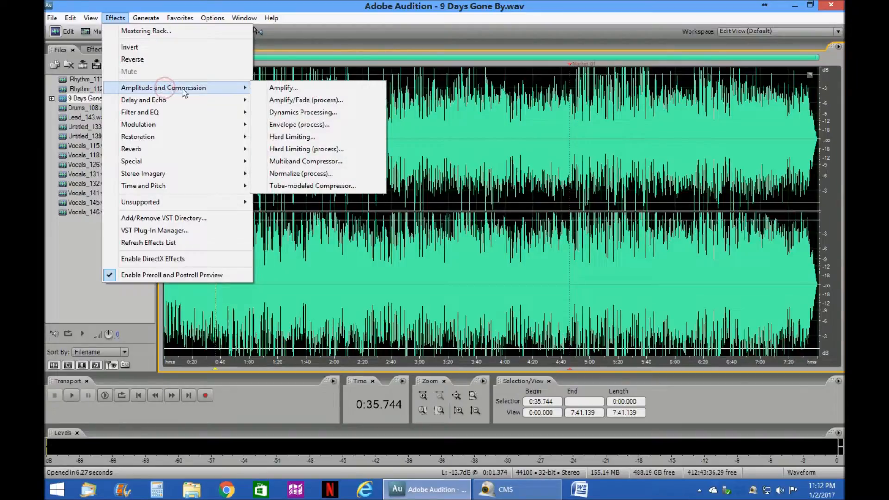
{"action": "left_click", "coordinate": [295, 174]}
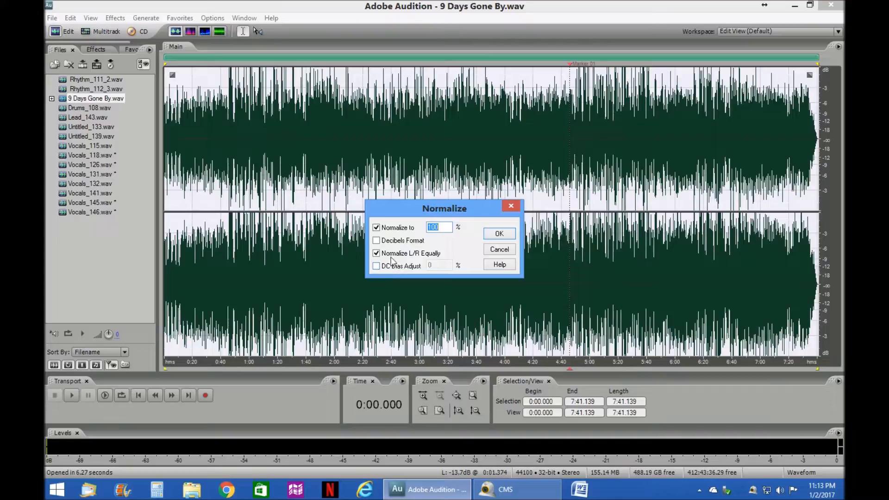
{"action": "left_click", "coordinate": [497, 233]}
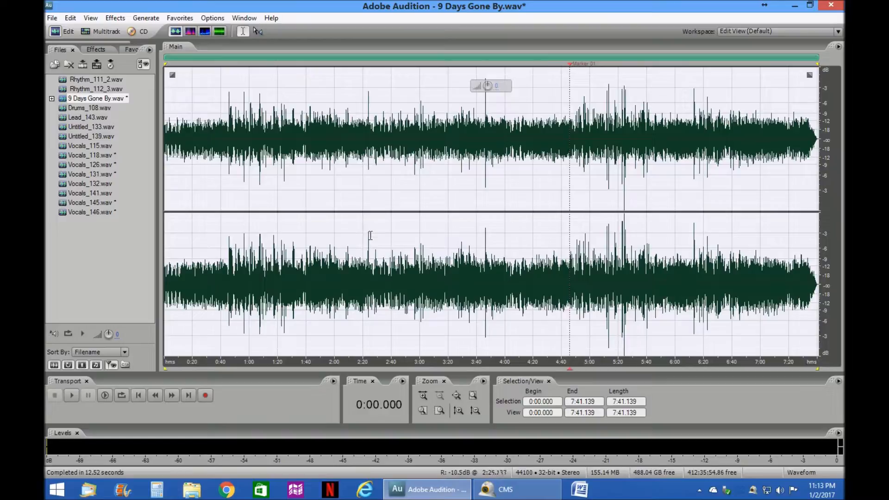
- Isolate the tall volume peak at about 3:46 in both channels and lower its level toward the surrounding audio
{"action": "left_click", "coordinate": [165, 145]}
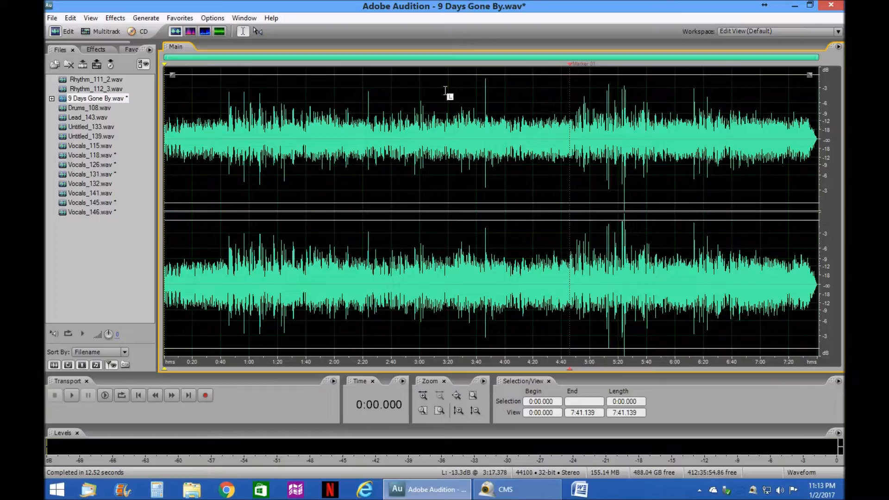
{"action": "left_click", "coordinate": [484, 86]}
{"action": "left_click", "coordinate": [487, 88]}
{"action": "left_click", "coordinate": [483, 85]}
{"action": "left_click", "coordinate": [481, 262]}
{"action": "left_click_drag", "start_coordinate": [484, 86], "coordinate": [488, 233]}
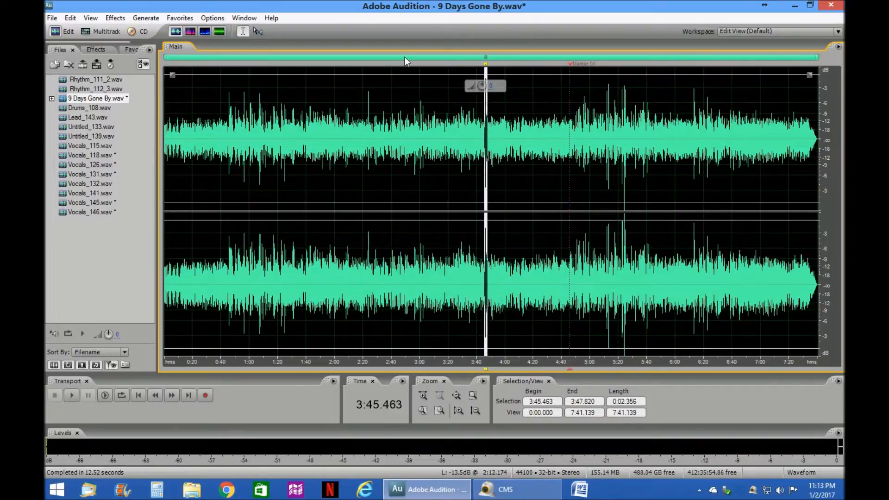
{"action": "scroll", "coordinate": [404, 57], "scroll_direction": "up", "scroll_amount": 8}
{"action": "left_click_drag", "start_coordinate": [461, 59], "coordinate": [482, 59]}
{"action": "left_click", "coordinate": [480, 101]}
{"action": "left_click_drag", "start_coordinate": [491, 102], "coordinate": [496, 101]}
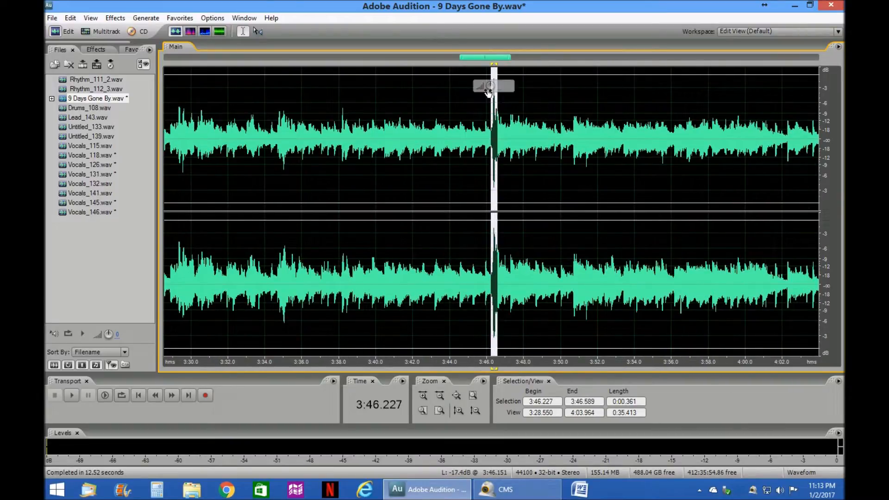
{"action": "left_click_drag", "start_coordinate": [492, 86], "coordinate": [482, 89]}
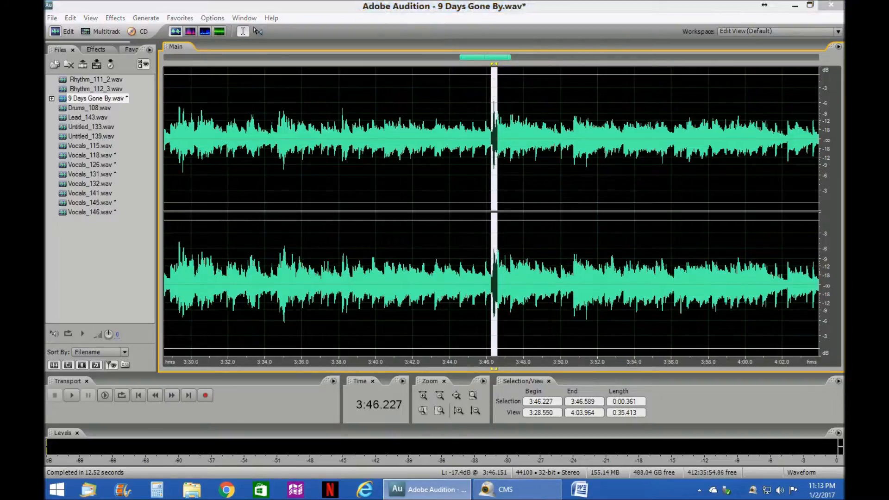
{"action": "left_click", "coordinate": [469, 107]}
- Lower the level of the two tall peaks at about 5:12 and 5:13 in the waveform
{"action": "scroll", "coordinate": [468, 110], "scroll_direction": "down", "scroll_amount": 10}
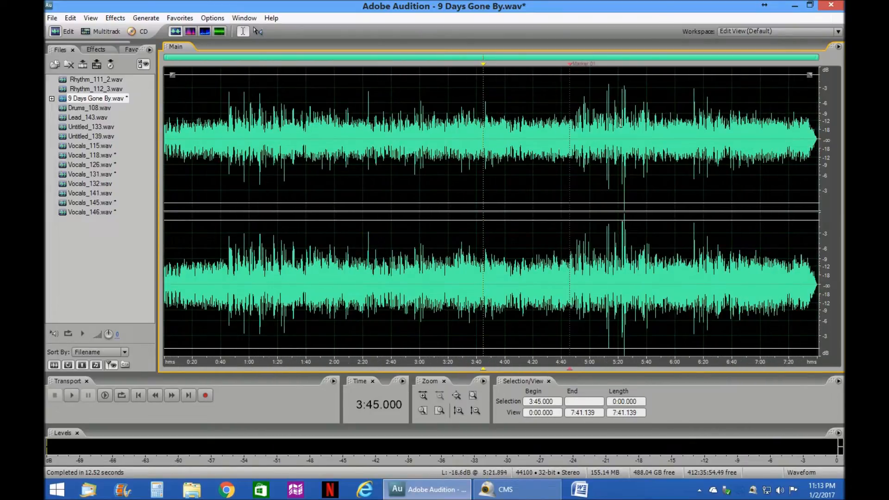
{"action": "scroll", "coordinate": [605, 101], "scroll_direction": "up", "scroll_amount": 10}
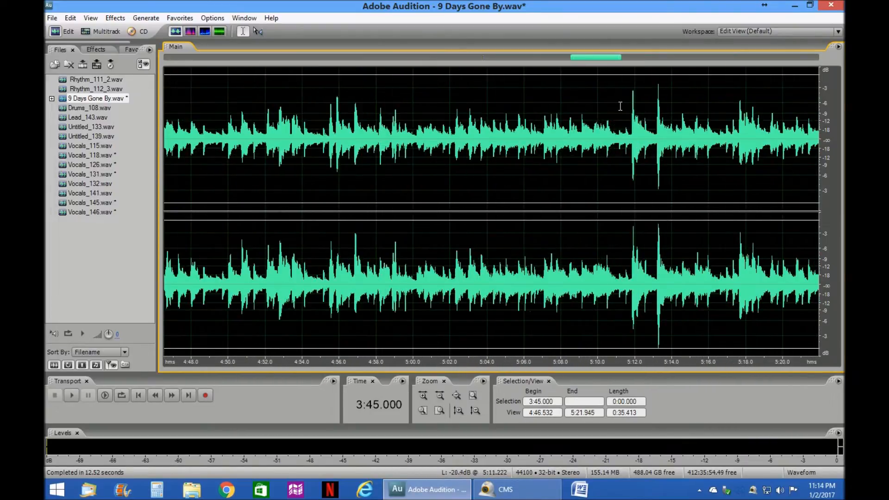
{"action": "left_click_drag", "start_coordinate": [631, 104], "coordinate": [635, 103]}
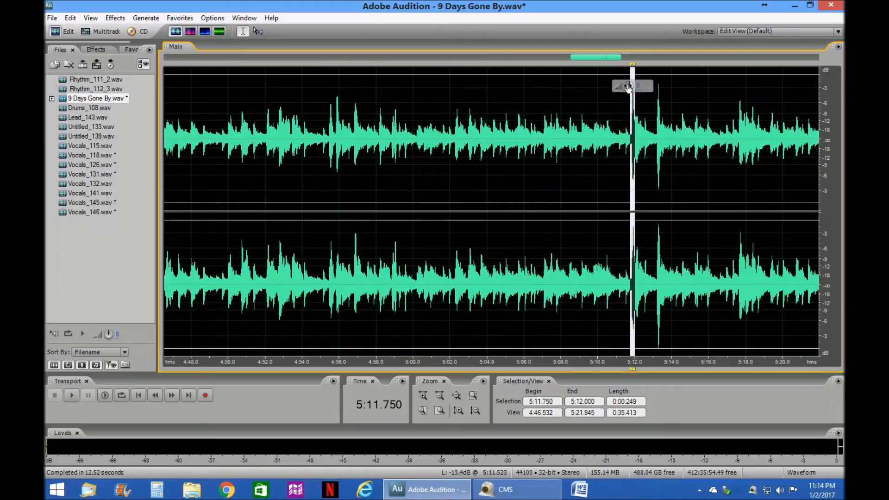
{"action": "left_click", "coordinate": [654, 102]}
{"action": "left_click_drag", "start_coordinate": [656, 101], "coordinate": [661, 100]}
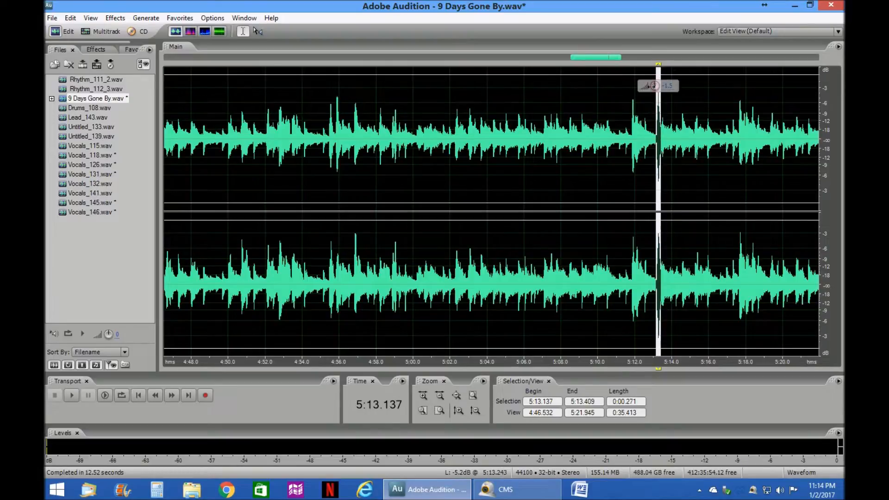
{"action": "left_click", "coordinate": [639, 104]}
- Reduce the level of the two loudest peaks at about 5:23 and 5:24
{"action": "scroll", "coordinate": [598, 61], "scroll_direction": "down", "scroll_amount": 3}
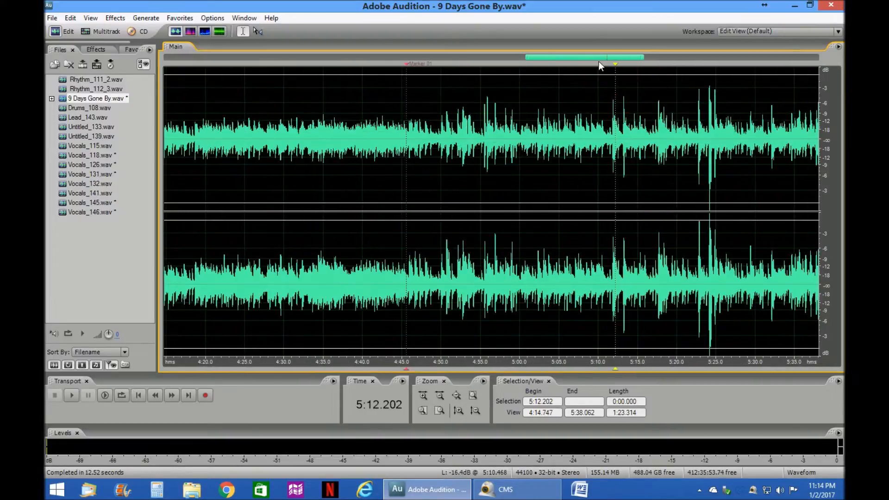
{"action": "left_click_drag", "start_coordinate": [598, 59], "coordinate": [616, 61]}
{"action": "mouse_move", "coordinate": [605, 103]}
{"action": "left_mouse_down"}
{"action": "mouse_move", "coordinate": [615, 109]}
{"action": "mouse_move", "coordinate": [601, 88]}
{"action": "mouse_move", "coordinate": [598, 104]}
{"action": "left_mouse_up"}
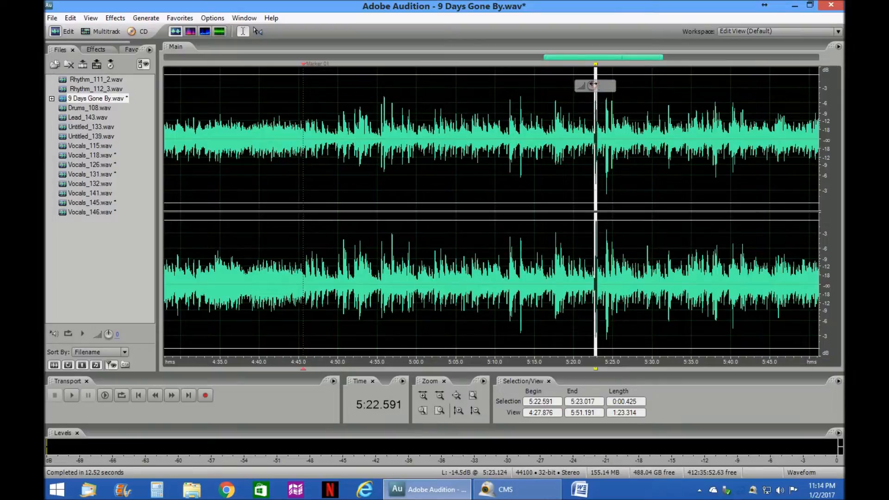
{"action": "left_click", "coordinate": [573, 100]}
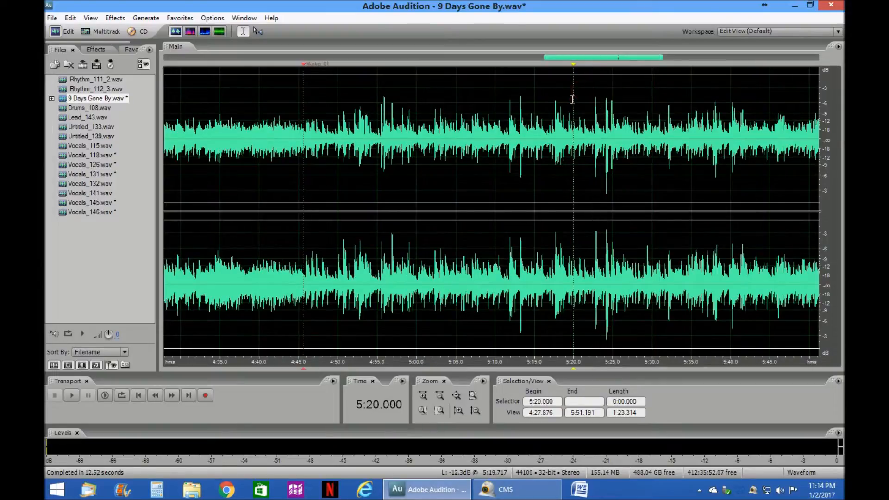
- Select the entire waveform and apply Amplify/Fade with the 6dB Boost preset
{"action": "scroll", "coordinate": [572, 101], "scroll_direction": "down", "scroll_amount": 5}
{"action": "scroll", "coordinate": [571, 100], "scroll_direction": "down", "scroll_amount": 1}
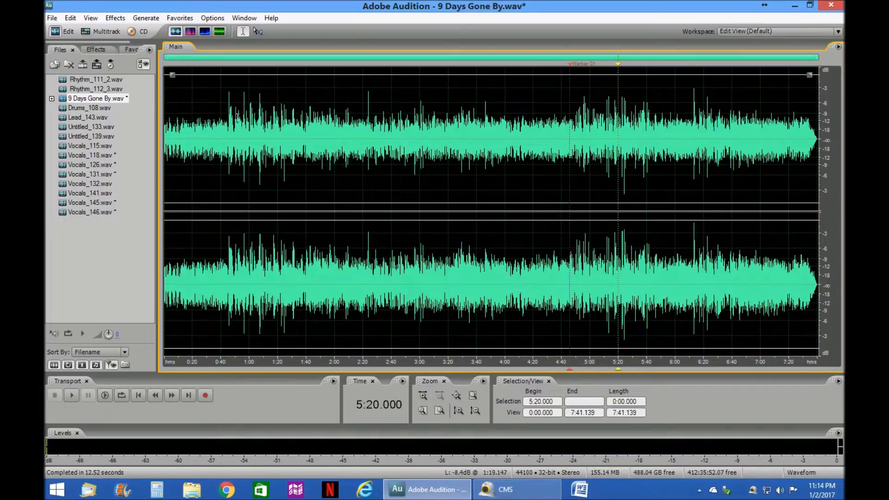
{"action": "right_click", "coordinate": [356, 111]}
{"action": "left_click", "coordinate": [393, 132]}
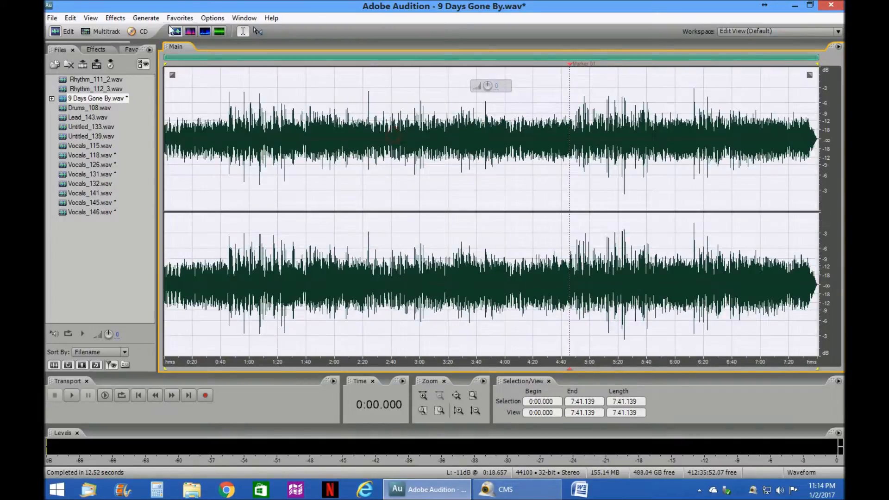
{"action": "left_click", "coordinate": [121, 19]}
{"action": "left_click", "coordinate": [163, 90]}
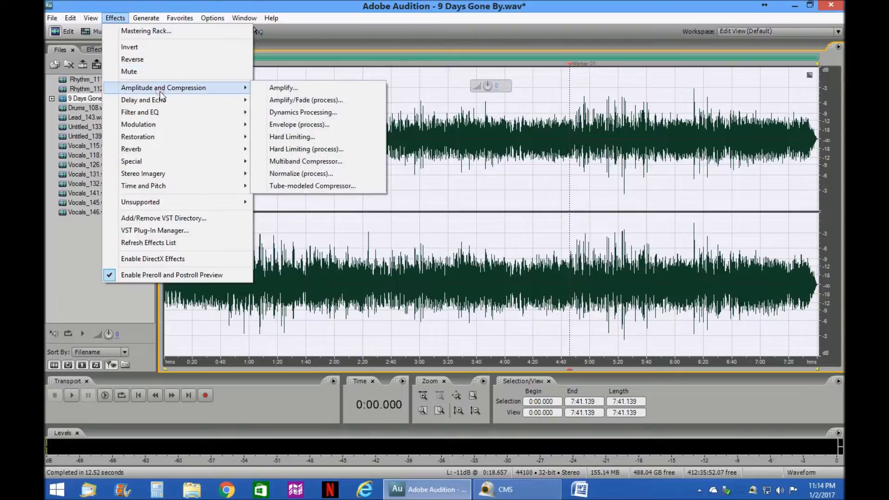
{"action": "left_click", "coordinate": [298, 100]}
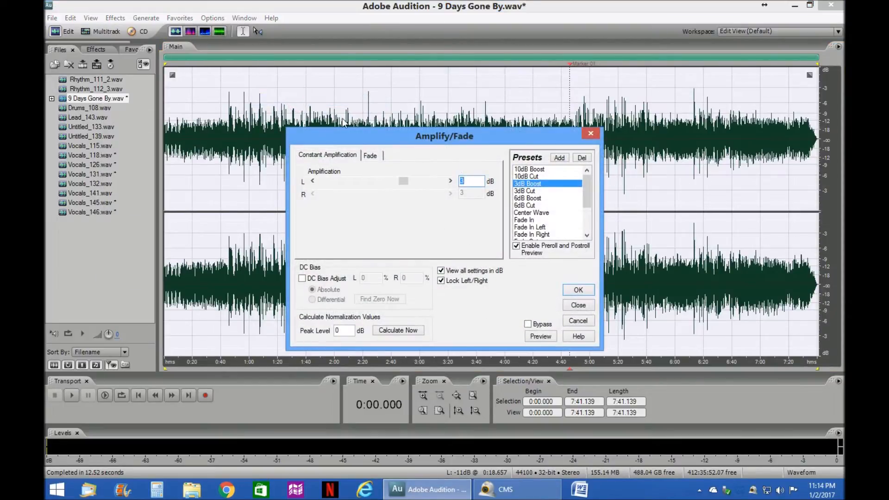
{"action": "left_click", "coordinate": [523, 198]}
{"action": "left_click", "coordinate": [578, 291]}
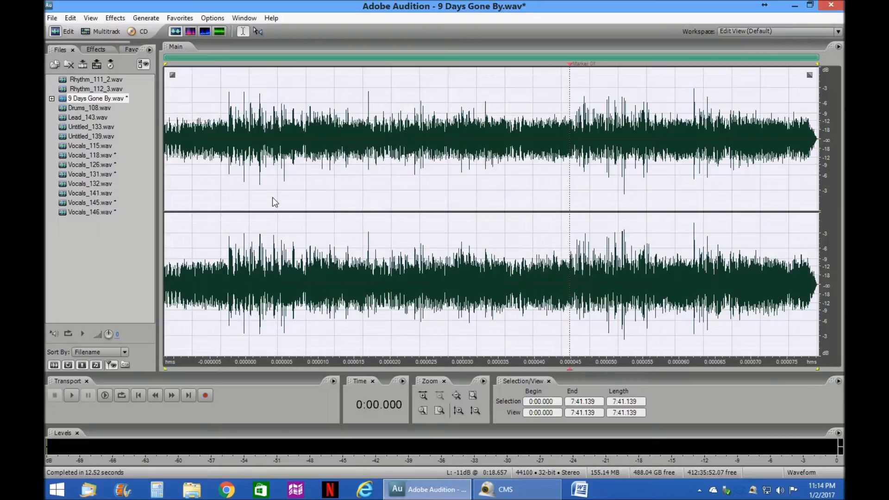
- Check the boosted waveform for clipped peaks and undo the 6 dB amplification
{"action": "left_click", "coordinate": [484, 122]}
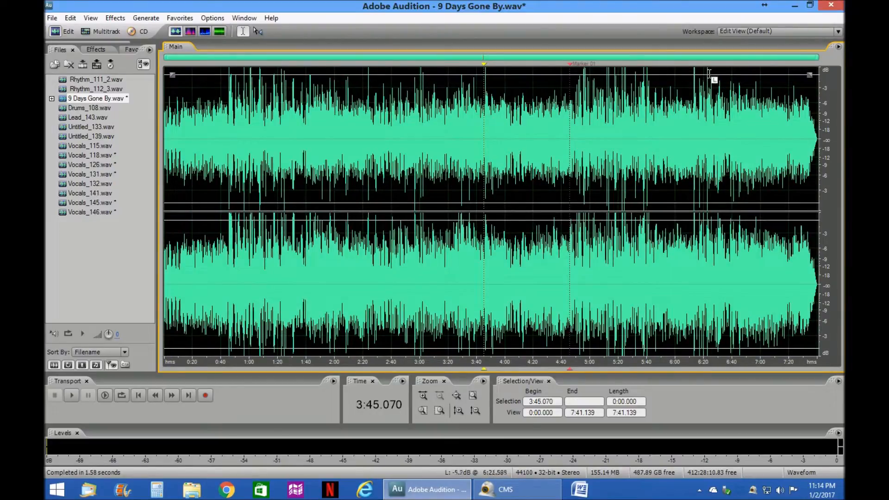
{"action": "left_click", "coordinate": [70, 18]}
{"action": "left_click", "coordinate": [94, 31]}
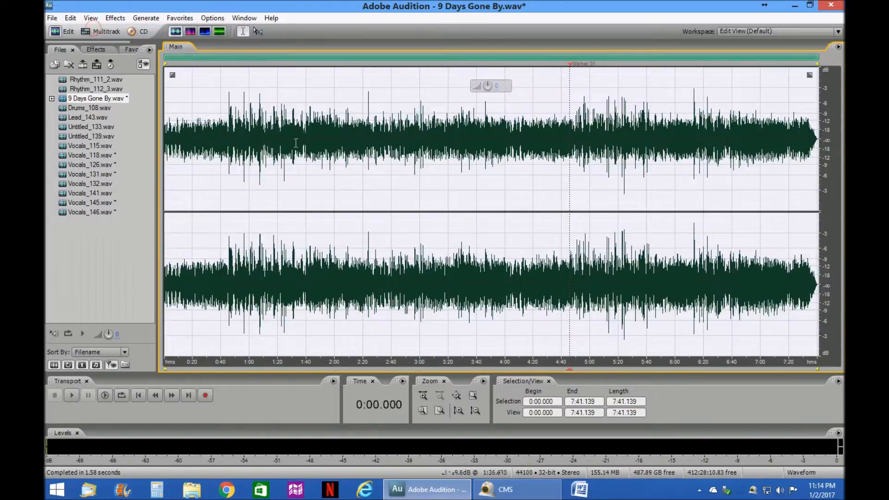
- Apply Amplify/Fade to the entire waveform with a constant amplification of 5 dB on both channels and clear the selection
{"action": "right_click", "coordinate": [351, 103]}
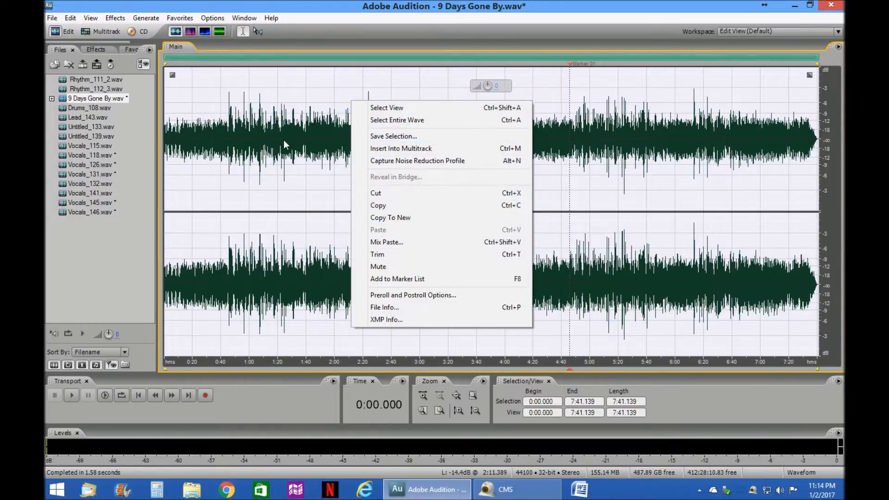
{"action": "left_click", "coordinate": [114, 18]}
{"action": "left_click", "coordinate": [139, 86]}
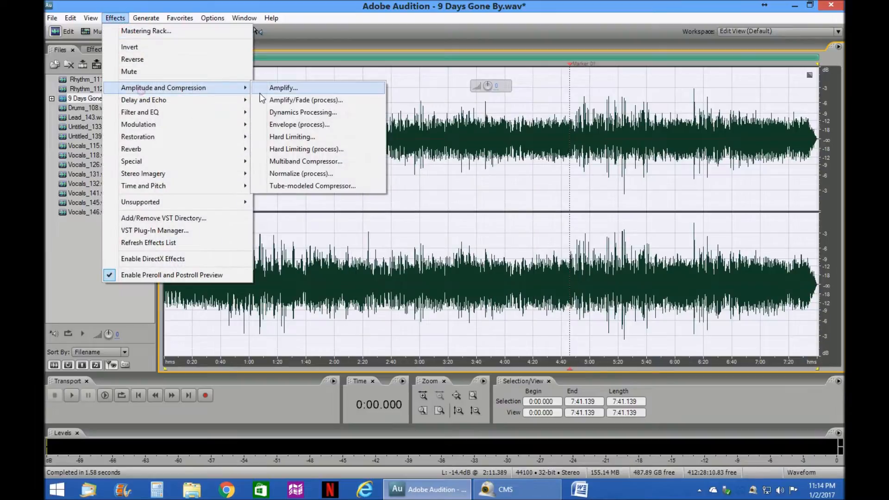
{"action": "left_click", "coordinate": [293, 100]}
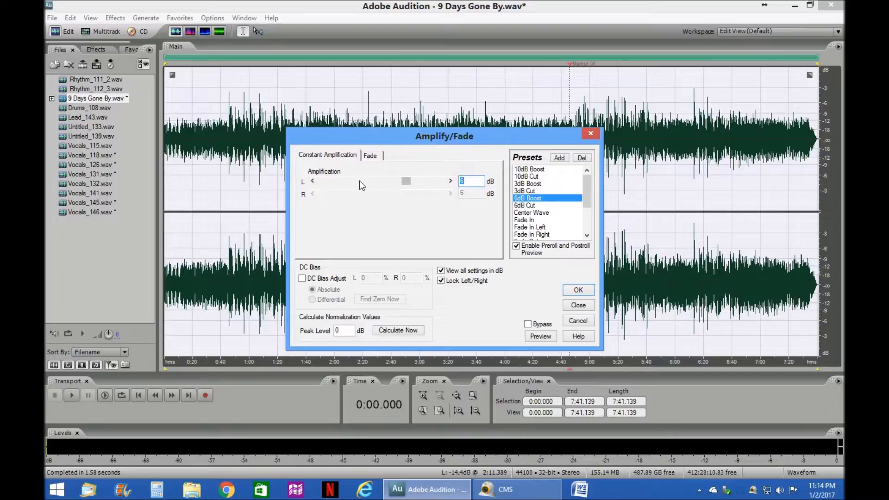
{"action": "left_click", "coordinate": [313, 182]}
{"action": "left_click", "coordinate": [313, 182]}
{"action": "double_click", "coordinate": [471, 181]}
{"action": "type", "text": "5"}
{"action": "left_click", "coordinate": [438, 214]}
{"action": "left_click", "coordinate": [578, 289]}
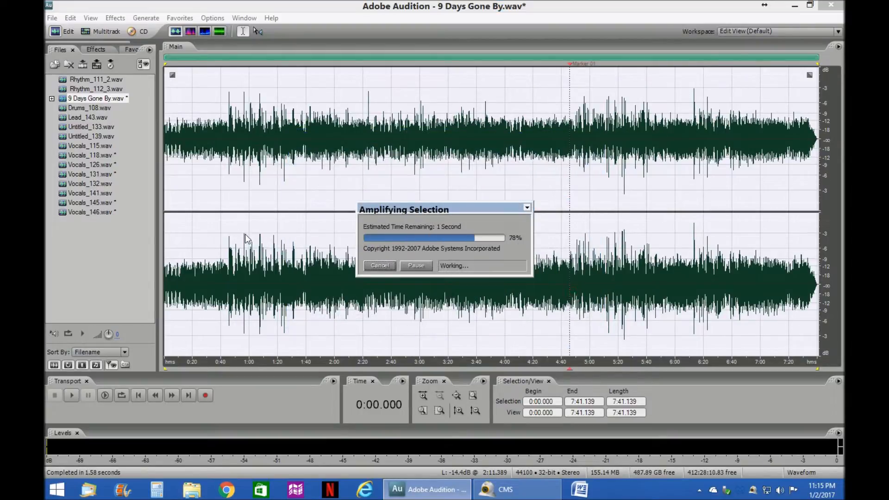
{"action": "scroll", "coordinate": [514, 99], "scroll_direction": "up", "scroll_amount": 1}
{"action": "left_click", "coordinate": [515, 100]}
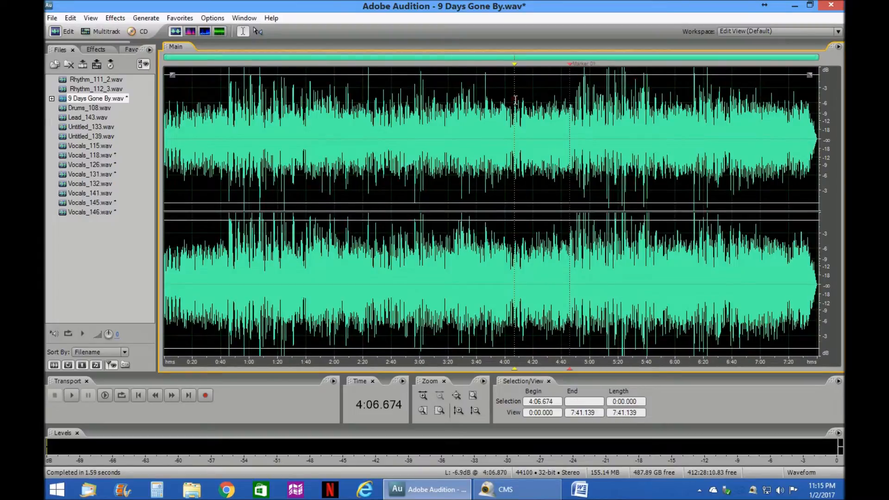
- Delete the silent first 0.2 seconds of the waveform and play back the new beginning
{"action": "scroll", "coordinate": [499, 99], "scroll_direction": "down", "scroll_amount": 1}
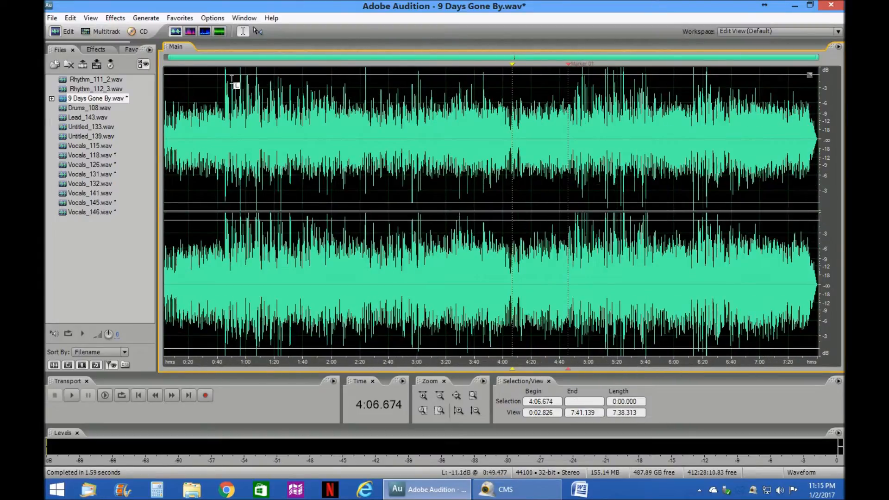
{"action": "scroll", "coordinate": [541, 129], "scroll_direction": "down", "scroll_amount": 1}
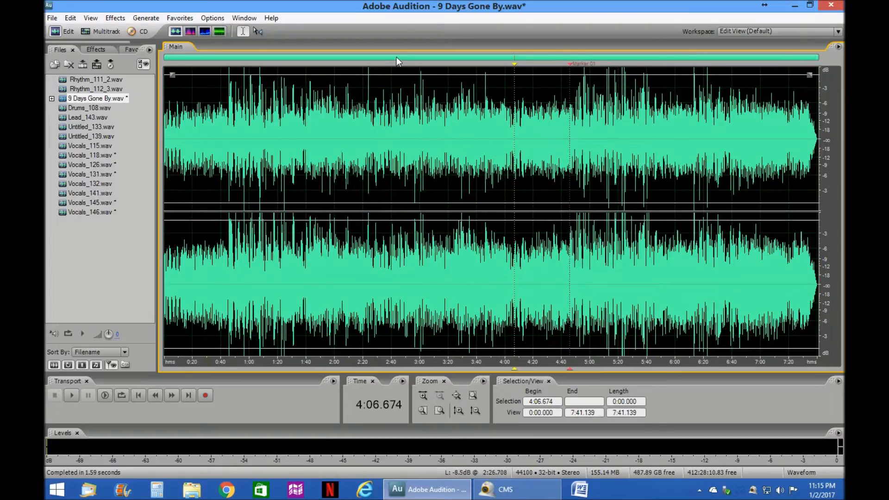
{"action": "scroll", "coordinate": [431, 63], "scroll_direction": "up", "scroll_amount": 6}
{"action": "left_click_drag", "start_coordinate": [432, 57], "coordinate": [176, 46]}
{"action": "scroll", "coordinate": [218, 59], "scroll_direction": "up", "scroll_amount": 4}
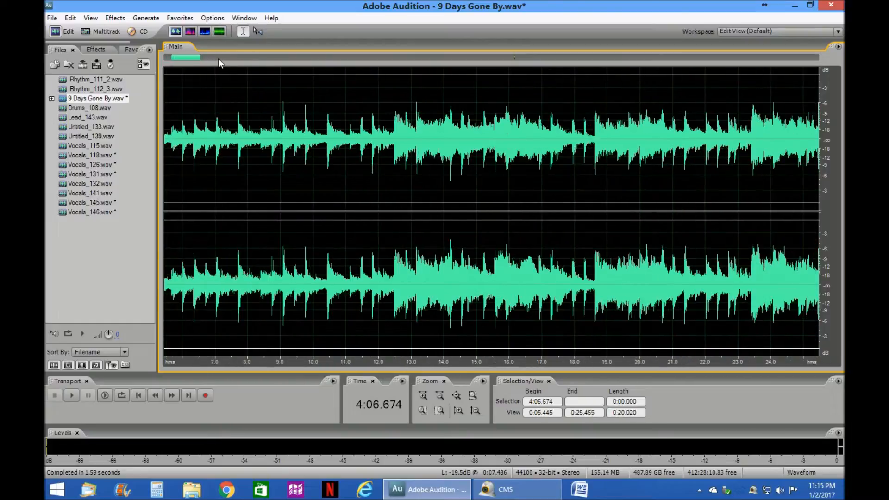
{"action": "left_click_drag", "start_coordinate": [195, 56], "coordinate": [187, 56]}
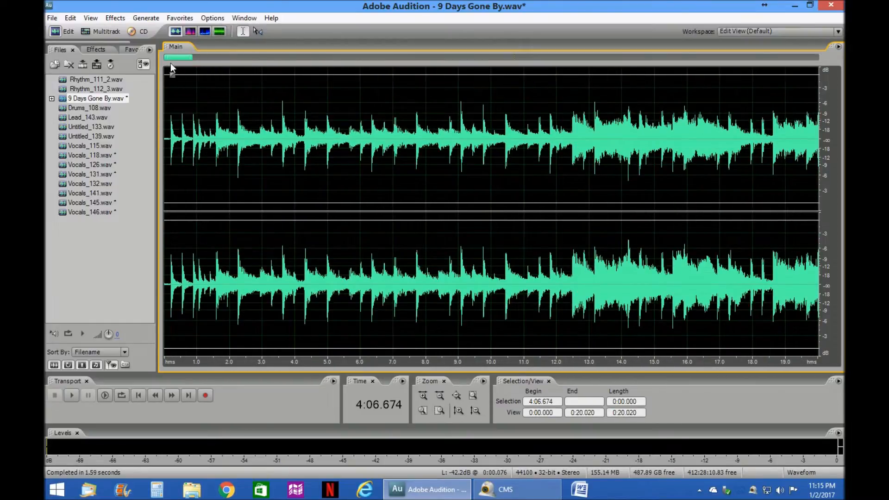
{"action": "scroll", "coordinate": [174, 57], "scroll_direction": "up", "scroll_amount": 3}
{"action": "left_click_drag", "start_coordinate": [171, 58], "coordinate": [167, 58]}
{"action": "left_click", "coordinate": [182, 138]}
{"action": "left_click", "coordinate": [185, 138]}
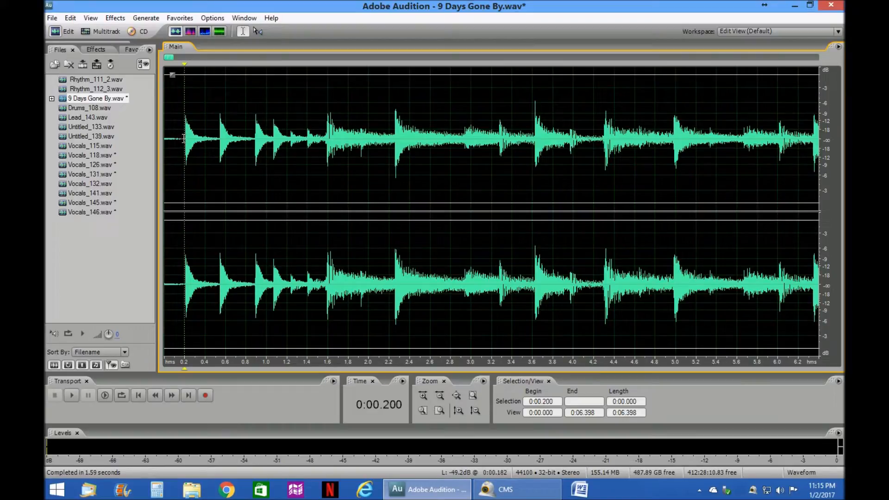
{"action": "left_click", "coordinate": [182, 136]}
{"action": "left_click_drag", "start_coordinate": [184, 138], "coordinate": [146, 137]}
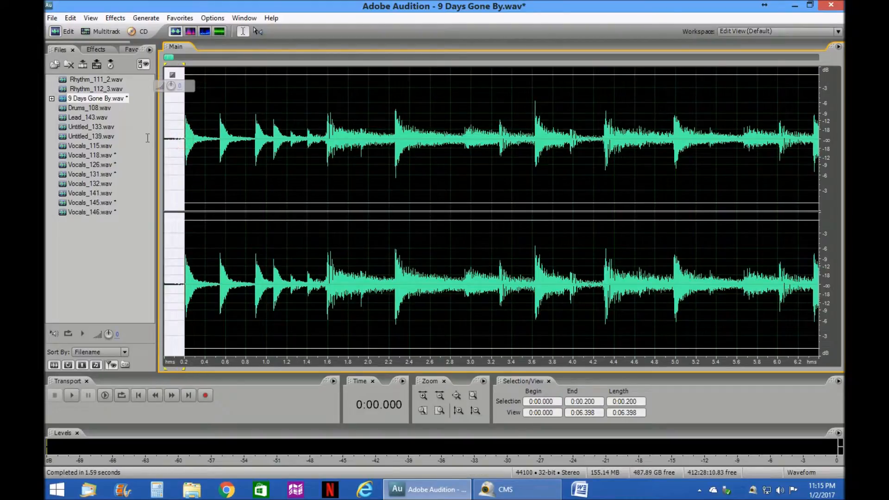
{"action": "key", "text": "Delete"}
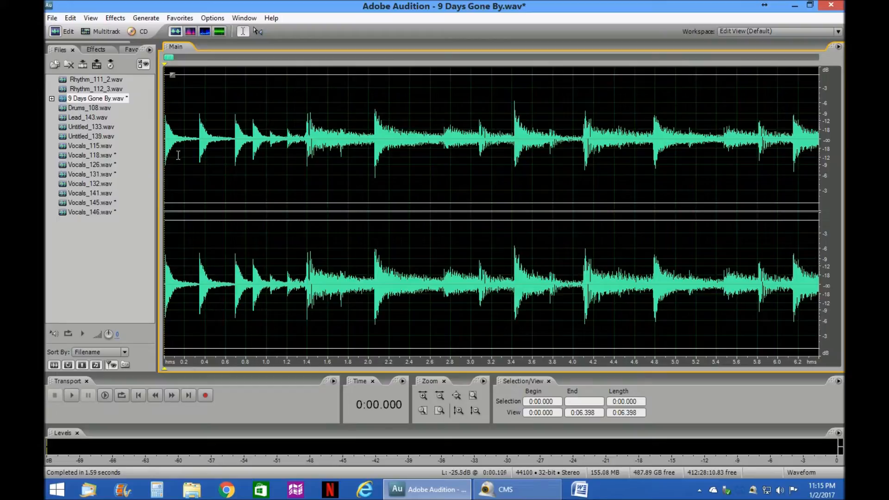
{"action": "key", "text": "space"}
{"action": "key", "text": "space"}
- Delete the silence after the final fade-out, from about 7:39.8 to the end of the waveform
{"action": "scroll", "coordinate": [171, 57], "scroll_direction": "down", "scroll_amount": 4}
{"action": "scroll", "coordinate": [172, 57], "scroll_direction": "down", "scroll_amount": 10}
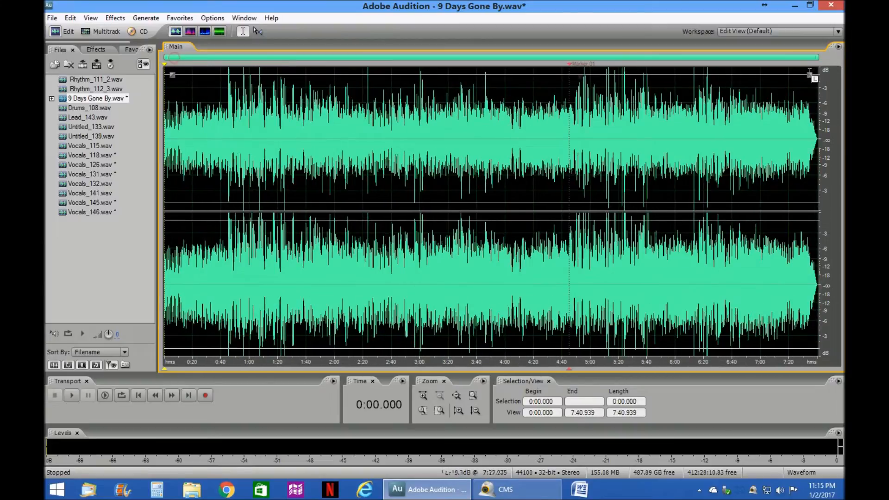
{"action": "scroll", "coordinate": [813, 72], "scroll_direction": "up", "scroll_amount": 5}
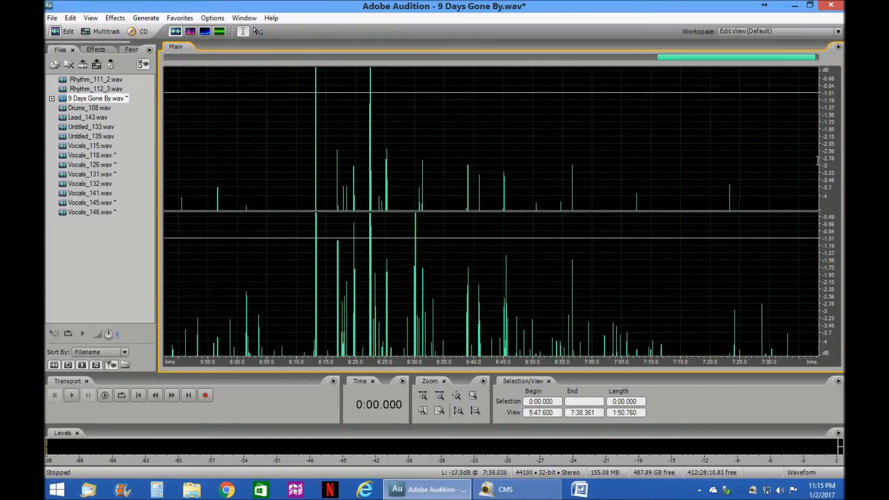
{"action": "scroll", "coordinate": [835, 143], "scroll_direction": "down", "scroll_amount": 8}
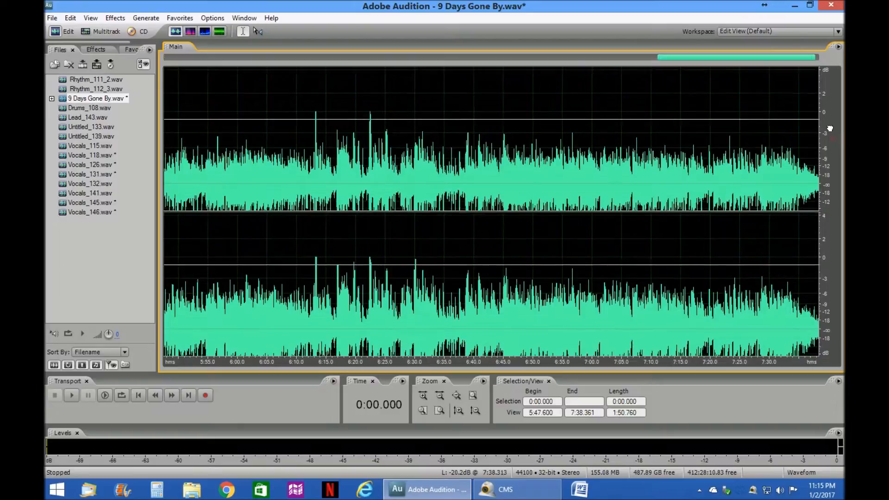
{"action": "left_click_drag", "start_coordinate": [826, 98], "coordinate": [826, 88]}
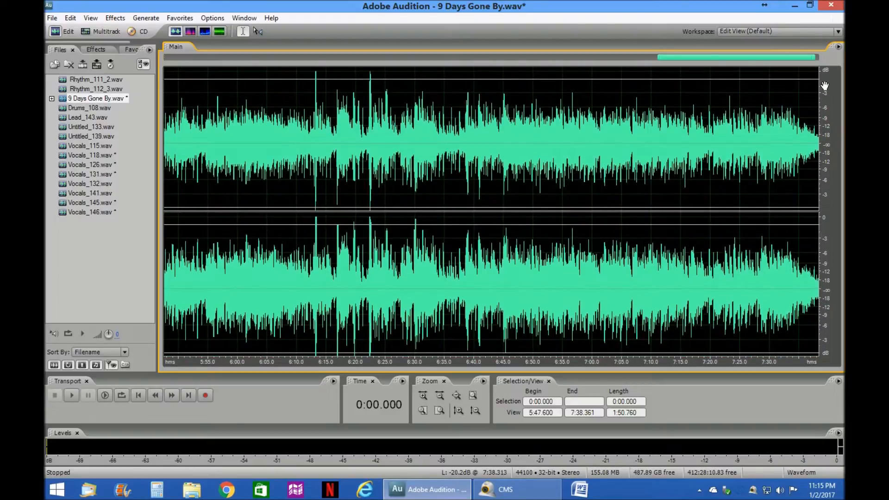
{"action": "scroll", "coordinate": [824, 108], "scroll_direction": "up", "scroll_amount": 2}
{"action": "scroll", "coordinate": [835, 130], "scroll_direction": "down", "scroll_amount": 2}
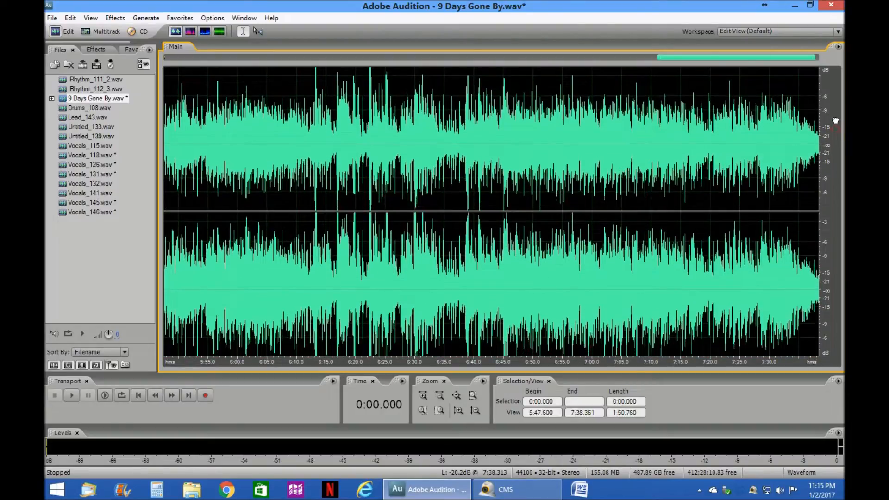
{"action": "left_click", "coordinate": [807, 102]}
{"action": "scroll", "coordinate": [795, 101], "scroll_direction": "up", "scroll_amount": 4}
{"action": "scroll", "coordinate": [796, 102], "scroll_direction": "up", "scroll_amount": 3}
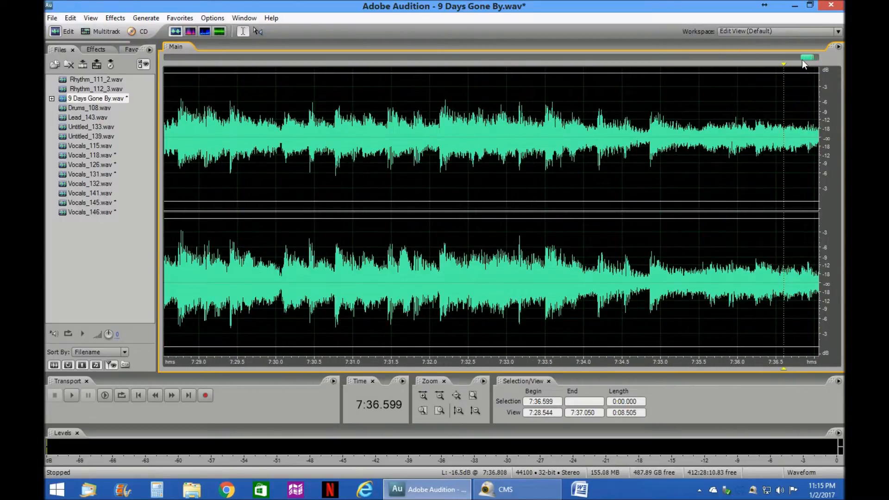
{"action": "left_click_drag", "start_coordinate": [804, 56], "coordinate": [810, 56]}
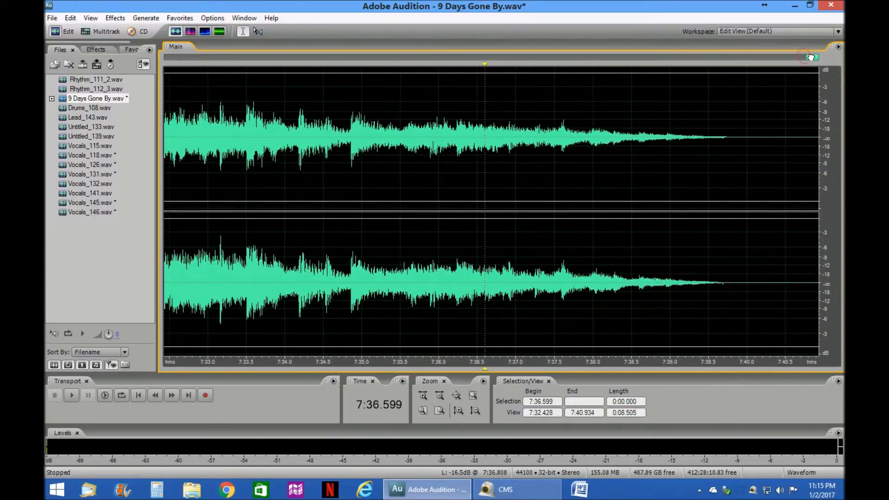
{"action": "left_click", "coordinate": [734, 138]}
{"action": "key", "text": "shift+End"}
{"action": "key", "text": "Delete"}
- Play the ending from about 7:35.6 and save the edited 9 Days Gone By.wav
{"action": "scroll", "coordinate": [714, 140], "scroll_direction": "down", "scroll_amount": 6}
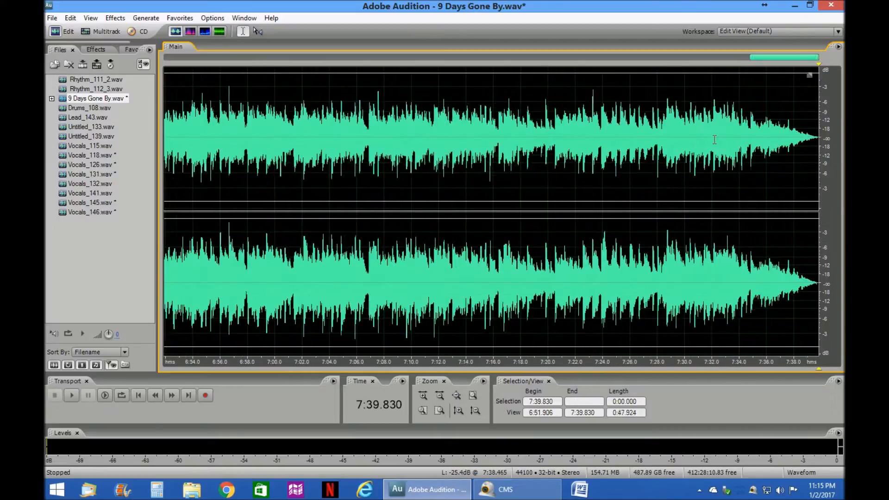
{"action": "scroll", "coordinate": [714, 139], "scroll_direction": "down", "scroll_amount": 3}
{"action": "left_click", "coordinate": [791, 131]}
{"action": "key", "text": "space"}
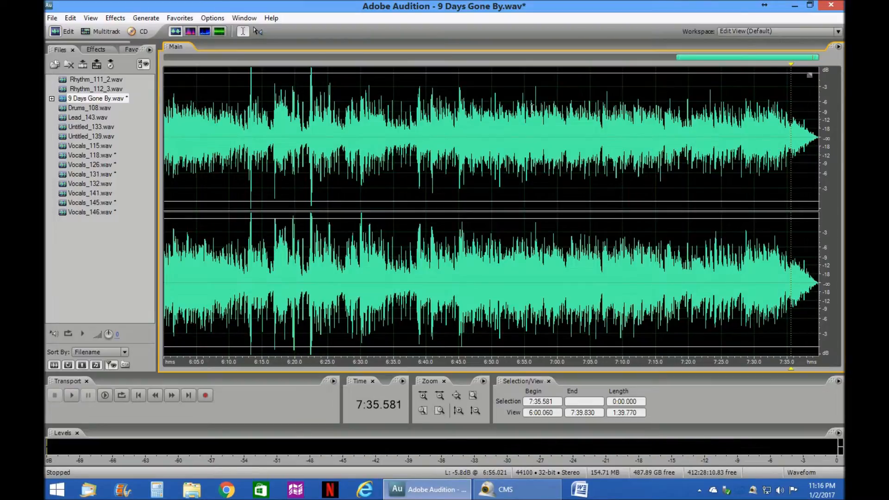
{"action": "scroll", "coordinate": [531, 109], "scroll_direction": "down", "scroll_amount": 5}
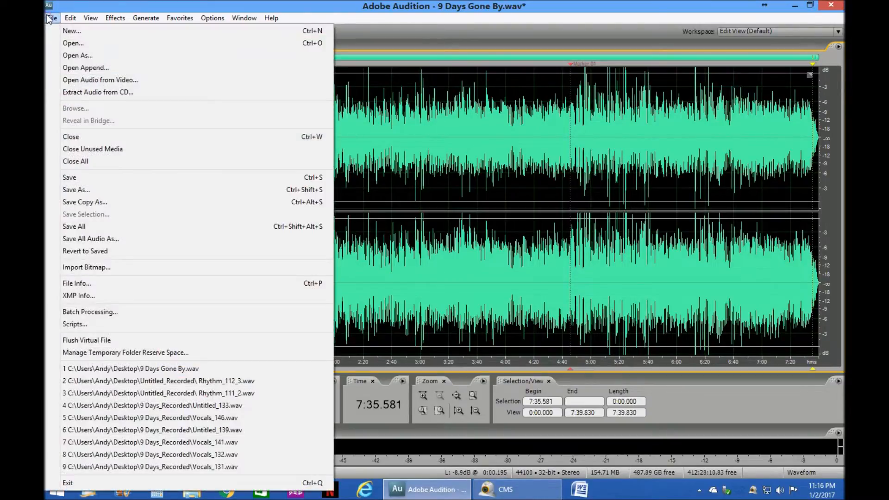
{"action": "left_click", "coordinate": [52, 18]}
{"action": "left_click", "coordinate": [75, 178]}
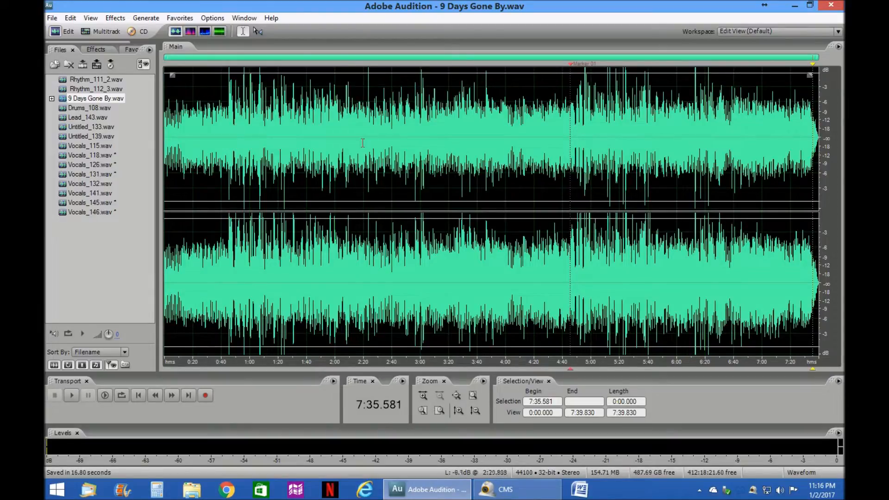
- Delete Marker 01 from the waveform and close 9 Days Gone By.wav, saving its changes
{"action": "right_click", "coordinate": [570, 64]}
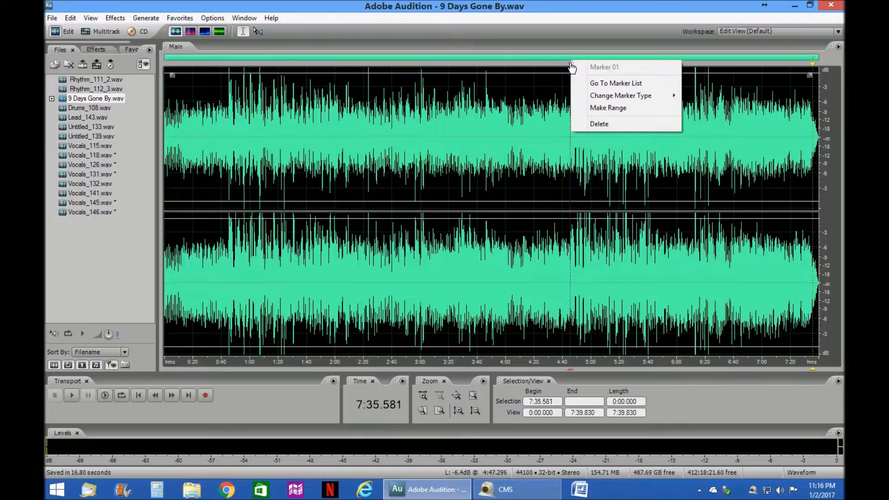
{"action": "left_click", "coordinate": [599, 123]}
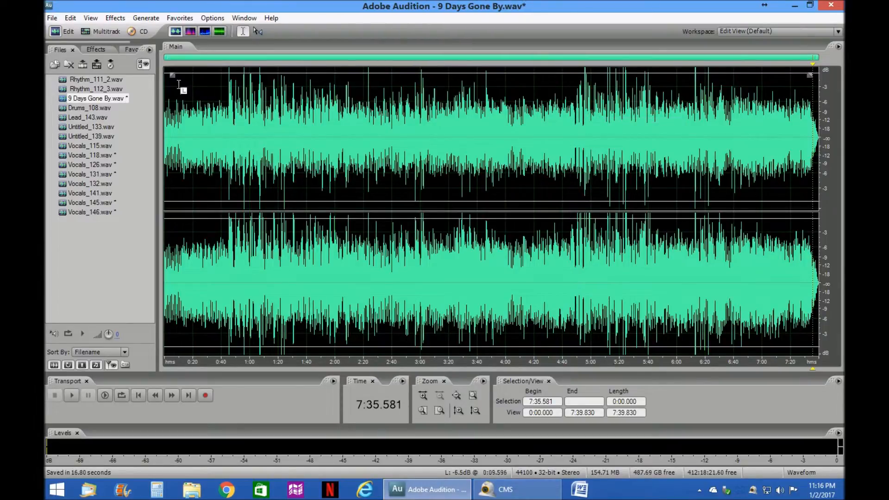
{"action": "left_click", "coordinate": [52, 17]}
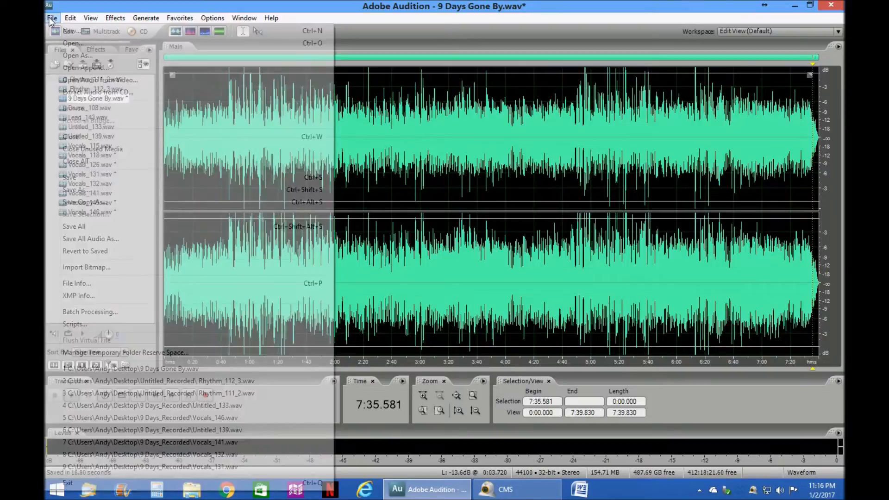
{"action": "left_click", "coordinate": [91, 136]}
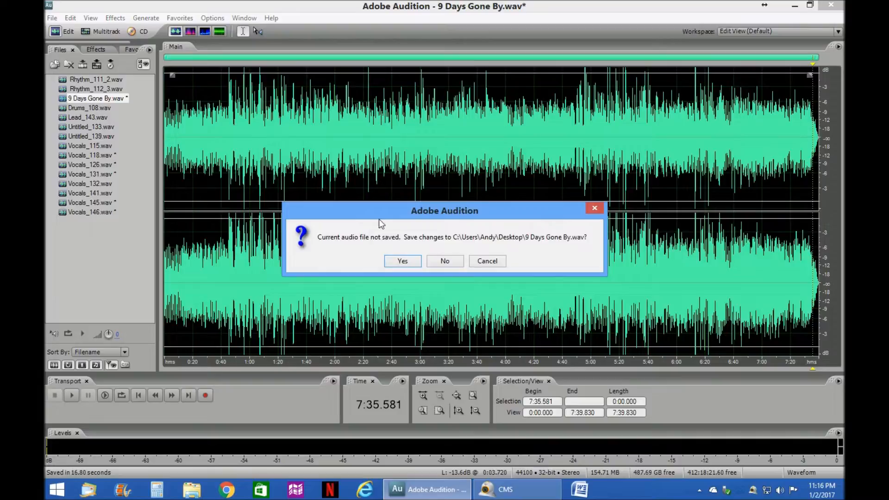
{"action": "left_click", "coordinate": [403, 261]}
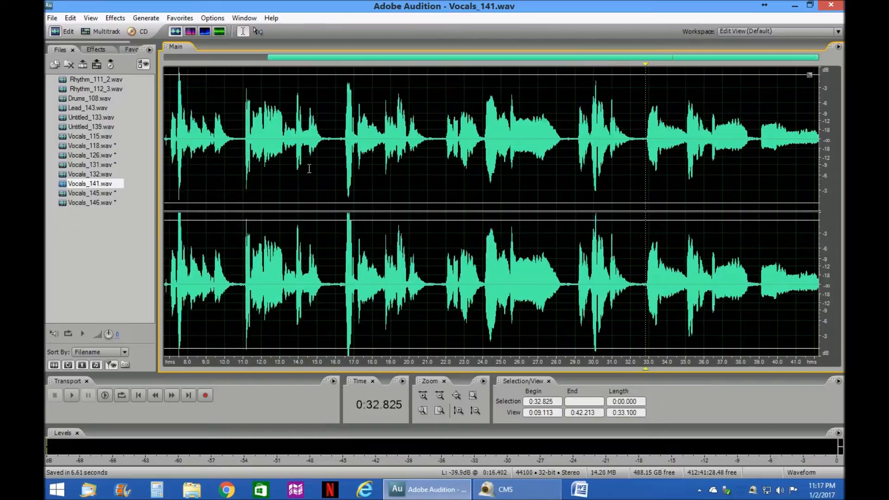
- Return to the multitrack session 9 Days.ses and save it together with all changed vocal recordings
{"action": "left_click", "coordinate": [85, 32]}
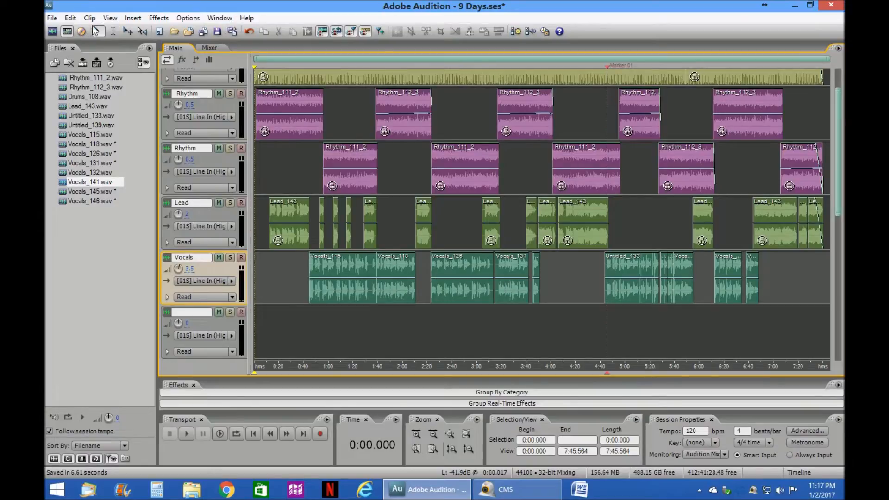
{"action": "left_click", "coordinate": [55, 18]}
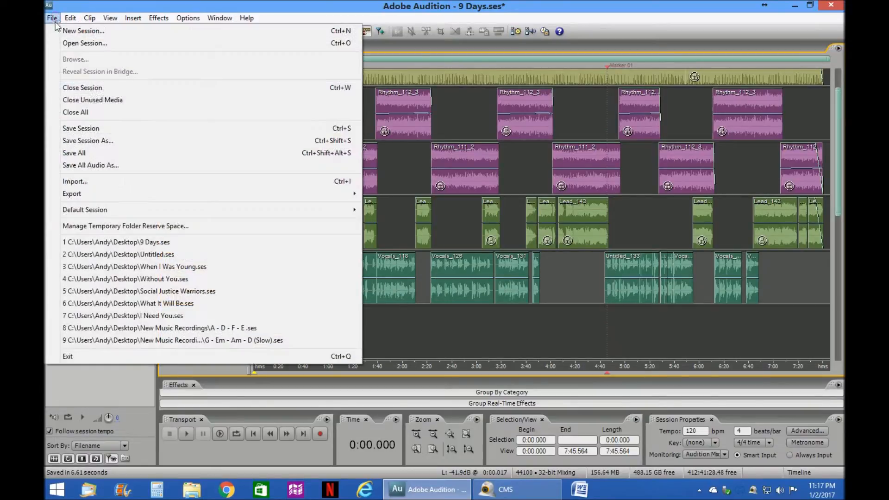
{"action": "left_click", "coordinate": [94, 128]}
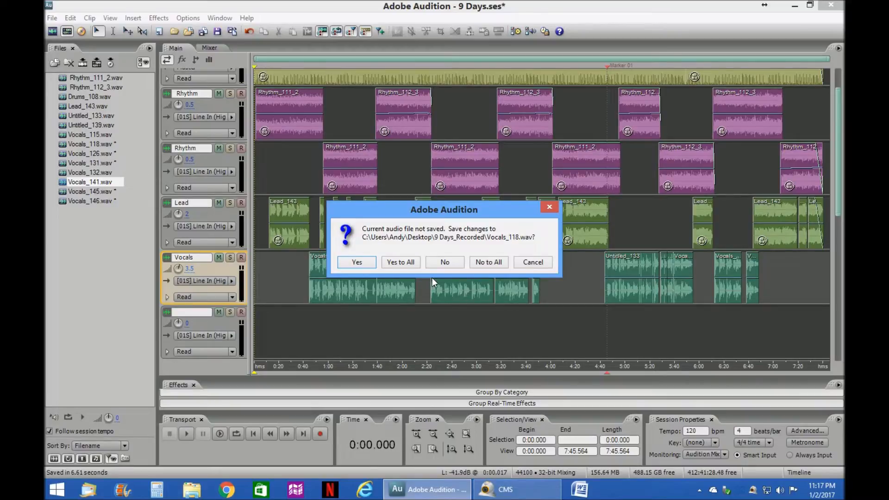
{"action": "left_click", "coordinate": [400, 262]}
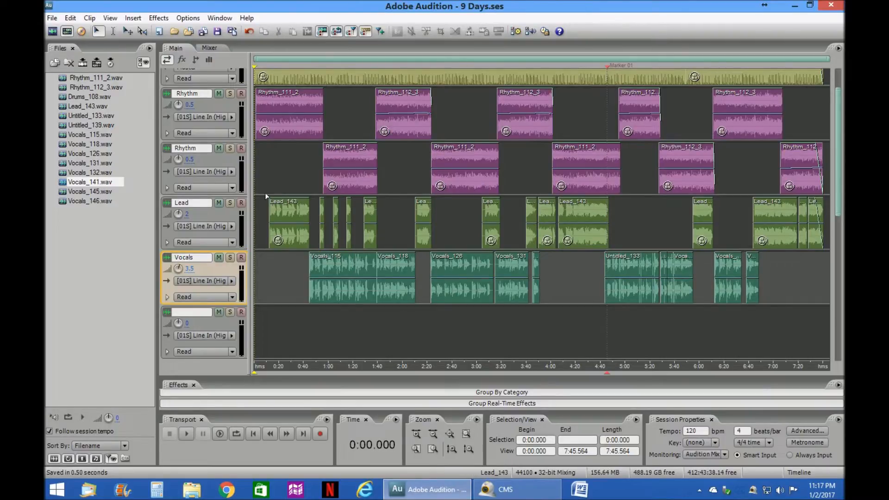
- Close the 9 Days session and all unused media files, and exit the audio editor
{"action": "left_click", "coordinate": [52, 17]}
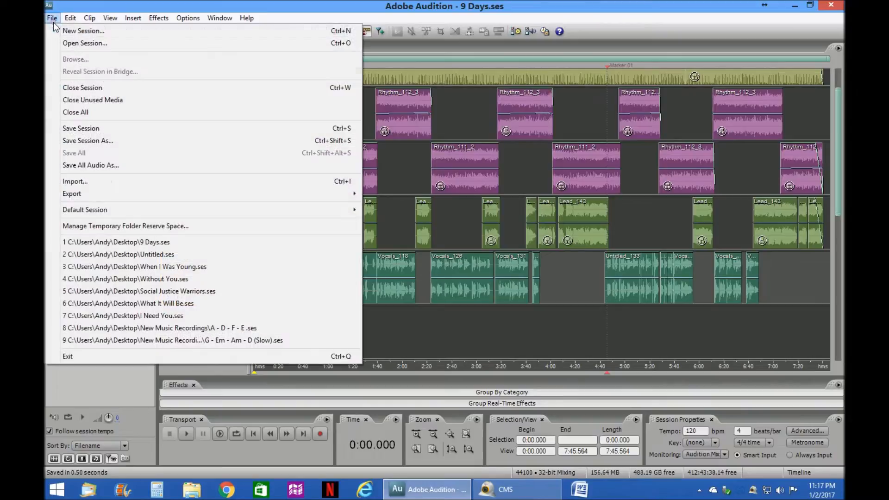
{"action": "left_click", "coordinate": [70, 88]}
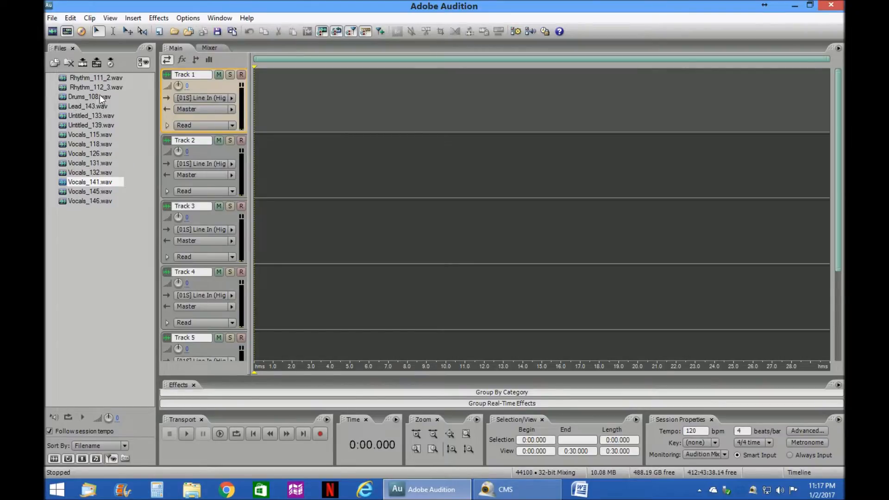
{"action": "left_click", "coordinate": [52, 17]}
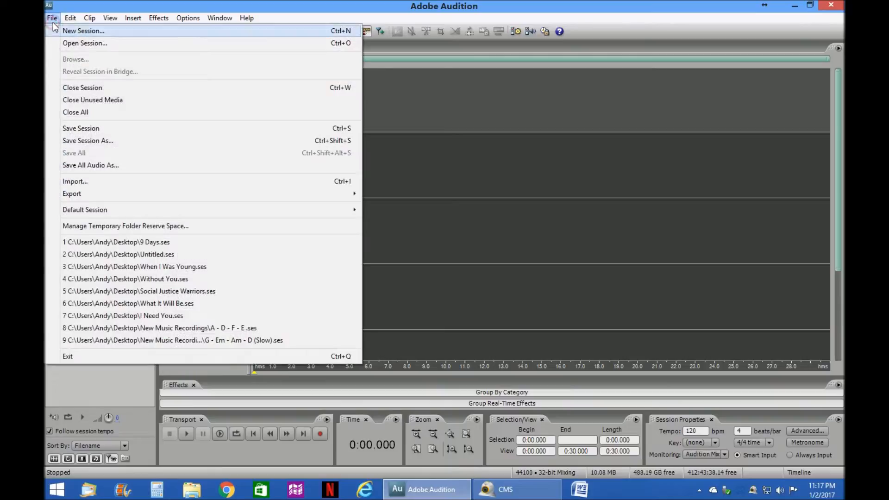
{"action": "left_click", "coordinate": [83, 101]}
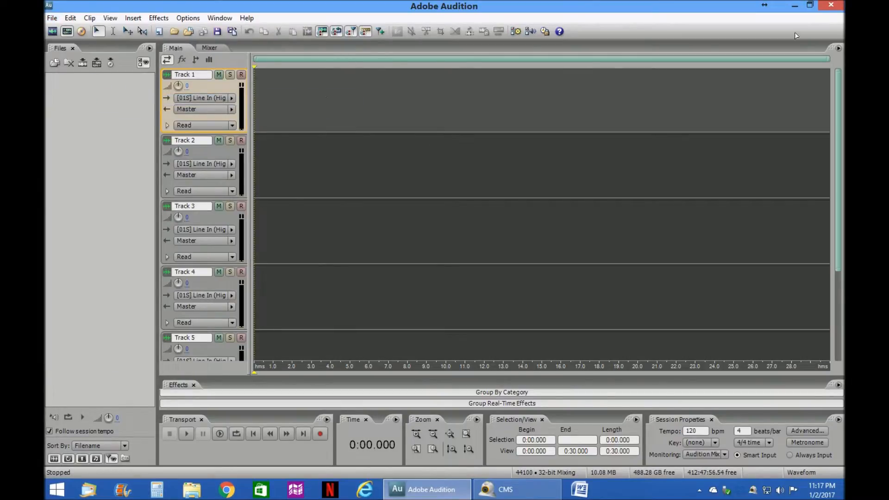
{"action": "left_click", "coordinate": [836, 8]}
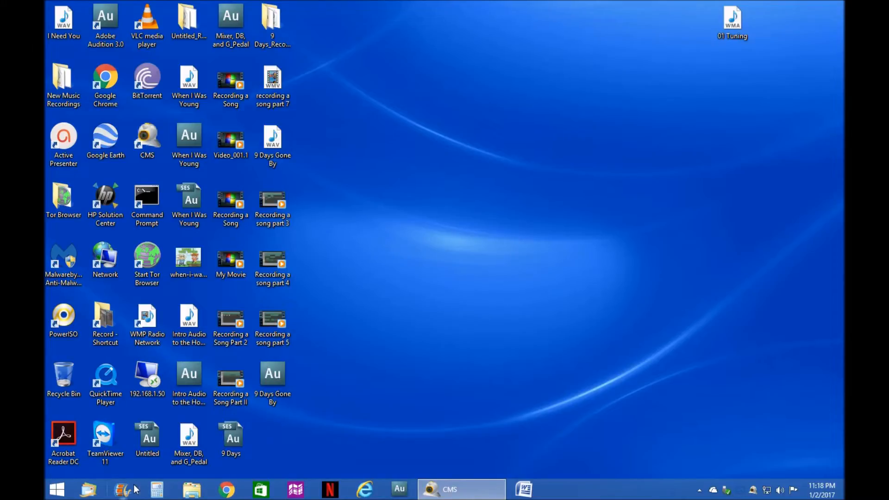
- Switch to Movie Maker and add a title clip with a text duration of 10.00 seconds
{"action": "left_click", "coordinate": [117, 491]}
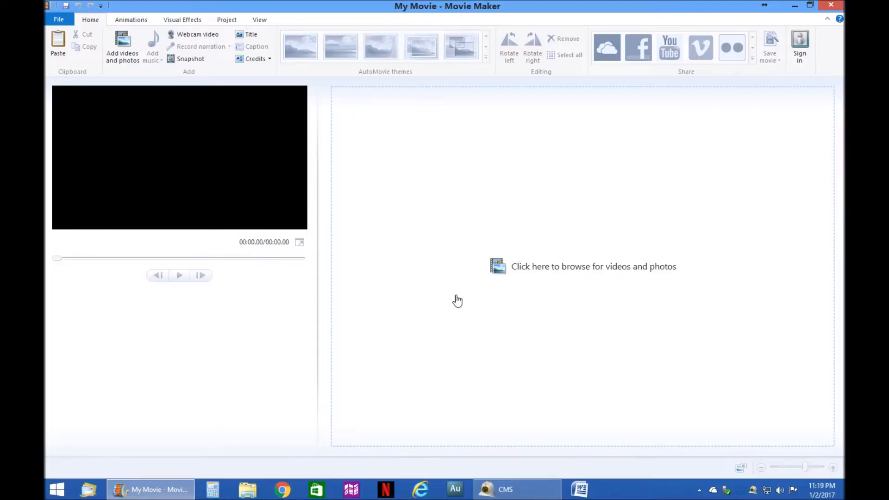
{"action": "left_click", "coordinate": [249, 40]}
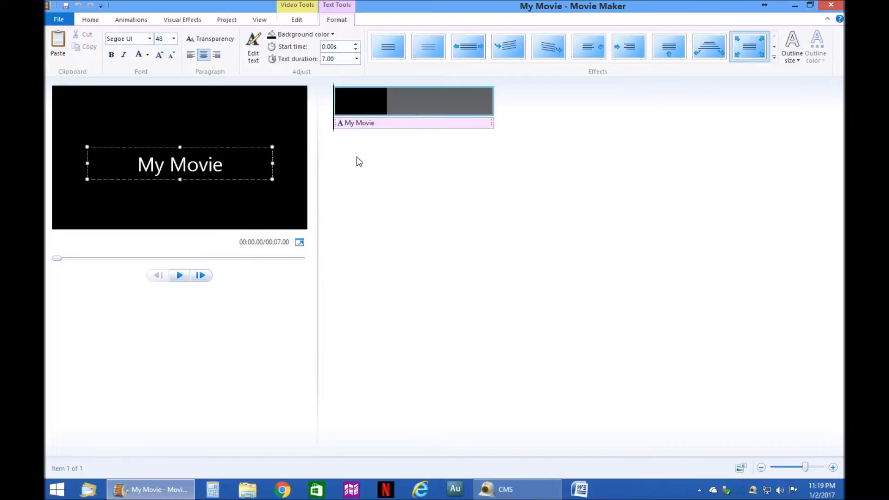
{"action": "left_click", "coordinate": [357, 59]}
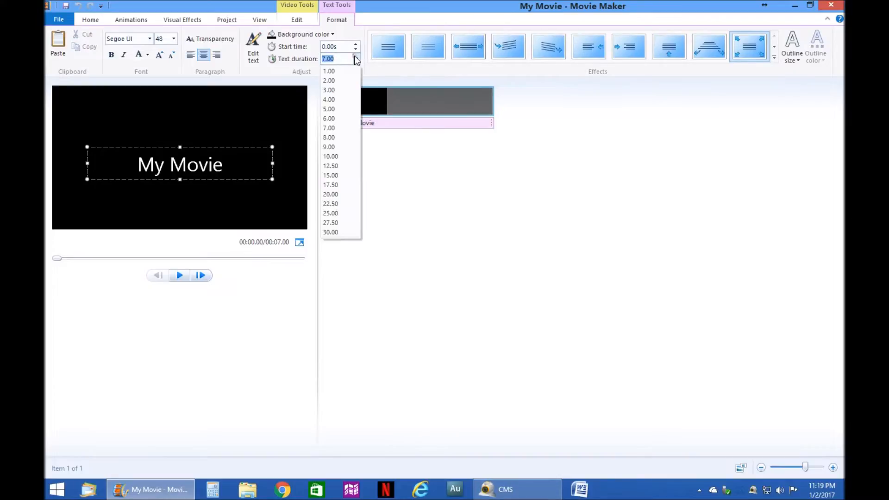
{"action": "left_click", "coordinate": [330, 156]}
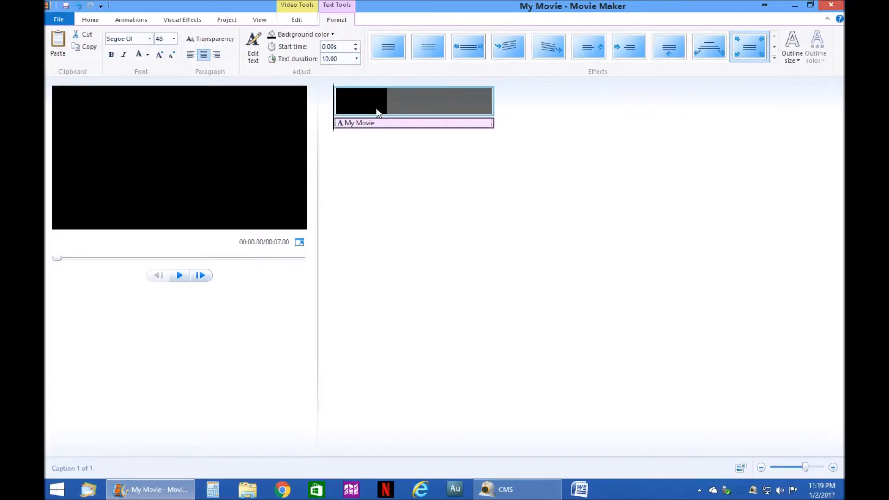
- Widen the title's text box on both sides so it spans nearly the full width of the video frame
{"action": "left_click", "coordinate": [404, 99]}
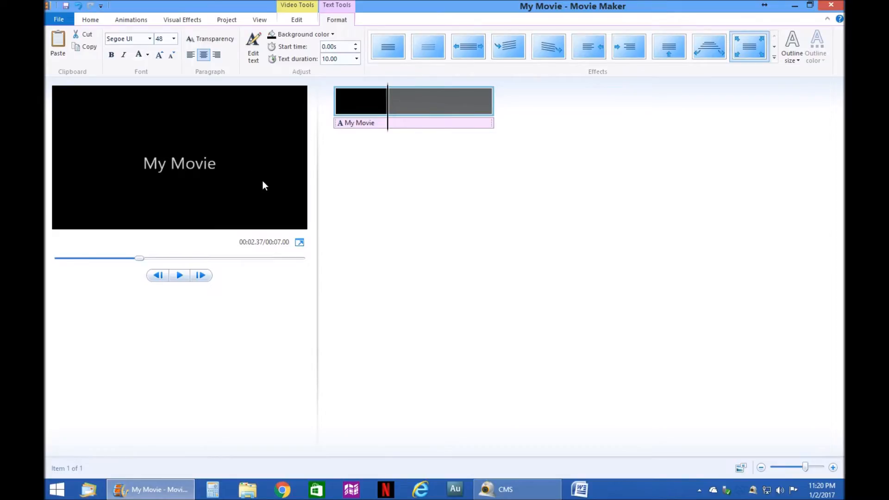
{"action": "left_click", "coordinate": [209, 156]}
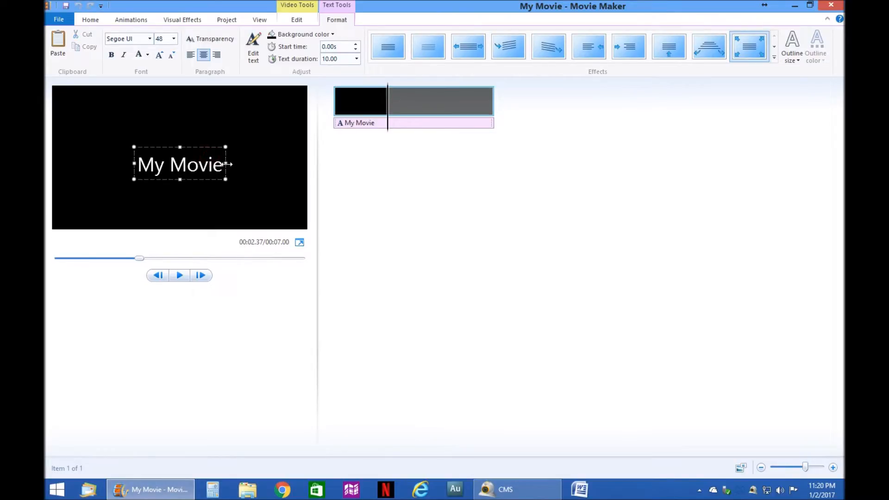
{"action": "left_click_drag", "start_coordinate": [227, 164], "coordinate": [303, 164]}
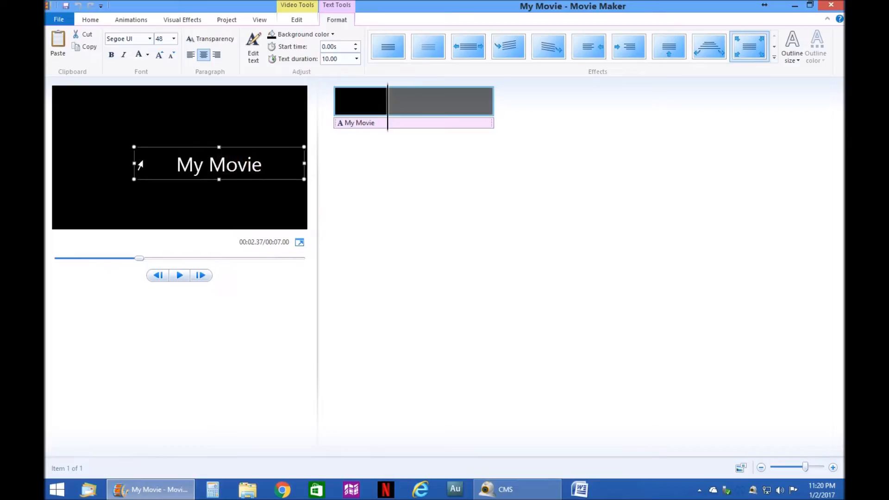
{"action": "left_click_drag", "start_coordinate": [134, 163], "coordinate": [55, 164]}
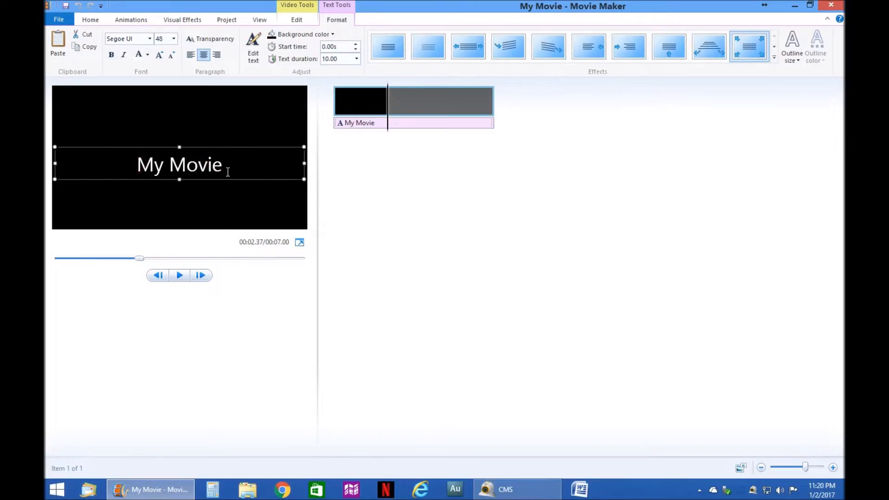
- Replace the title text with three centred lines: "9 Days Gone By", "By" and the artist's full name
{"action": "left_click_drag", "start_coordinate": [228, 172], "coordinate": [86, 163]}
{"action": "key", "text": "BackSpace"}
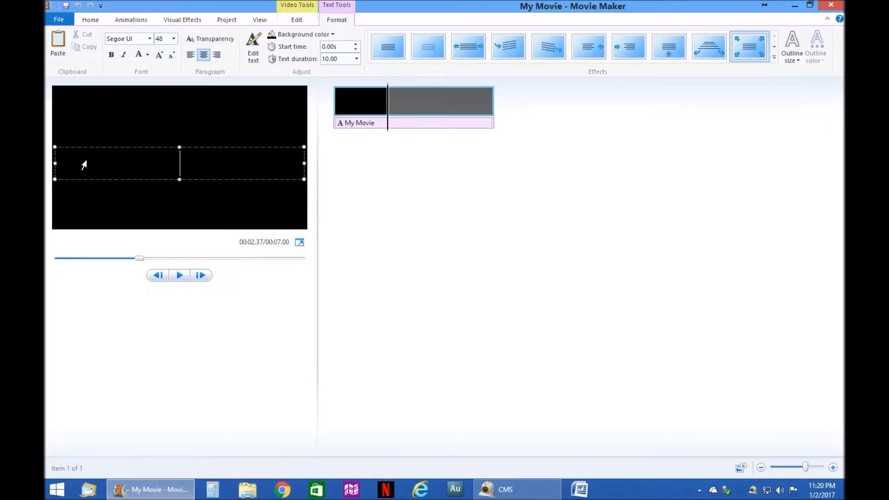
{"action": "type", "text": "9 Days Gone By"}
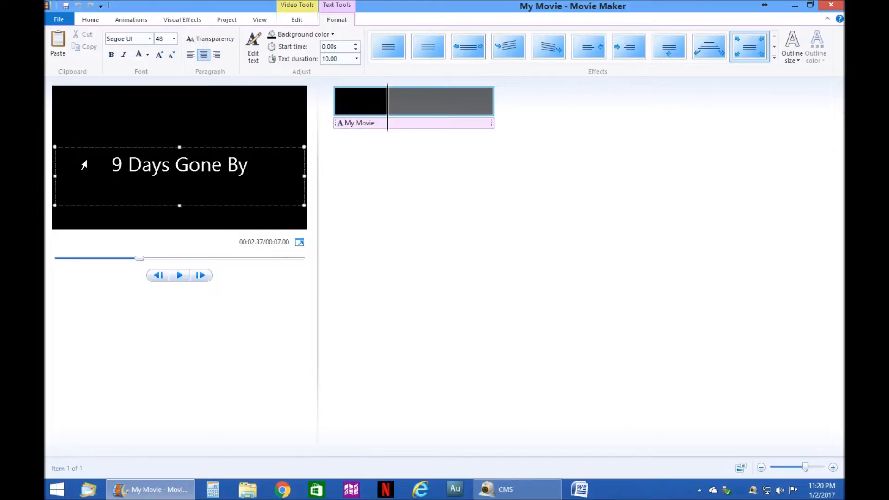
{"action": "key", "text": "Return"}
{"action": "type", "text": "b"}
{"action": "key", "text": "BackSpace"}
{"action": "type", "text": "By"}
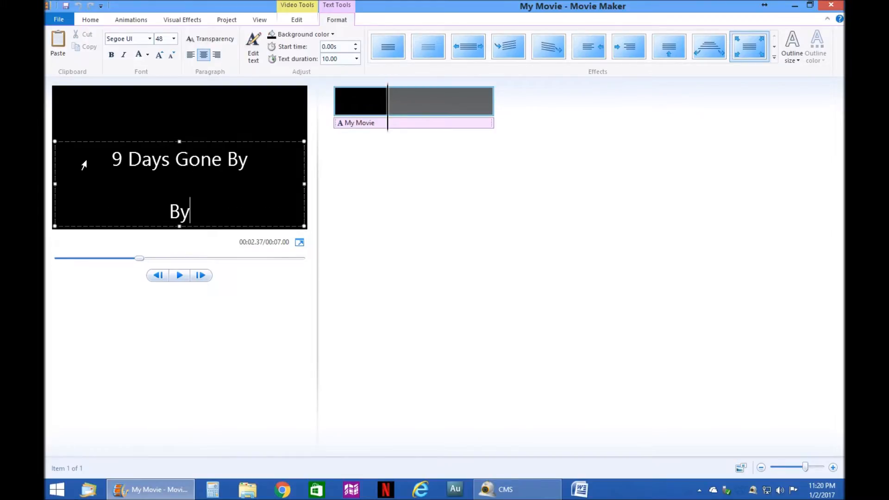
{"action": "key", "text": "Return"}
{"action": "type", "text": "A"}
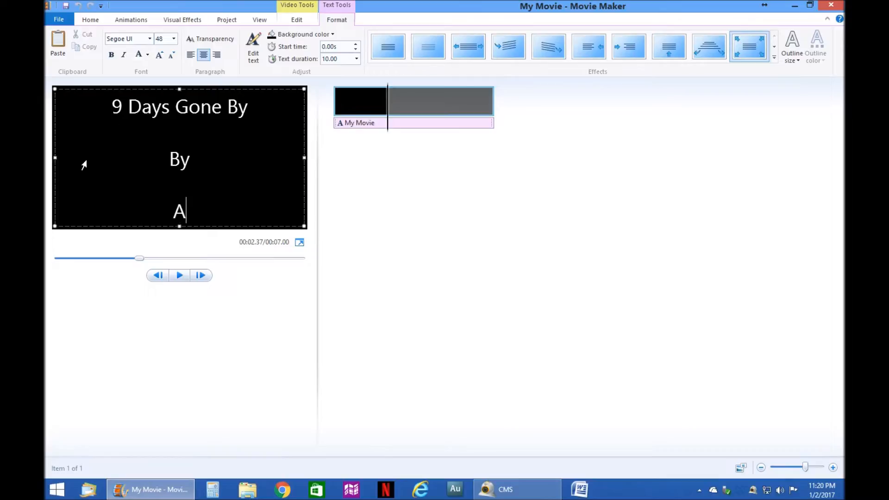
{"action": "type", "text": "ndy Micah"}
{"action": "key", "text": "BackSpace"}
{"action": "key", "text": "BackSpace"}
{"action": "type", "text": "haels"}
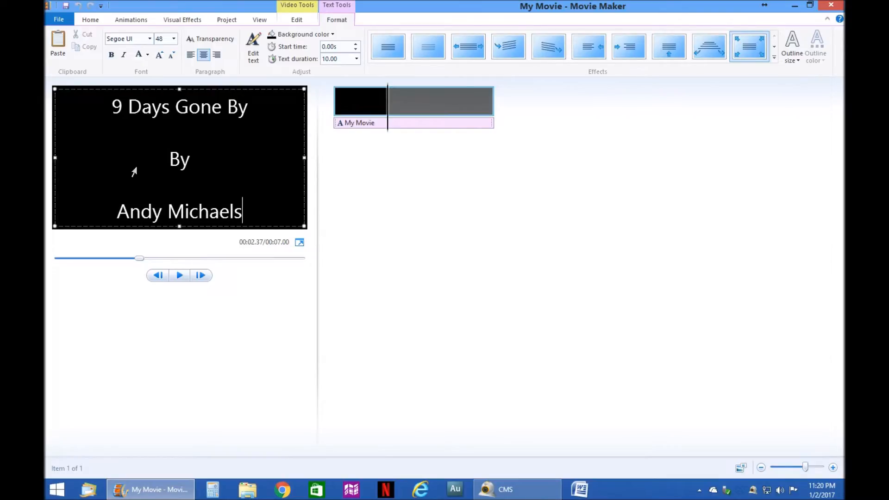
{"action": "left_click", "coordinate": [243, 154]}
{"action": "left_click", "coordinate": [402, 180]}
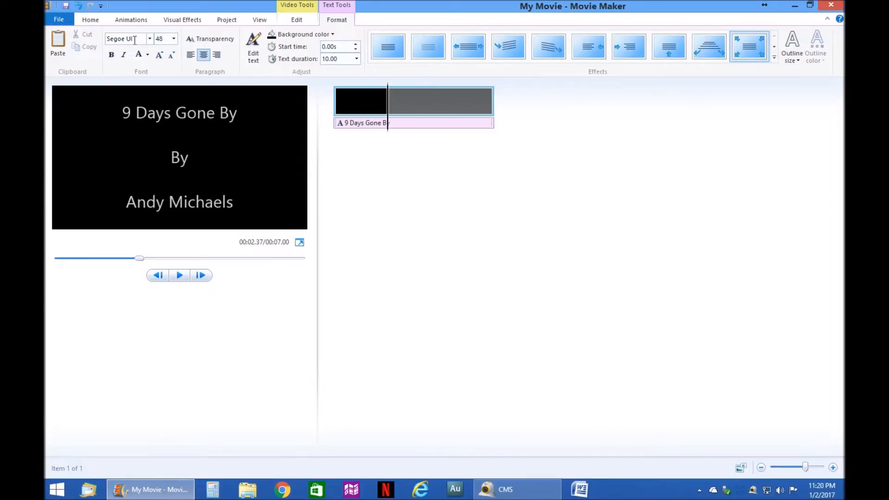
- Play the title clip from its beginning to the end
{"action": "left_click_drag", "start_coordinate": [109, 38], "coordinate": [128, 41]}
{"action": "left_click", "coordinate": [422, 190]}
{"action": "left_click", "coordinate": [340, 90]}
{"action": "key", "text": "space"}
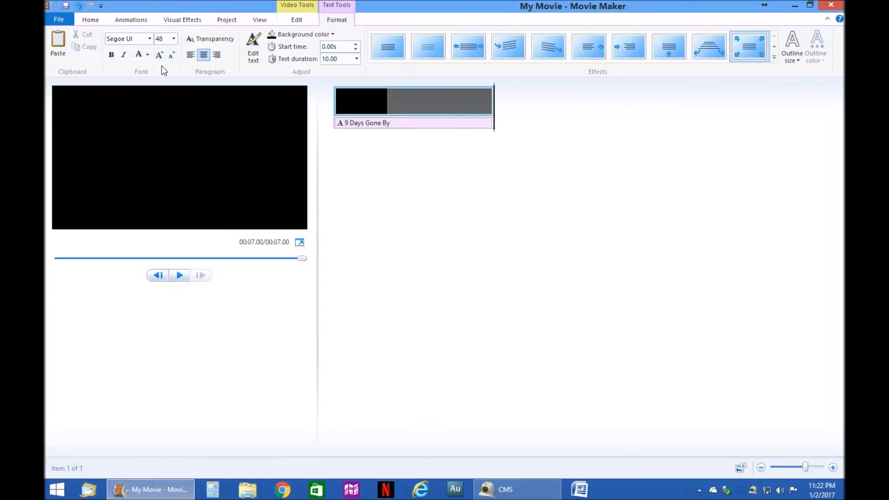
- Add the video MAH00559 from the 01-01-17 folder after the title clip
{"action": "left_click", "coordinate": [91, 21]}
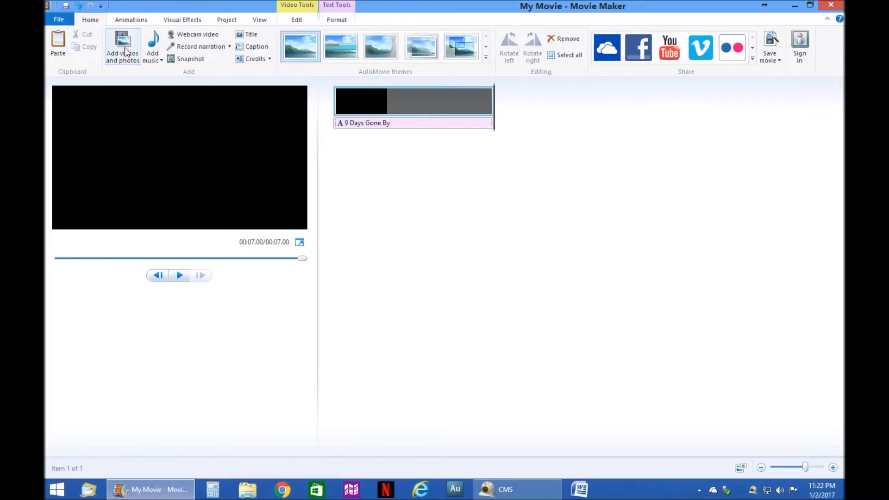
{"action": "left_click", "coordinate": [129, 60]}
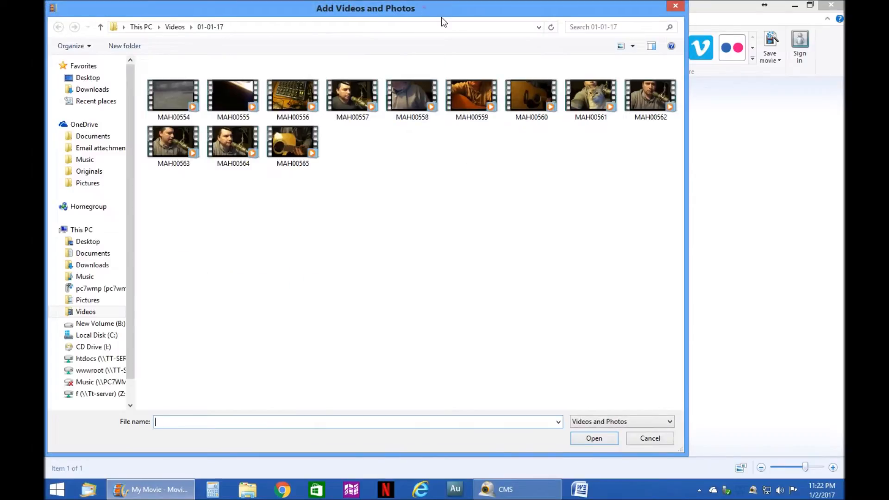
{"action": "left_click_drag", "start_coordinate": [441, 17], "coordinate": [514, 32]}
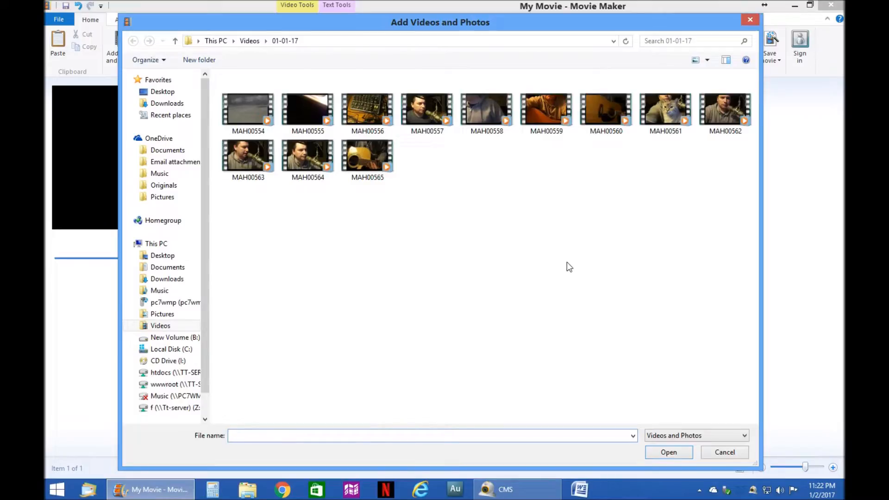
{"action": "left_click", "coordinate": [551, 116]}
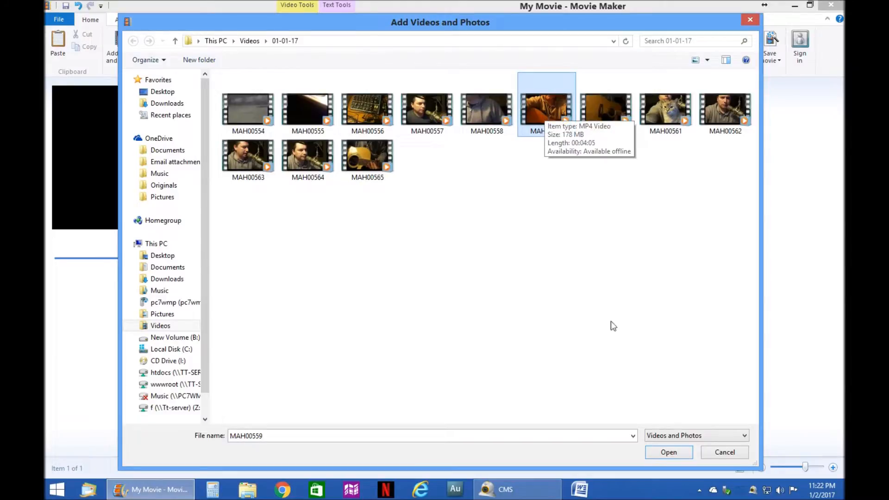
{"action": "left_click", "coordinate": [668, 453]}
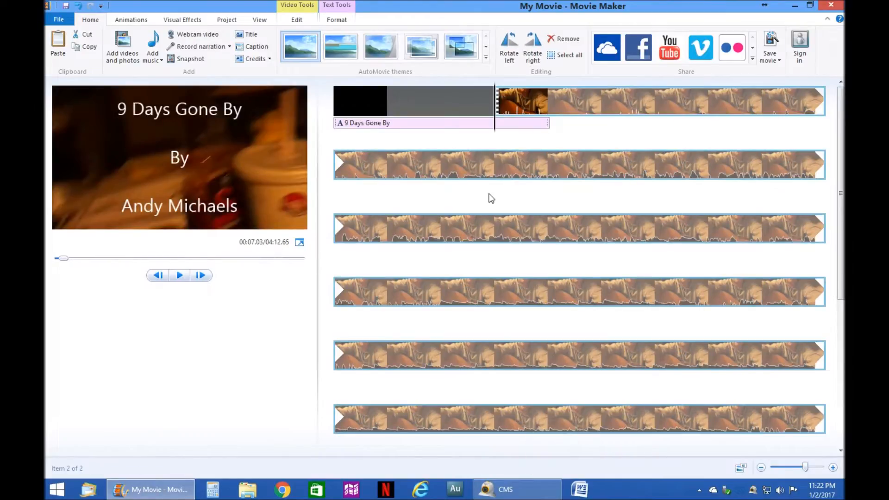
- Preview the MAH00559 footage around the 30-second mark, with the timeline scale enlarged slightly
{"action": "scroll", "coordinate": [604, 282], "scroll_direction": "down", "scroll_amount": 3}
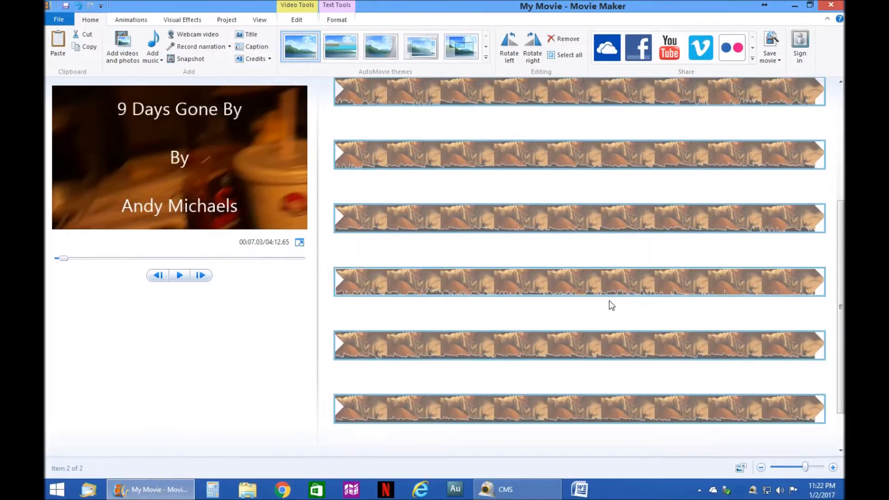
{"action": "scroll", "coordinate": [609, 298], "scroll_direction": "up", "scroll_amount": 3}
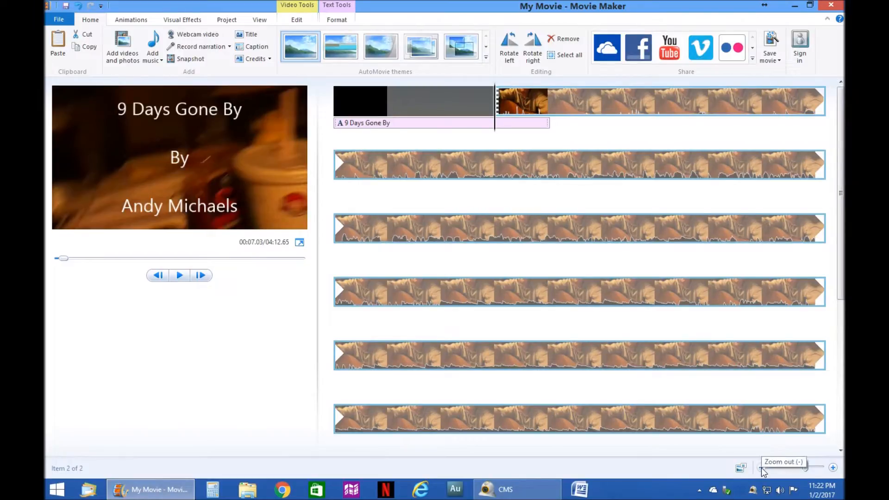
{"action": "left_click_drag", "start_coordinate": [805, 468], "coordinate": [802, 468]}
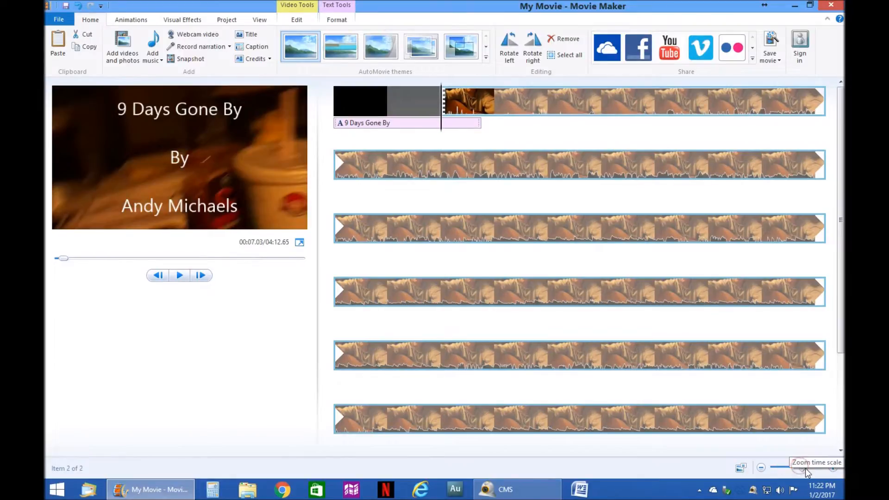
{"action": "left_click_drag", "start_coordinate": [804, 468], "coordinate": [759, 470]}
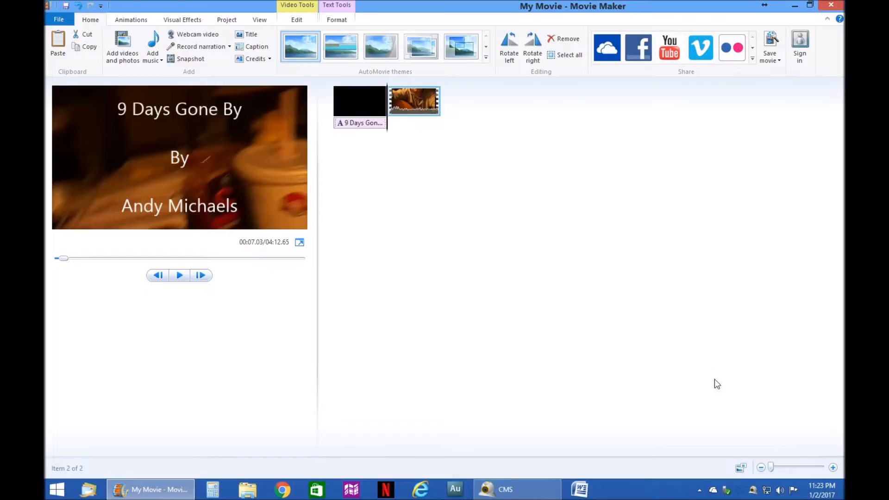
{"action": "left_click_drag", "start_coordinate": [770, 467], "coordinate": [809, 467]}
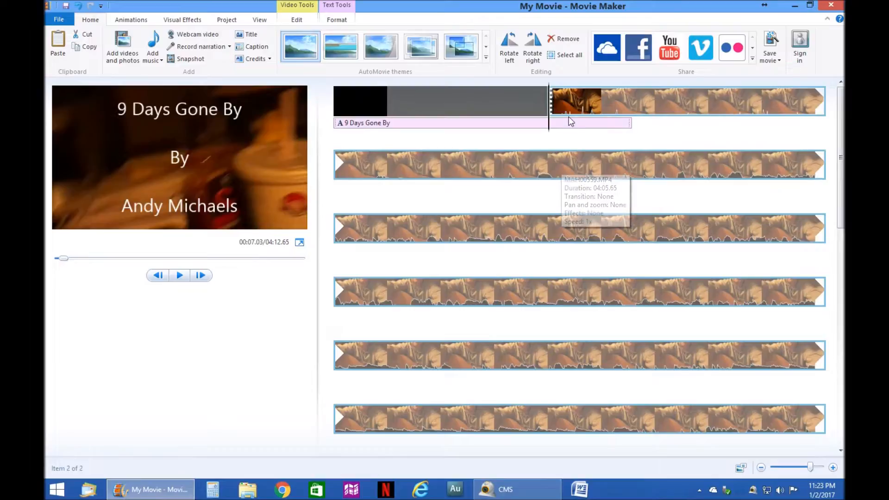
{"action": "left_click_drag", "start_coordinate": [553, 120], "coordinate": [749, 205]}
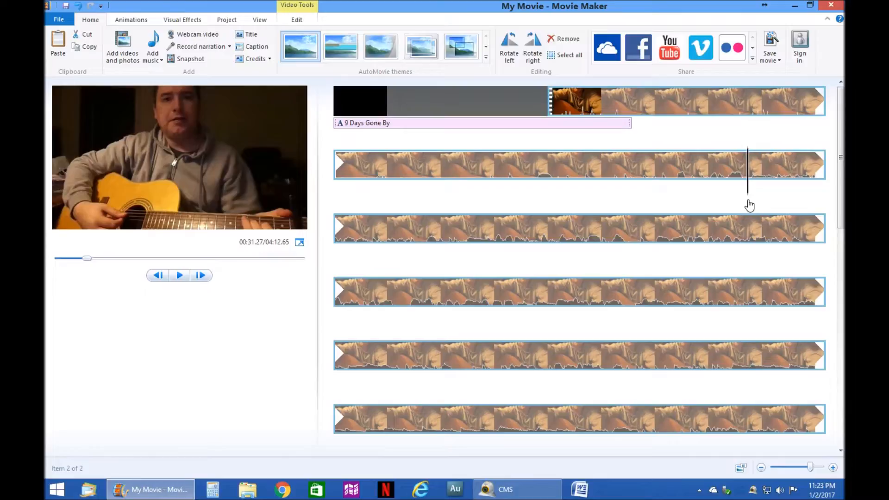
{"action": "left_click", "coordinate": [656, 188]}
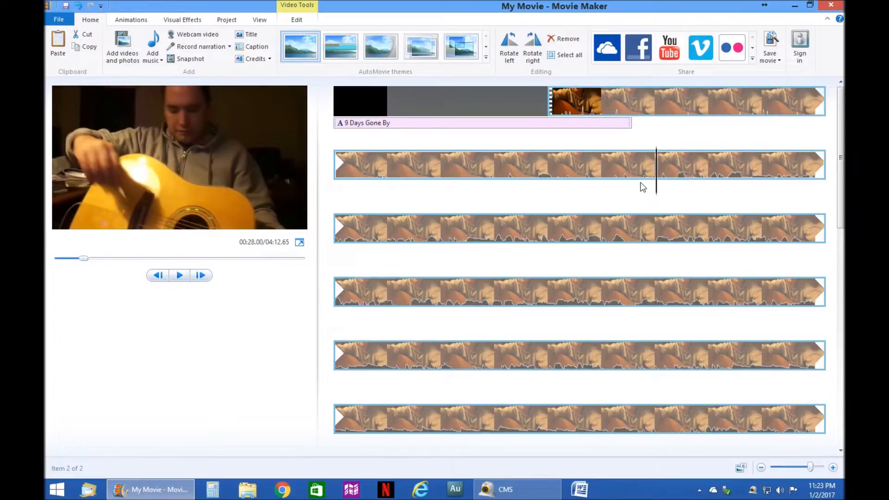
{"action": "key", "text": "space"}
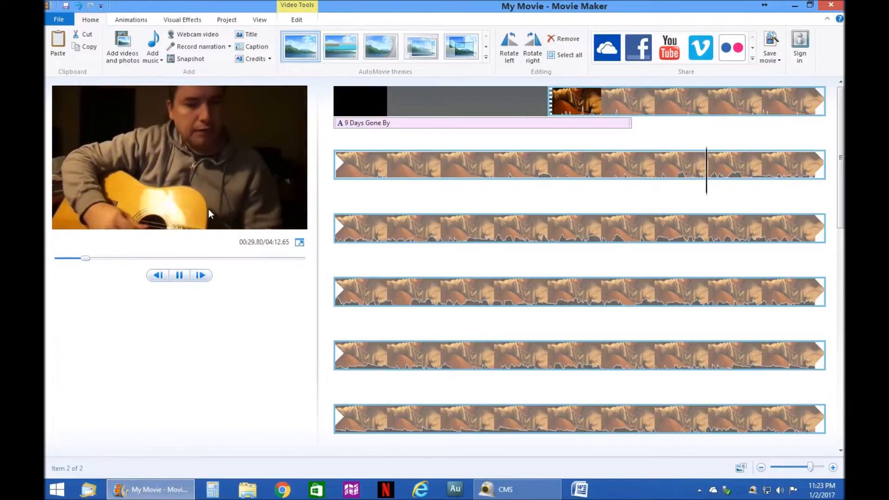
{"action": "key", "text": "space"}
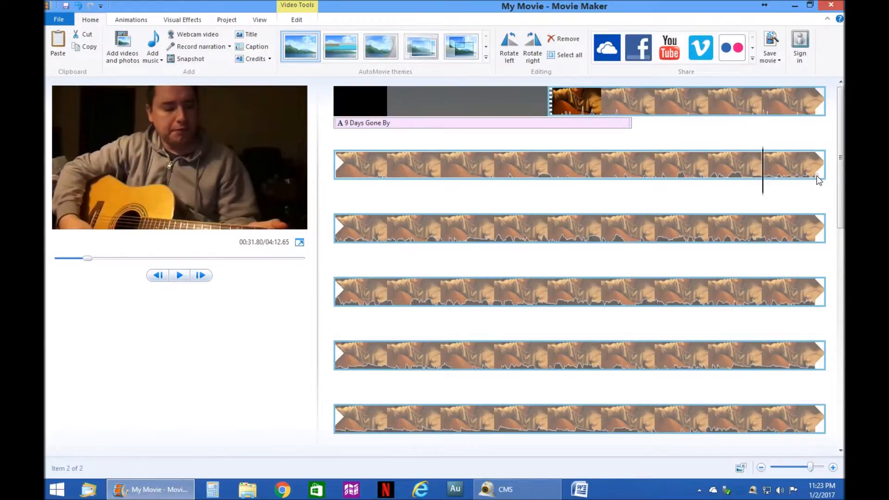
- Play short passages of MAH00559 between about 38 seconds and 1:10 to check the guitar playing
{"action": "left_click", "coordinate": [441, 228]}
{"action": "left_click_drag", "start_coordinate": [439, 248], "coordinate": [468, 266]}
{"action": "key", "text": "space"}
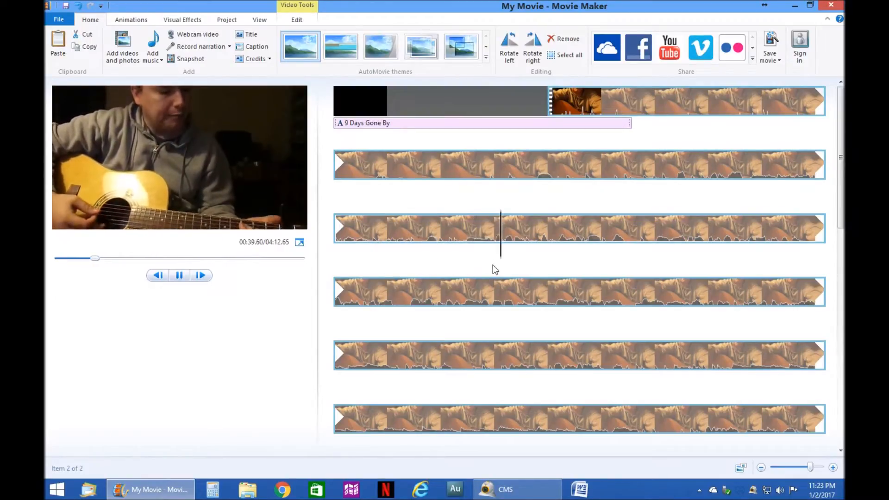
{"action": "key", "text": "space"}
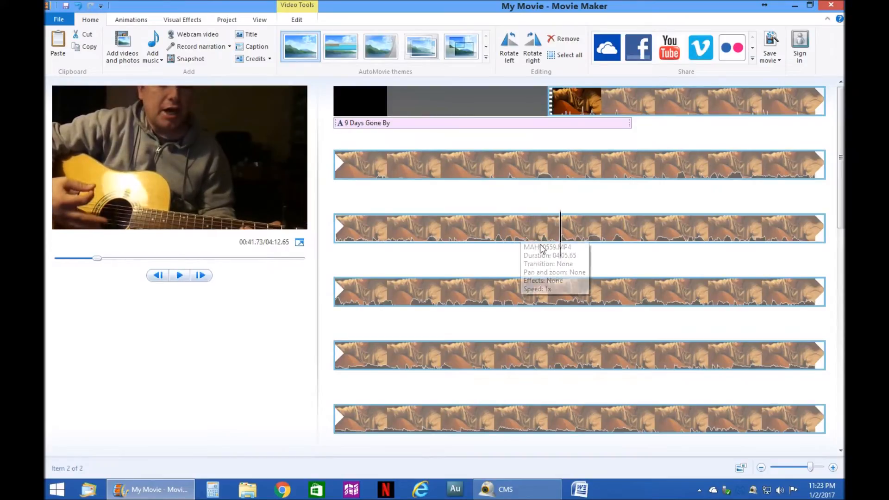
{"action": "left_click_drag", "start_coordinate": [563, 247], "coordinate": [394, 315]}
{"action": "key", "text": "space"}
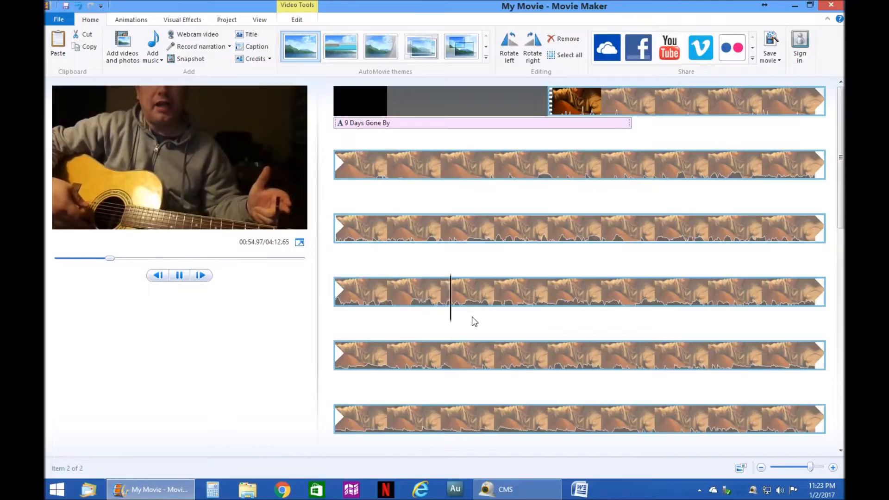
{"action": "key", "text": "space"}
{"action": "left_click_drag", "start_coordinate": [461, 316], "coordinate": [366, 376]}
{"action": "key", "text": "space"}
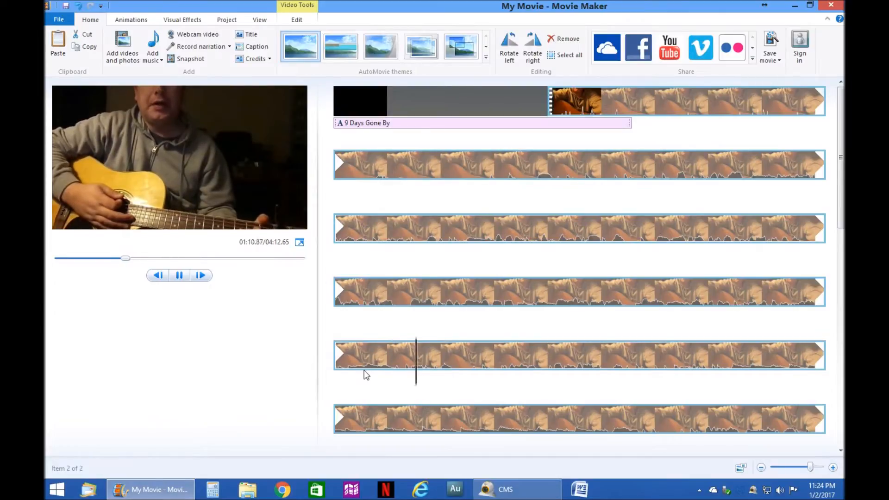
- Check the MAH00559 footage from about 1:17 to 1:38 for usable guitar playing
{"action": "scroll", "coordinate": [531, 371], "scroll_direction": "down", "scroll_amount": 3}
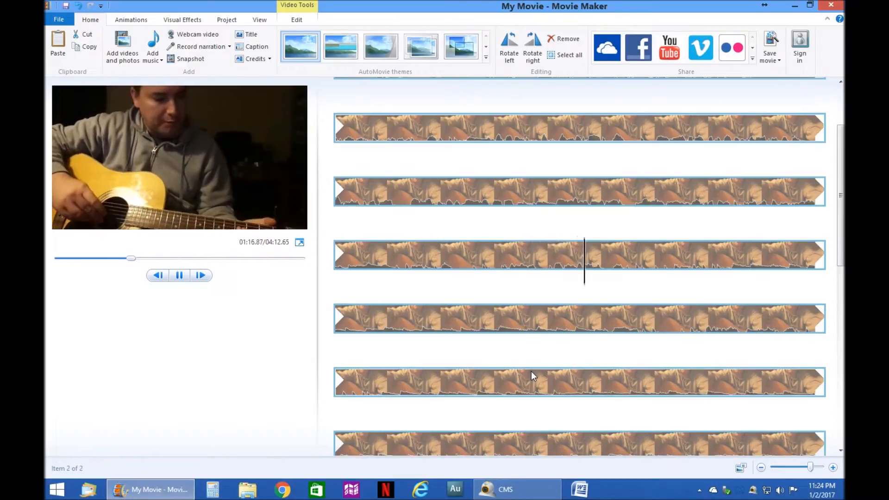
{"action": "left_click", "coordinate": [607, 279]}
{"action": "left_click_drag", "start_coordinate": [607, 280], "coordinate": [729, 284]}
{"action": "key", "text": "space"}
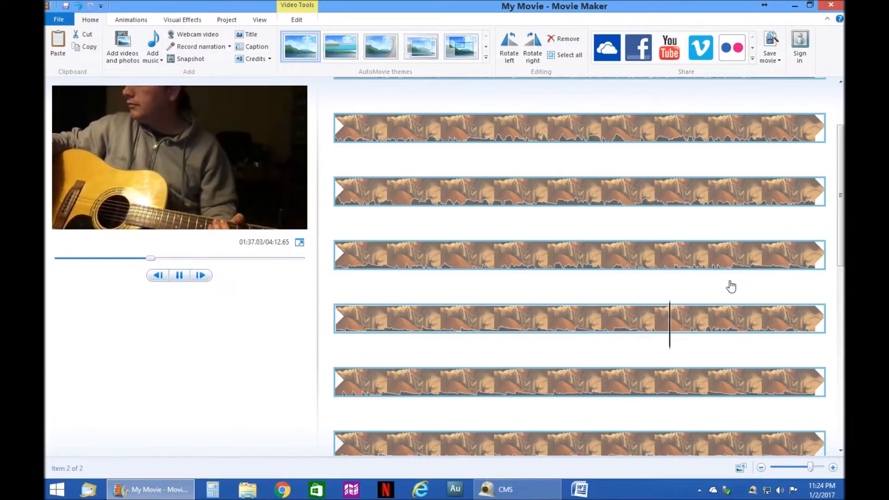
{"action": "key", "text": "space"}
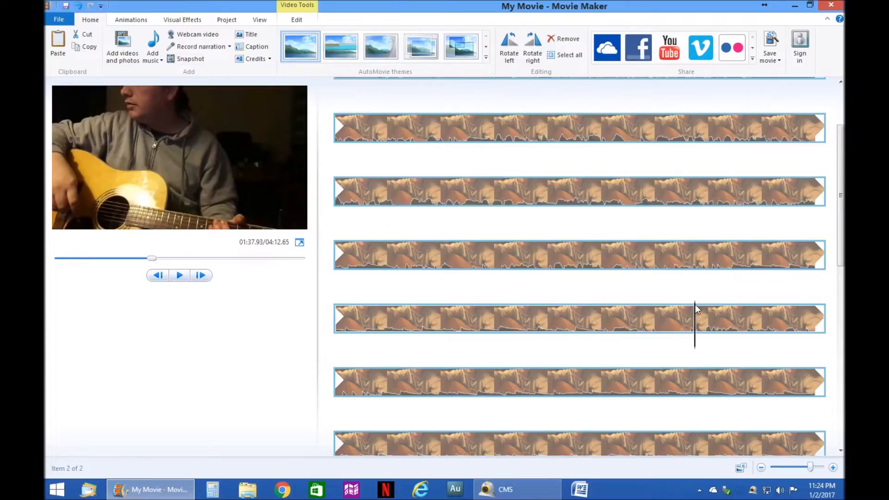
{"action": "scroll", "coordinate": [714, 348], "scroll_direction": "down", "scroll_amount": 3}
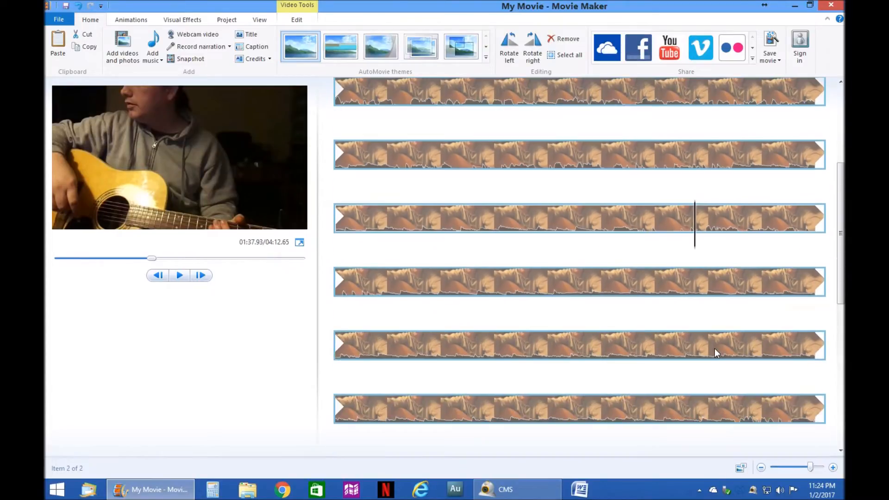
{"action": "scroll", "coordinate": [715, 348], "scroll_direction": "up", "scroll_amount": 6}
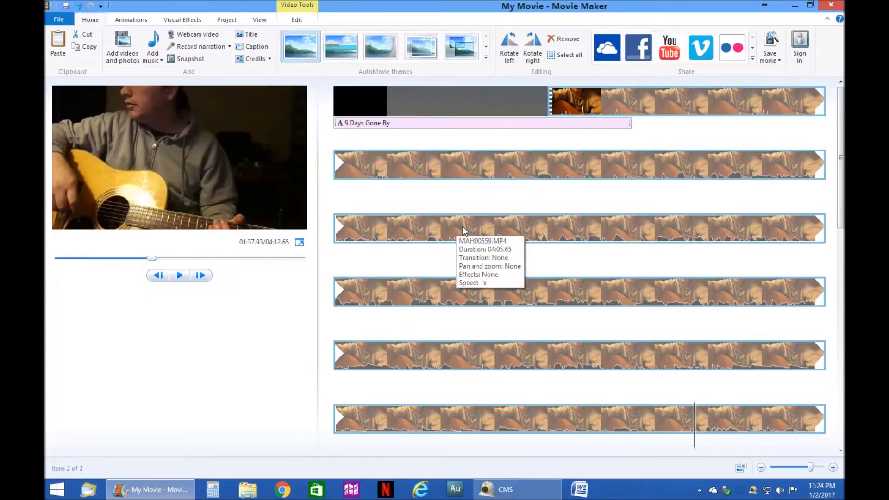
- Replace the MAH00559 clip after the title with the video MAH00560 from the 01-01-17 folder
{"action": "left_click", "coordinate": [624, 103]}
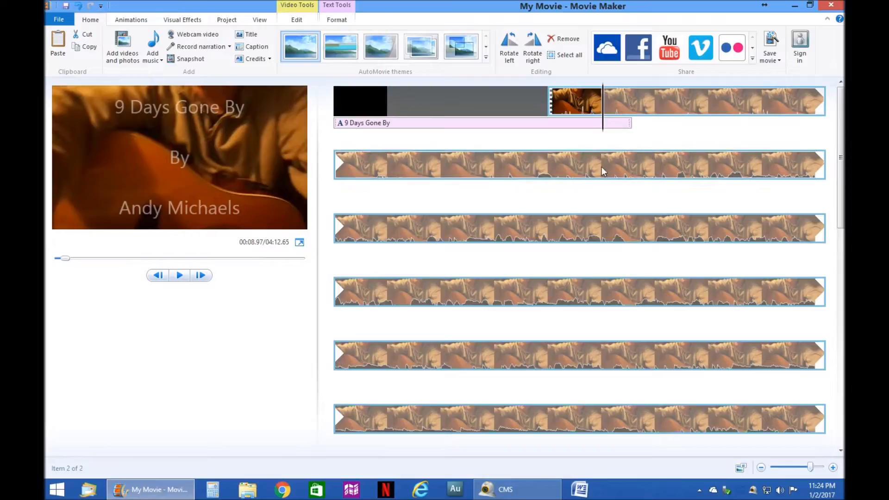
{"action": "key", "text": "Delete"}
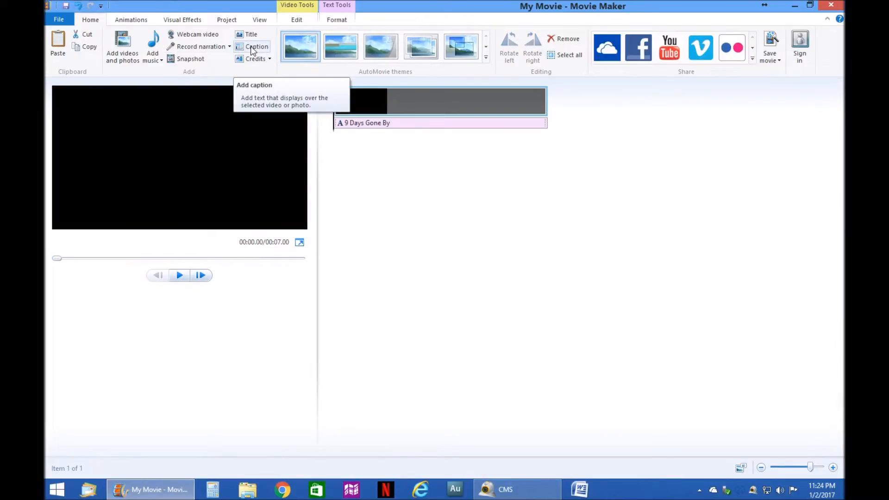
{"action": "left_click", "coordinate": [122, 46]}
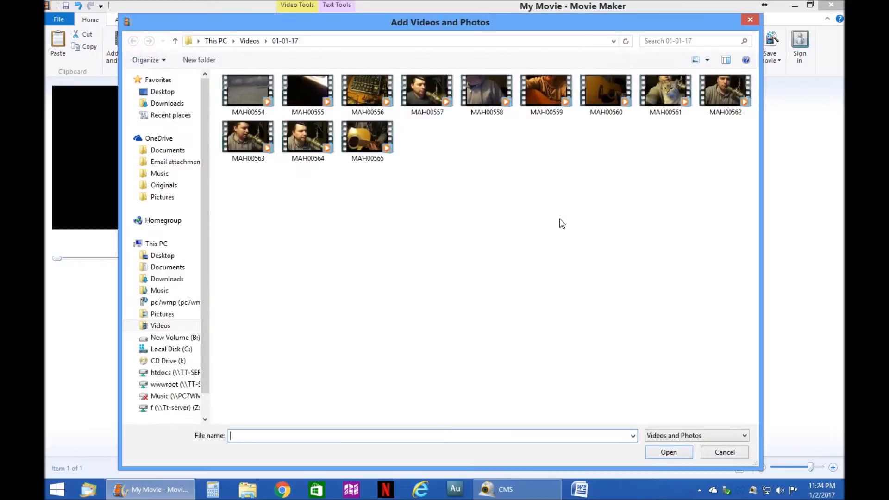
{"action": "left_click", "coordinate": [616, 85]}
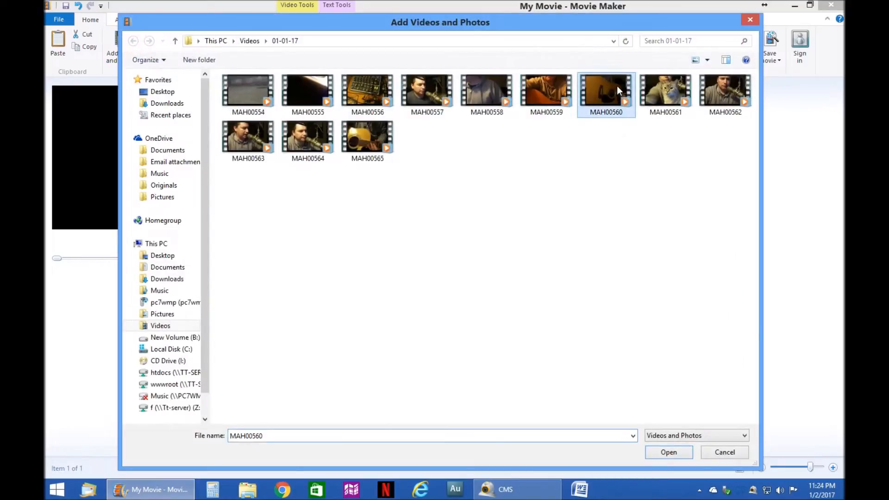
{"action": "left_click", "coordinate": [670, 452]}
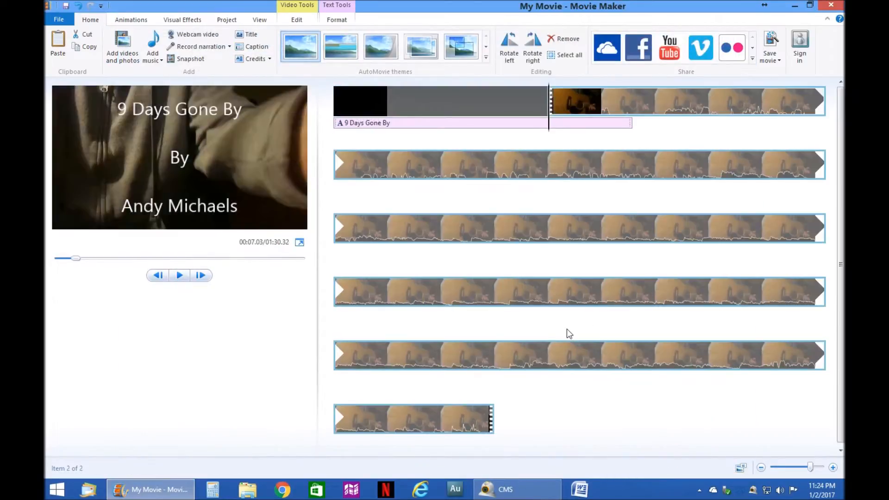
- Preview the opening of MAH00560 and skim ahead to about the 30-second mark
{"action": "left_click", "coordinate": [643, 105]}
{"action": "key", "text": "space"}
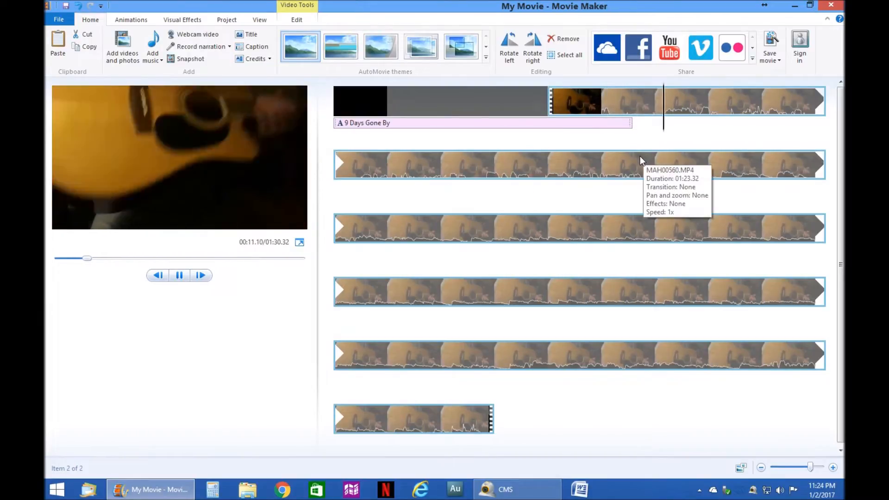
{"action": "key", "text": "space"}
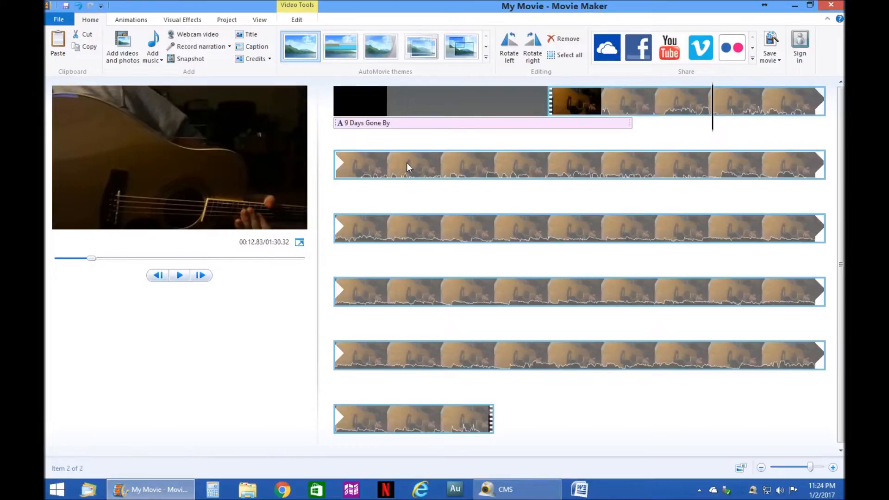
{"action": "left_click", "coordinate": [387, 180]}
{"action": "left_click_drag", "start_coordinate": [388, 187], "coordinate": [718, 199]}
{"action": "key", "text": "space"}
{"action": "key", "text": "space"}
{"action": "key", "text": "space"}
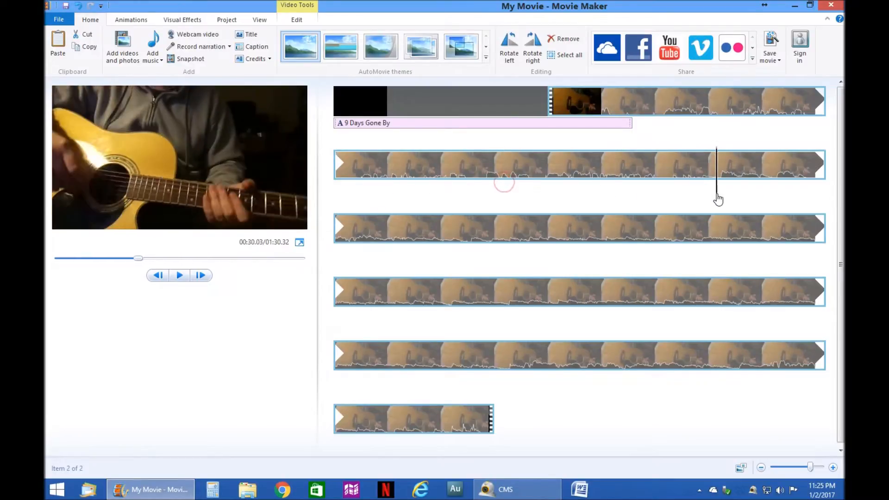
- Replay the passage of MAH00560 around 40 seconds several times to locate where the guitar part begins
{"action": "left_click", "coordinate": [419, 221]}
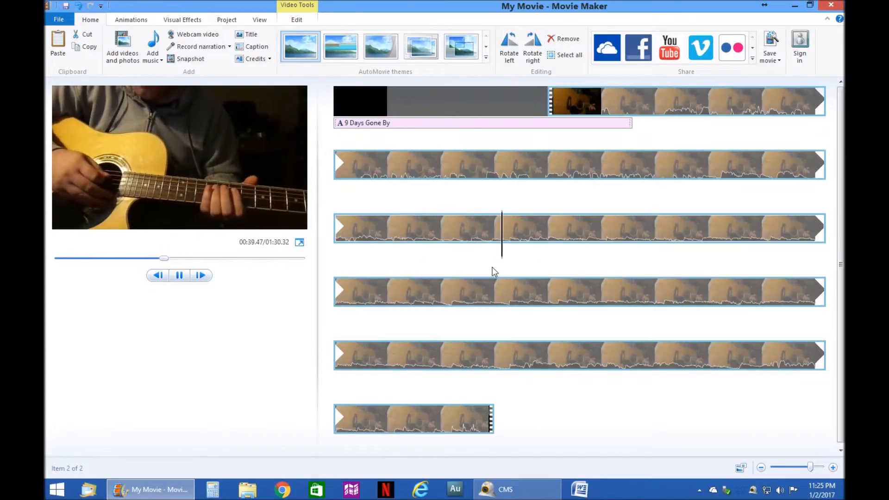
{"action": "key", "text": "space"}
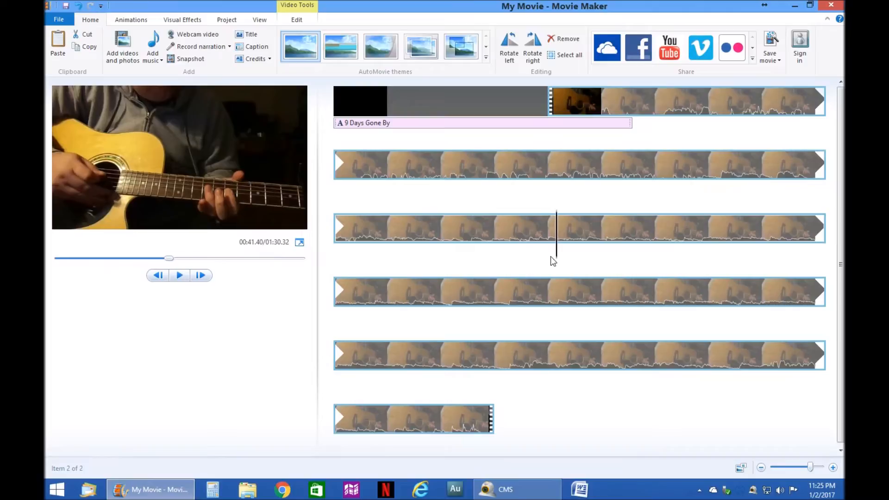
{"action": "left_click_drag", "start_coordinate": [555, 255], "coordinate": [518, 258]}
{"action": "key", "text": "space"}
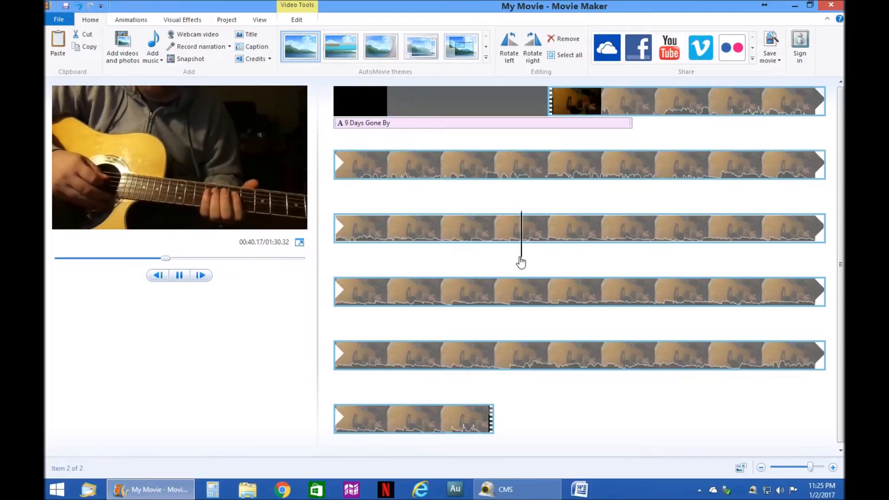
{"action": "mouse_move", "coordinate": [545, 255]}
{"action": "left_mouse_down"}
{"action": "mouse_move", "coordinate": [519, 255]}
{"action": "mouse_move", "coordinate": [528, 256]}
{"action": "left_mouse_up"}
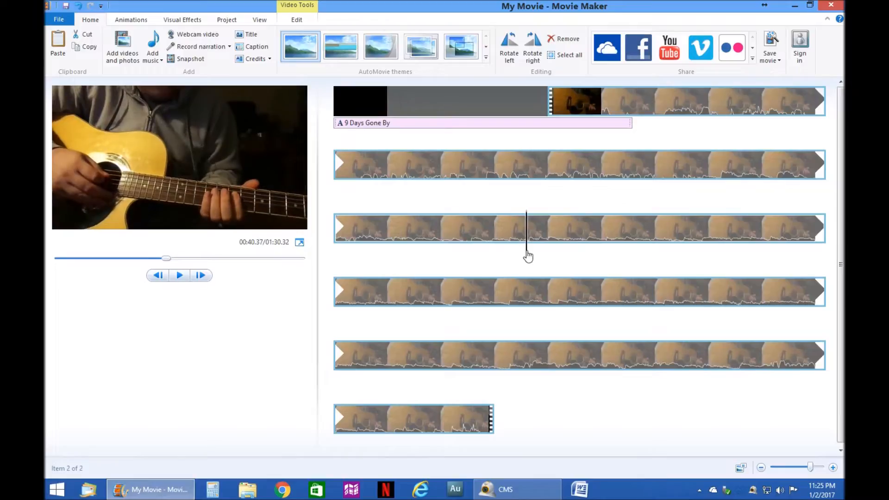
{"action": "key", "text": "space"}
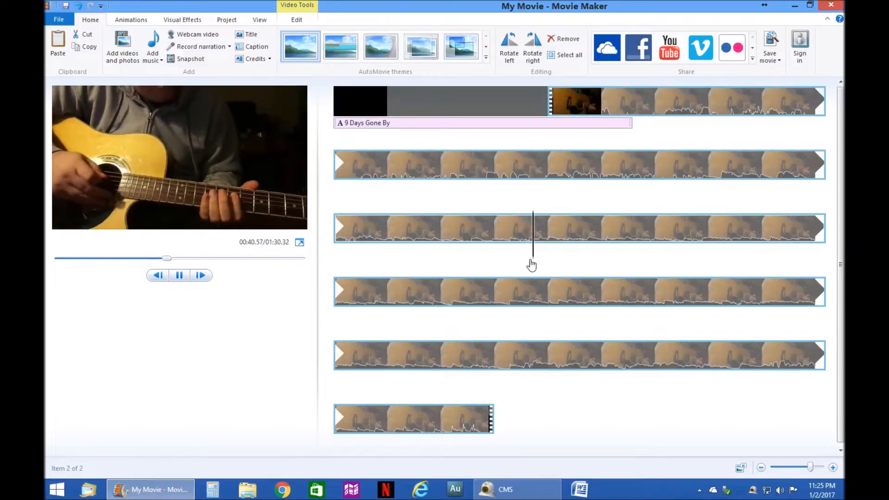
{"action": "key", "text": "space"}
{"action": "left_click_drag", "start_coordinate": [564, 254], "coordinate": [509, 252]}
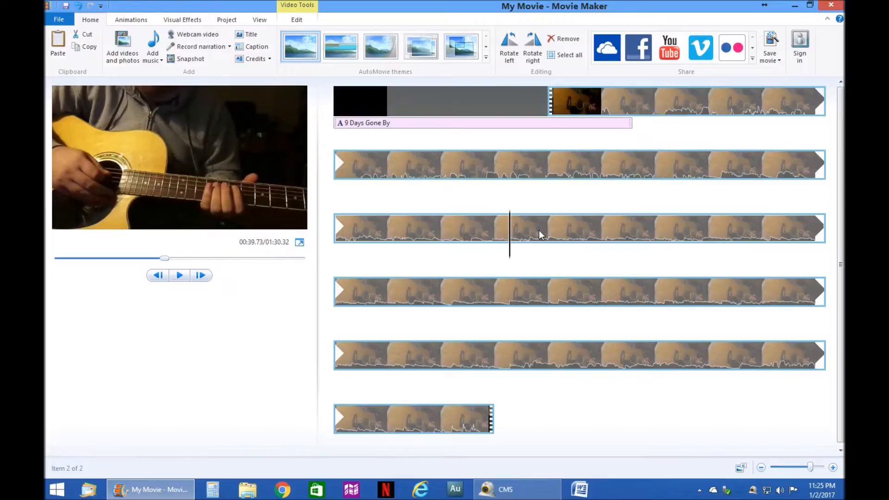
- Trim the beginning of MAH00560 by setting its start point at 00:38.20 on the timeline
{"action": "left_click", "coordinate": [507, 246]}
{"action": "left_click_drag", "start_coordinate": [508, 252], "coordinate": [467, 256]}
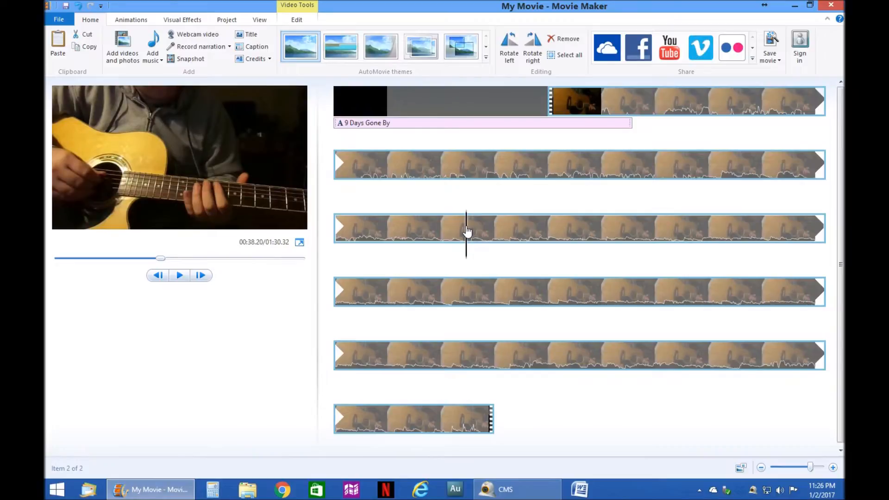
{"action": "right_click", "coordinate": [467, 231]}
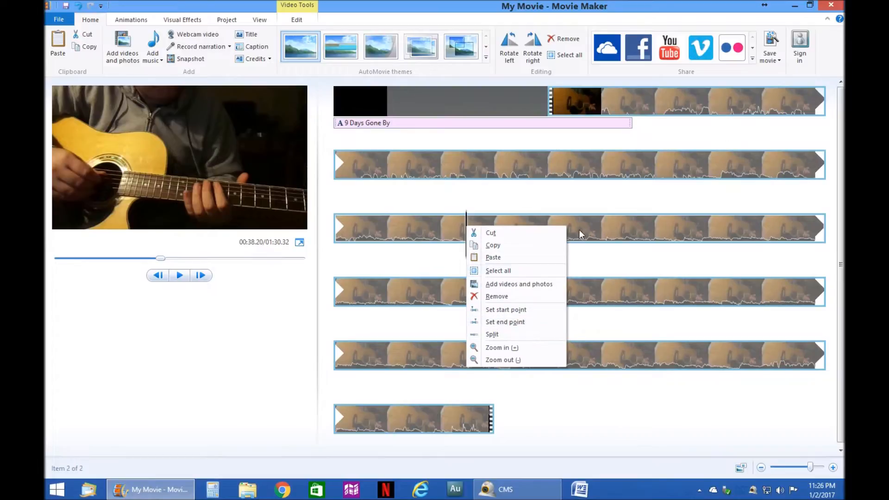
{"action": "left_click", "coordinate": [496, 311]}
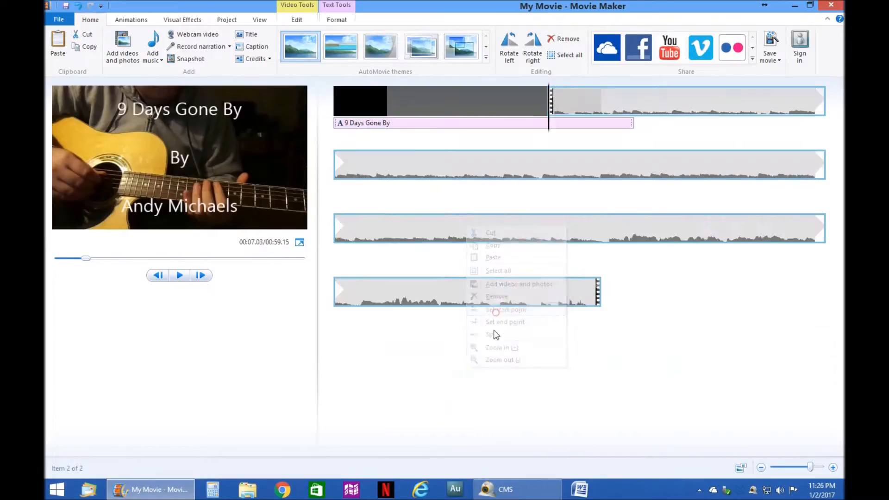
- Play the opening of the trimmed MAH00560 clip and return to the point where the title ends
{"action": "key", "text": "space"}
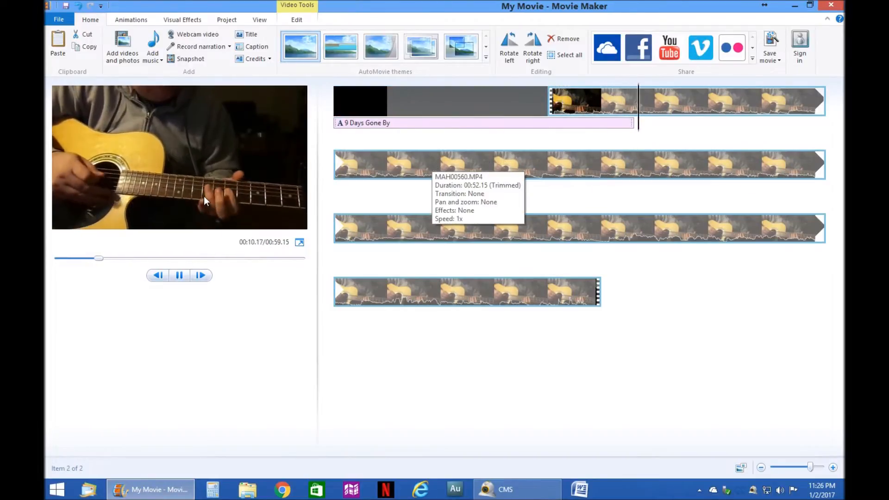
{"action": "key", "text": "space"}
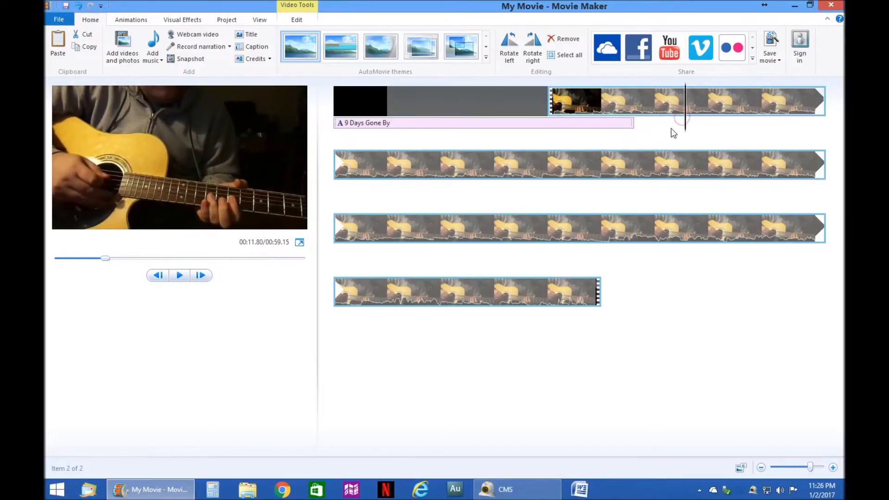
{"action": "left_click", "coordinate": [582, 137]}
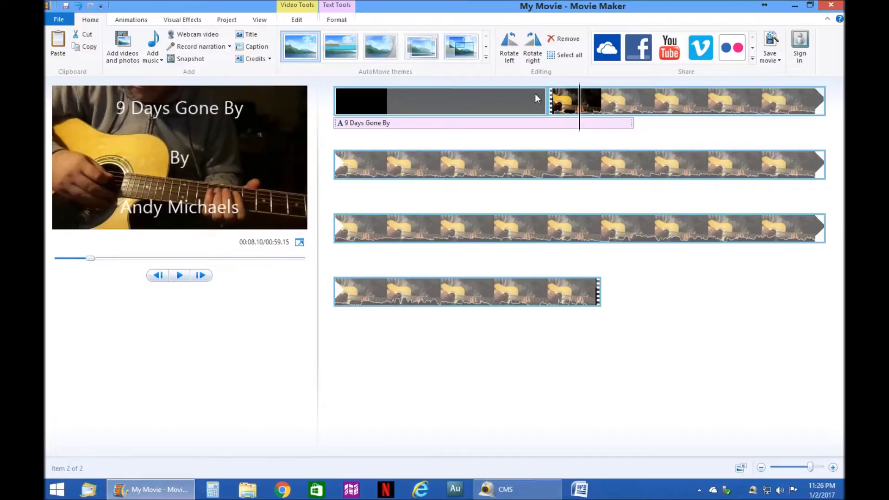
{"action": "left_click", "coordinate": [528, 95]}
{"action": "left_click", "coordinate": [552, 101]}
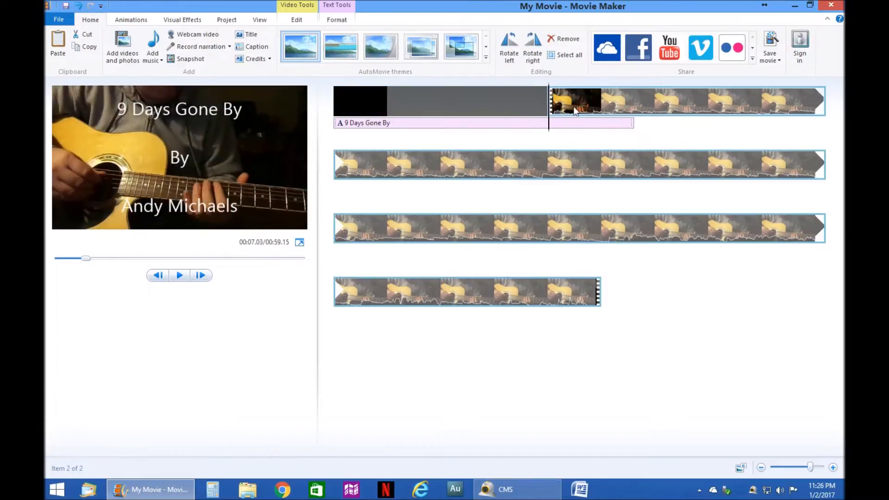
- Apply a Crossfade transition to the start of the MAH00560 clip following the title
{"action": "left_click", "coordinate": [565, 131]}
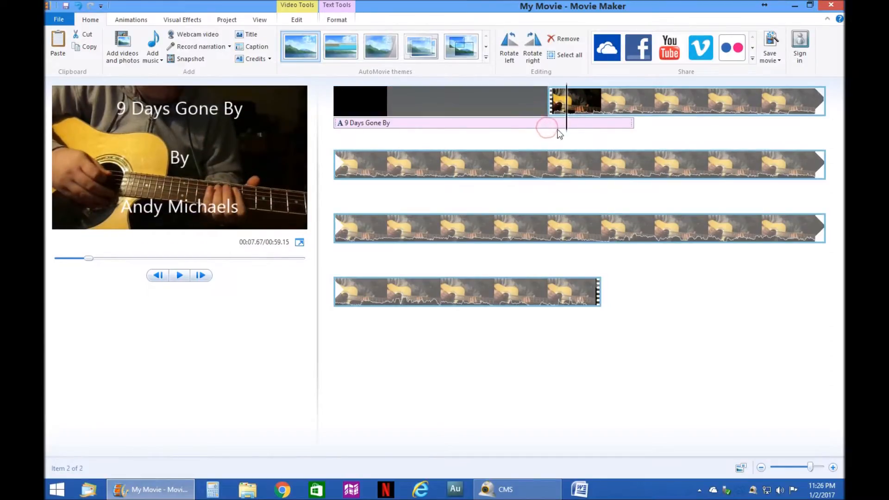
{"action": "left_click", "coordinate": [140, 21]}
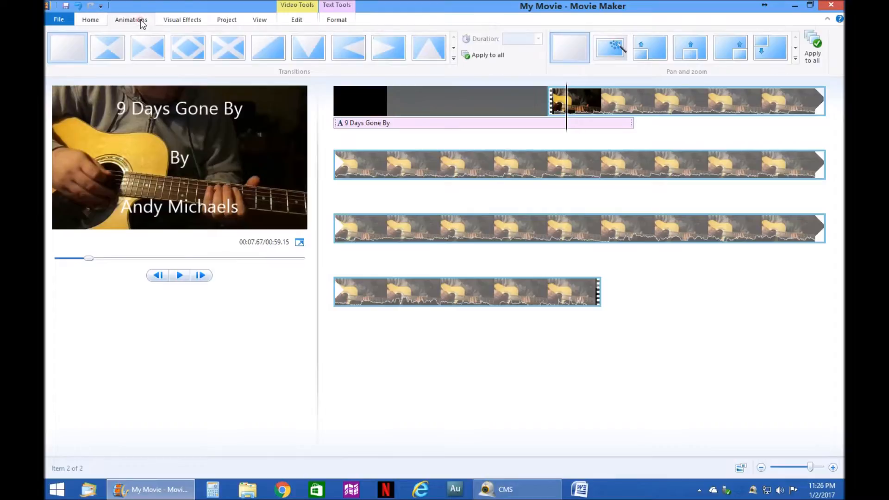
{"action": "left_click", "coordinate": [454, 48]}
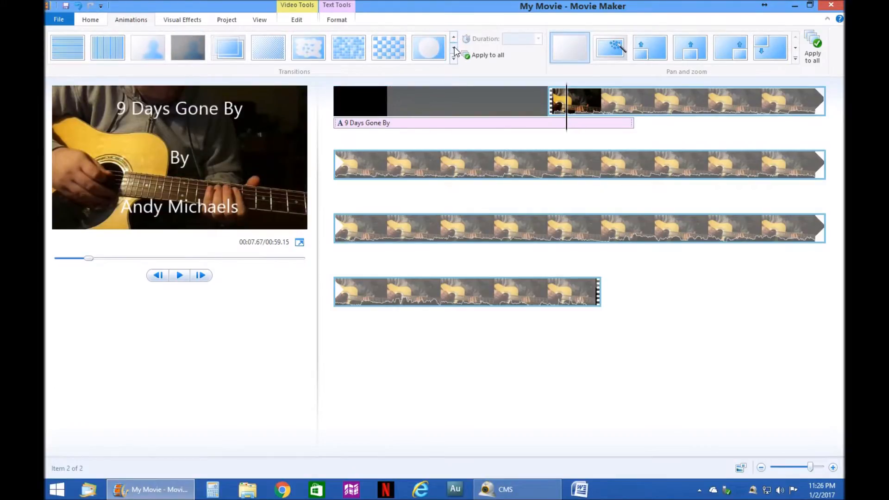
{"action": "left_click", "coordinate": [234, 51]}
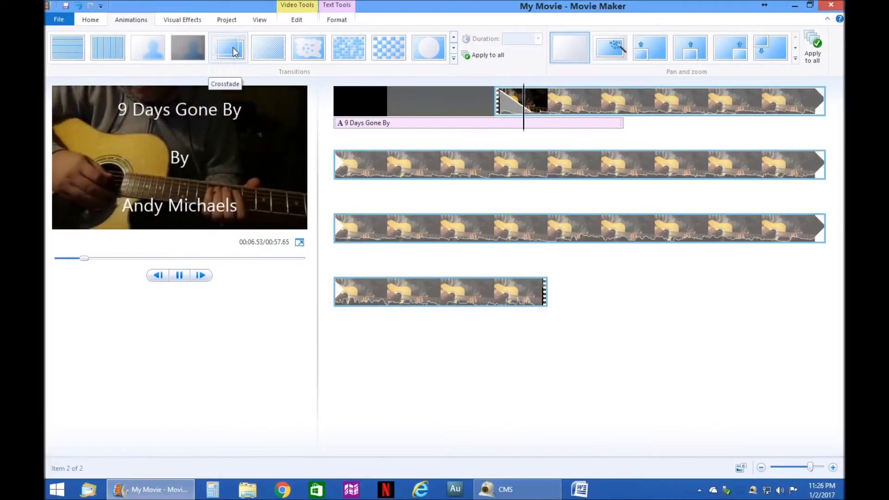
{"action": "left_click", "coordinate": [233, 51]}
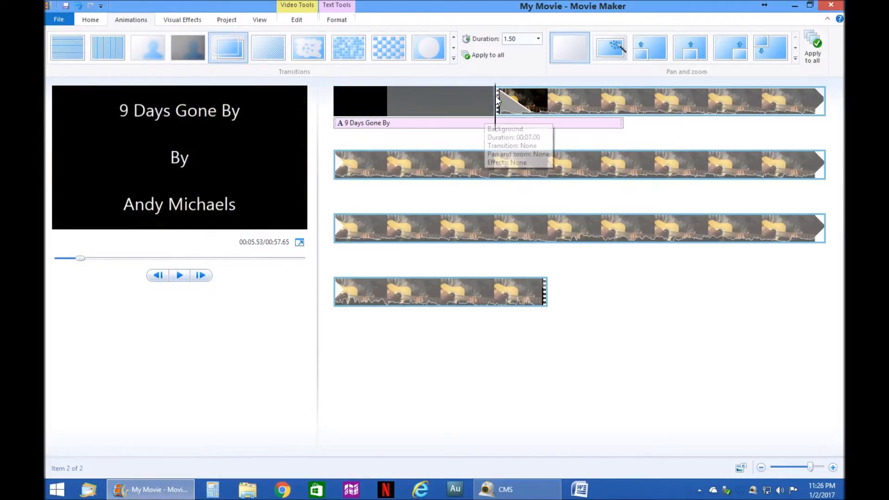
- Play the crossfade from the title into the guitar footage twice to check where the playing begins
{"action": "left_click_drag", "start_coordinate": [496, 100], "coordinate": [472, 110]}
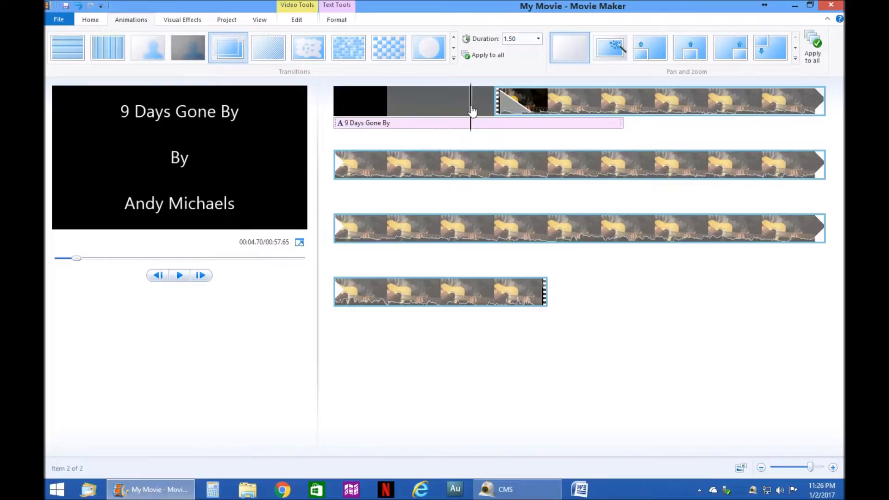
{"action": "left_click", "coordinate": [472, 110]}
{"action": "key", "text": "space"}
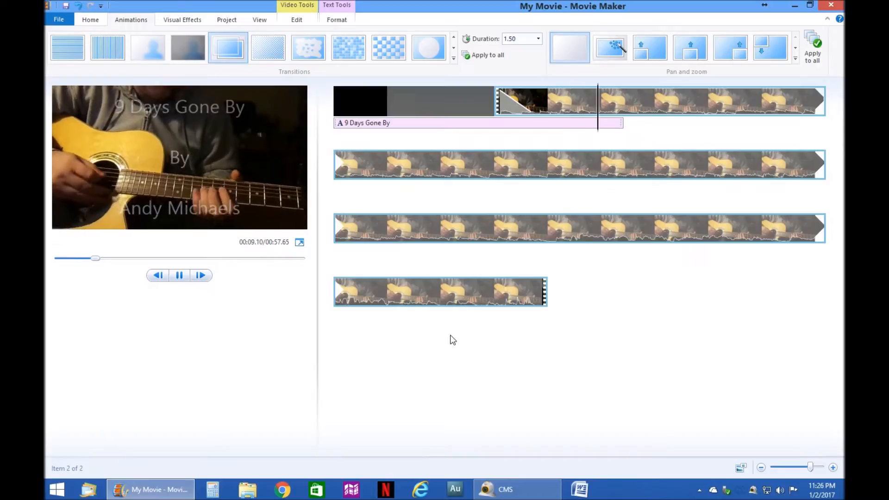
{"action": "left_click", "coordinate": [476, 98]}
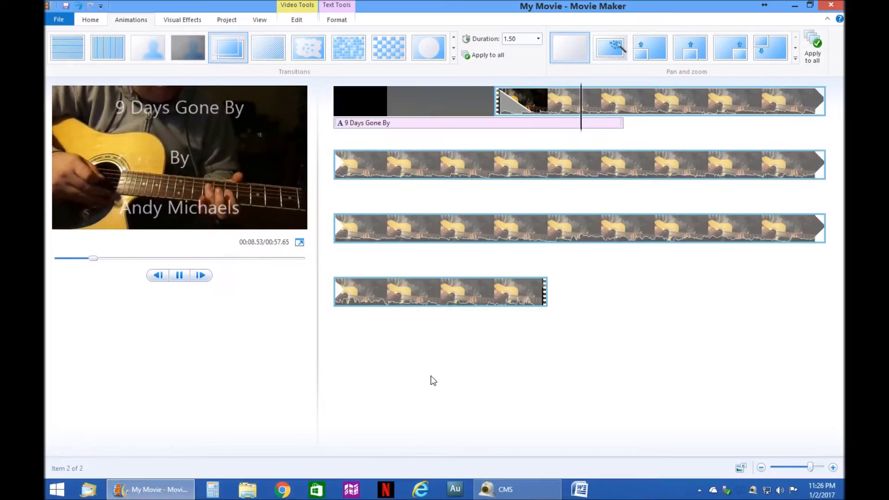
{"action": "key", "text": "space"}
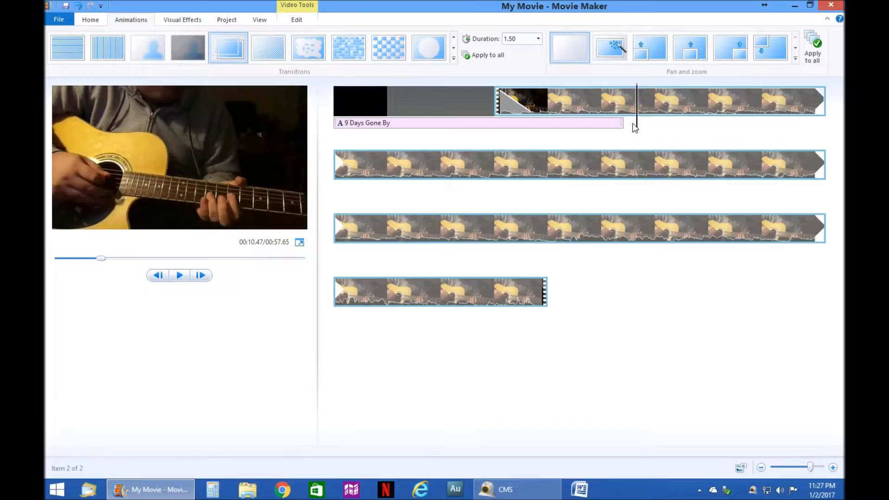
- Trim the beginning of the MAH00560 clip further by setting its start point at 00:05.93 on the timeline
{"action": "left_click_drag", "start_coordinate": [635, 123], "coordinate": [526, 139]}
{"action": "left_click_drag", "start_coordinate": [519, 144], "coordinate": [508, 145]}
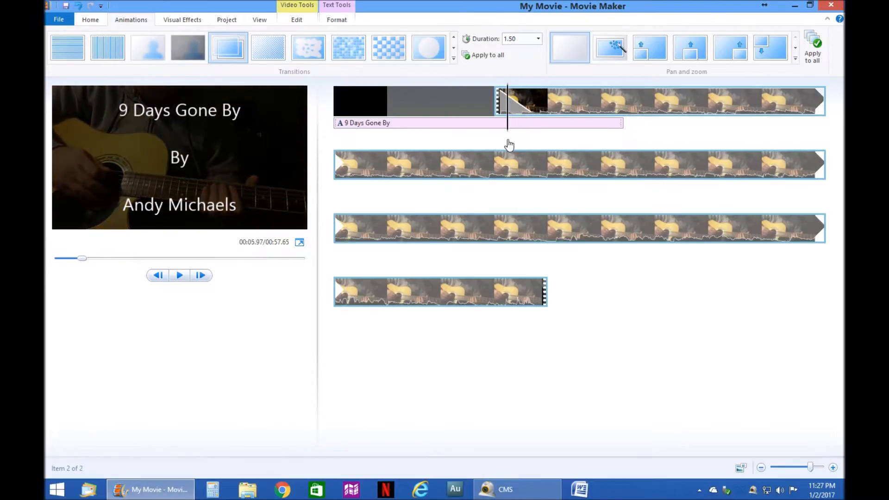
{"action": "mouse_move", "coordinate": [507, 105]}
{"action": "left_mouse_down"}
{"action": "mouse_move", "coordinate": [500, 107]}
{"action": "mouse_move", "coordinate": [508, 110]}
{"action": "left_mouse_up"}
{"action": "right_click", "coordinate": [508, 110]}
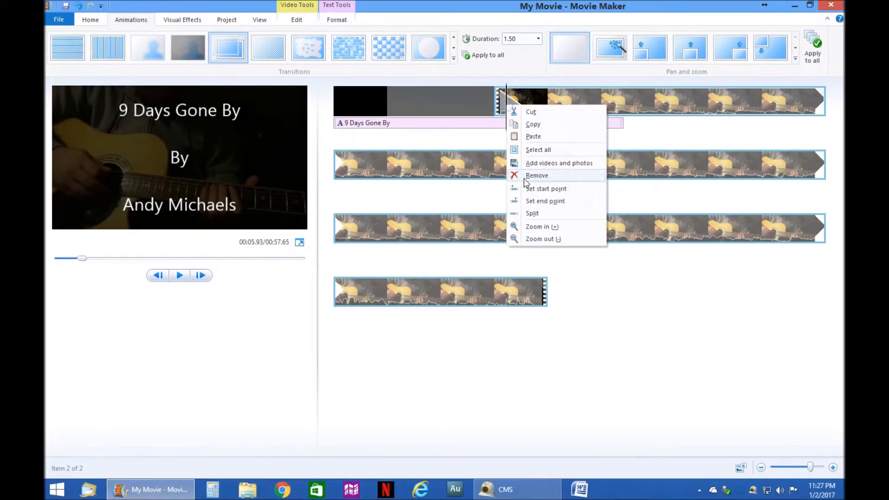
{"action": "left_click", "coordinate": [544, 191]}
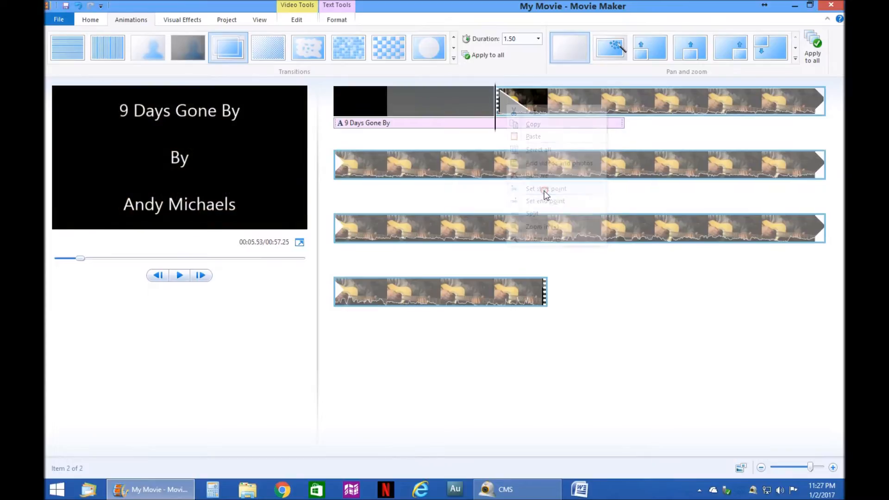
- Preview the shortened opening of the guitar clip from just before the crossfade
{"action": "left_click", "coordinate": [479, 91]}
{"action": "key", "text": "space"}
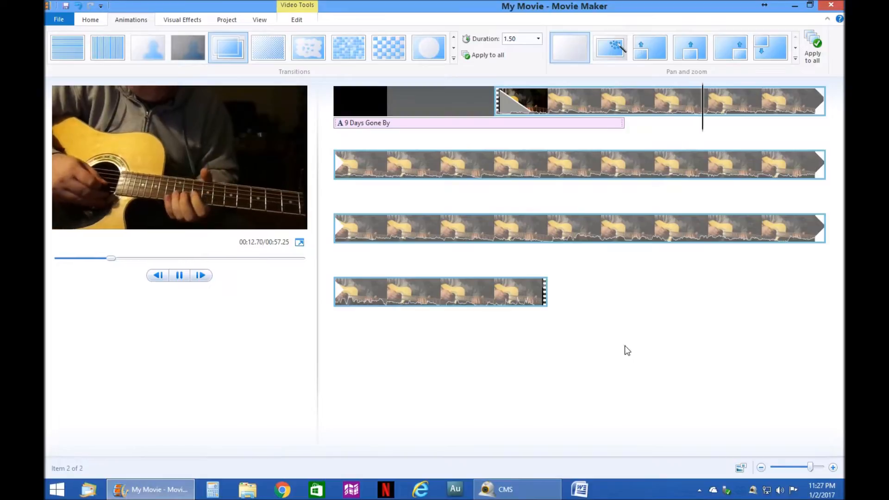
{"action": "right_click", "coordinate": [623, 345]}
{"action": "left_click", "coordinate": [658, 122]}
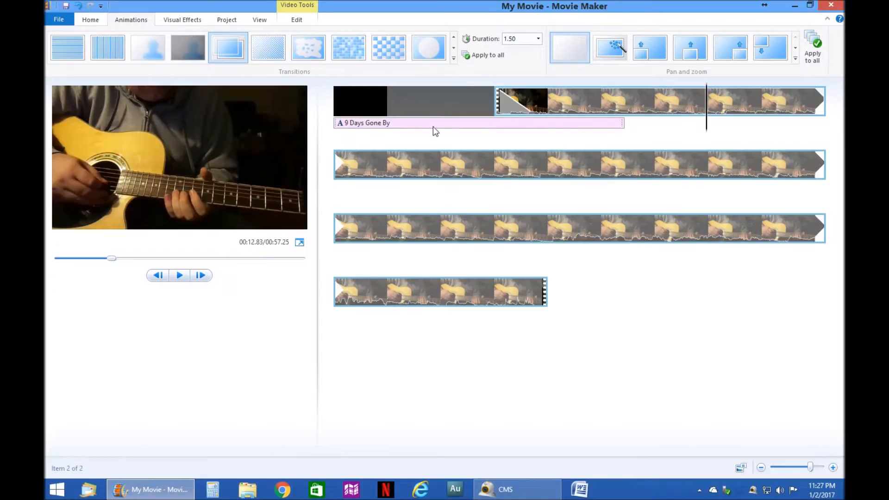
- Set the duration of the black title background clip to 10.00 seconds
{"action": "left_click", "coordinate": [472, 125]}
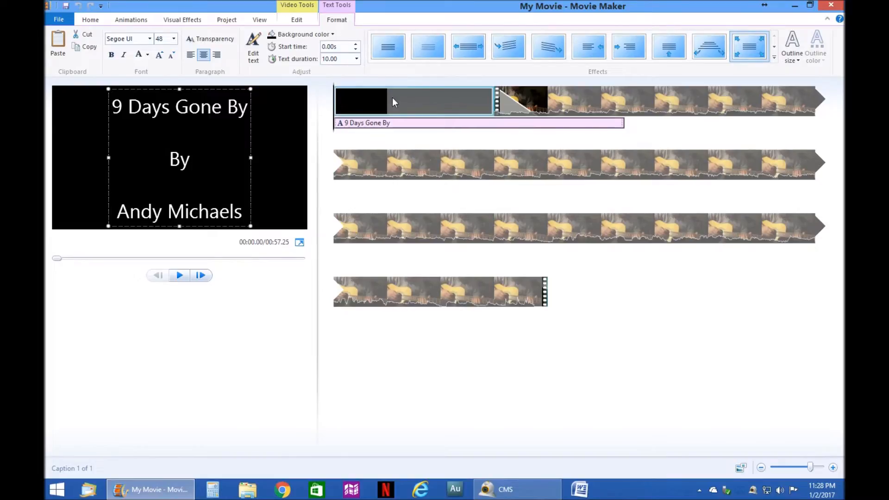
{"action": "left_click", "coordinate": [416, 97]}
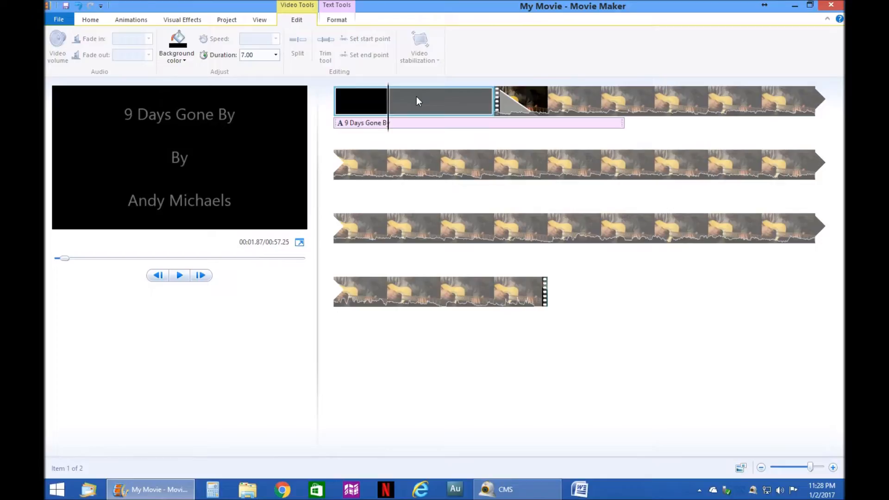
{"action": "left_click", "coordinate": [275, 55]}
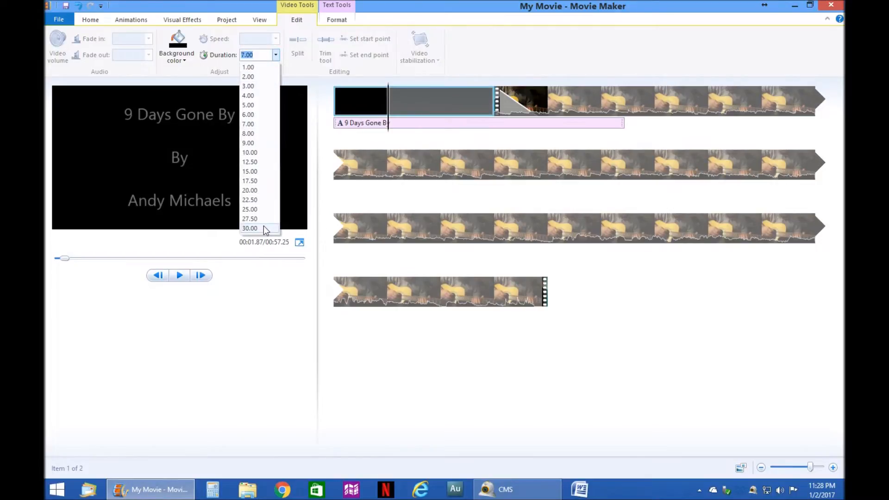
{"action": "left_click", "coordinate": [430, 124]}
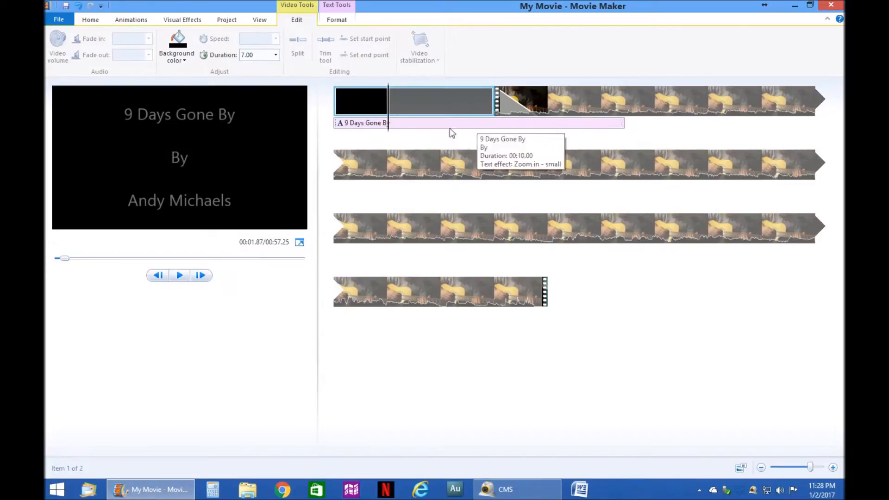
{"action": "left_click", "coordinate": [442, 105]}
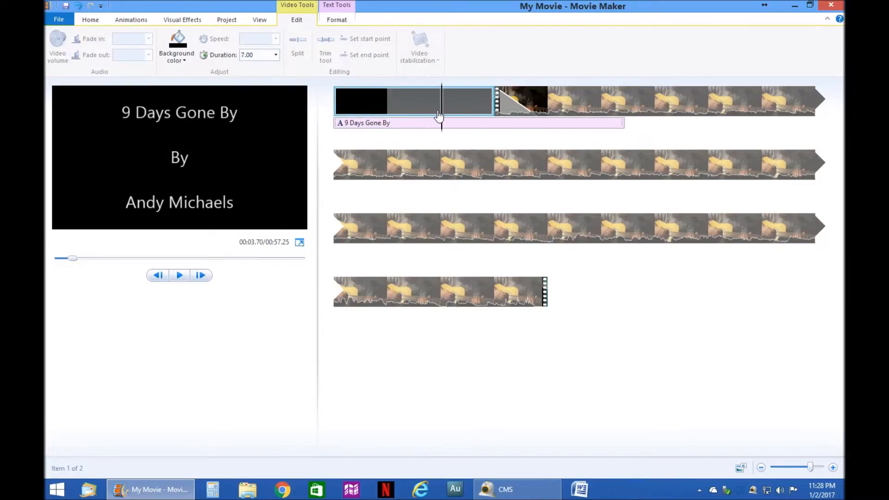
{"action": "left_click", "coordinate": [404, 102]}
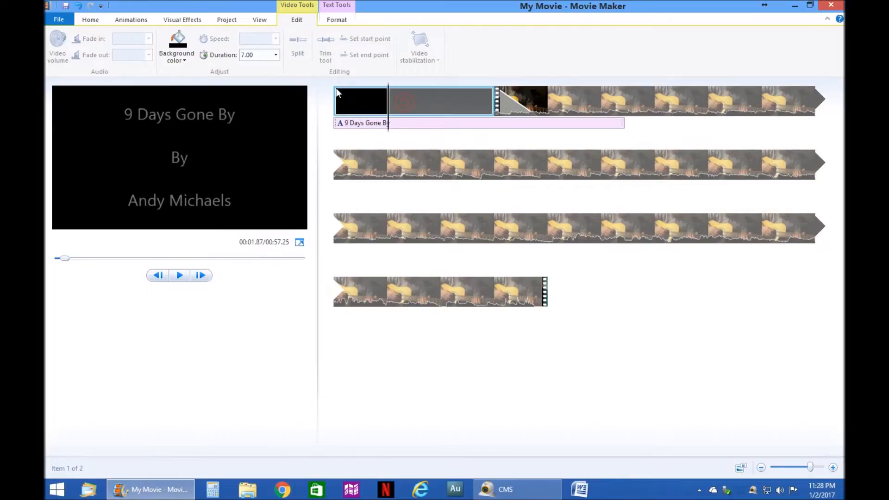
{"action": "left_click", "coordinate": [276, 55]}
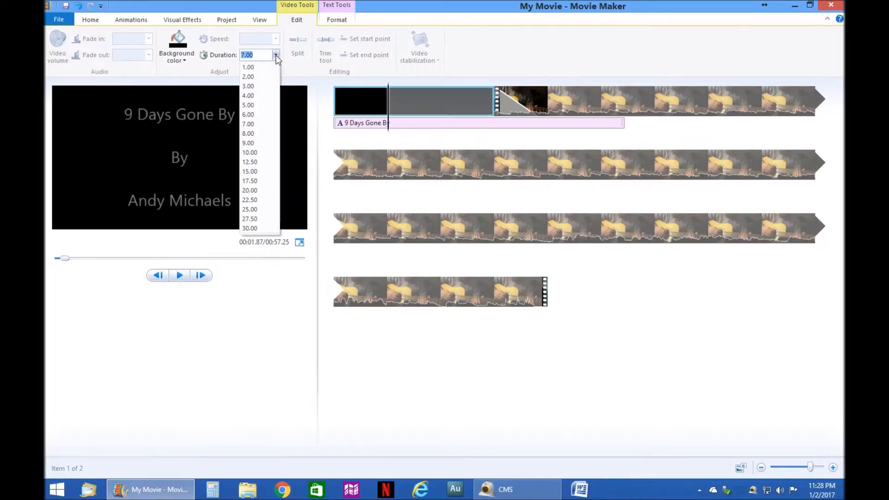
{"action": "left_click", "coordinate": [253, 153]}
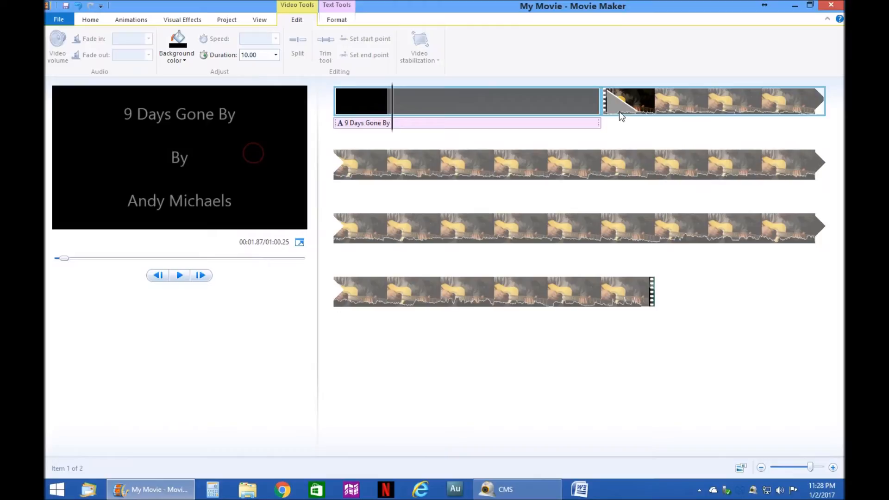
- Play from the middle of the lengthened title through the crossfade into the guitar footage
{"action": "left_click", "coordinate": [549, 106]}
{"action": "left_click", "coordinate": [530, 124]}
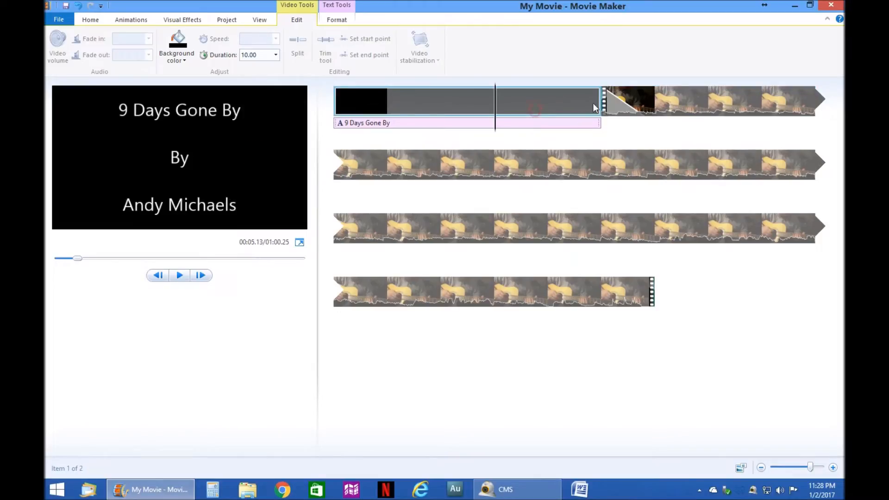
{"action": "key", "text": "space"}
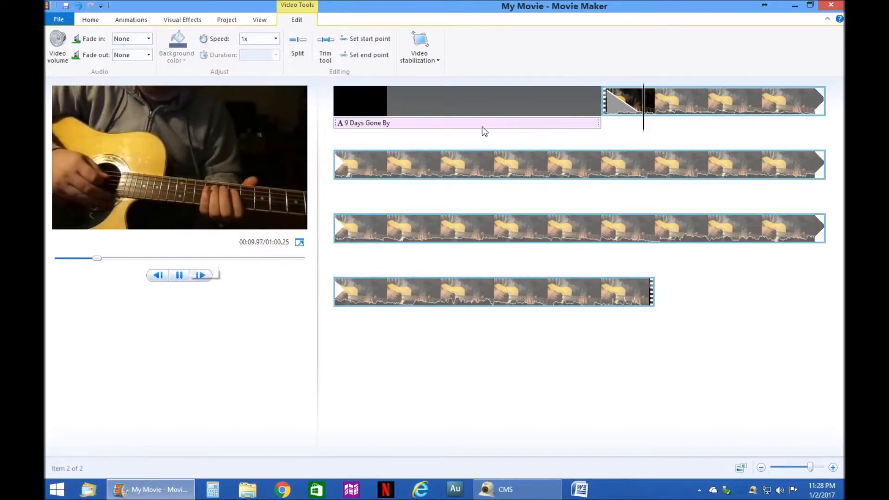
{"action": "key", "text": "space"}
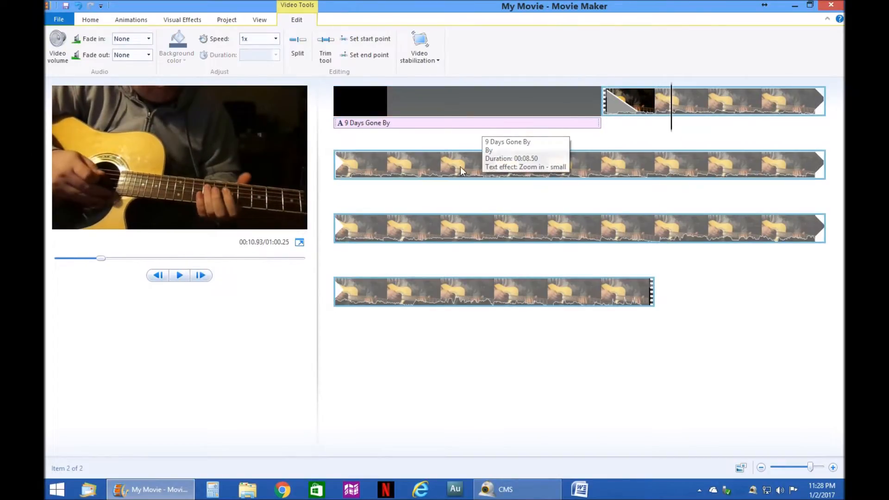
- Add the 9 Days Gone By wave file from the Desktop as the movie's music track
{"action": "left_click", "coordinate": [91, 21]}
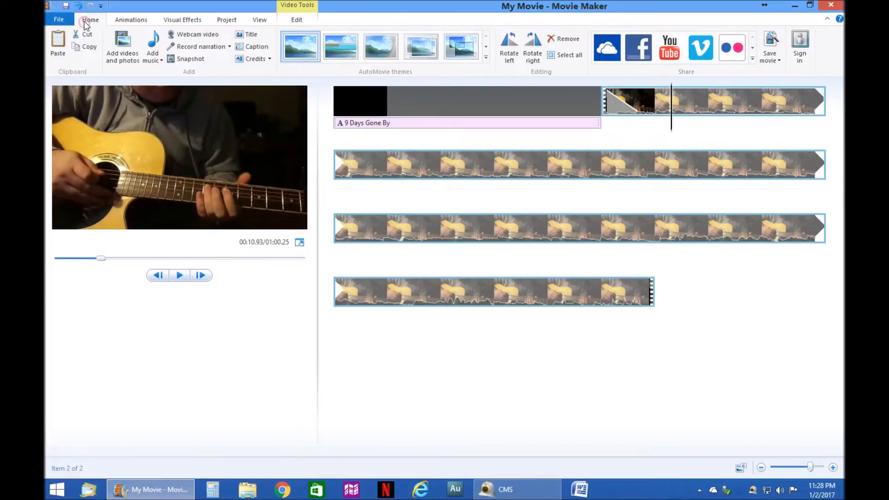
{"action": "left_click", "coordinate": [157, 62]}
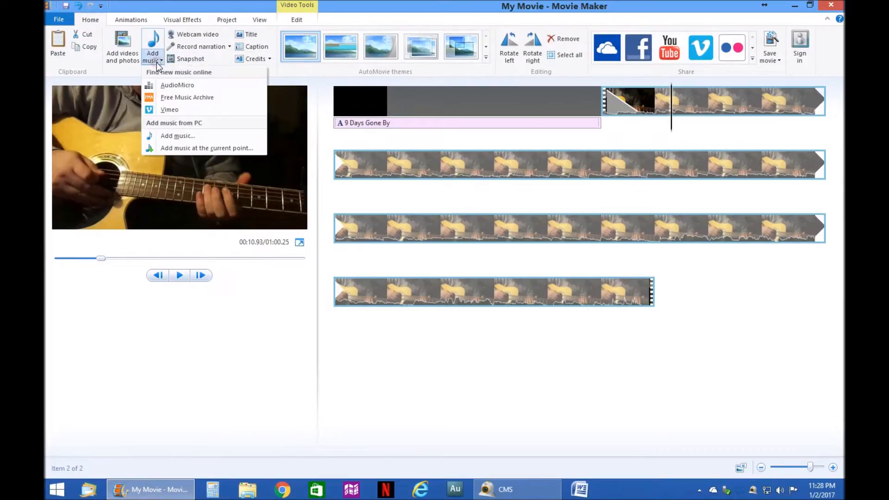
{"action": "left_click", "coordinate": [176, 136]}
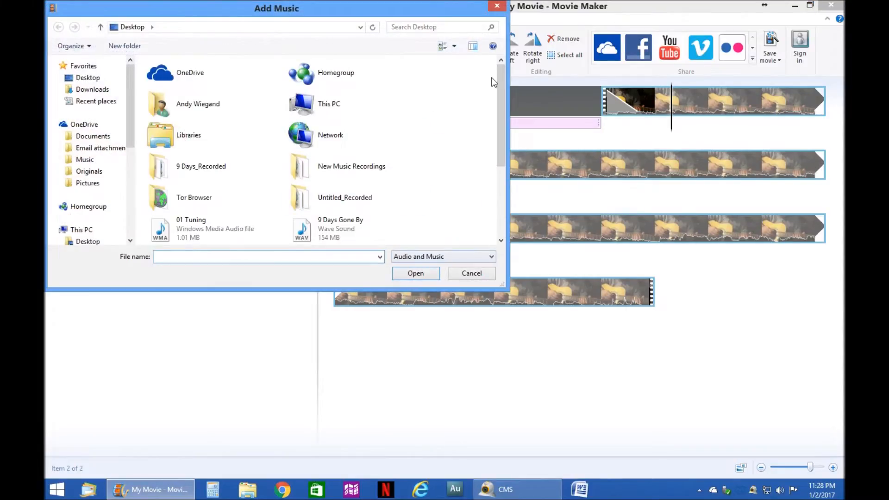
{"action": "left_click_drag", "start_coordinate": [499, 74], "coordinate": [503, 165]}
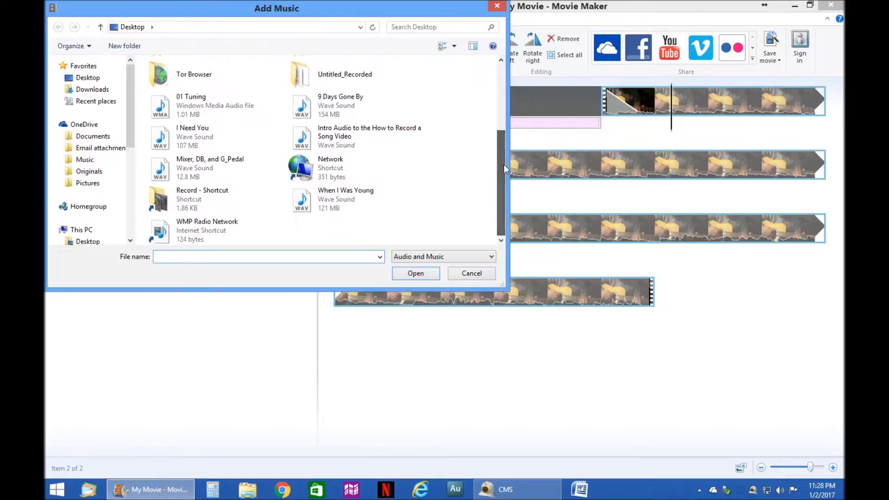
{"action": "left_click", "coordinate": [345, 106]}
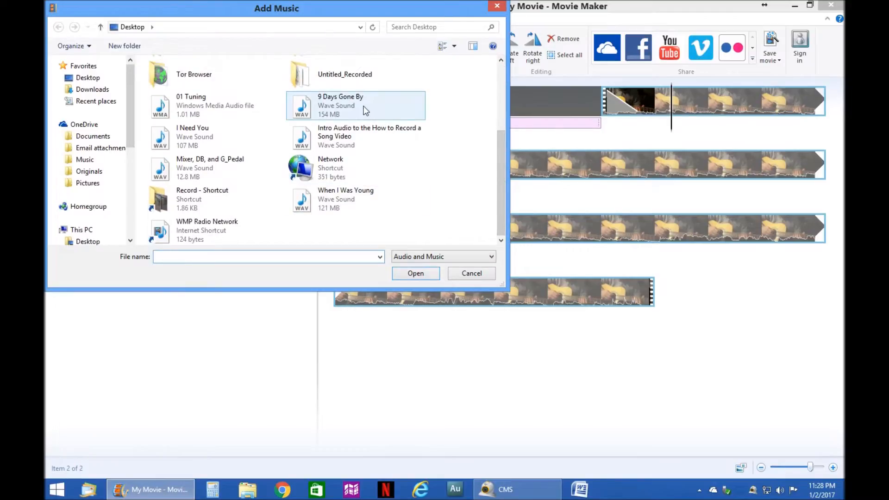
{"action": "left_click", "coordinate": [416, 274]}
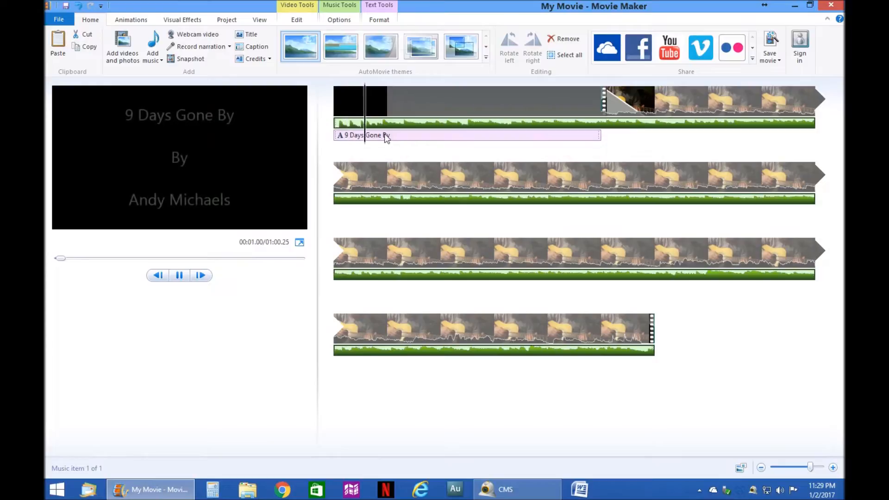
- Play the movie from the start of the title with its music, and replay the crossfade into the guitar footage
{"action": "left_click", "coordinate": [350, 100]}
{"action": "key", "text": "space"}
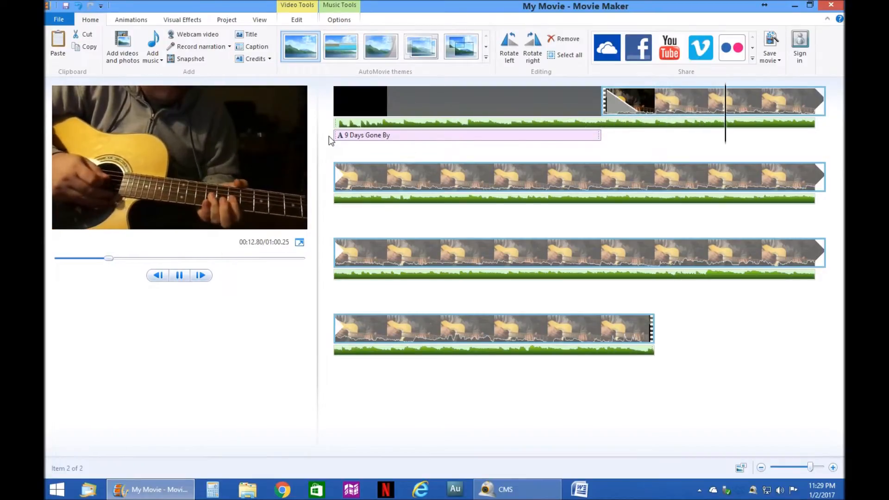
{"action": "key", "text": "space"}
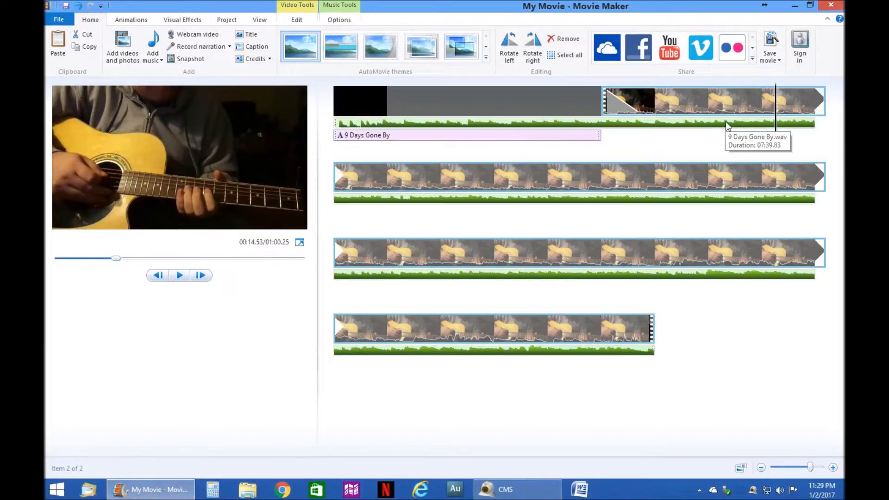
{"action": "left_click", "coordinate": [604, 104]}
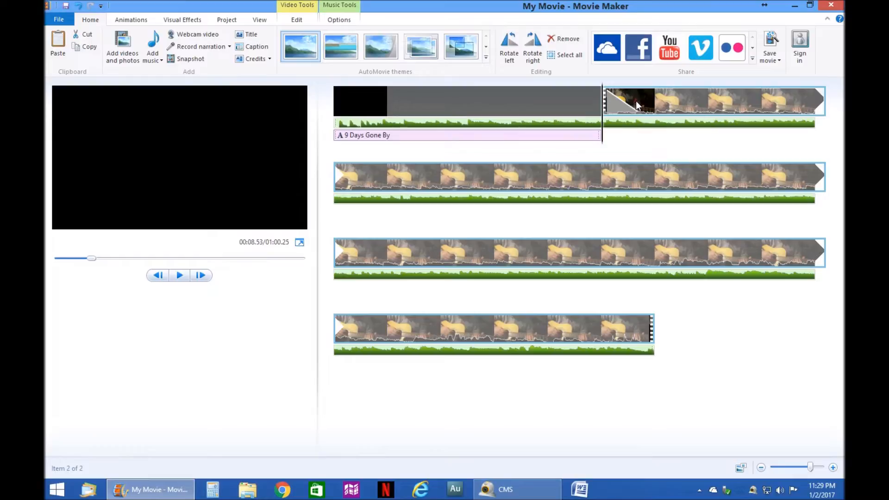
{"action": "key", "text": "space"}
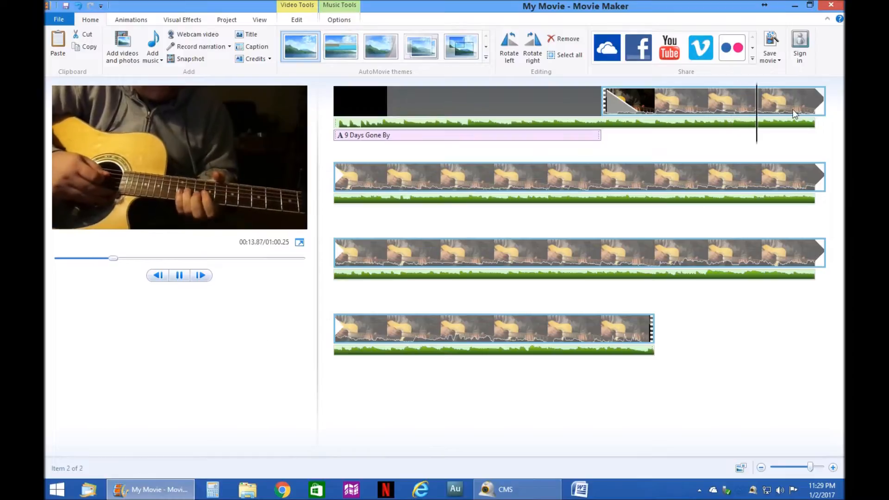
{"action": "key", "text": "space"}
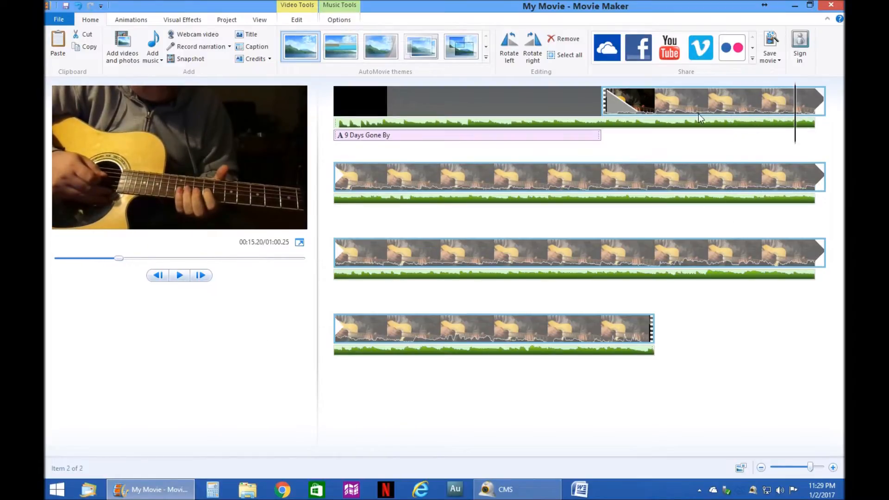
- Compare frames on both sides of the crossfade, and play from late in the title into the guitar footage
{"action": "left_click", "coordinate": [663, 99]}
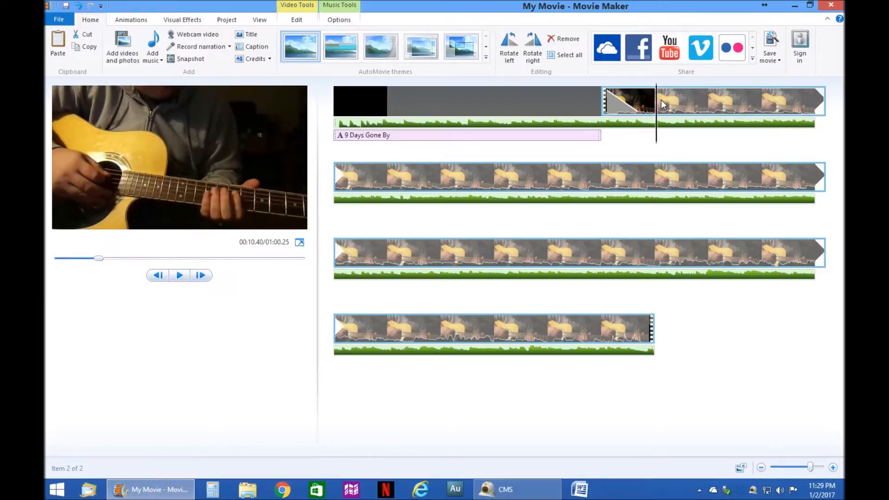
{"action": "left_click", "coordinate": [609, 102]}
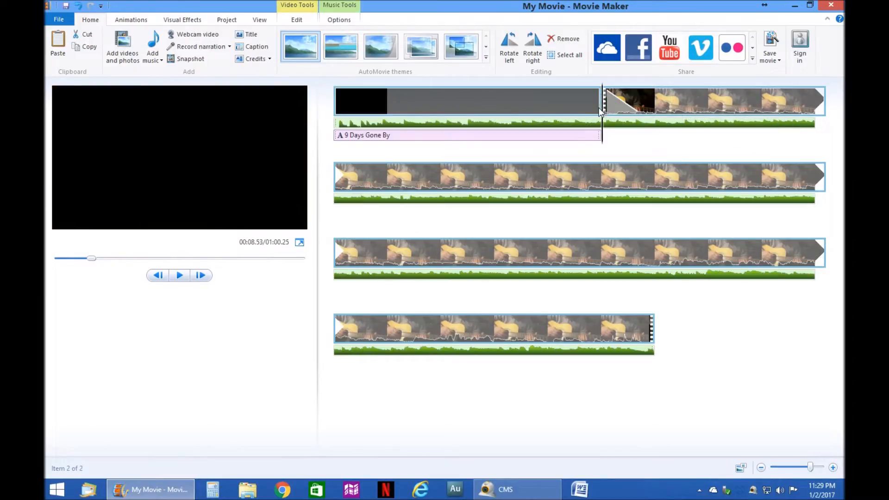
{"action": "left_click", "coordinate": [598, 107]}
{"action": "left_click", "coordinate": [664, 95]}
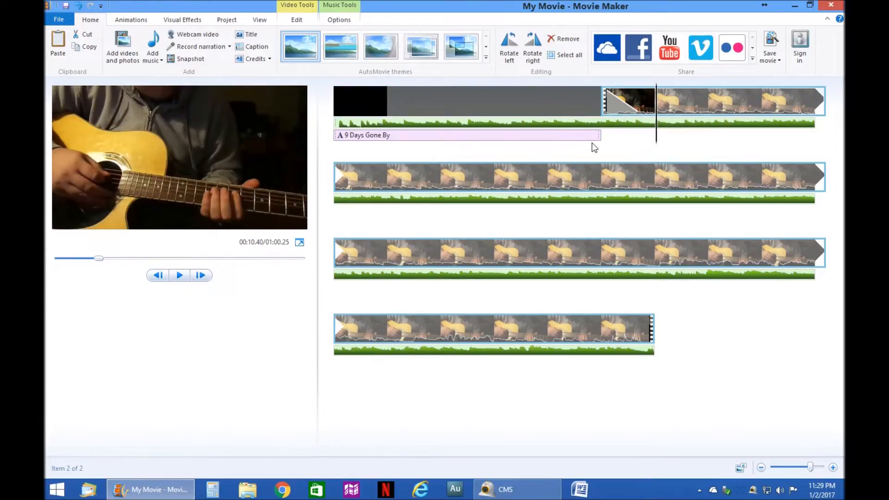
{"action": "left_click", "coordinate": [600, 98]}
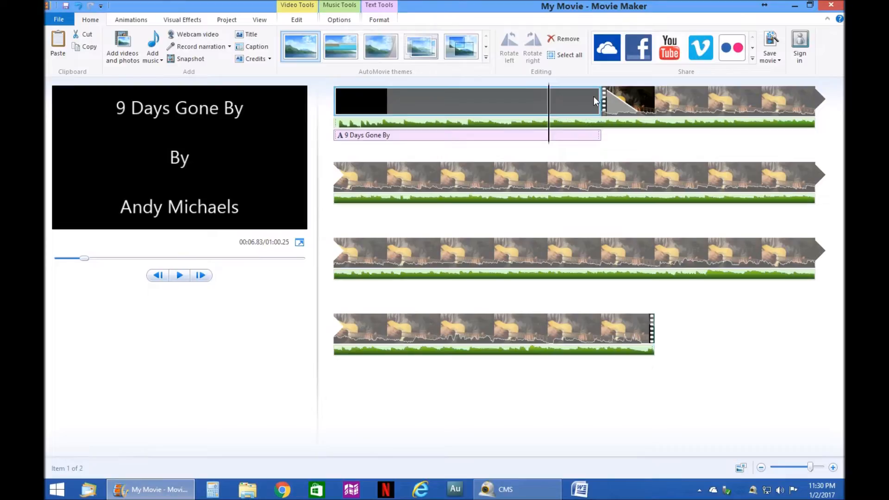
{"action": "key", "text": "space"}
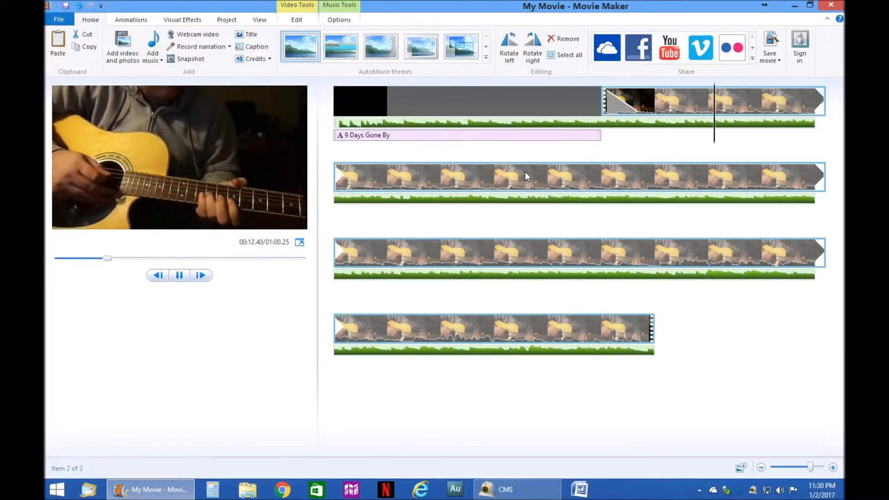
{"action": "key", "text": "space"}
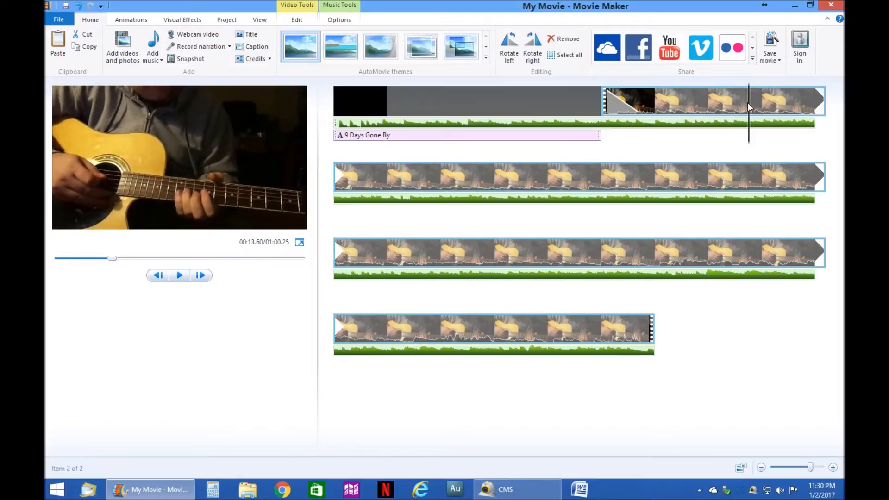
- Step through the guitar footage around 13.1 seconds, playing short bursts to compare the strumming with the music
{"action": "left_click", "coordinate": [732, 110]}
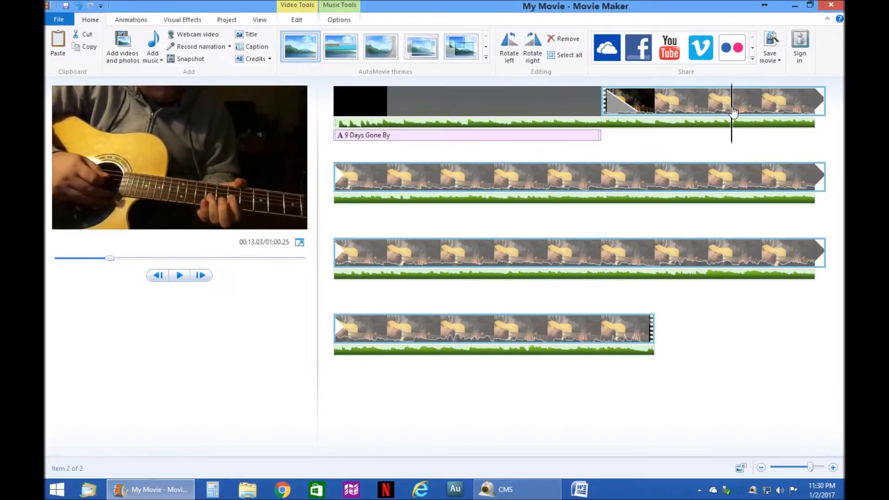
{"action": "left_click_drag", "start_coordinate": [731, 113], "coordinate": [738, 129]}
{"action": "key", "text": "space"}
{"action": "key", "text": "space"}
{"action": "key", "text": "space"}
{"action": "key", "text": "space"}
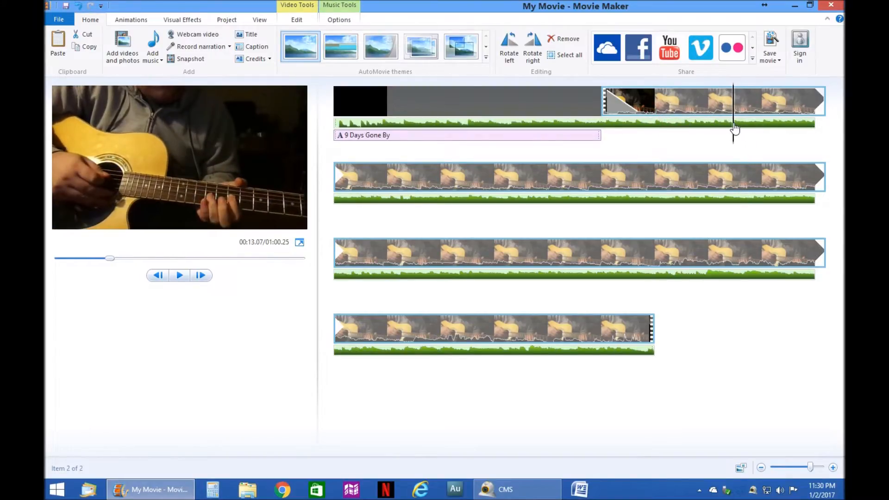
{"action": "mouse_move", "coordinate": [735, 129]}
{"action": "left_mouse_down"}
{"action": "mouse_move", "coordinate": [661, 130]}
{"action": "mouse_move", "coordinate": [736, 127]}
{"action": "left_mouse_up"}
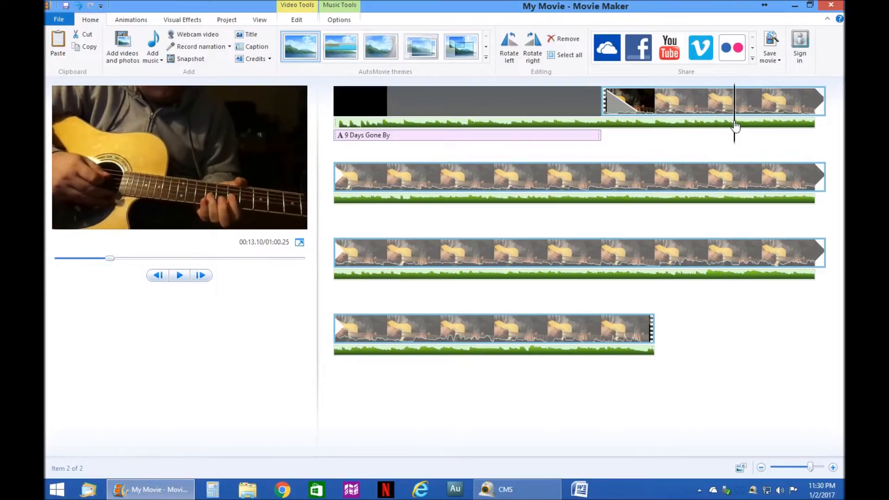
- Set the duration of the black title background clip to 12.50 seconds
{"action": "left_click", "coordinate": [549, 98]}
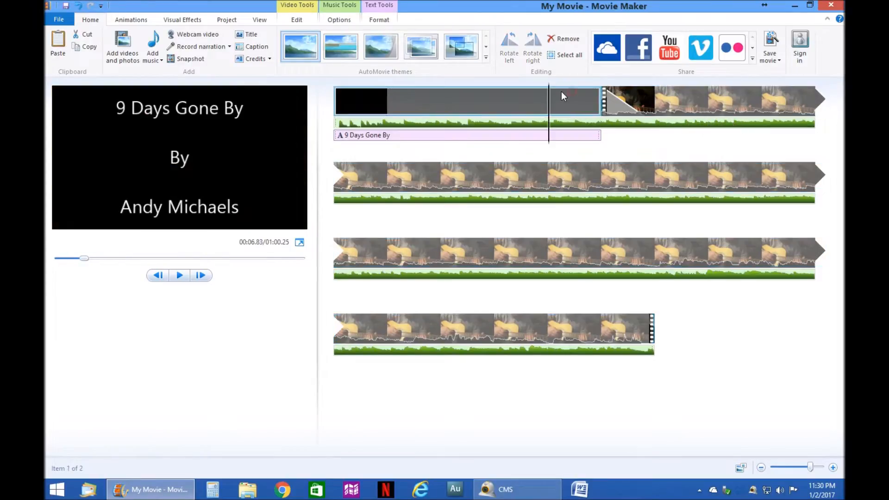
{"action": "double_click", "coordinate": [486, 102]}
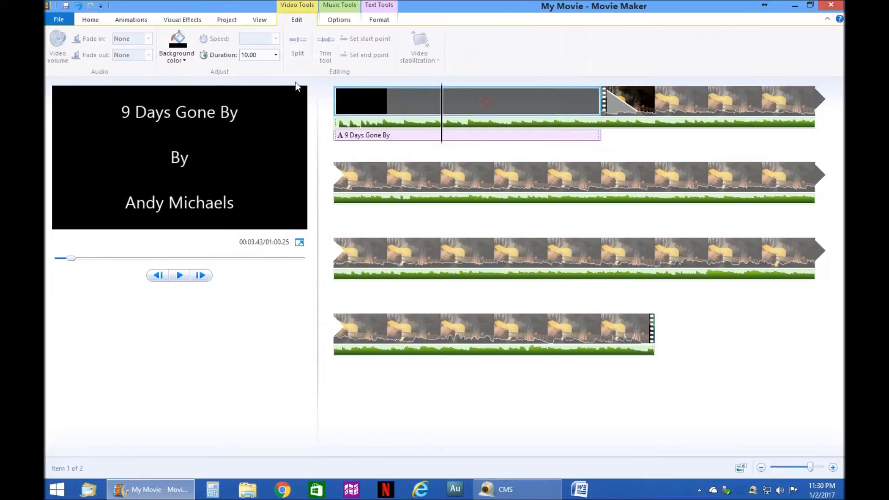
{"action": "left_click", "coordinate": [275, 54]}
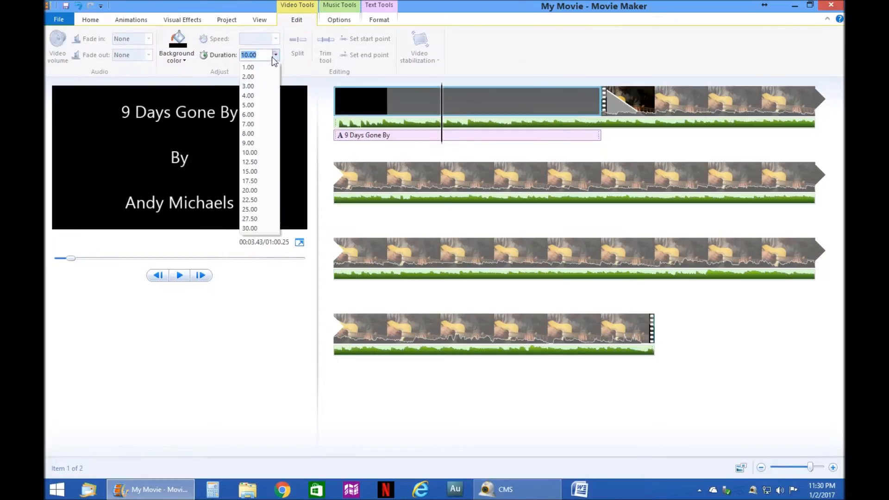
{"action": "left_click", "coordinate": [250, 162]}
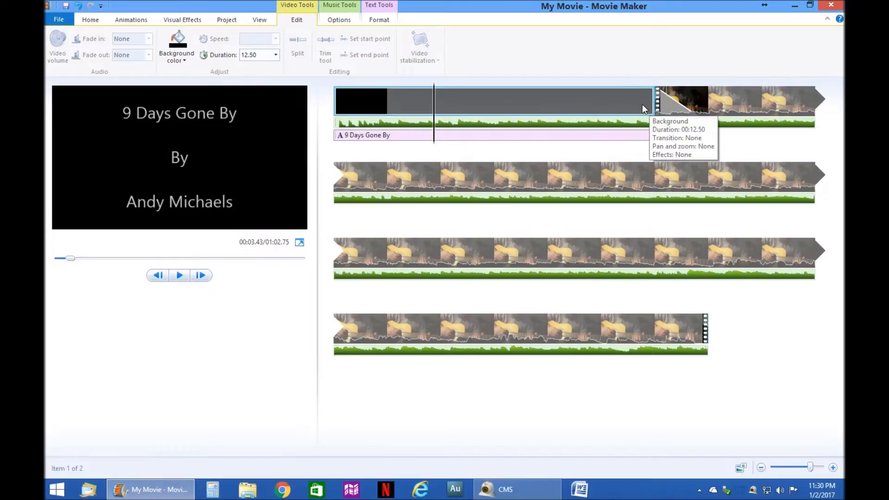
- Play from late in the title through the crossfade and replay the first guitar notes to check their sync with the music
{"action": "left_click", "coordinate": [602, 106]}
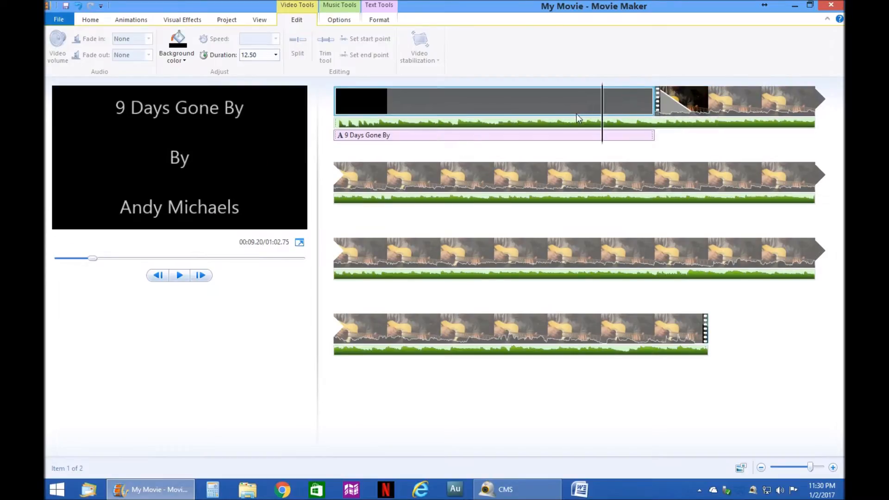
{"action": "key", "text": "space"}
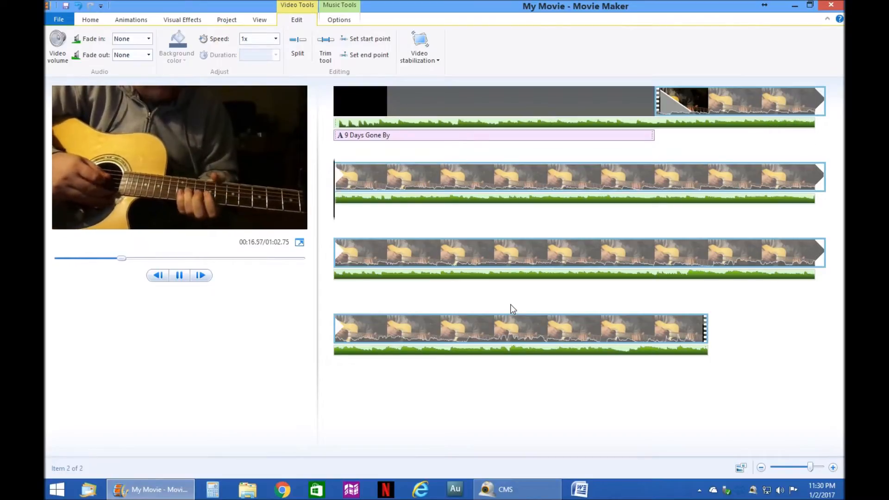
{"action": "left_click", "coordinate": [710, 107]}
{"action": "key", "text": "space"}
{"action": "key", "text": "space"}
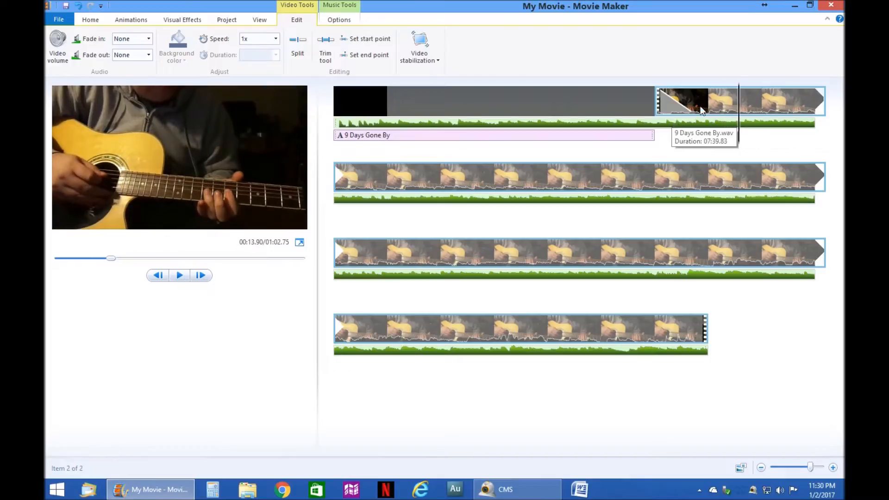
{"action": "left_click", "coordinate": [698, 100]}
{"action": "key", "text": "space"}
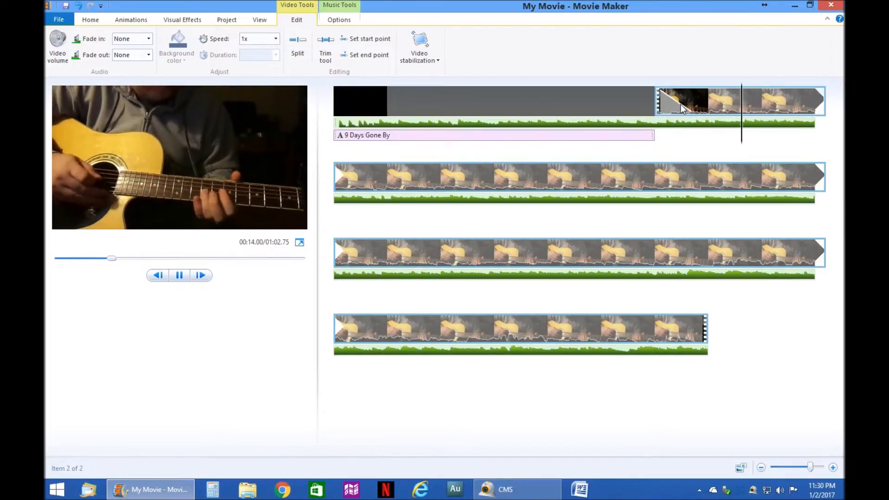
{"action": "key", "text": "space"}
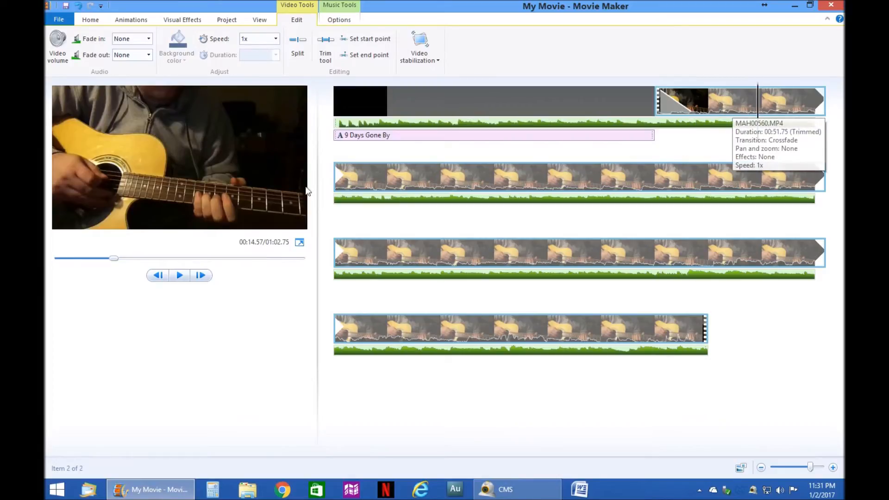
{"action": "left_click", "coordinate": [729, 104]}
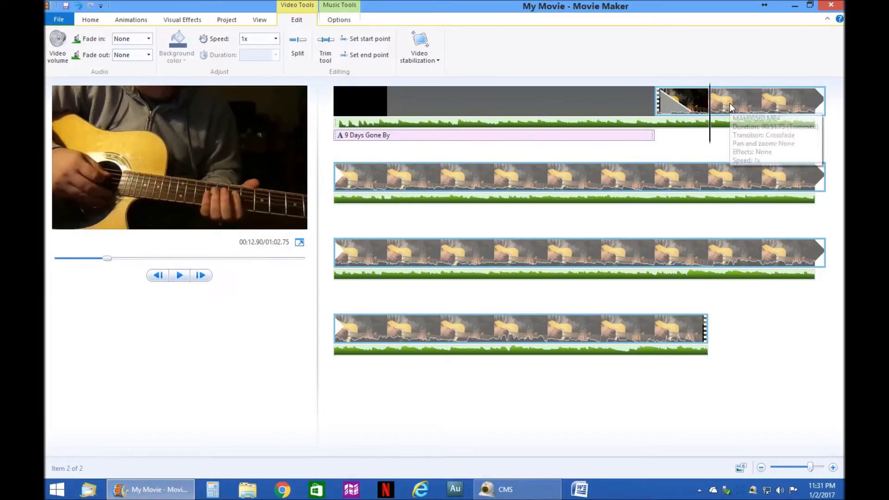
- Check the guitar clip's video volume, and play the guitar footage on to about 45 seconds
{"action": "left_click", "coordinate": [58, 59]}
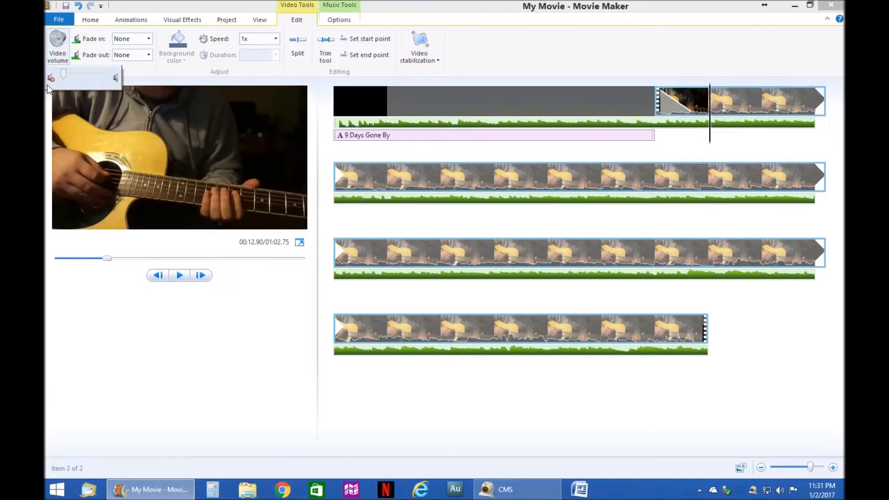
{"action": "left_click", "coordinate": [539, 50]}
{"action": "left_click", "coordinate": [643, 101]}
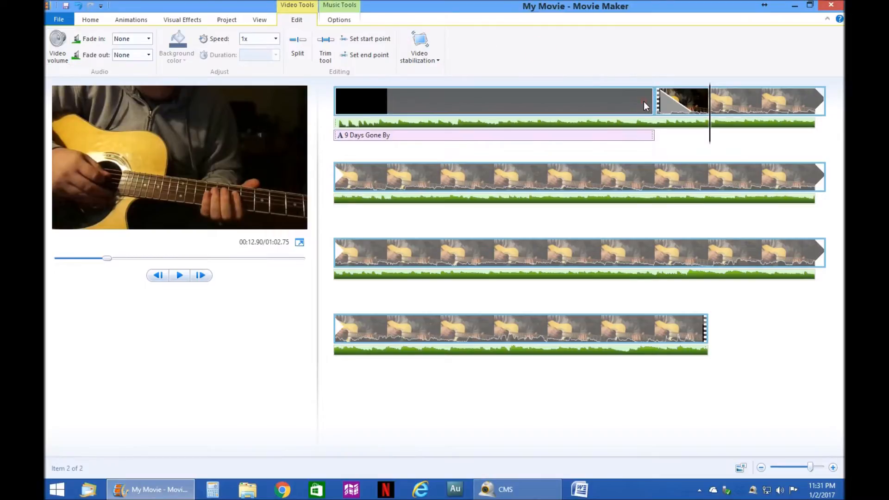
{"action": "key", "text": "space"}
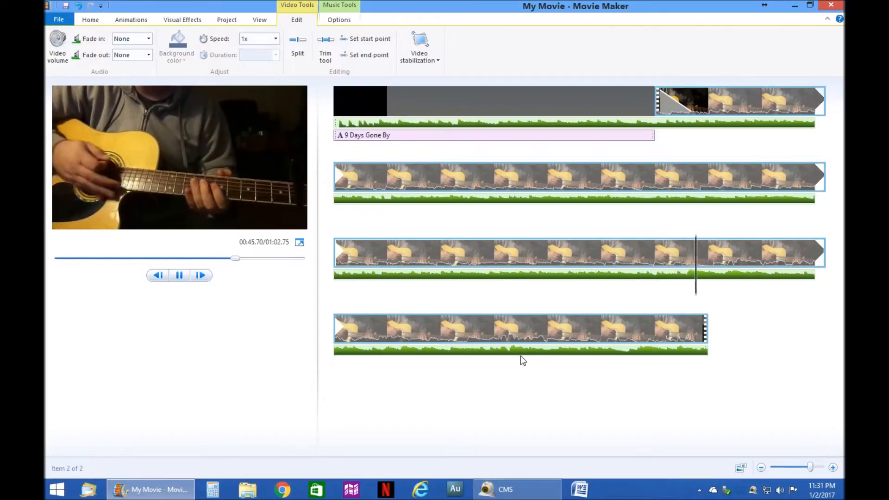
{"action": "left_click_drag", "start_coordinate": [731, 282], "coordinate": [661, 289]}
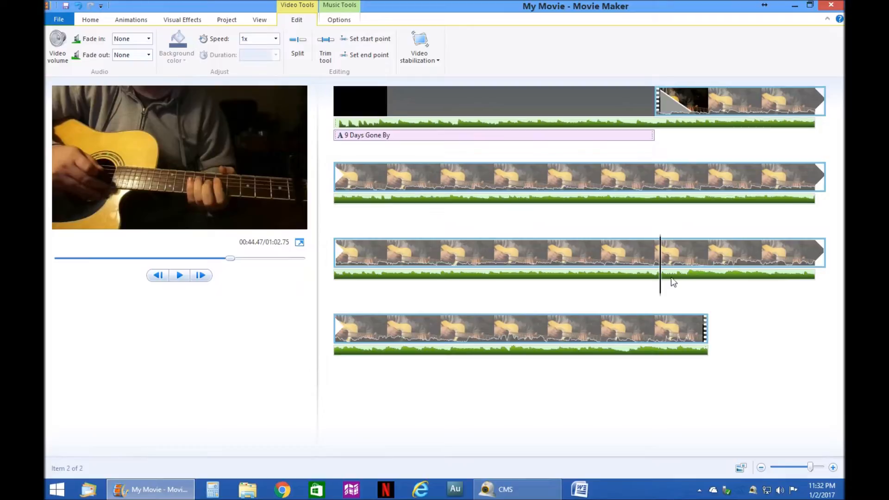
{"action": "left_click_drag", "start_coordinate": [659, 278], "coordinate": [656, 282]}
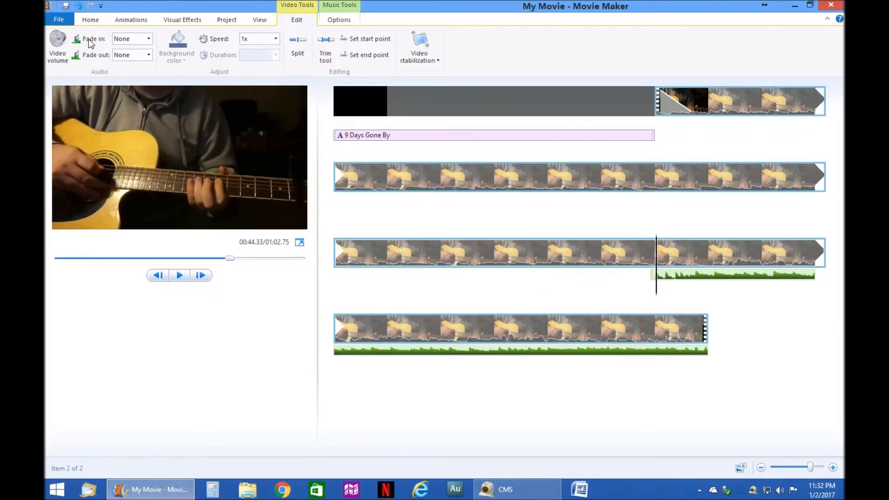
{"action": "left_click", "coordinate": [78, 6]}
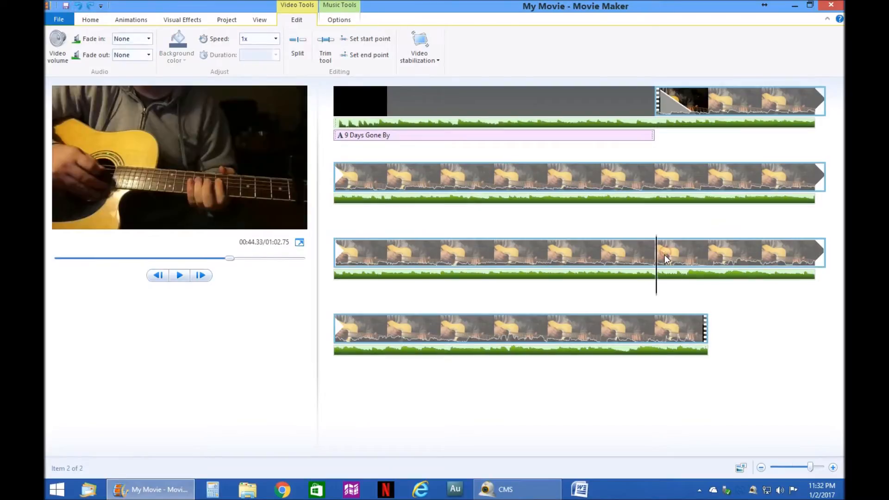
- Replay the guitar footage from about 43.5 seconds to check the picture against the music
{"action": "left_click_drag", "start_coordinate": [659, 268], "coordinate": [633, 274]}
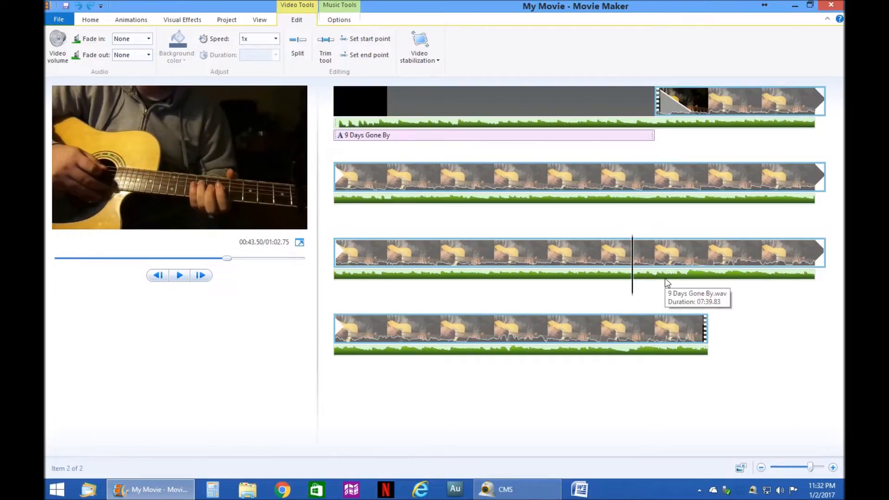
{"action": "key", "text": "space"}
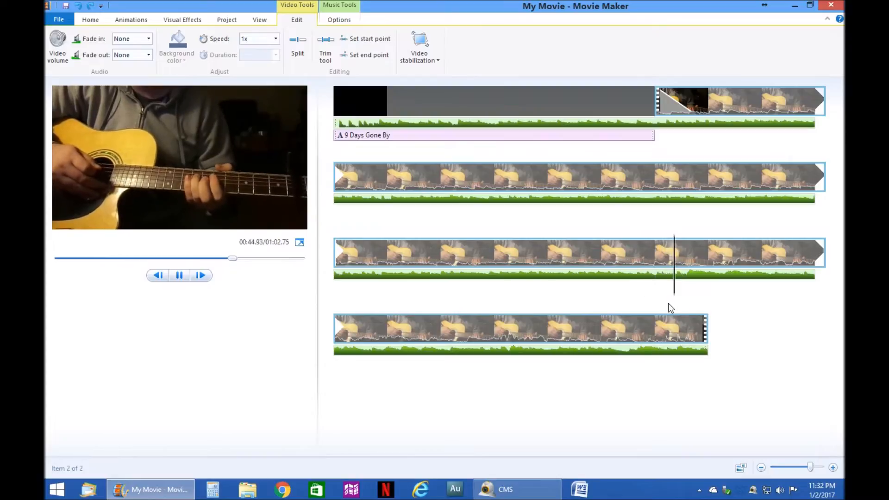
{"action": "left_click", "coordinate": [698, 292]}
- Split the guitar clip at 42.77 seconds
{"action": "left_click_drag", "start_coordinate": [694, 289], "coordinate": [612, 284]}
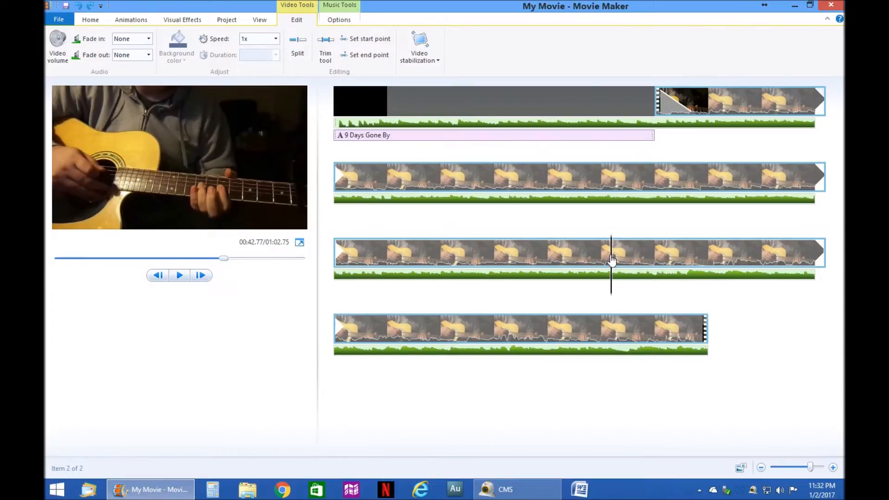
{"action": "right_click", "coordinate": [612, 259]}
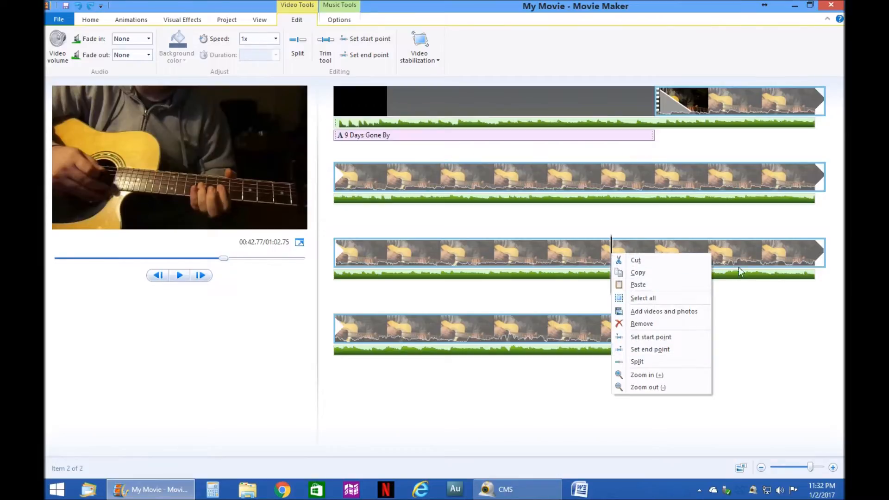
{"action": "left_click", "coordinate": [636, 362]}
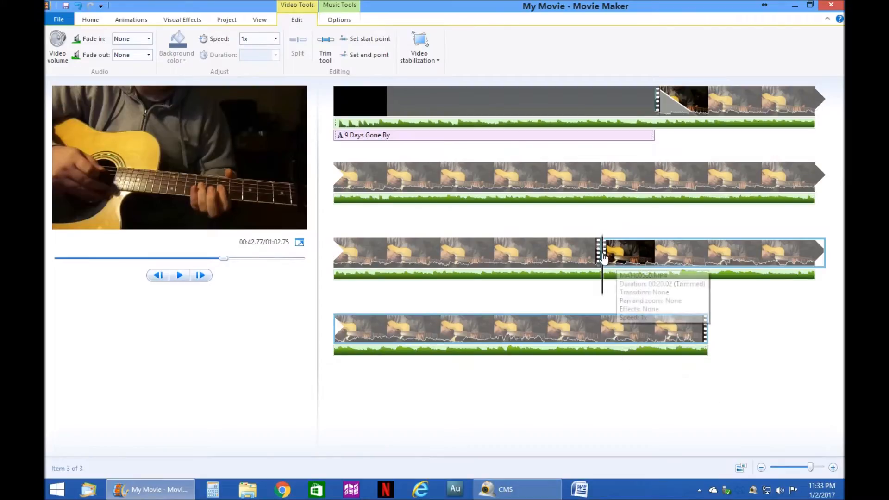
- Add the MAH00561 video from the 01-01-17 folder and move it to the cut between the two guitar clips
{"action": "left_click", "coordinate": [91, 20]}
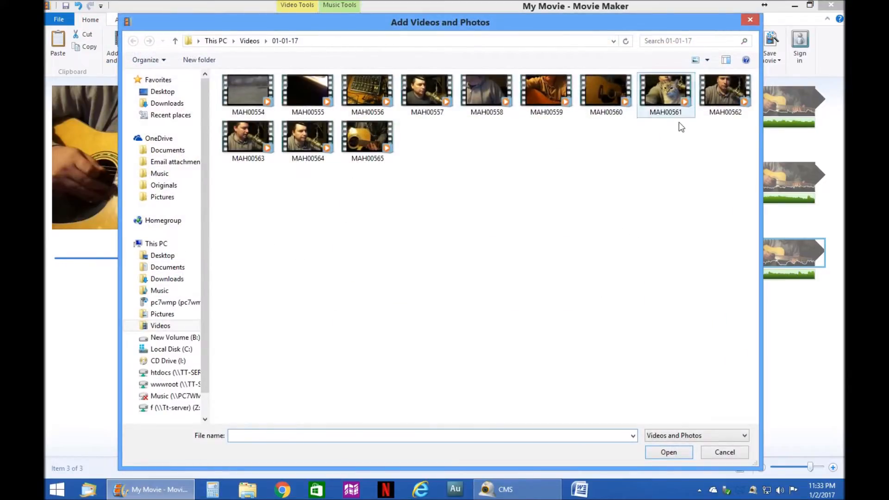
{"action": "left_click", "coordinate": [679, 94]}
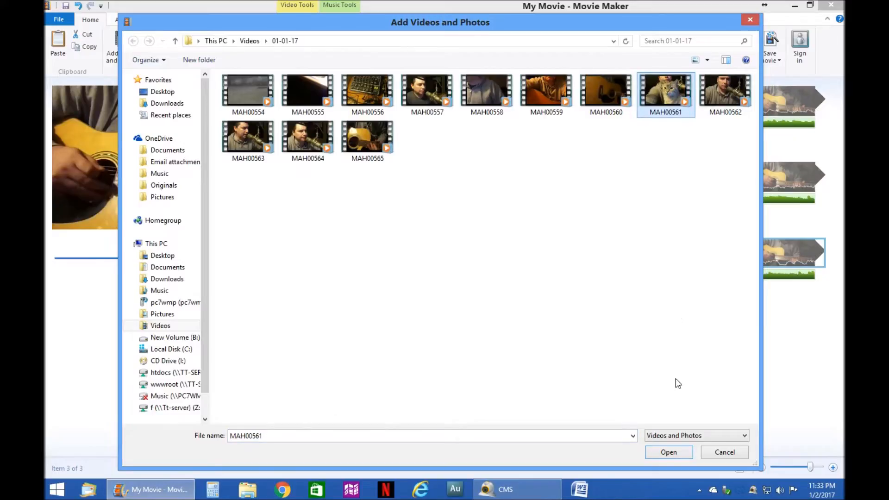
{"action": "left_click", "coordinate": [669, 452]}
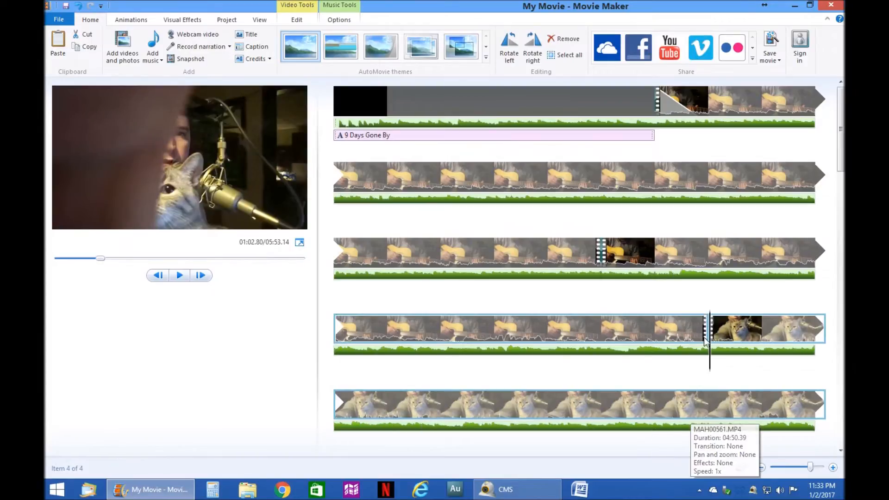
{"action": "scroll", "coordinate": [701, 342], "scroll_direction": "down", "scroll_amount": 2}
{"action": "scroll", "coordinate": [697, 313], "scroll_direction": "up", "scroll_amount": 2}
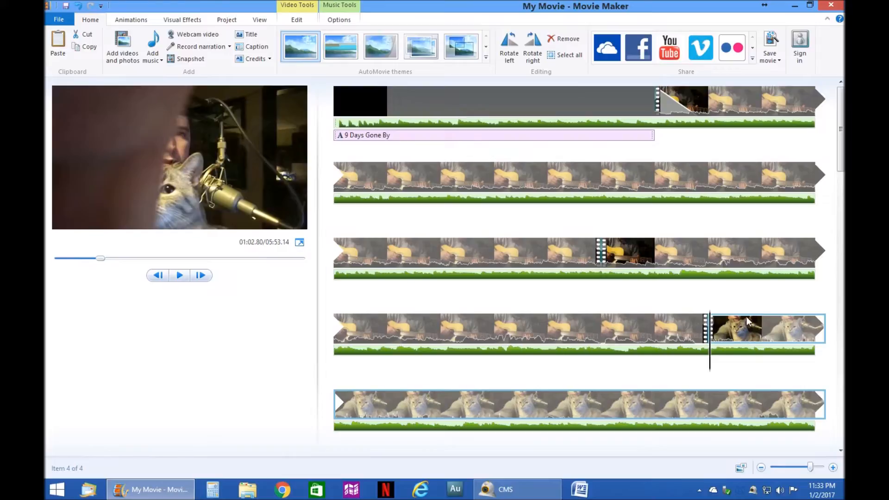
{"action": "left_click_drag", "start_coordinate": [719, 313], "coordinate": [598, 256]}
- Play from about 41 seconds across the cut from the guitar footage into the start of MAH00561
{"action": "left_click", "coordinate": [548, 255]}
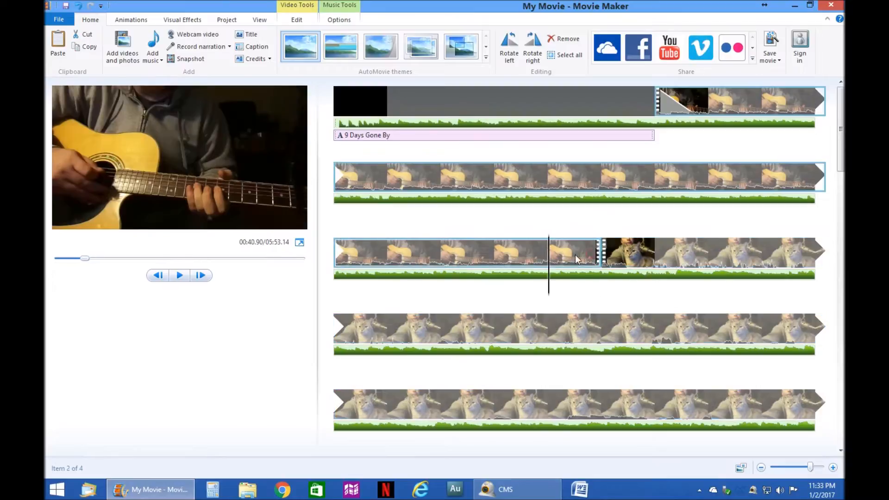
{"action": "key", "text": "space"}
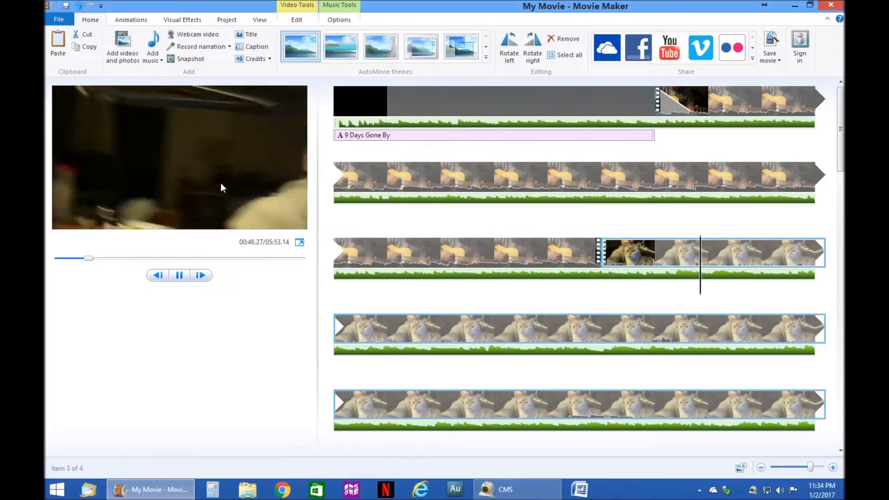
{"action": "key", "text": "space"}
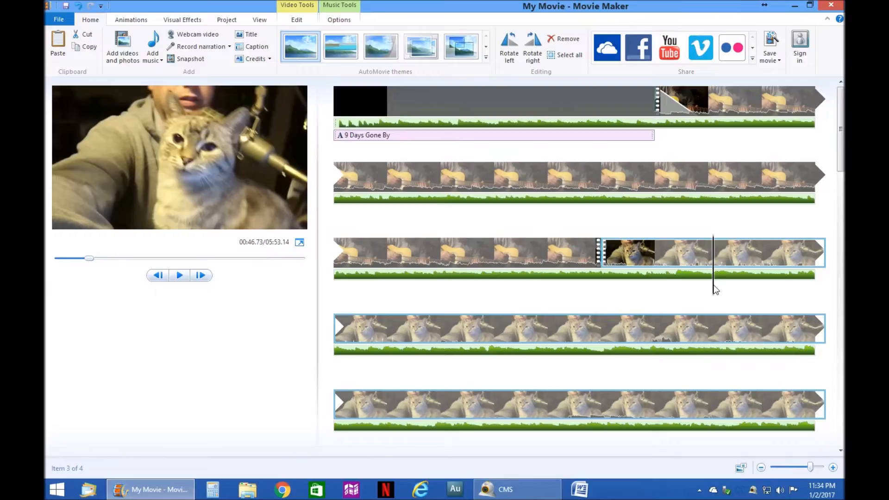
- Scrub through MAH00561 from about 47 seconds to 1:59 and briefly play the singing from about 1:42
{"action": "left_click_drag", "start_coordinate": [713, 286], "coordinate": [830, 303]}
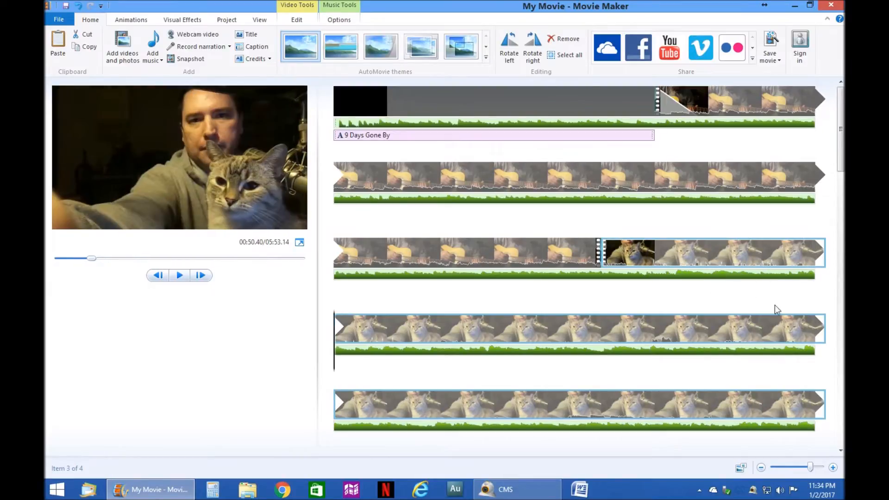
{"action": "left_click", "coordinate": [387, 354]}
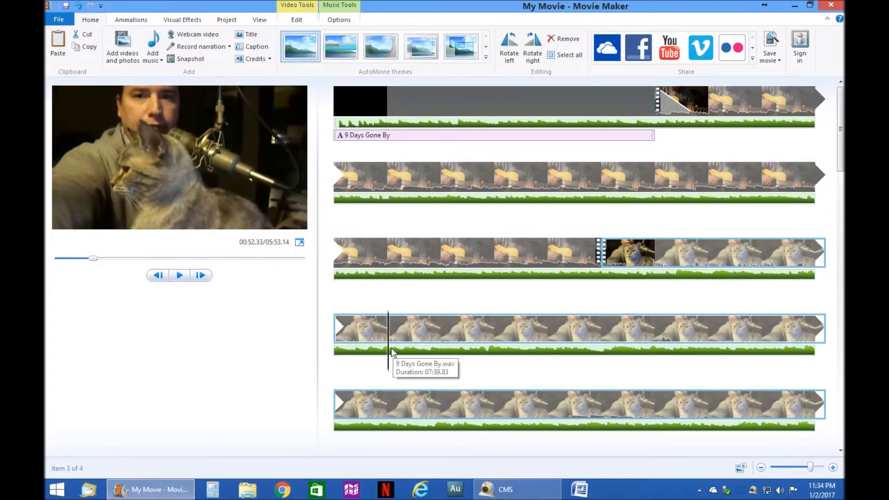
{"action": "left_click_drag", "start_coordinate": [389, 348], "coordinate": [833, 378]}
{"action": "scroll", "coordinate": [684, 353], "scroll_direction": "down", "scroll_amount": 5}
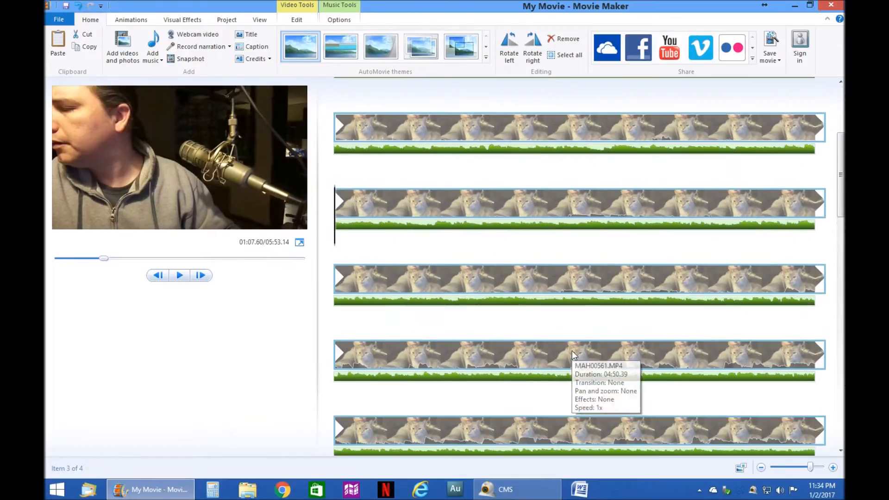
{"action": "left_click_drag", "start_coordinate": [335, 241], "coordinate": [817, 242]}
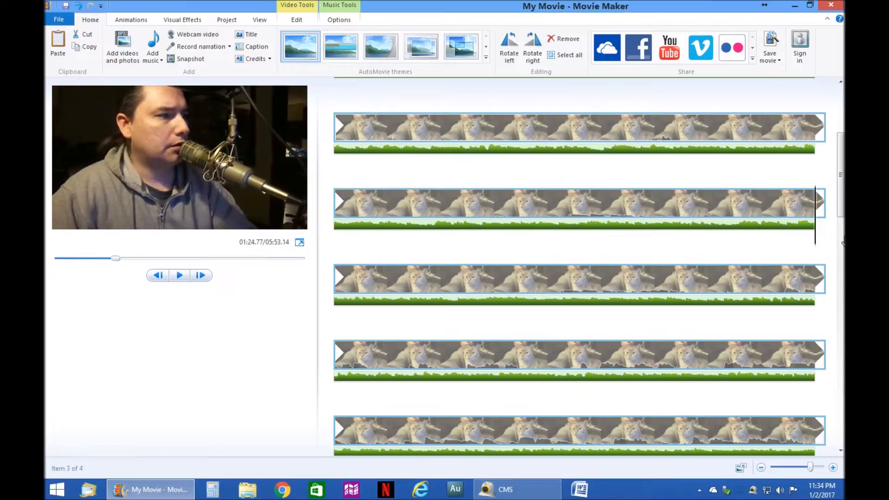
{"action": "left_click", "coordinate": [387, 288]}
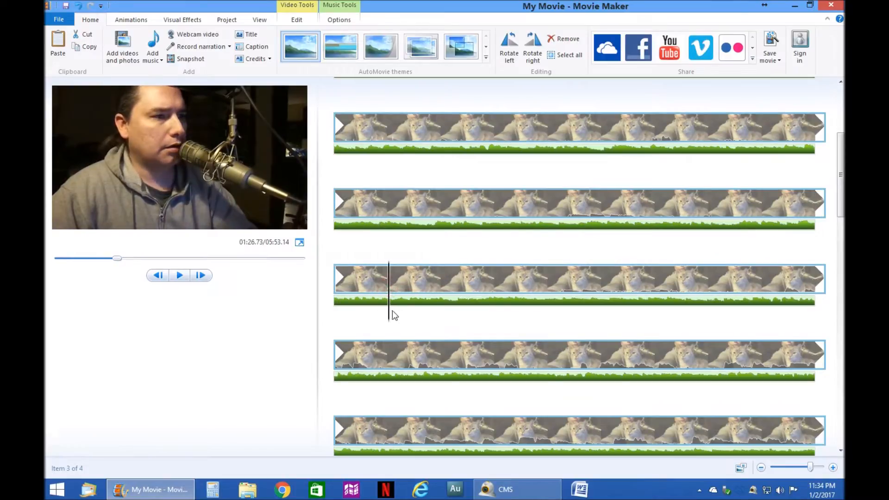
{"action": "left_click_drag", "start_coordinate": [389, 313], "coordinate": [841, 341]}
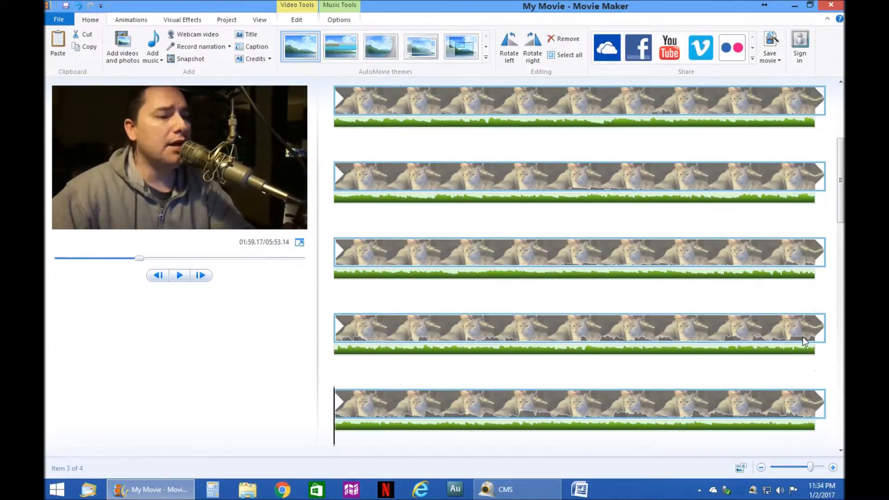
{"action": "left_click", "coordinate": [348, 329]}
{"action": "key", "text": "space"}
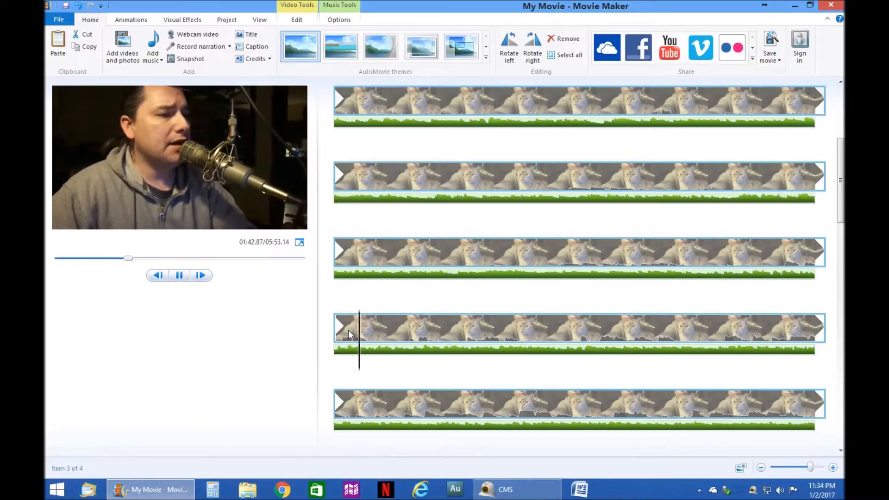
{"action": "key", "text": "space"}
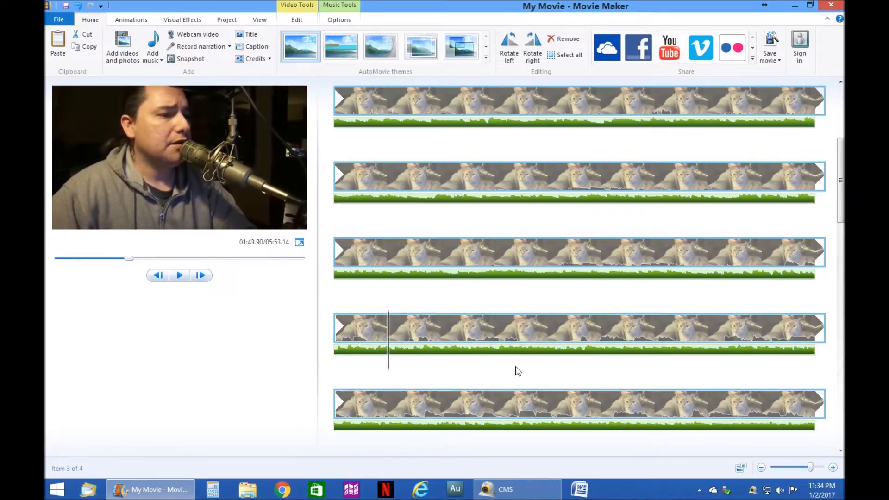
- Lower the volume of the 9 Days Gone By music track and replay the singing from 1:42 against it
{"action": "left_click", "coordinate": [459, 352]}
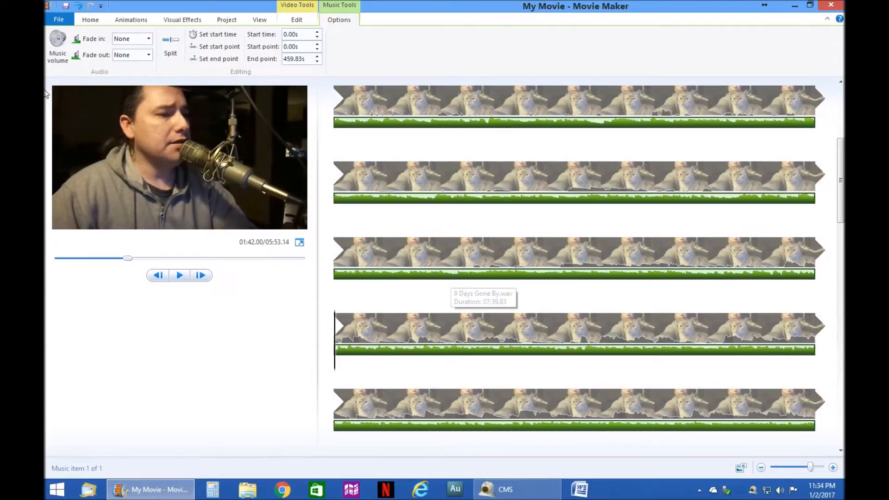
{"action": "left_click", "coordinate": [59, 60]}
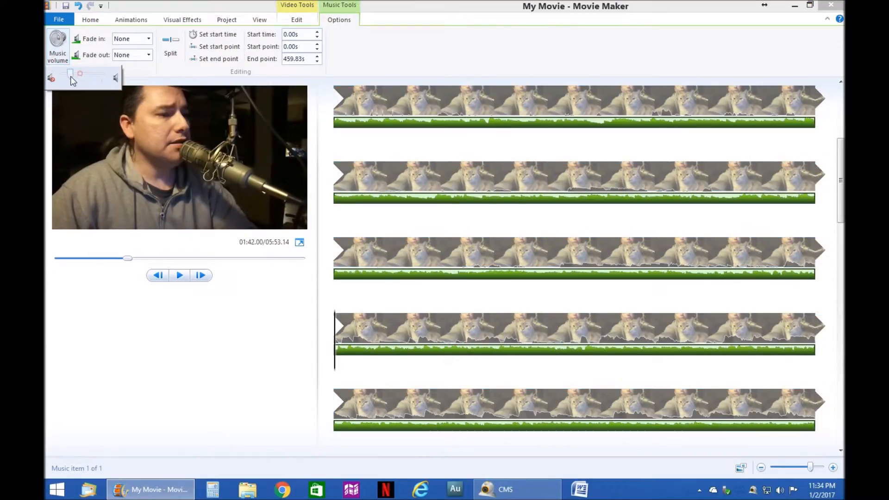
{"action": "left_click", "coordinate": [335, 333]}
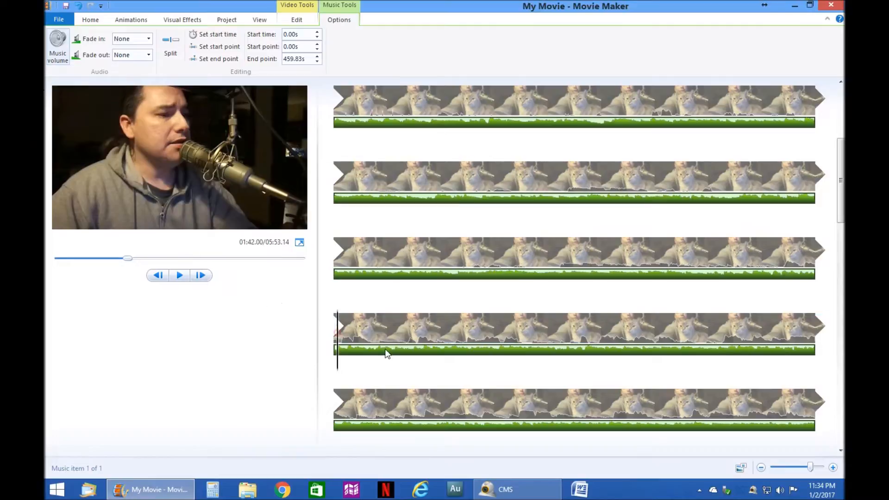
{"action": "key", "text": "space"}
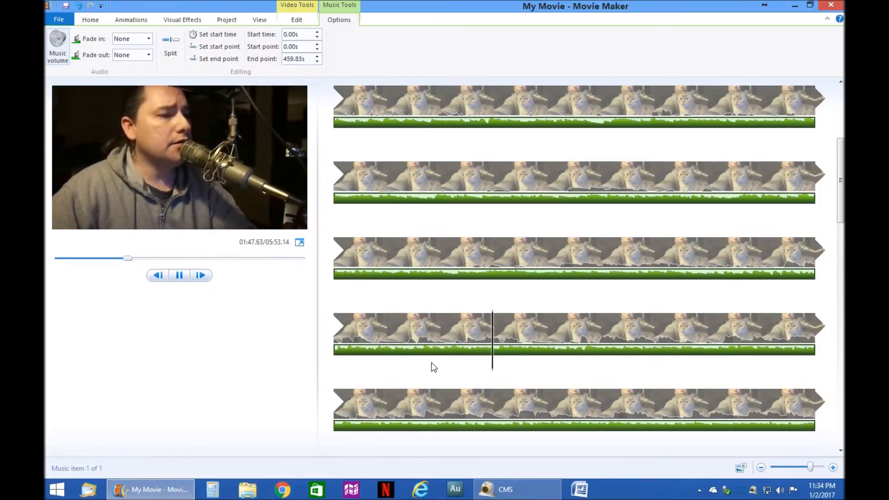
- Look through the rest of MAH00561 to where it meets the second guitar clip and preview its closing footage
{"action": "left_click", "coordinate": [626, 326]}
{"action": "scroll", "coordinate": [626, 325], "scroll_direction": "down", "scroll_amount": 2}
{"action": "scroll", "coordinate": [627, 325], "scroll_direction": "down", "scroll_amount": 5}
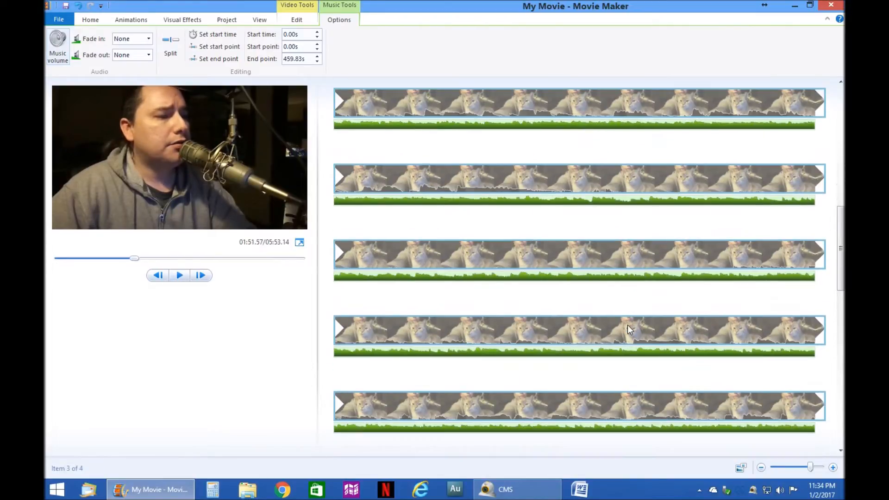
{"action": "scroll", "coordinate": [629, 326], "scroll_direction": "down", "scroll_amount": 4}
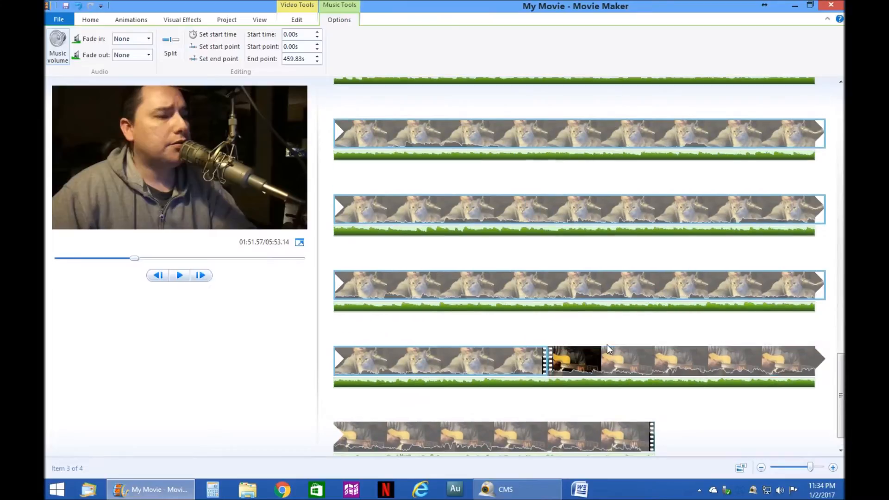
{"action": "left_click", "coordinate": [579, 369]}
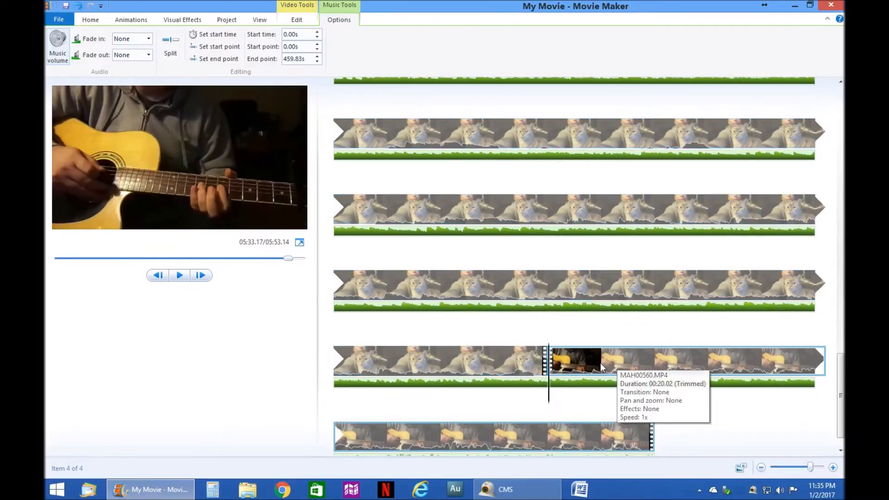
{"action": "left_click", "coordinate": [493, 360]}
{"action": "left_click", "coordinate": [551, 277]}
{"action": "scroll", "coordinate": [553, 279], "scroll_direction": "up", "scroll_amount": 1}
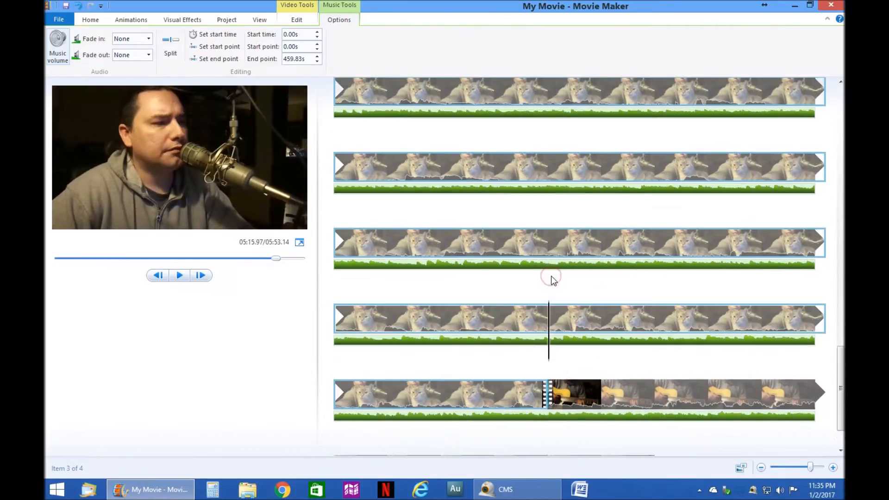
- Spot-play the late part of MAH00561 between about 4:45 and 5:16 to compare the singing with the music
{"action": "left_click", "coordinate": [439, 250]}
{"action": "key", "text": "space"}
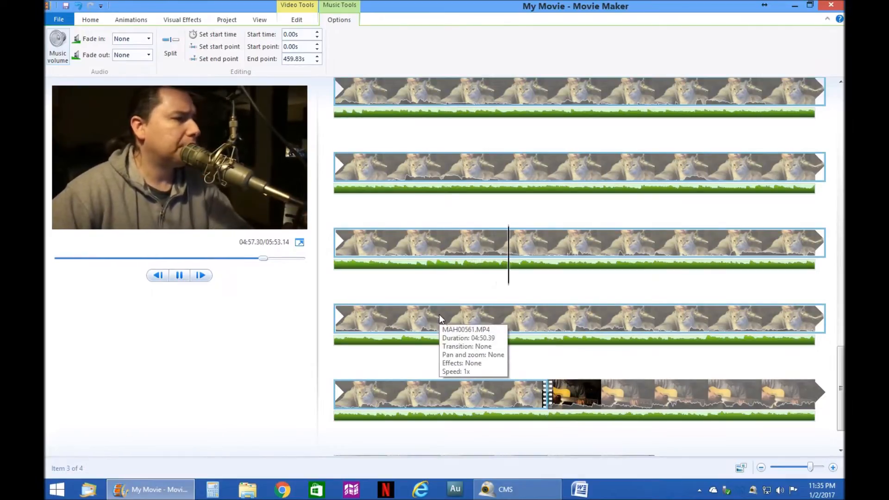
{"action": "key", "text": "space"}
{"action": "scroll", "coordinate": [514, 354], "scroll_direction": "up", "scroll_amount": 1}
{"action": "scroll", "coordinate": [520, 343], "scroll_direction": "down", "scroll_amount": 2}
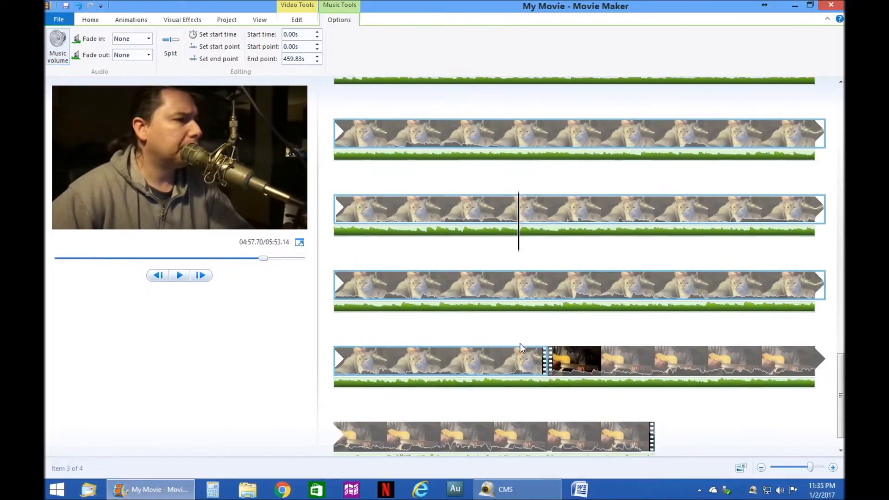
{"action": "left_click", "coordinate": [562, 292]}
{"action": "key", "text": "space"}
{"action": "key", "text": "space"}
{"action": "scroll", "coordinate": [512, 342], "scroll_direction": "up", "scroll_amount": 2}
{"action": "left_click", "coordinate": [652, 252]}
{"action": "key", "text": "space"}
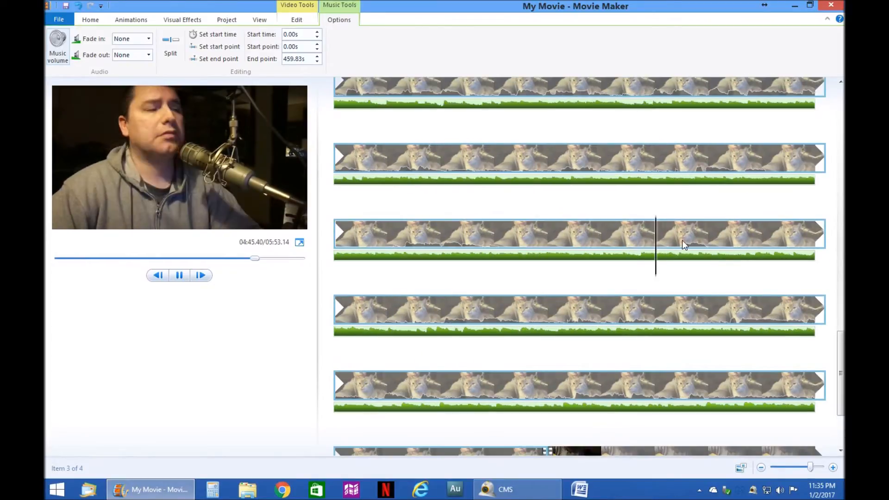
{"action": "left_click", "coordinate": [445, 309]}
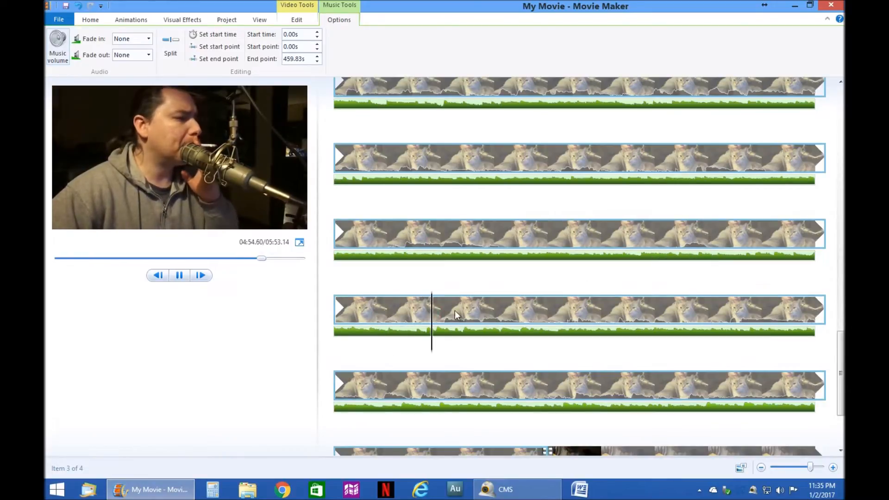
{"action": "key", "text": "space"}
{"action": "scroll", "coordinate": [490, 235], "scroll_direction": "up", "scroll_amount": 1}
{"action": "scroll", "coordinate": [490, 230], "scroll_direction": "up", "scroll_amount": 1}
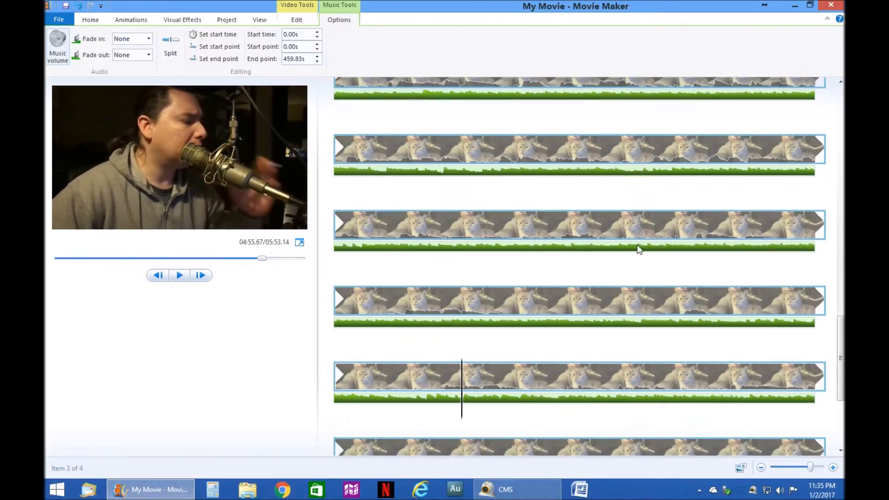
- Spot-play earlier passages of MAH00561 at about 4:08 and 3:56 to locate the matching vocals
{"action": "left_click", "coordinate": [549, 145]}
{"action": "key", "text": "space"}
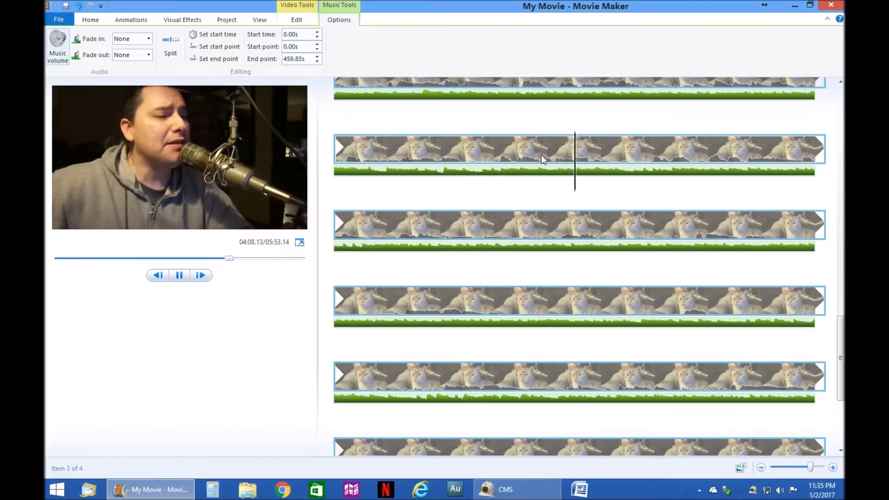
{"action": "scroll", "coordinate": [540, 159], "scroll_direction": "up", "scroll_amount": 2}
{"action": "key", "text": "space"}
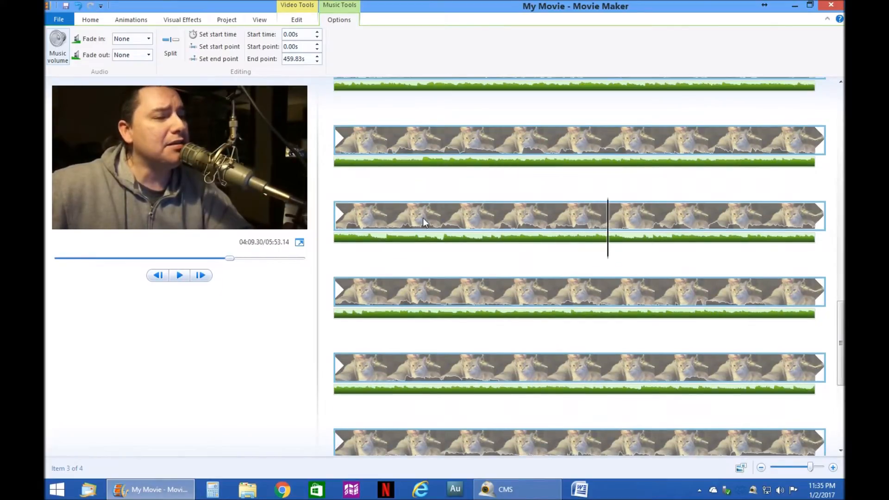
{"action": "left_click", "coordinate": [724, 140]}
{"action": "key", "text": "space"}
{"action": "scroll", "coordinate": [573, 159], "scroll_direction": "down", "scroll_amount": 2}
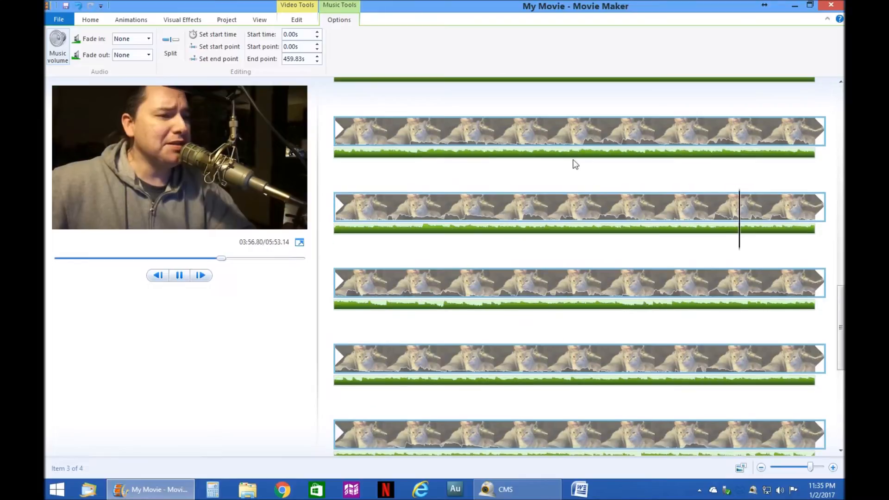
- Spot-play MAH00561 around 3:33 and set the clip's start point at 3:31.73, just before the vocals begin
{"action": "left_click", "coordinate": [392, 198]}
{"action": "scroll", "coordinate": [413, 206], "scroll_direction": "up", "scroll_amount": 2}
{"action": "left_click", "coordinate": [546, 190]}
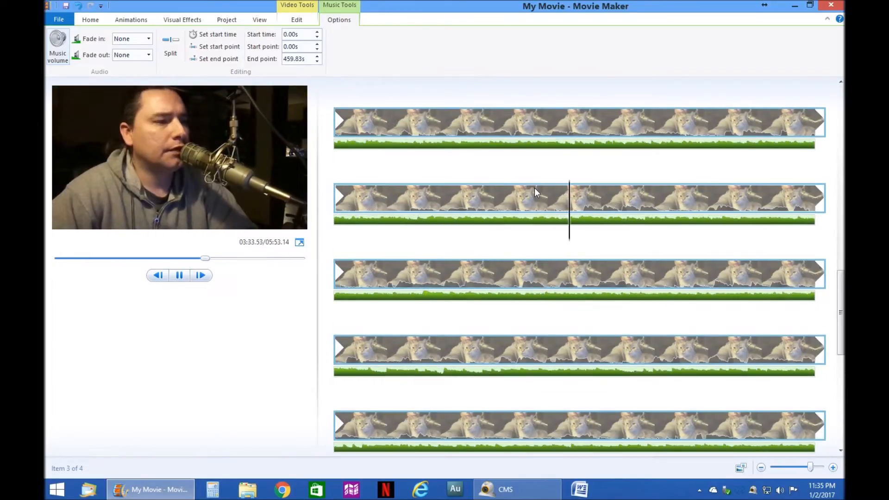
{"action": "key", "text": "space"}
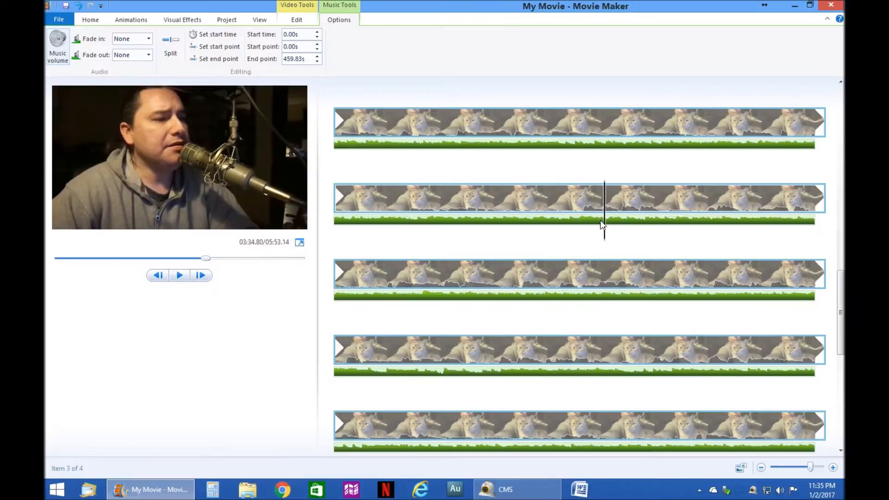
{"action": "left_click_drag", "start_coordinate": [604, 228], "coordinate": [536, 222]}
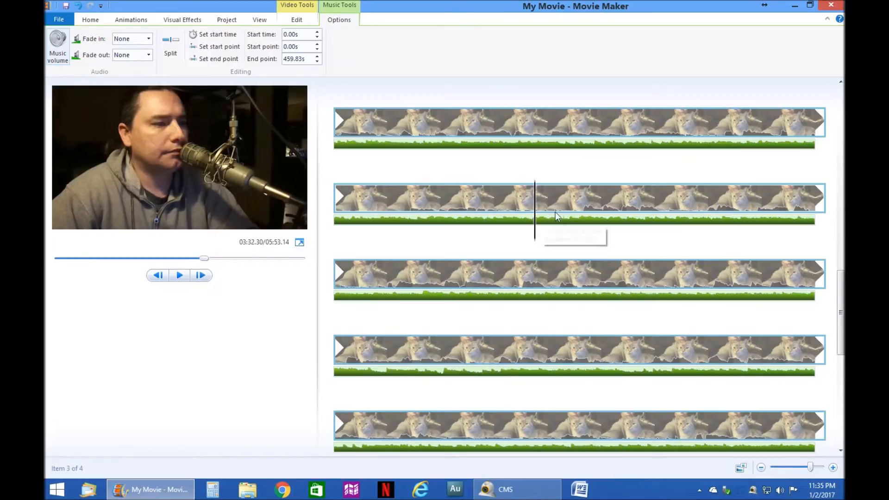
{"action": "left_click_drag", "start_coordinate": [533, 224], "coordinate": [524, 228]}
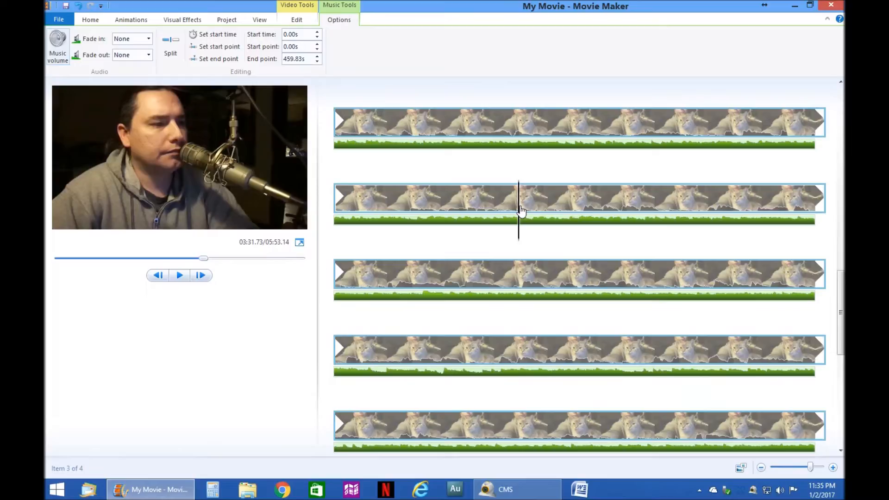
{"action": "right_click", "coordinate": [521, 211]}
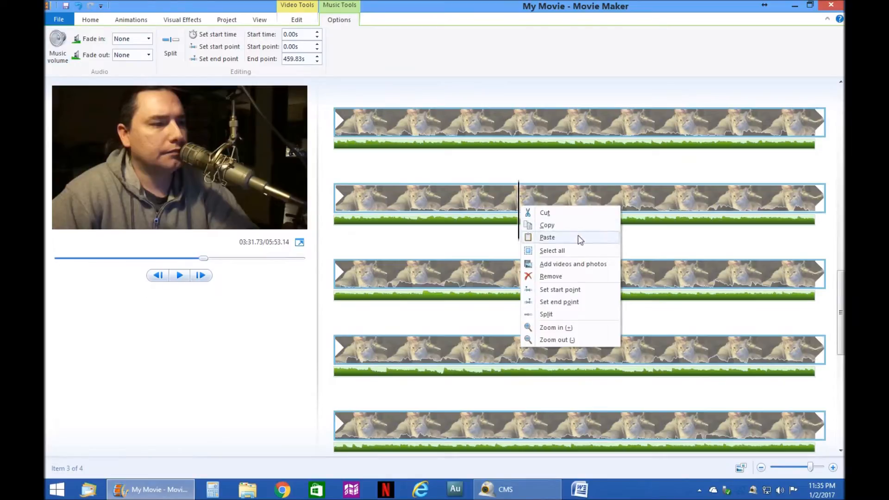
{"action": "left_click", "coordinate": [554, 290]}
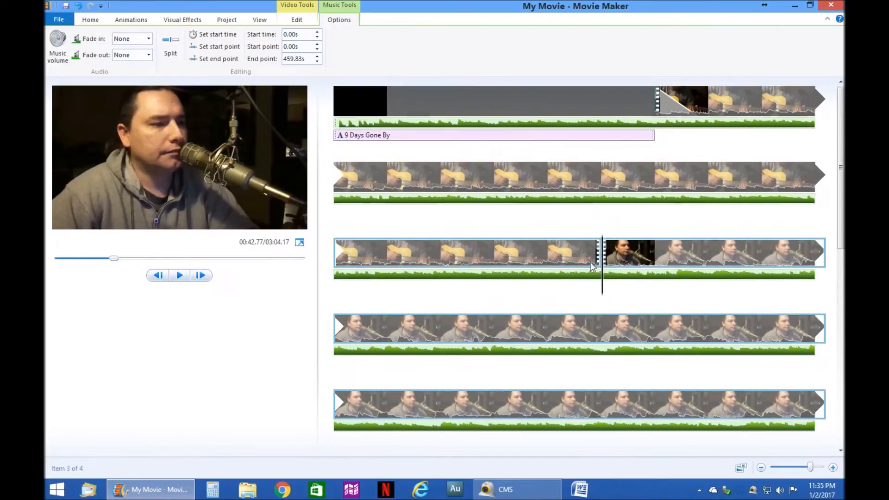
- Play the join between the guitar clip and the trimmed vocal clip from 0:40.90, then return to about 0:45
{"action": "left_click", "coordinate": [560, 250]}
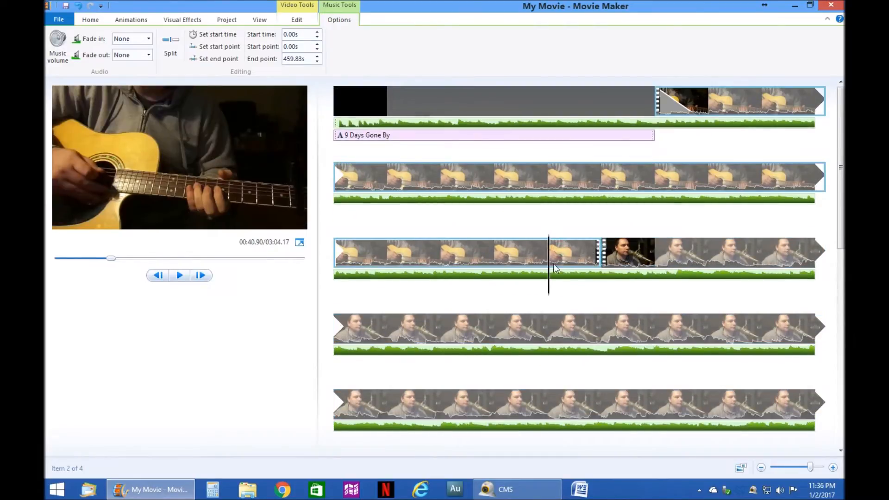
{"action": "key", "text": "space"}
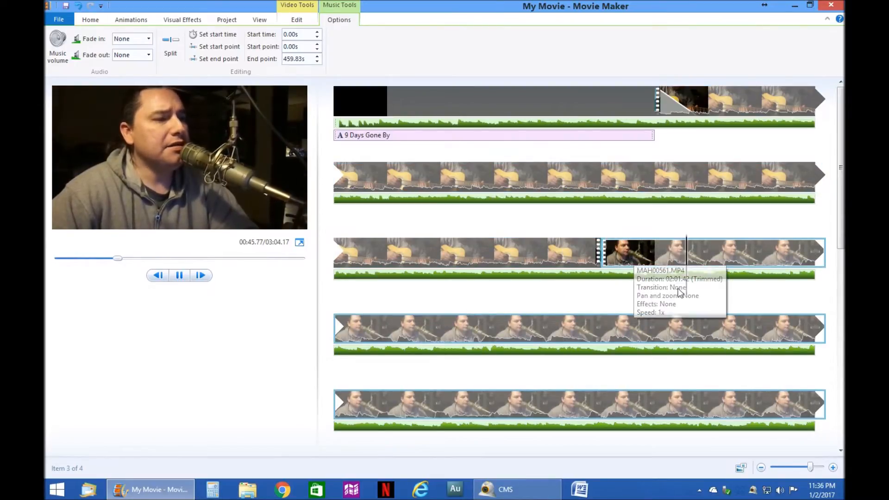
{"action": "key", "text": "space"}
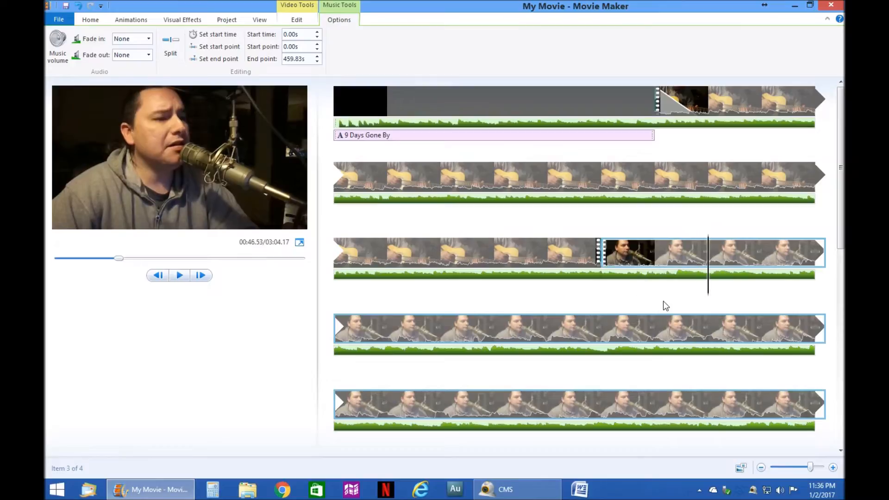
{"action": "left_click", "coordinate": [675, 275]}
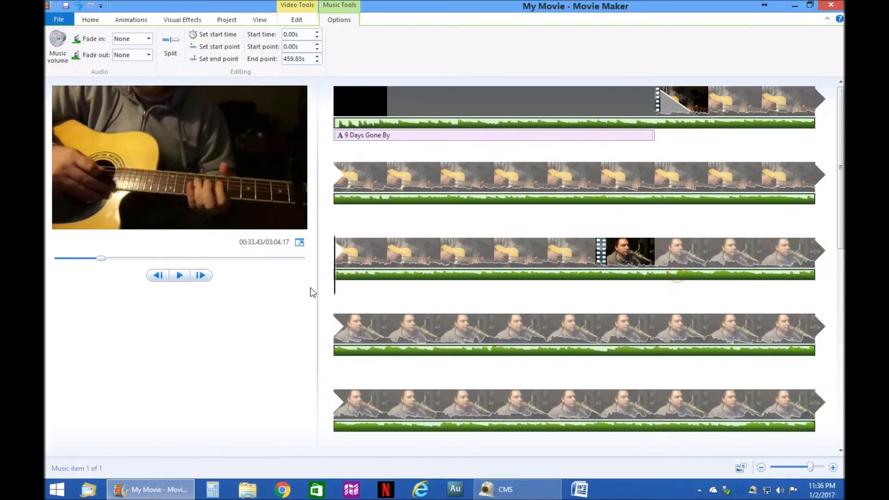
{"action": "left_click_drag", "start_coordinate": [333, 287], "coordinate": [675, 304]}
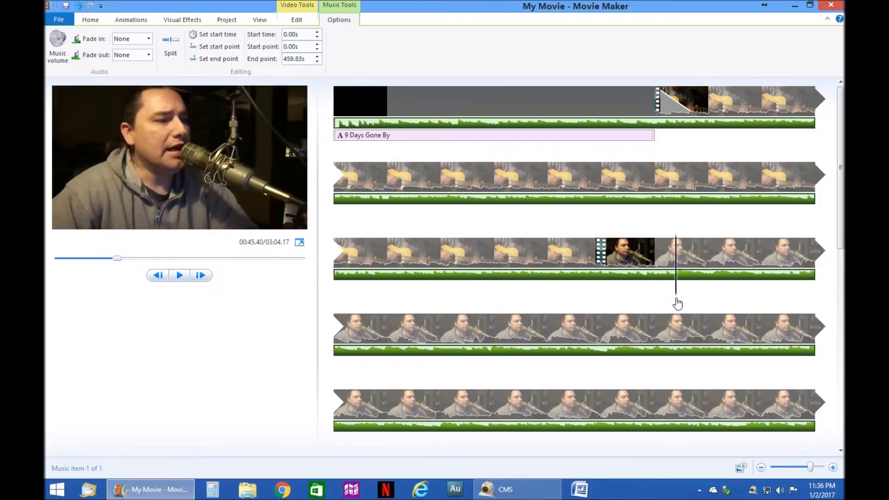
- Open the music track's volume setting and replay the join from 0:40.90 to compare the vocals with the music
{"action": "right_click", "coordinate": [656, 260]}
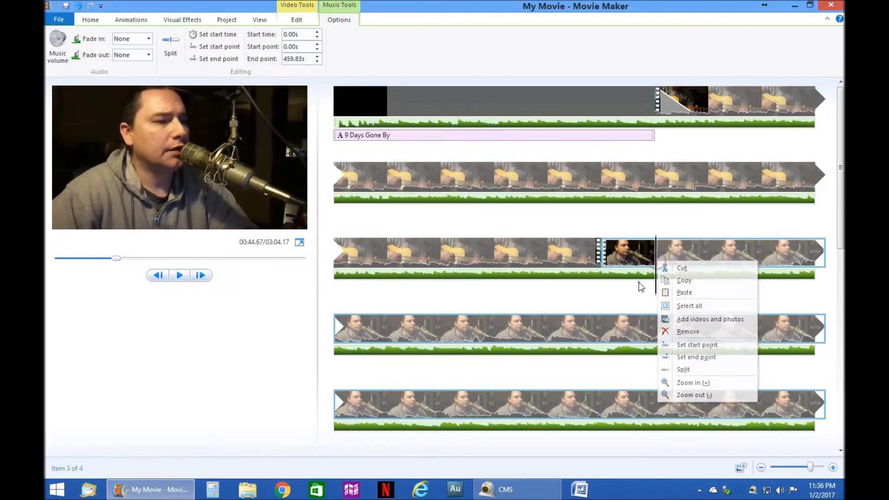
{"action": "key", "text": "Escape"}
{"action": "left_click", "coordinate": [607, 254]}
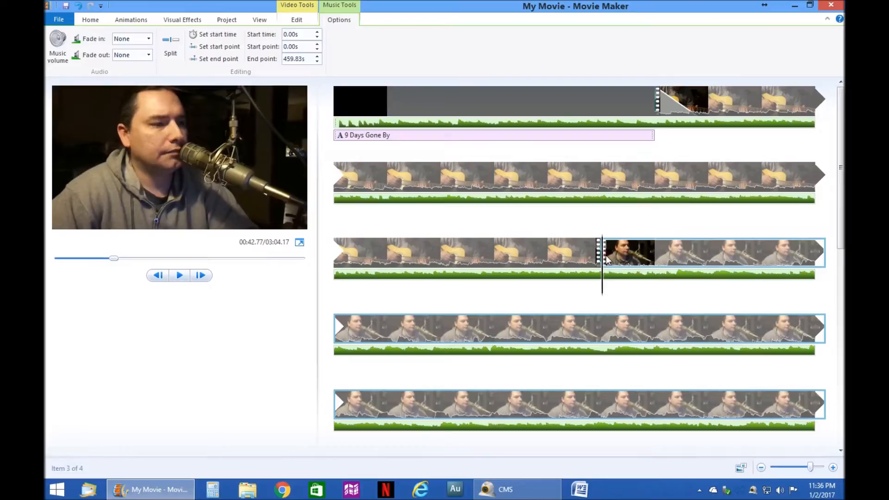
{"action": "left_click", "coordinate": [654, 275]}
{"action": "left_click", "coordinate": [69, 61]}
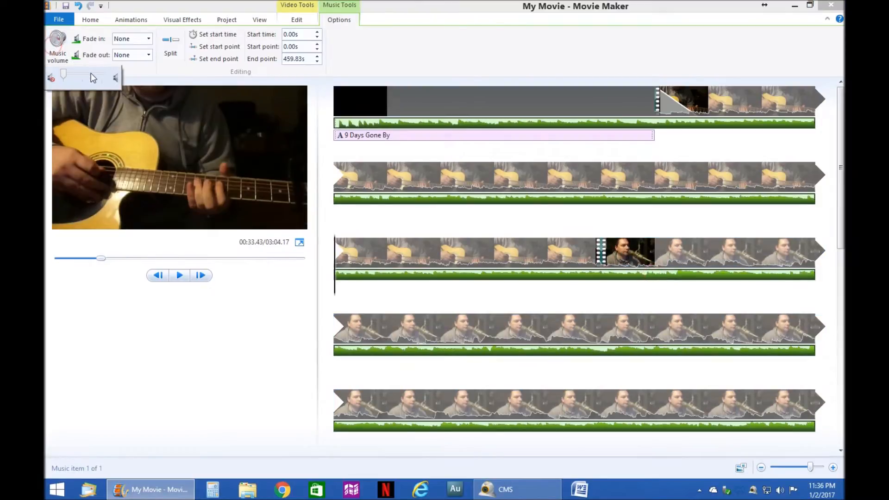
{"action": "left_click", "coordinate": [570, 256]}
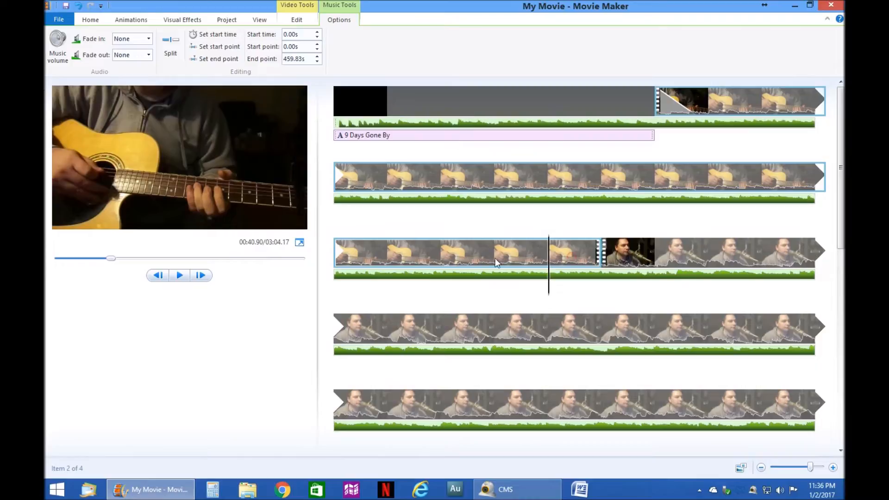
{"action": "key", "text": "space"}
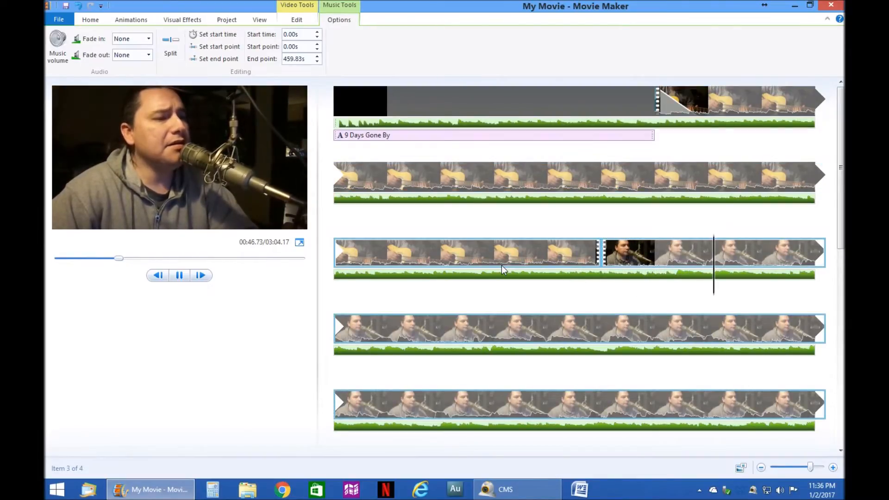
{"action": "key", "text": "space"}
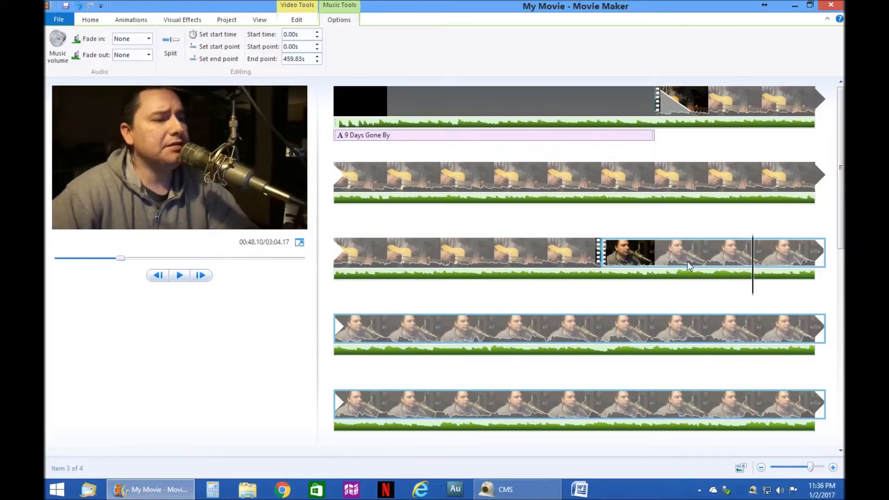
{"action": "left_click_drag", "start_coordinate": [755, 268], "coordinate": [672, 277]}
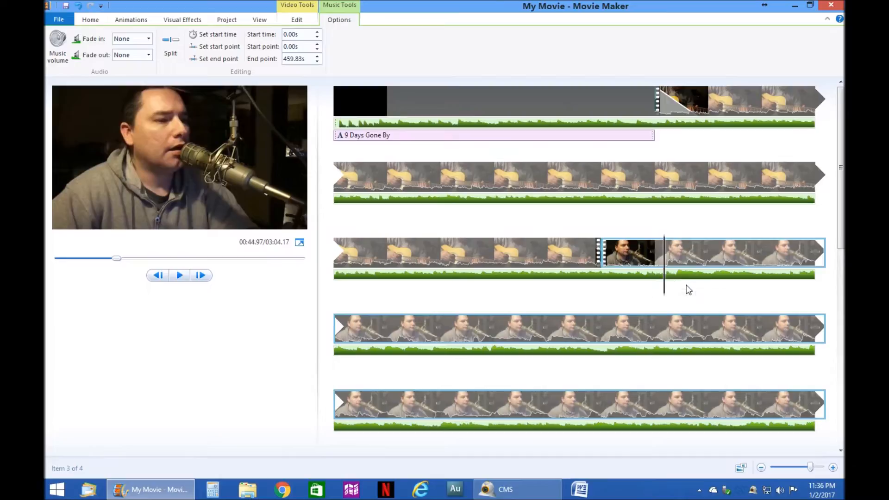
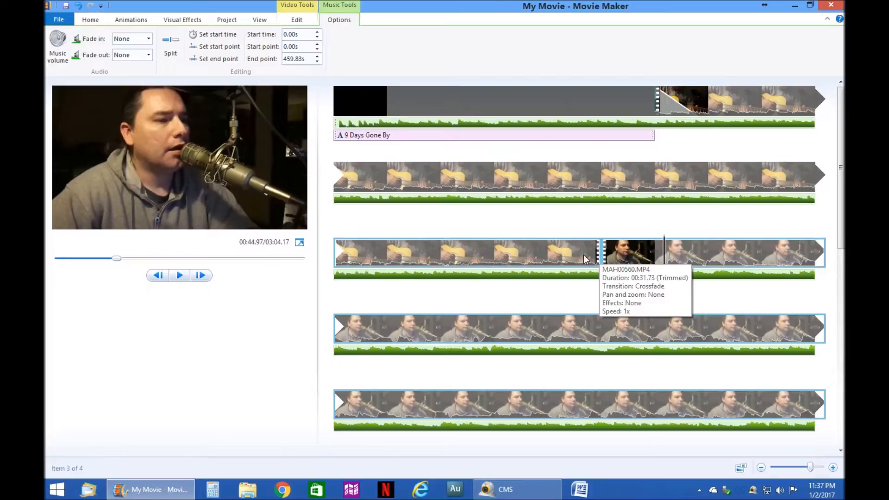
- Add a crossfade transition between the guitar clip and the vocal clip
{"action": "left_click", "coordinate": [549, 255]}
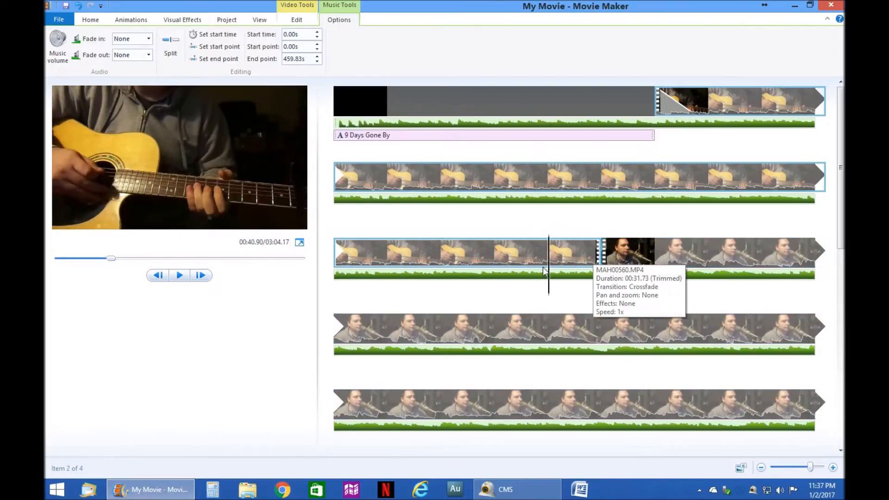
{"action": "left_click", "coordinate": [604, 275]}
{"action": "left_click", "coordinate": [635, 289]}
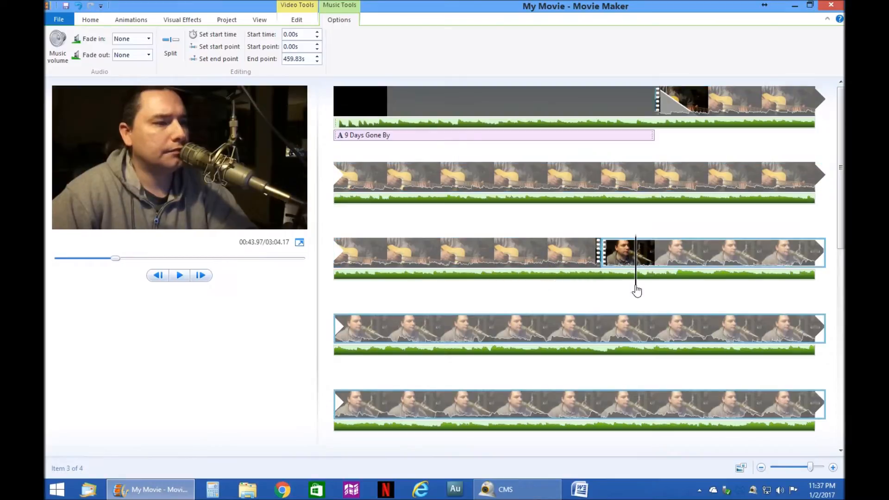
{"action": "left_click", "coordinate": [139, 20]}
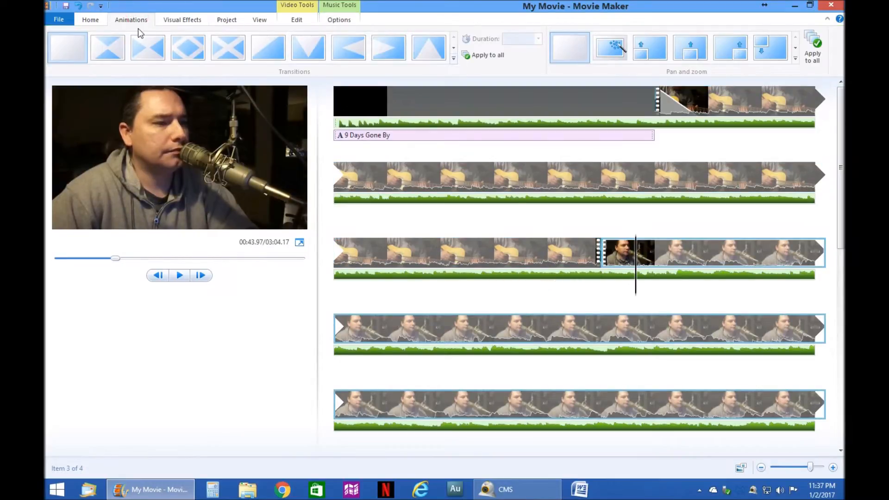
{"action": "left_click", "coordinate": [454, 50]}
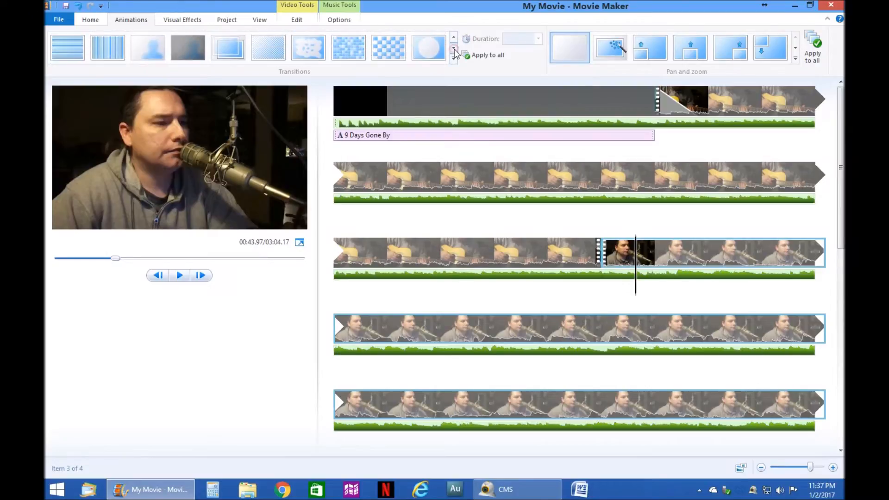
{"action": "left_click", "coordinate": [220, 43]}
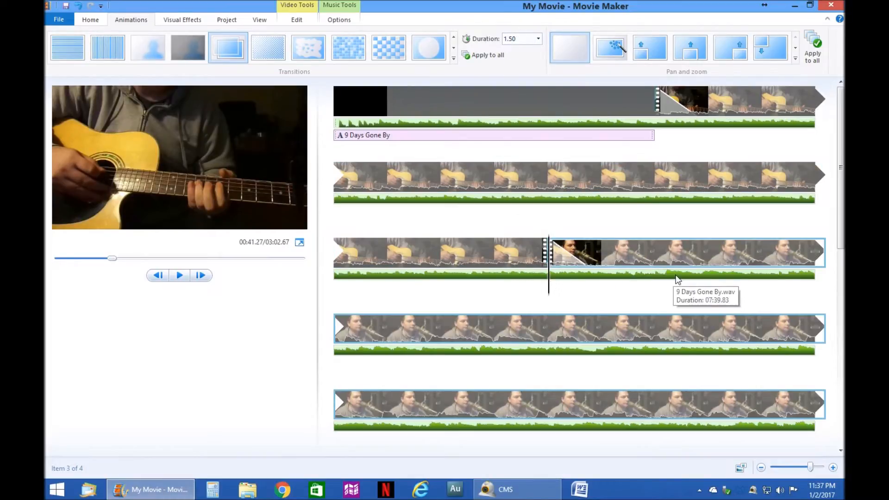
- Check the vocal clip around 0:43.5, then undo both the crossfade and the clip's new start point
{"action": "left_click", "coordinate": [613, 263]}
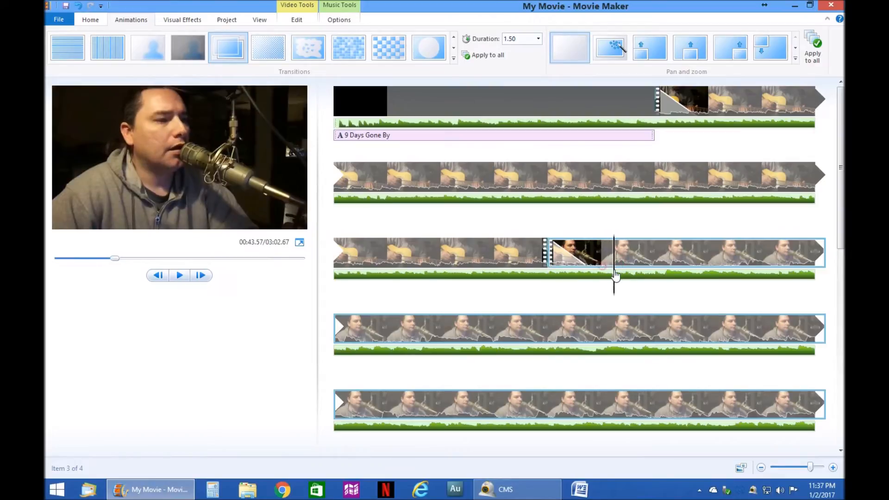
{"action": "mouse_move", "coordinate": [613, 278]}
{"action": "left_mouse_down"}
{"action": "mouse_move", "coordinate": [665, 284]}
{"action": "mouse_move", "coordinate": [609, 278]}
{"action": "left_mouse_up"}
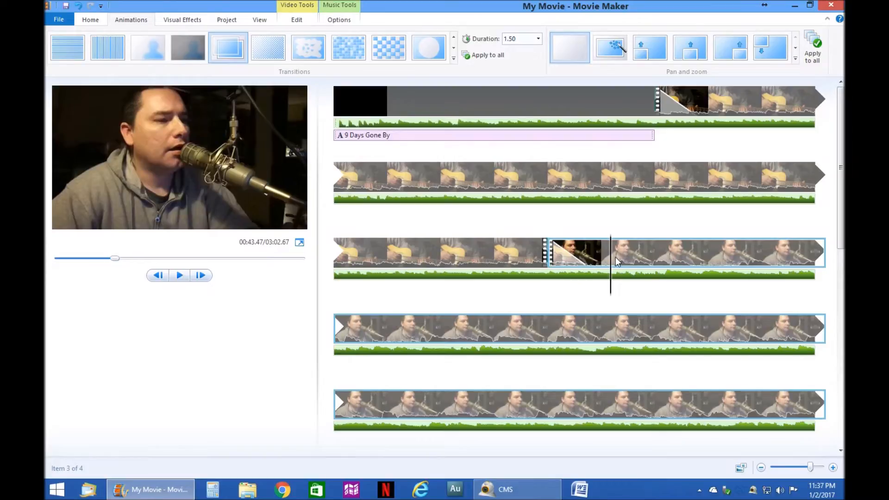
{"action": "left_click", "coordinate": [79, 6]}
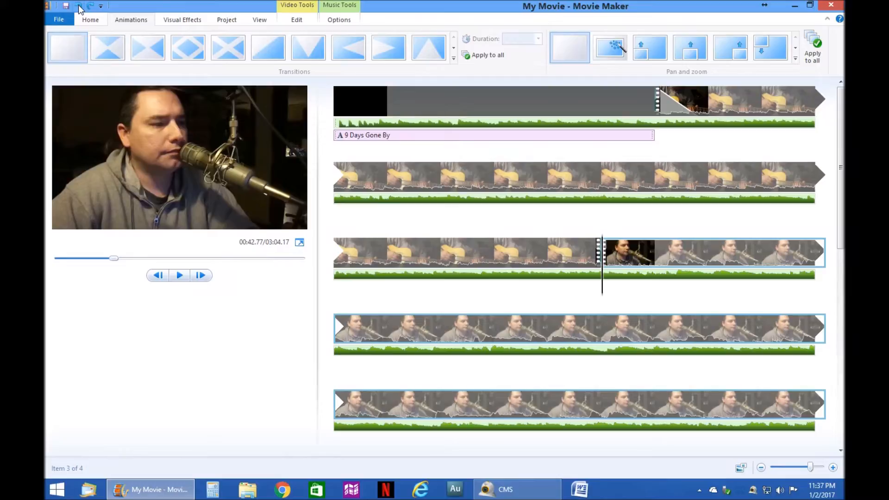
{"action": "left_click", "coordinate": [79, 7]}
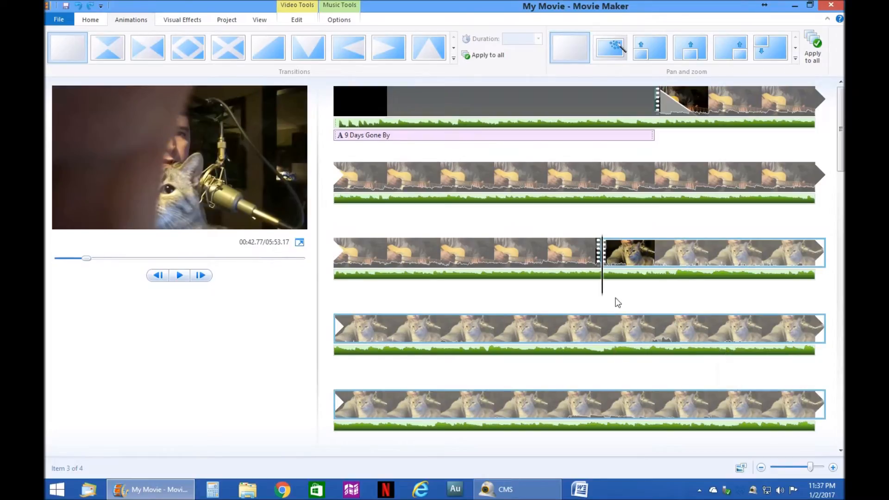
- Play the vocal clip at several points between about 4:12 and 4:39 to find where the wanted singing begins
{"action": "left_click", "coordinate": [528, 332]}
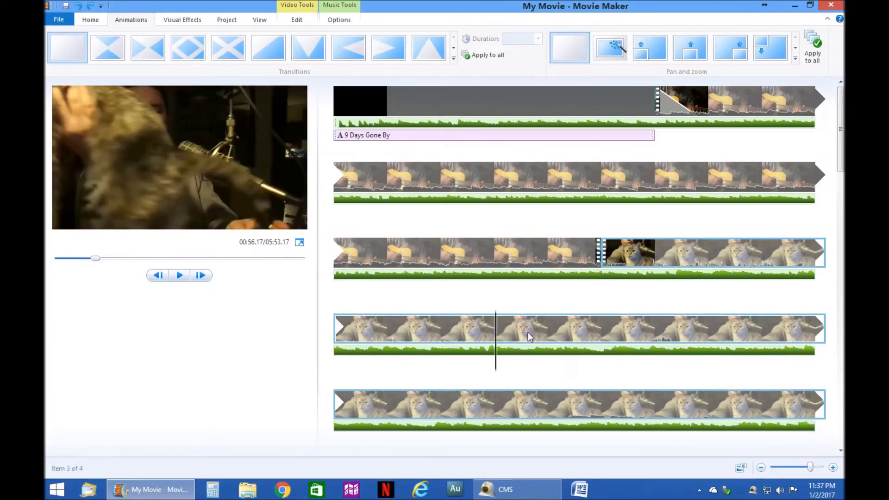
{"action": "scroll", "coordinate": [529, 331], "scroll_direction": "down", "scroll_amount": 3}
{"action": "scroll", "coordinate": [529, 333], "scroll_direction": "down", "scroll_amount": 5}
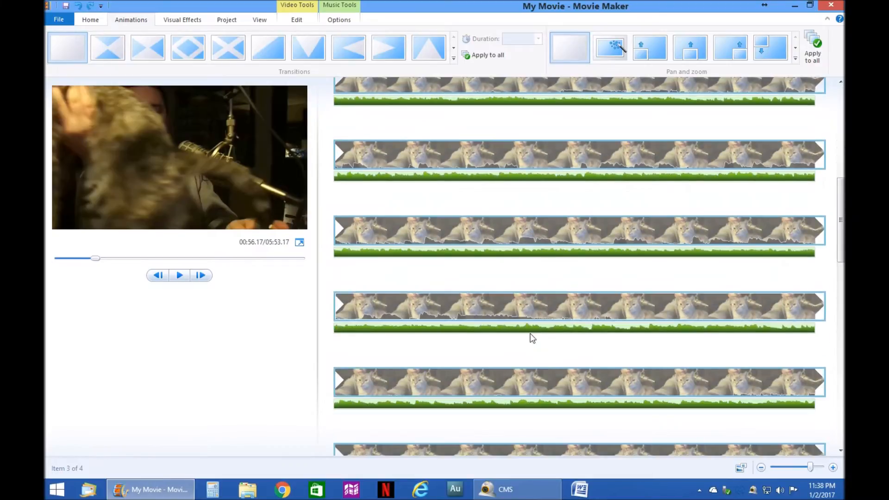
{"action": "scroll", "coordinate": [531, 336], "scroll_direction": "down", "scroll_amount": 5}
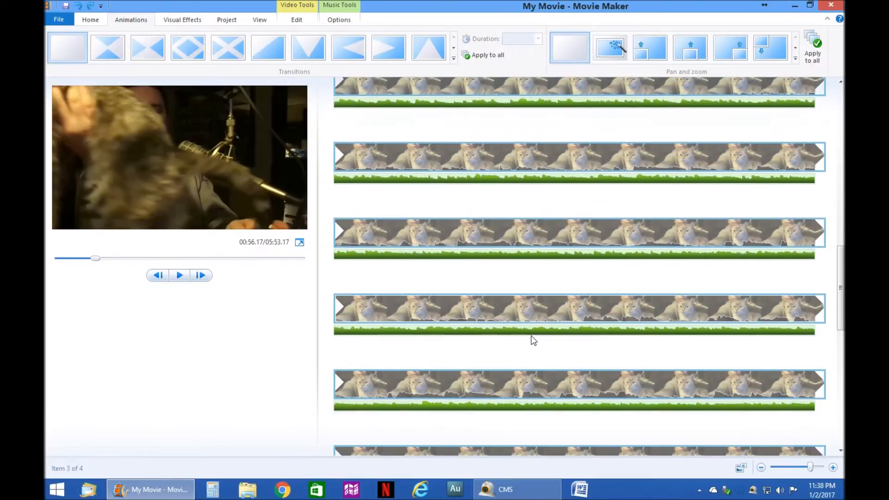
{"action": "scroll", "coordinate": [532, 341], "scroll_direction": "down", "scroll_amount": 5}
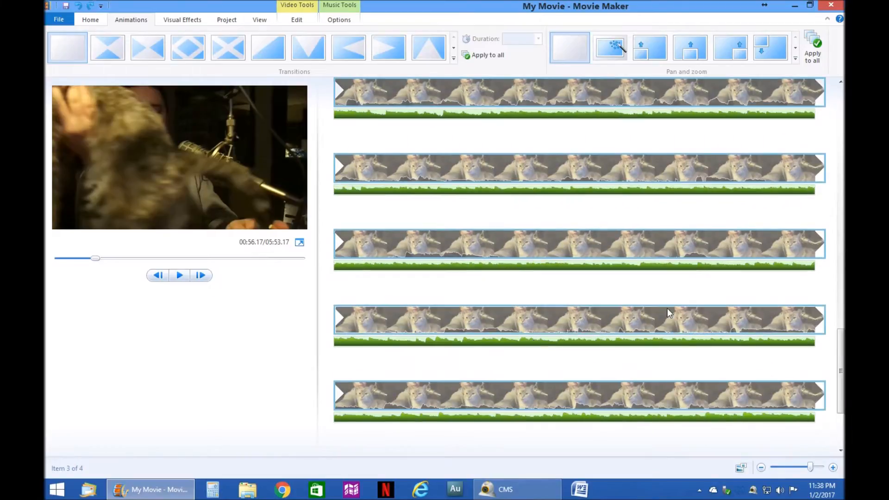
{"action": "scroll", "coordinate": [581, 216], "scroll_direction": "up", "scroll_amount": 1}
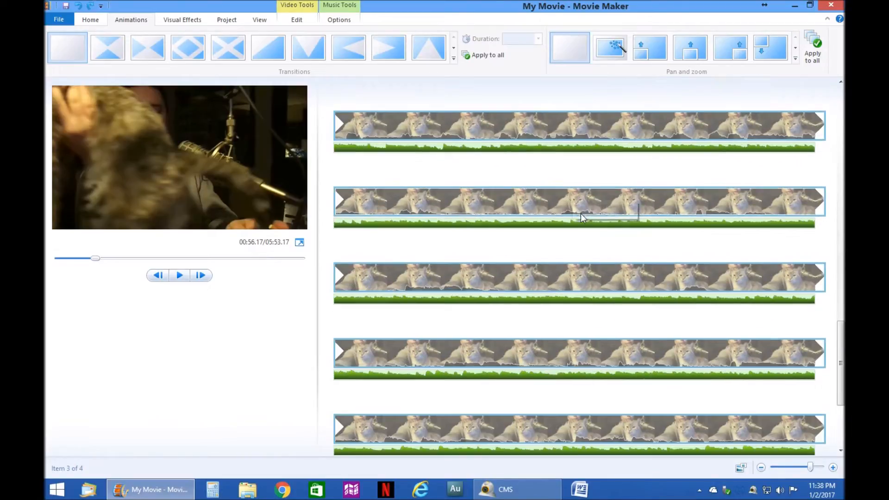
{"action": "left_click", "coordinate": [638, 128]}
{"action": "key", "text": "space"}
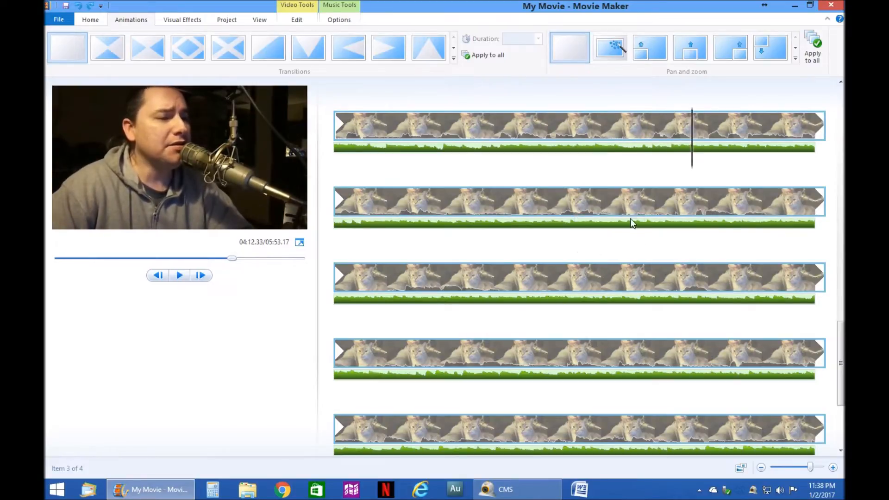
{"action": "left_click", "coordinate": [546, 206]}
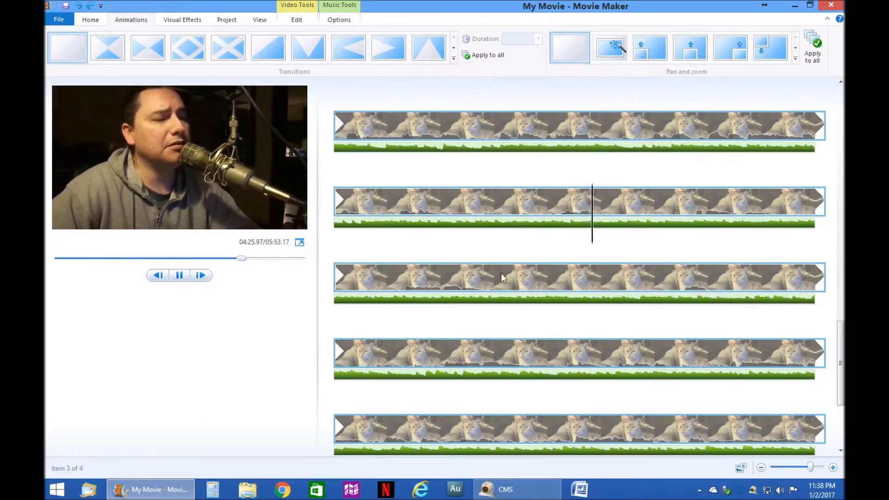
{"action": "left_click", "coordinate": [409, 282]}
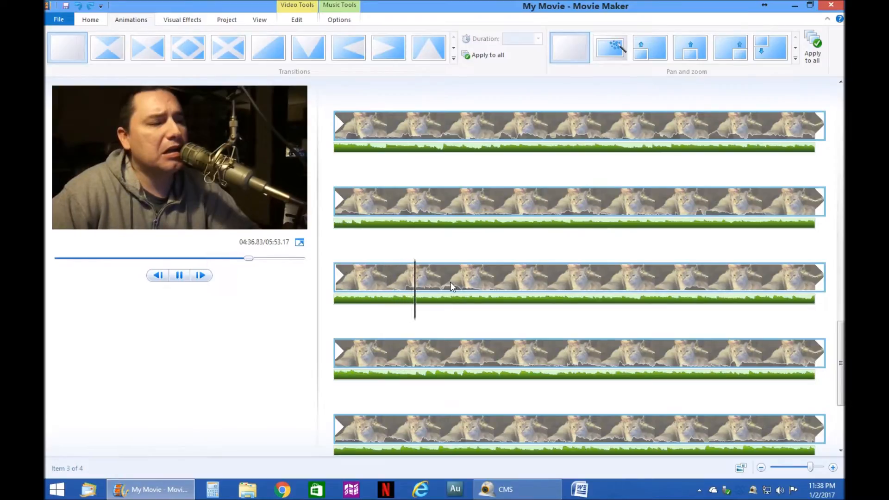
{"action": "scroll", "coordinate": [509, 288], "scroll_direction": "down", "scroll_amount": 3}
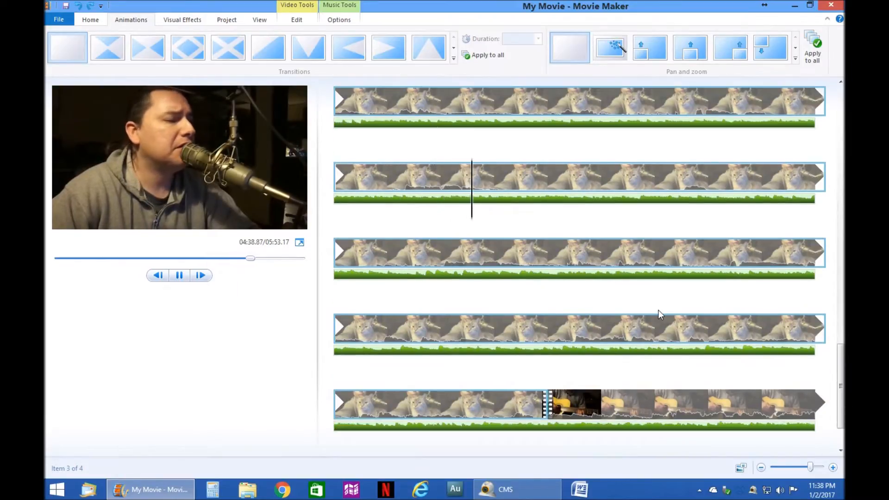
{"action": "key", "text": "space"}
- Set the vocal clip's start point at 3:28.17, in the pause before the singing begins
{"action": "scroll", "coordinate": [660, 313], "scroll_direction": "up", "scroll_amount": 4}
{"action": "scroll", "coordinate": [660, 314], "scroll_direction": "up", "scroll_amount": 4}
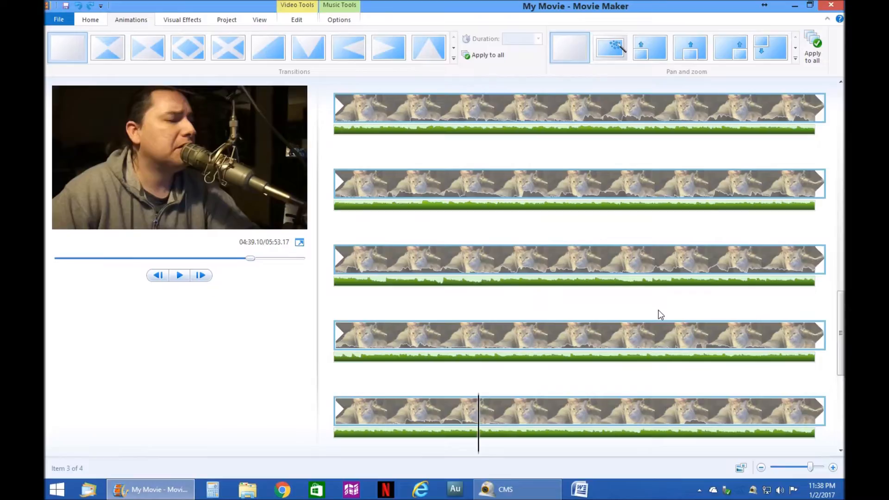
{"action": "left_click", "coordinate": [549, 143]}
{"action": "key", "text": "space"}
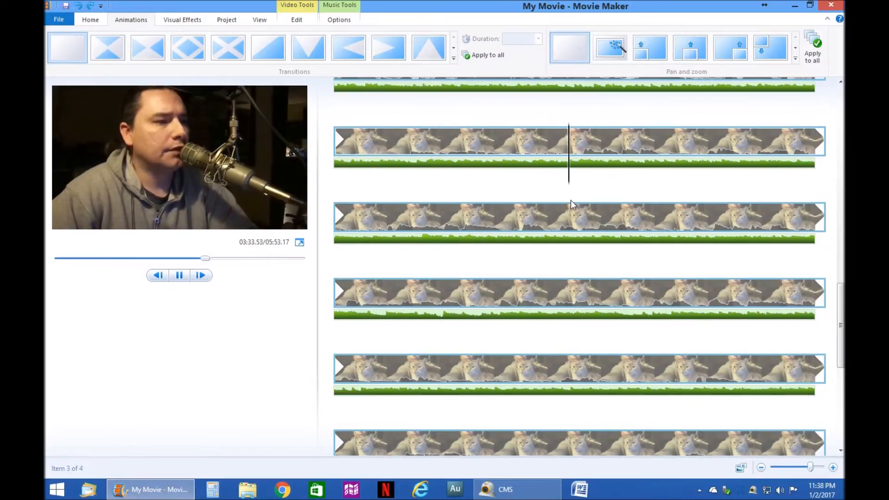
{"action": "key", "text": "space"}
{"action": "left_click_drag", "start_coordinate": [605, 185], "coordinate": [515, 165]}
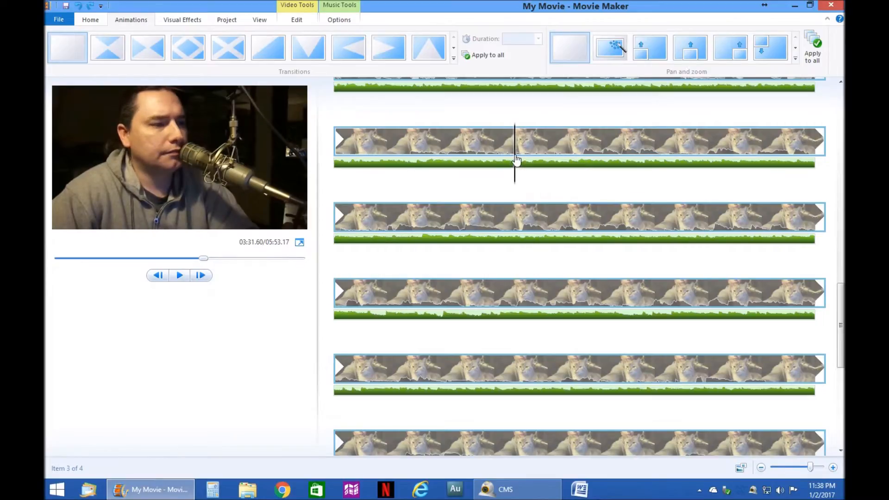
{"action": "left_click_drag", "start_coordinate": [517, 159], "coordinate": [419, 158]}
{"action": "right_click", "coordinate": [418, 145]}
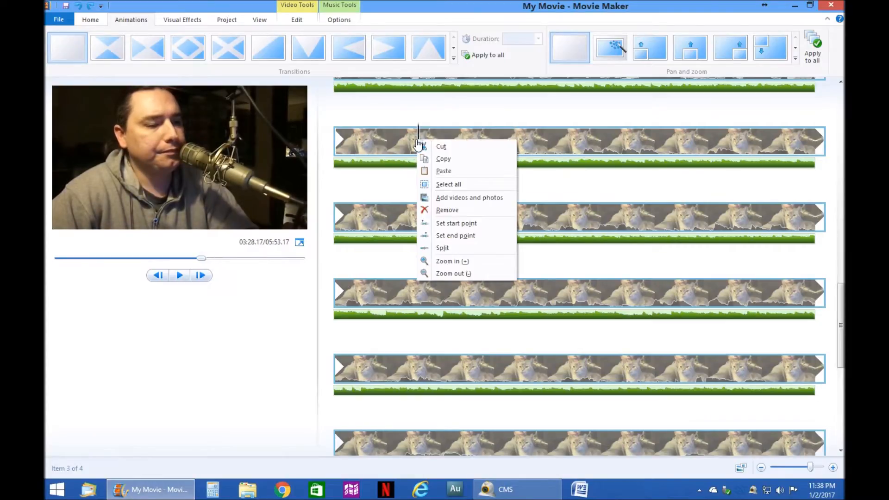
{"action": "left_click", "coordinate": [454, 222]}
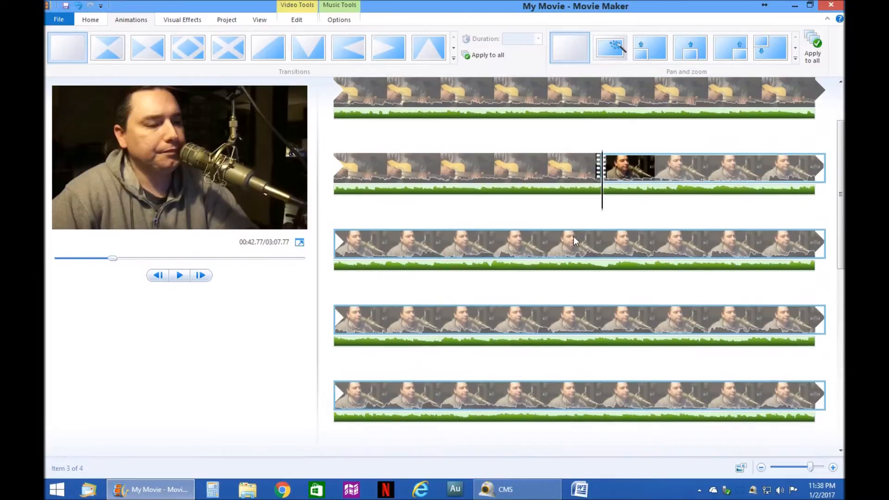
- Check the trimmed vocal clip at 0:48.57 and enlarge the timeline thumbnails to medium icons
{"action": "scroll", "coordinate": [573, 241], "scroll_direction": "up", "scroll_amount": 1}
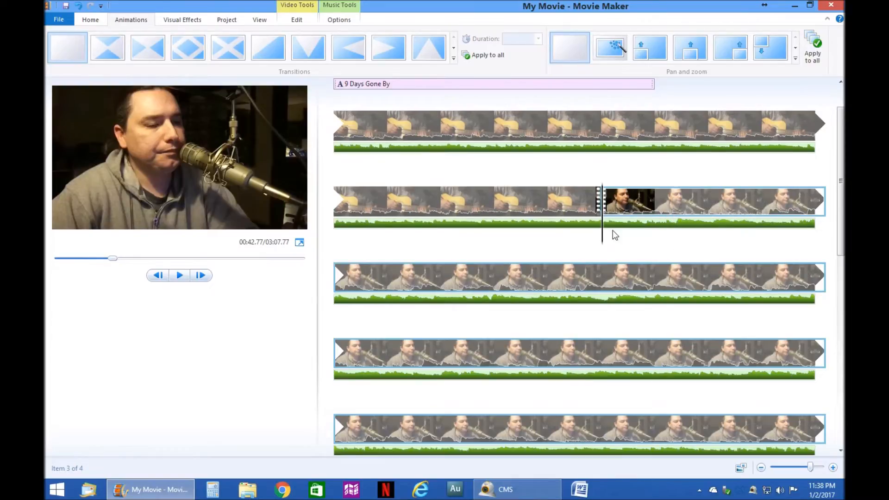
{"action": "left_click", "coordinate": [762, 206]}
{"action": "left_click_drag", "start_coordinate": [765, 228], "coordinate": [766, 230]}
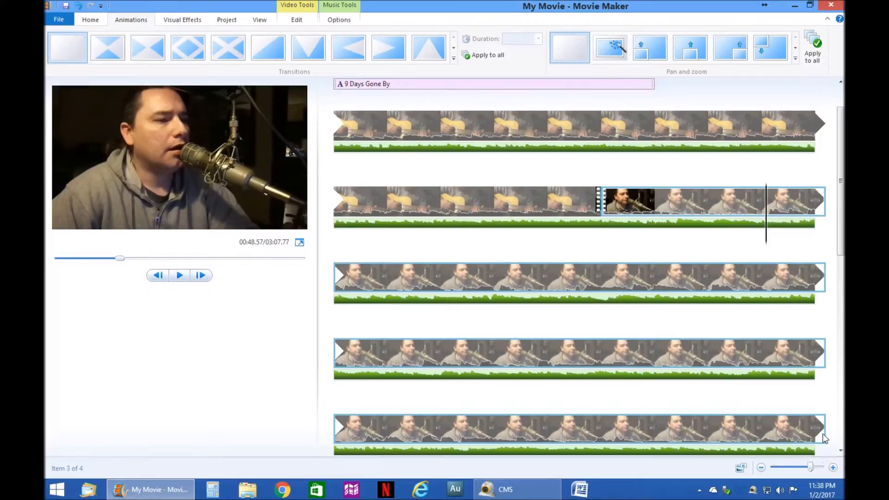
{"action": "left_click", "coordinate": [741, 469]}
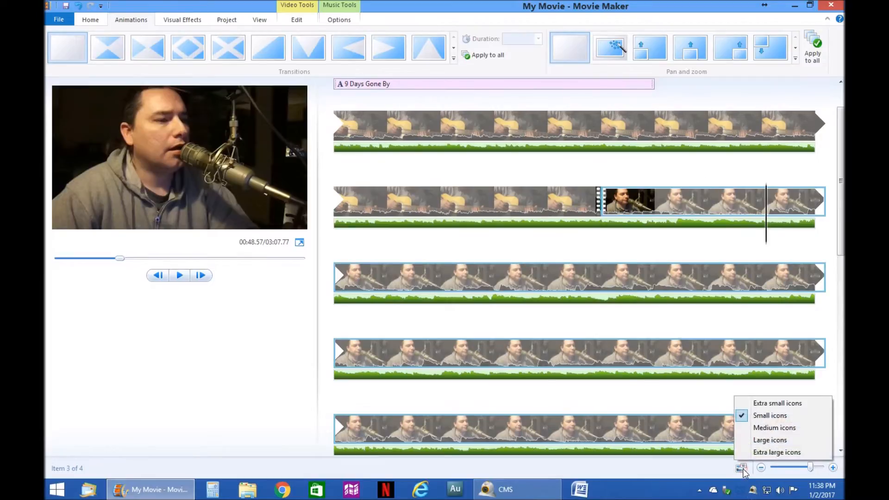
{"action": "left_click", "coordinate": [757, 424]}
- Compare the end of the guitar clip at 0:40.90 with the vocal clip between 0:45.20 and 0:48.57
{"action": "left_click", "coordinate": [620, 324]}
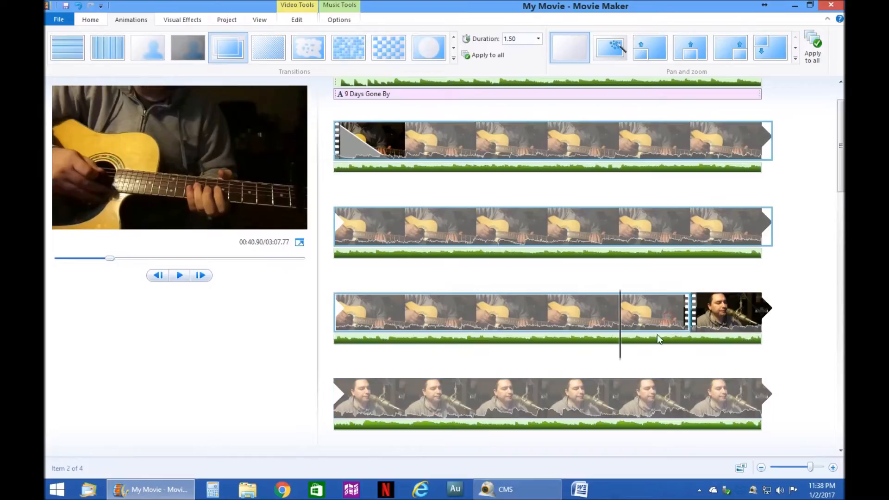
{"action": "left_click", "coordinate": [480, 401]}
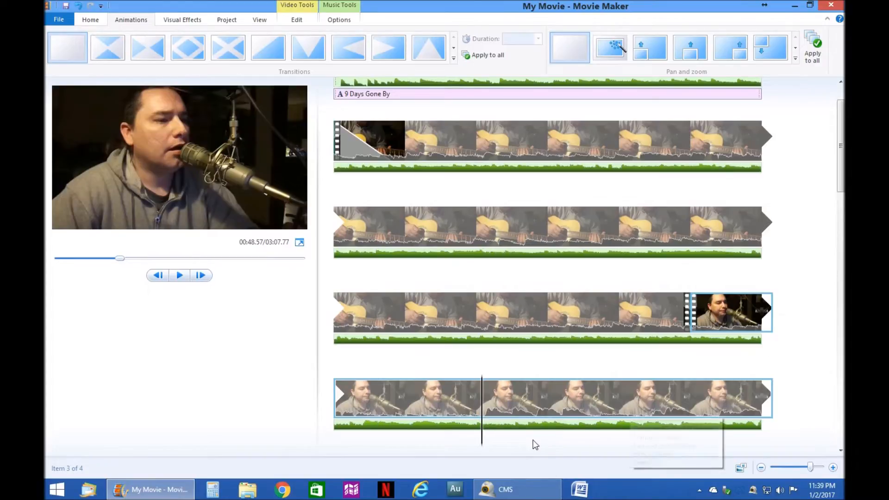
{"action": "left_click_drag", "start_coordinate": [336, 441], "coordinate": [355, 446]}
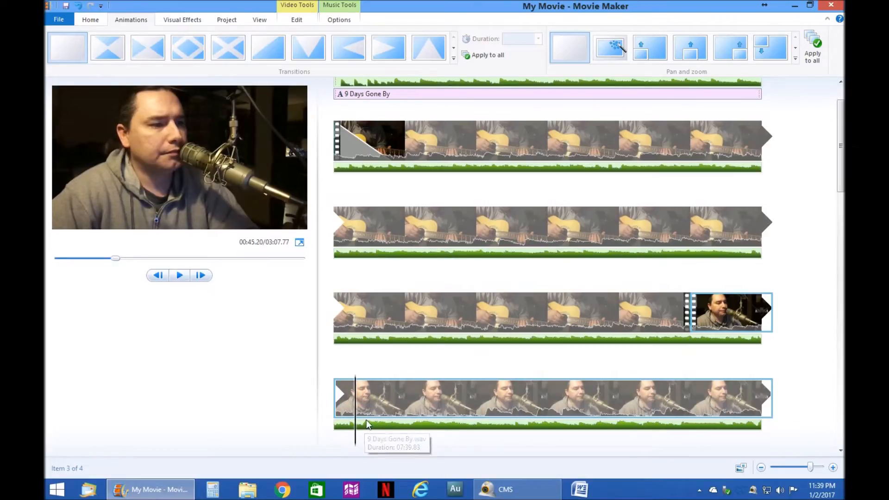
{"action": "left_click_drag", "start_coordinate": [356, 432], "coordinate": [362, 432]}
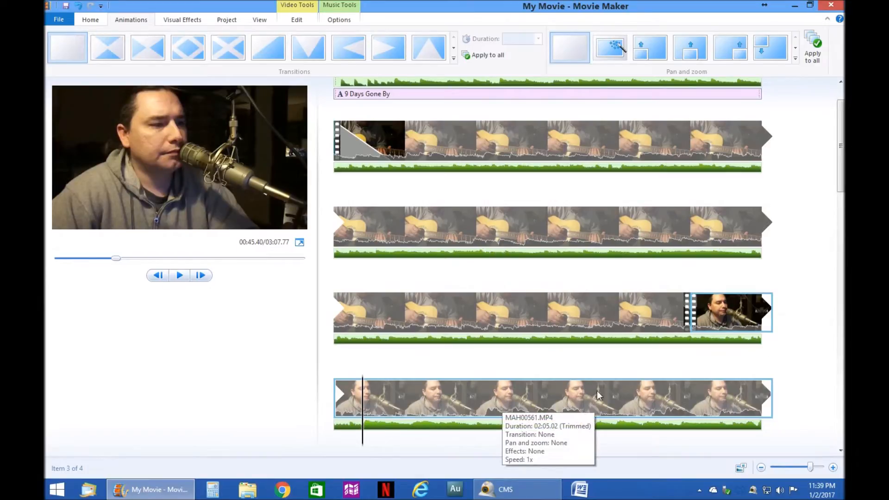
- Add a crossfade transition between the guitar clip and the newly trimmed vocal clip
{"action": "left_click", "coordinate": [694, 342]}
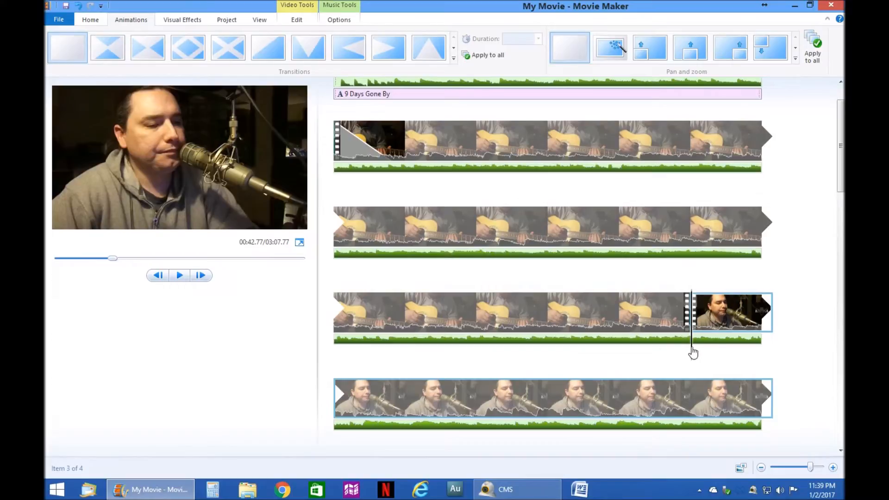
{"action": "left_click_drag", "start_coordinate": [693, 353], "coordinate": [728, 352]}
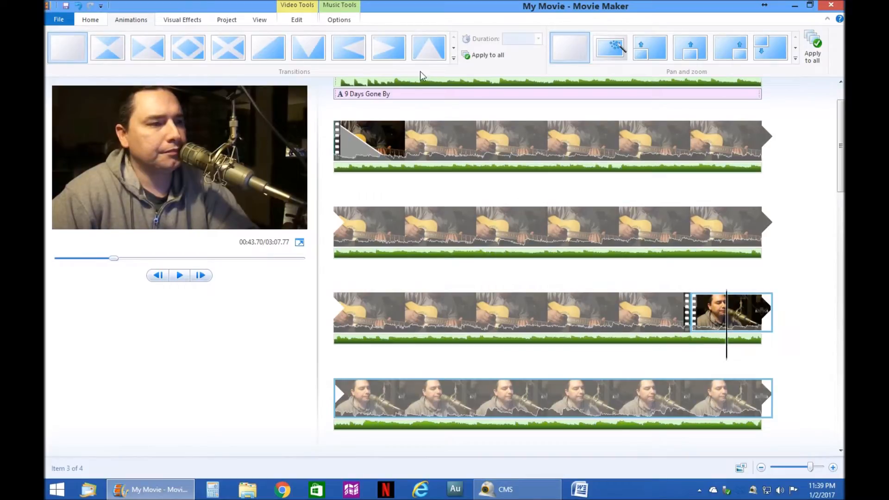
{"action": "left_click", "coordinate": [455, 50]}
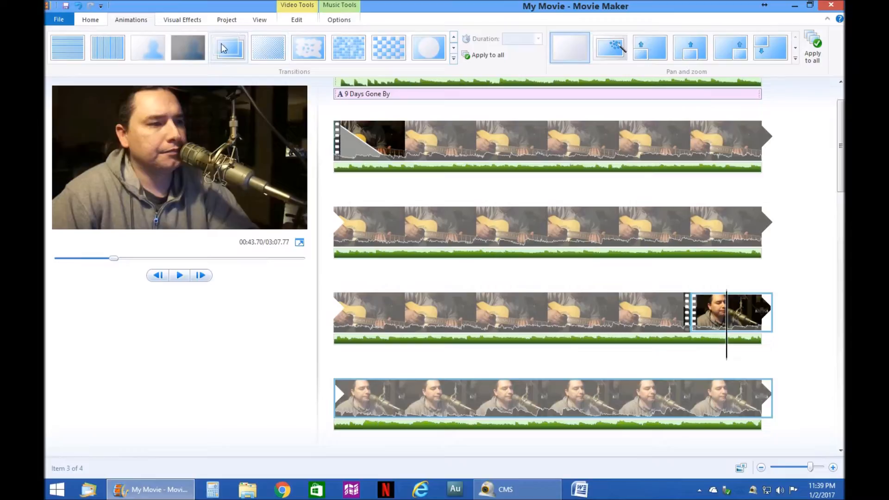
{"action": "left_click", "coordinate": [223, 45]}
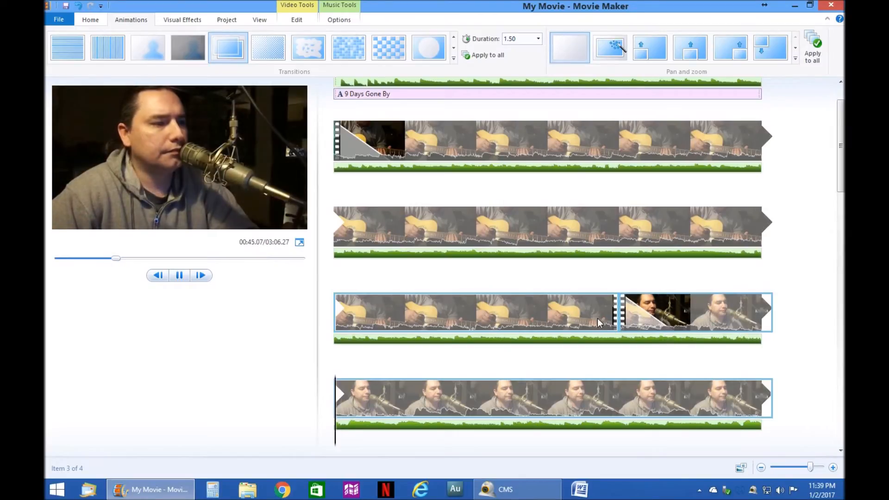
- Adjust the music track's volume, play through the crossfade, and check the vocal clip around 0:47.13 for sync
{"action": "left_click", "coordinate": [661, 340]}
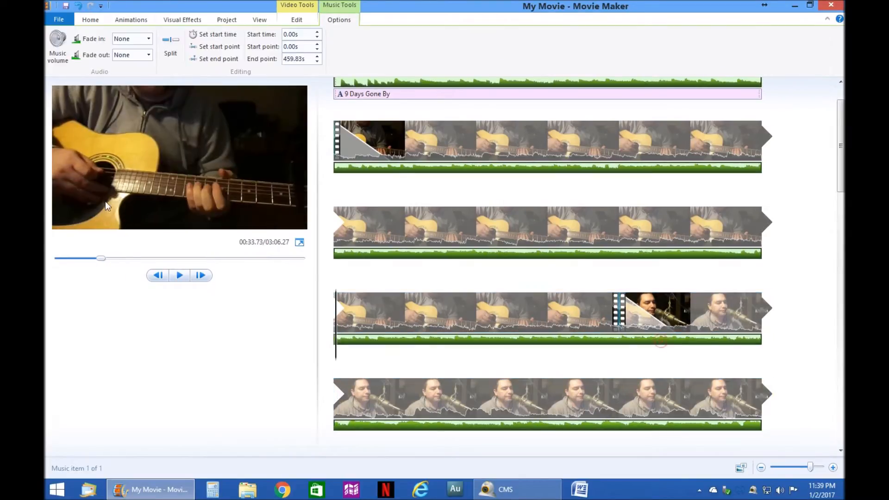
{"action": "left_click", "coordinate": [56, 44]}
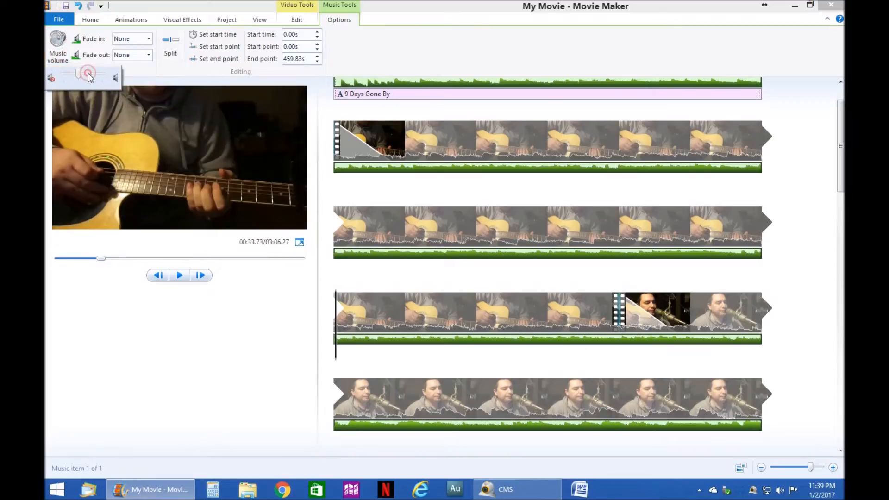
{"action": "left_click", "coordinate": [651, 332]}
{"action": "key", "text": "space"}
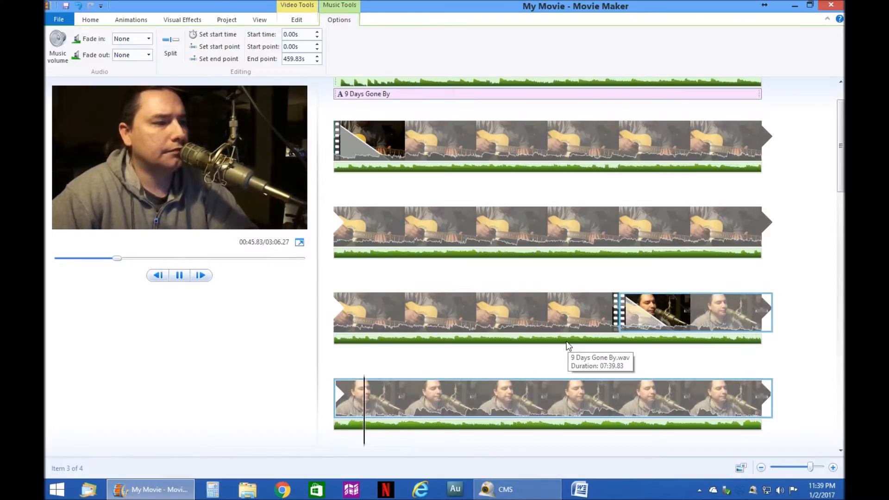
{"action": "key", "text": "space"}
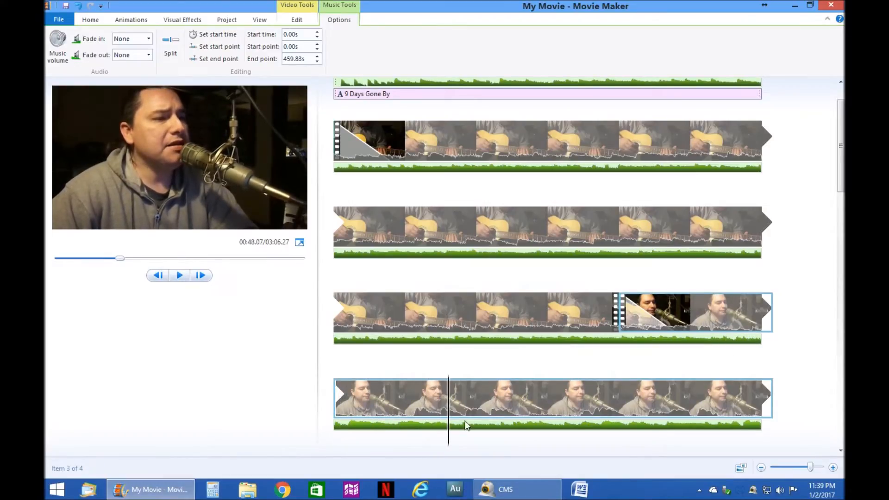
{"action": "left_click", "coordinate": [353, 416]}
{"action": "left_click_drag", "start_coordinate": [336, 427], "coordinate": [413, 444]}
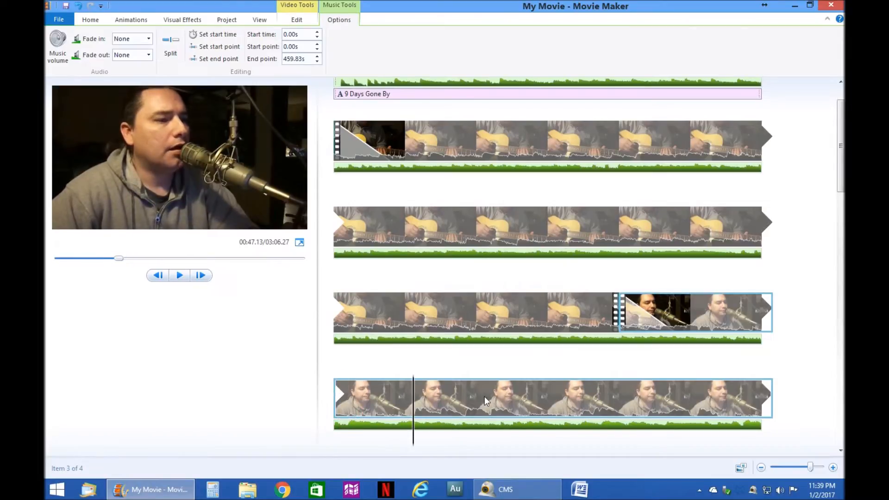
- Trim a little more off the beginning of the vocal clip by setting its start point at 0:41.90, within the crossfade
{"action": "left_click", "coordinate": [658, 307]}
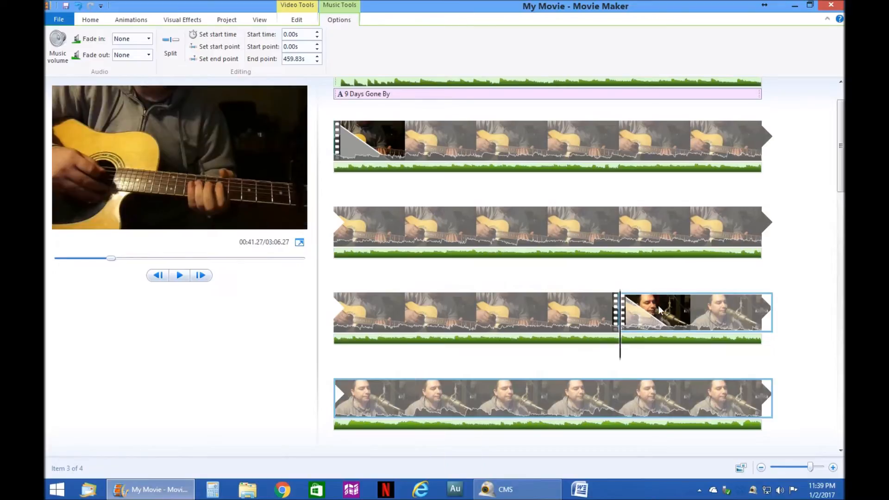
{"action": "left_click_drag", "start_coordinate": [619, 341], "coordinate": [646, 351]}
{"action": "right_click", "coordinate": [648, 344]}
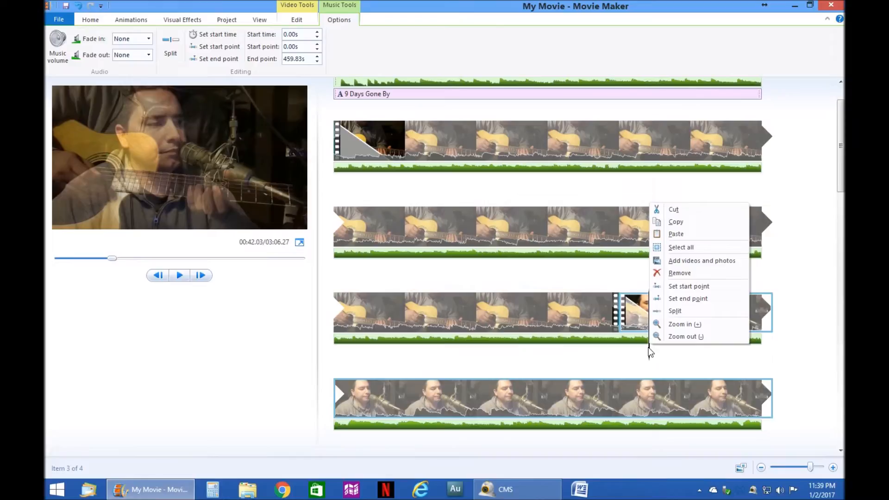
{"action": "left_click", "coordinate": [648, 350]}
{"action": "left_click_drag", "start_coordinate": [651, 352], "coordinate": [645, 351]}
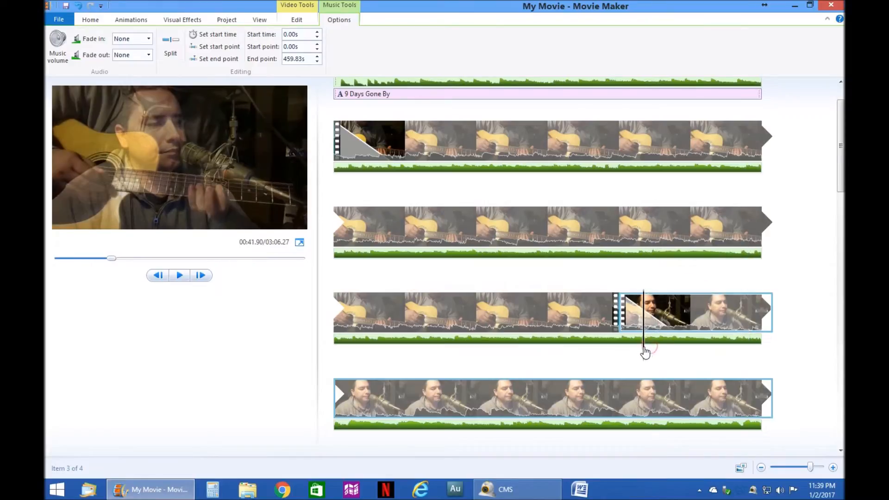
{"action": "right_click", "coordinate": [641, 301]}
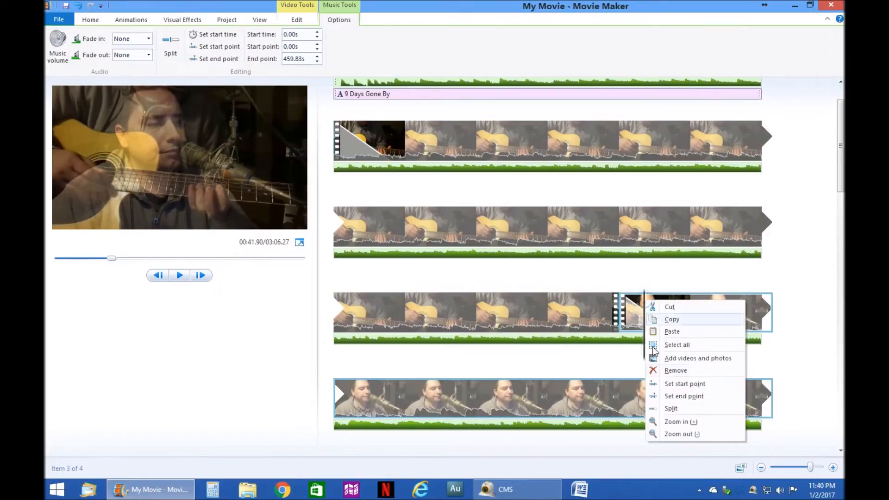
{"action": "left_click", "coordinate": [681, 384]}
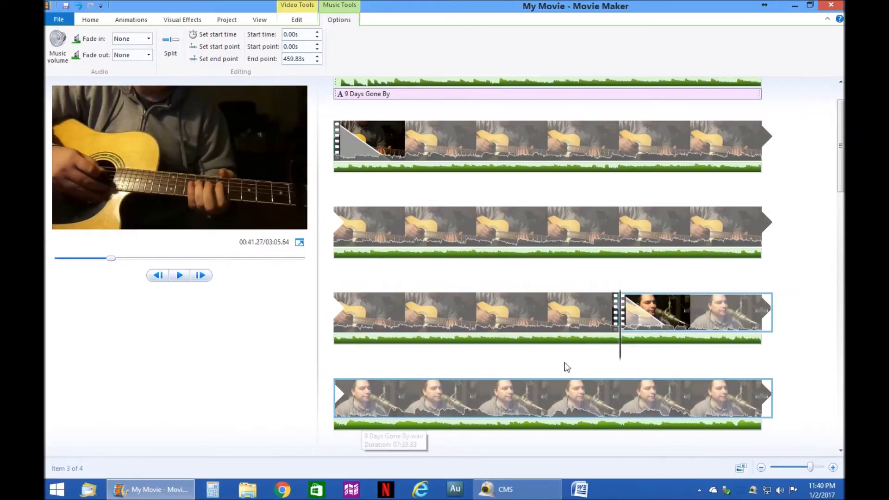
- Trim the beginning of the vocal clip further by setting its start point at 0:41.97, within the crossfade
{"action": "left_click_drag", "start_coordinate": [620, 352], "coordinate": [647, 354]}
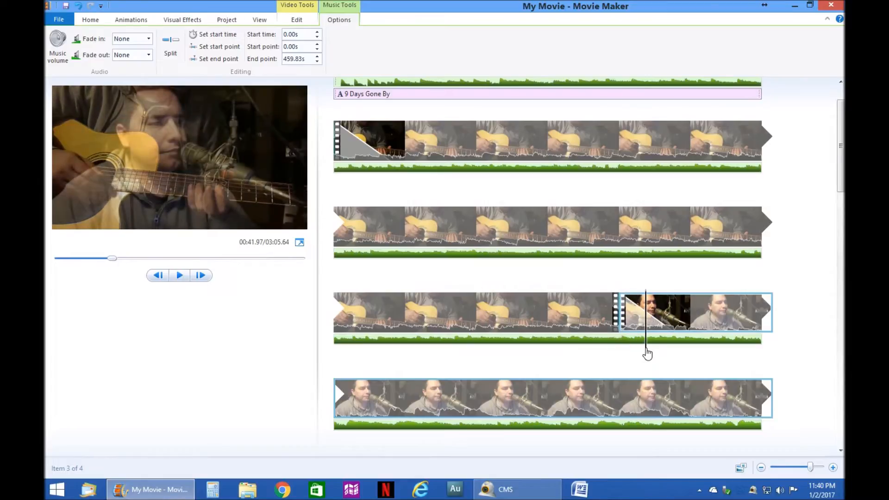
{"action": "right_click", "coordinate": [647, 333]}
{"action": "left_click", "coordinate": [668, 407]}
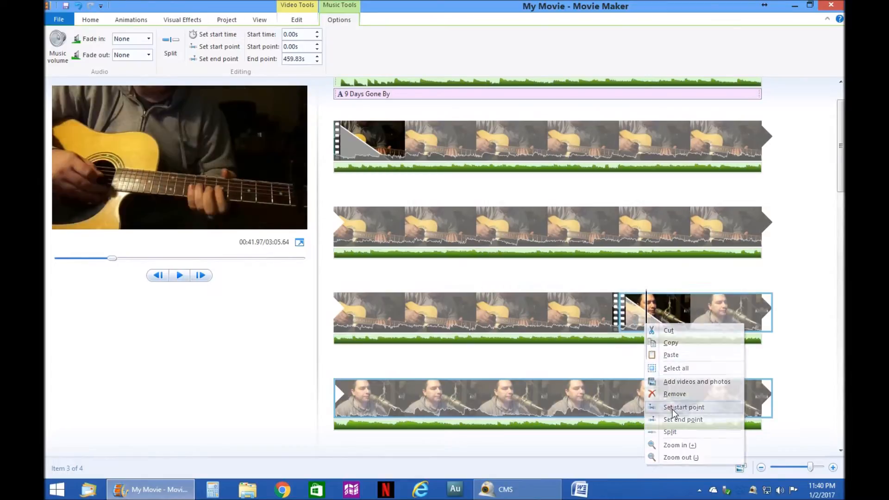
- Play the newly trimmed vocal clip from 0:45.40 to about 0:47 to check whether the singing matches the music
{"action": "left_click", "coordinate": [353, 423]}
{"action": "mouse_move", "coordinate": [338, 427]}
{"action": "left_mouse_down"}
{"action": "mouse_move", "coordinate": [373, 433]}
{"action": "mouse_move", "coordinate": [348, 434]}
{"action": "left_mouse_up"}
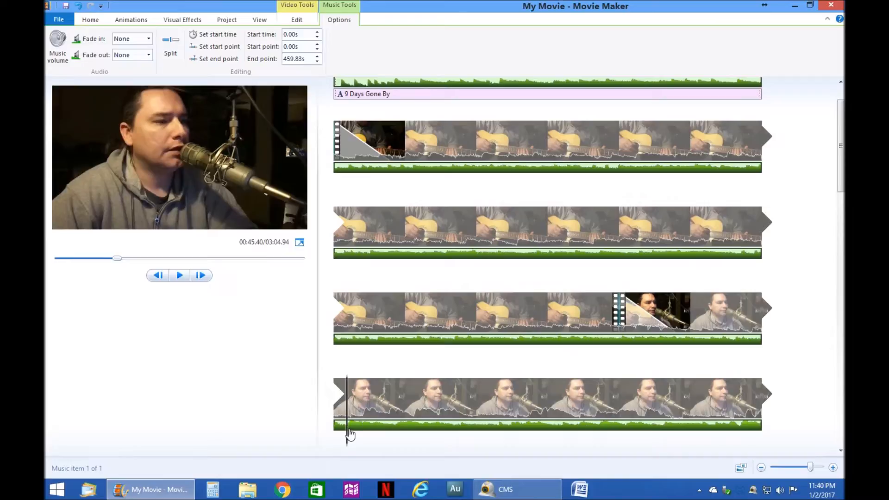
{"action": "key", "text": "space"}
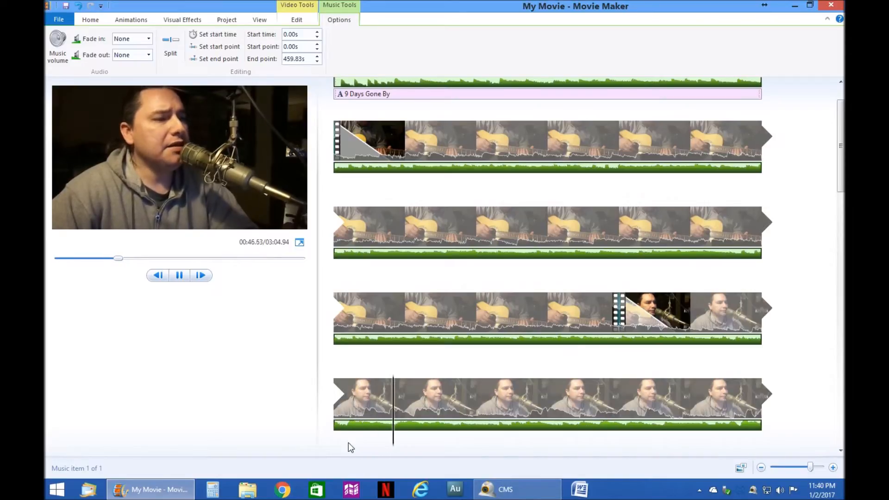
{"action": "left_click", "coordinate": [346, 400]}
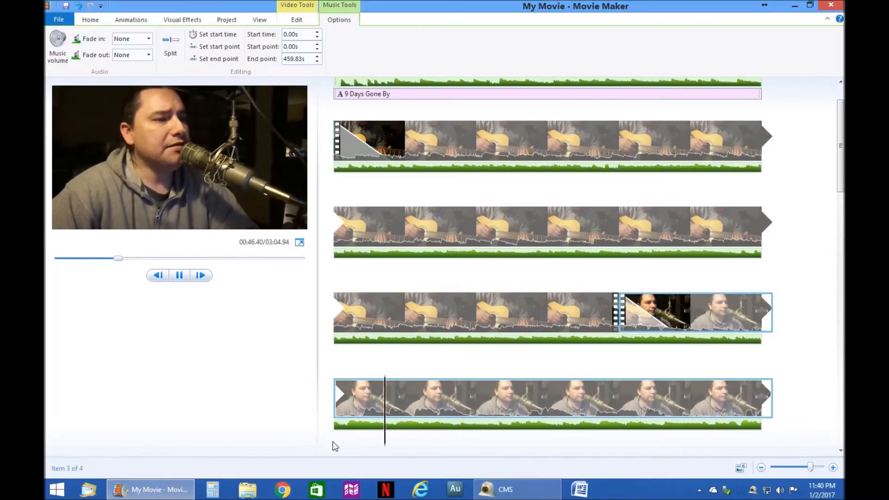
{"action": "key", "text": "space"}
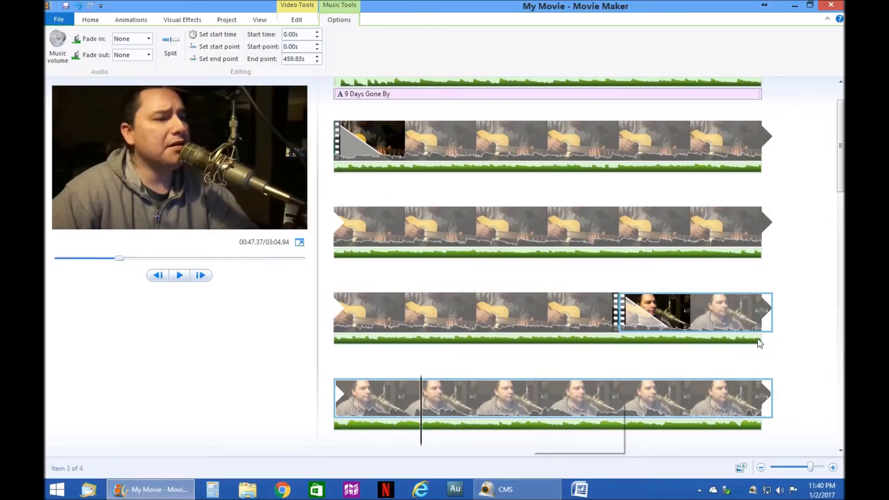
- Trim slightly more off the vocal clip by setting its start point at 0:41.63, early in the crossfade
{"action": "left_click", "coordinate": [693, 334]}
{"action": "left_click_drag", "start_coordinate": [693, 338], "coordinate": [634, 342]}
{"action": "right_click", "coordinate": [634, 343]}
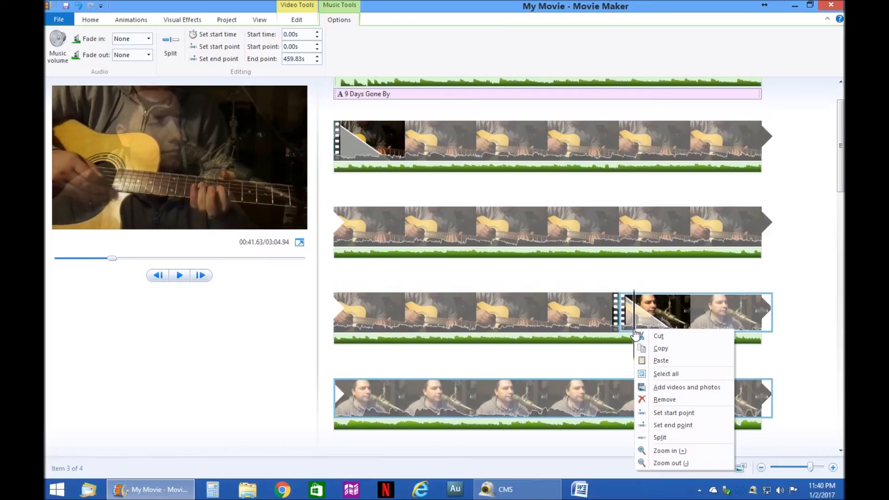
{"action": "left_click", "coordinate": [676, 413]}
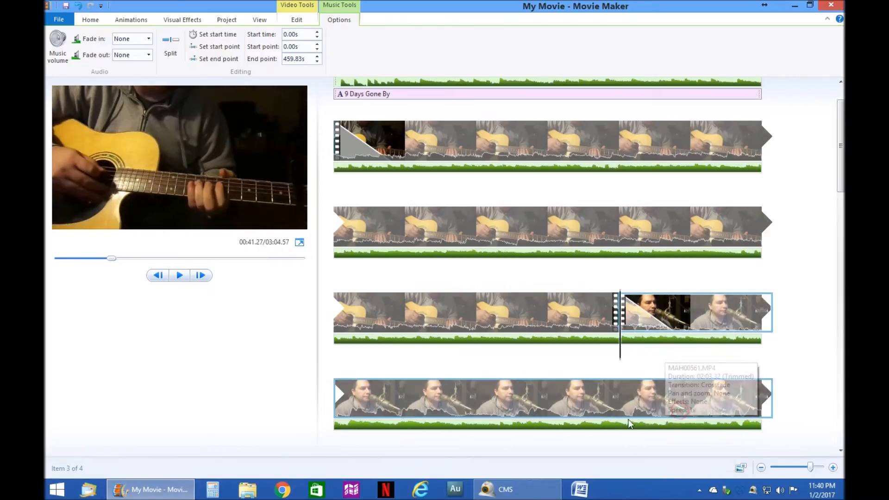
- Play the vocal clip from 0:45.40 to 0:53.57 to check its lip sync against the mixdown
{"action": "left_click", "coordinate": [346, 402]}
{"action": "left_click_drag", "start_coordinate": [336, 426], "coordinate": [348, 438]}
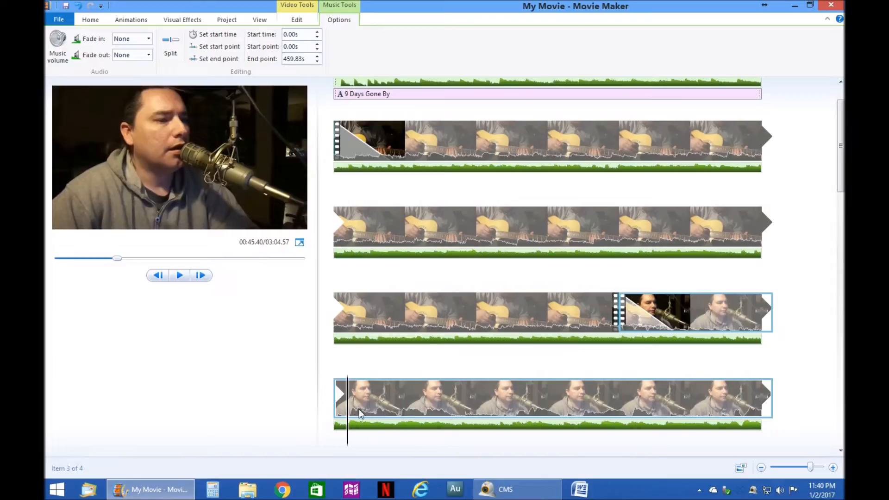
{"action": "key", "text": "space"}
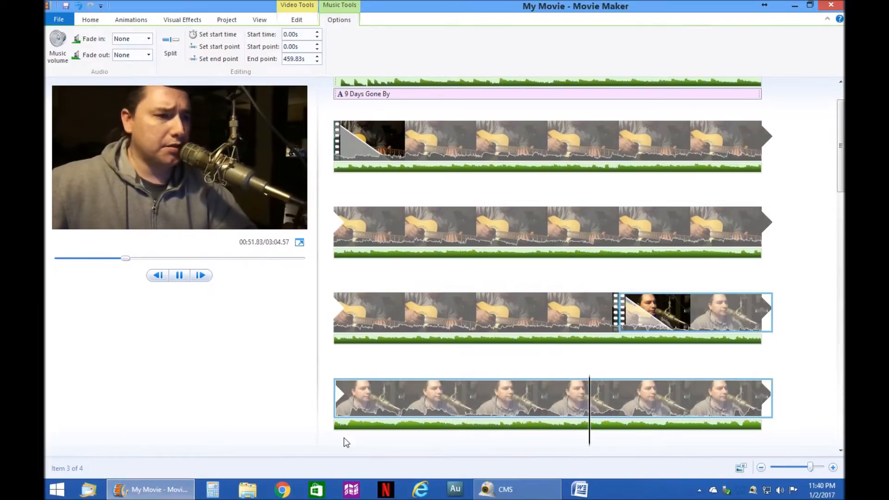
{"action": "key", "text": "space"}
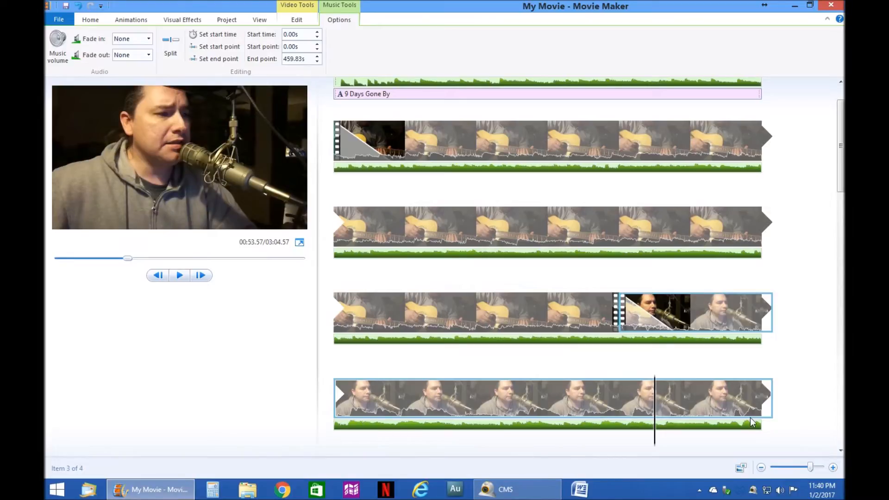
- Adjust the vocal clip's video volume and play from 0:39.40 in the guitar clip through the crossfade into the singing
{"action": "left_click", "coordinate": [715, 306]}
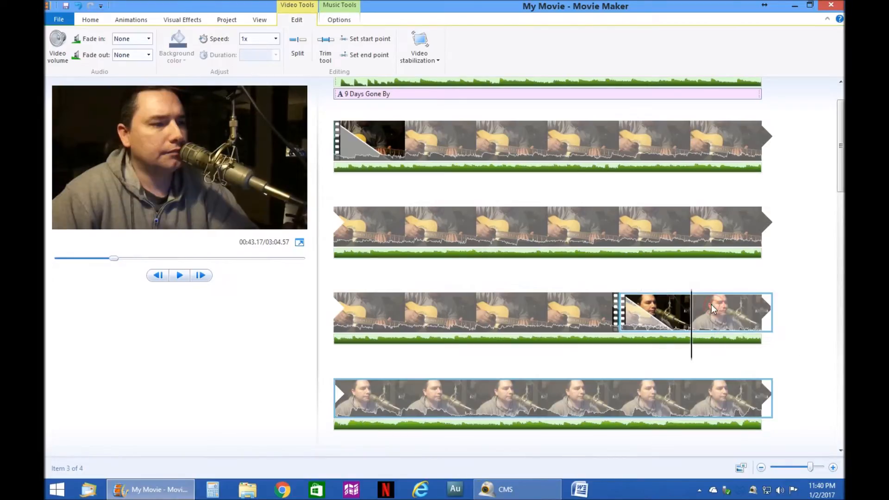
{"action": "left_click", "coordinate": [53, 63]}
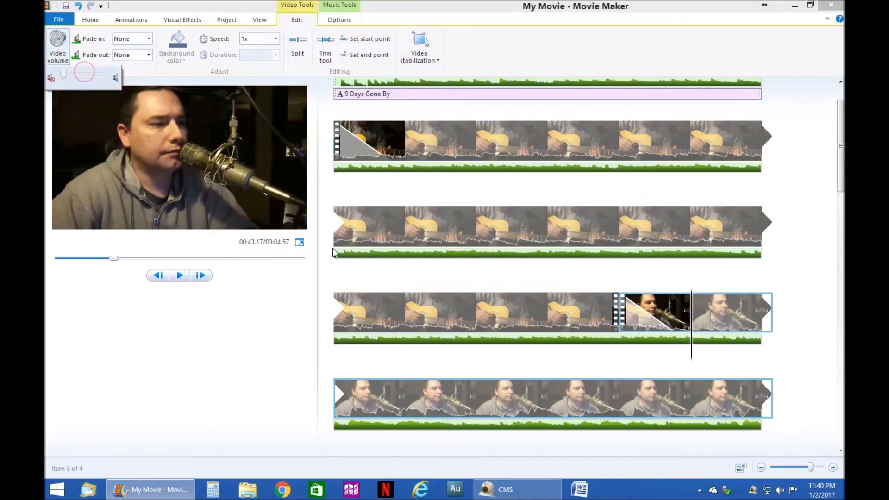
{"action": "left_click", "coordinate": [551, 317]}
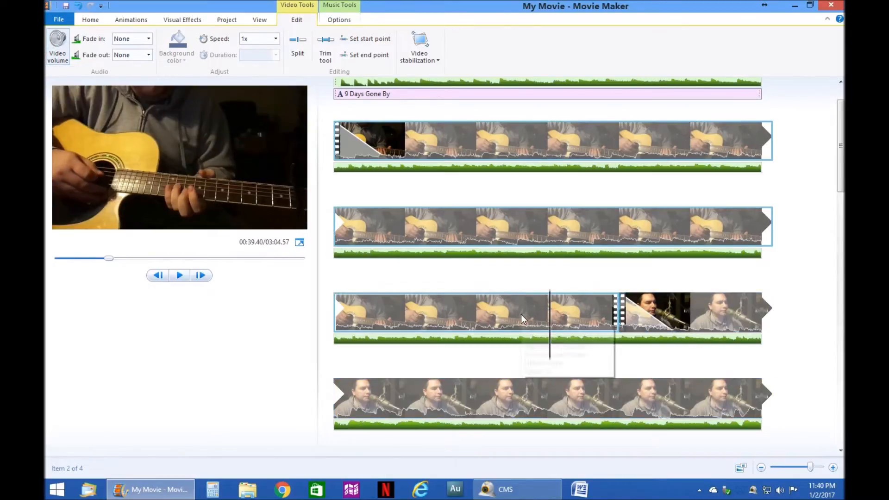
{"action": "key", "text": "space"}
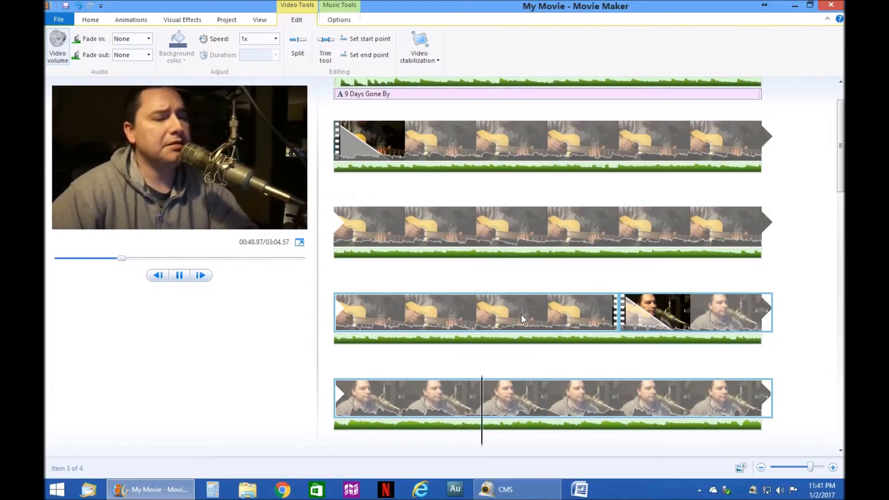
{"action": "key", "text": "space"}
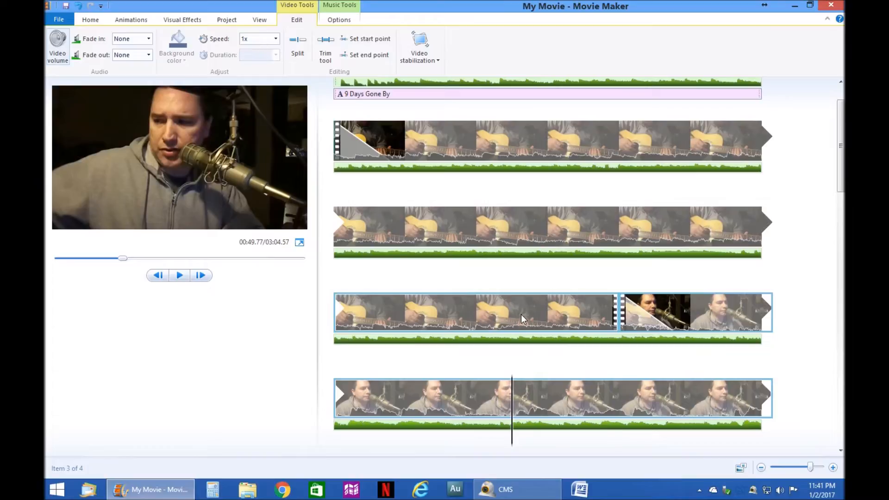
{"action": "key", "text": "space"}
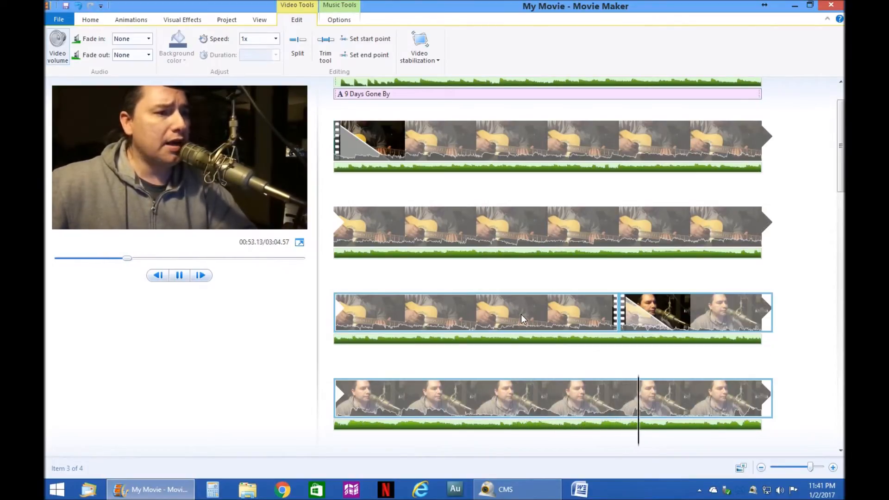
{"action": "key", "text": "space"}
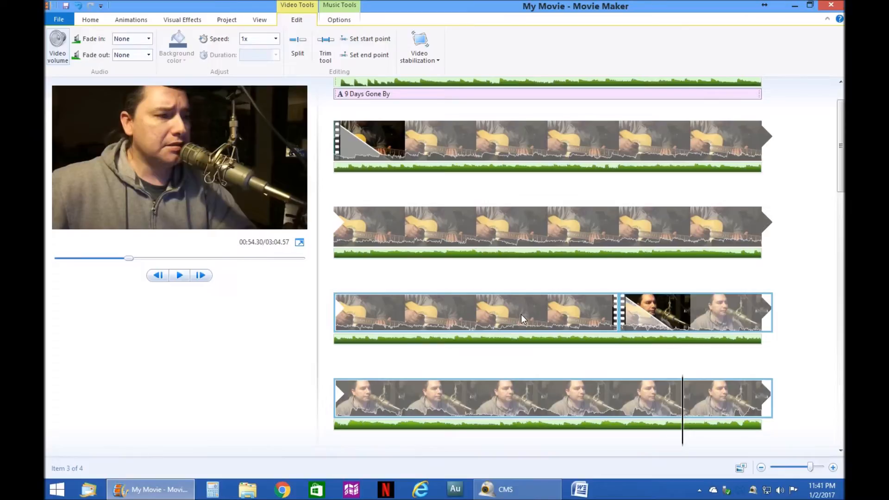
- Return to the start of the project and play the movie from the opening title
{"action": "left_click", "coordinate": [520, 315], "text": "ctrl"}
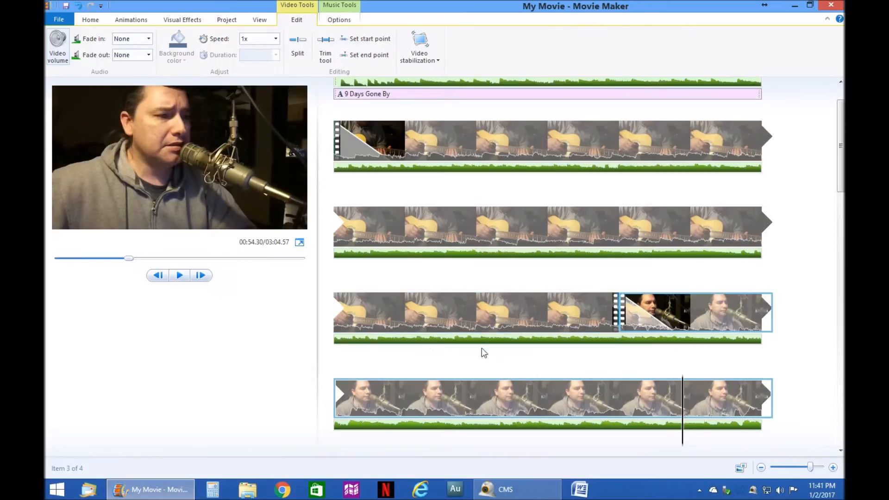
{"action": "scroll", "coordinate": [610, 351], "scroll_direction": "down", "scroll_amount": 3}
{"action": "scroll", "coordinate": [610, 351], "scroll_direction": "up", "scroll_amount": 5}
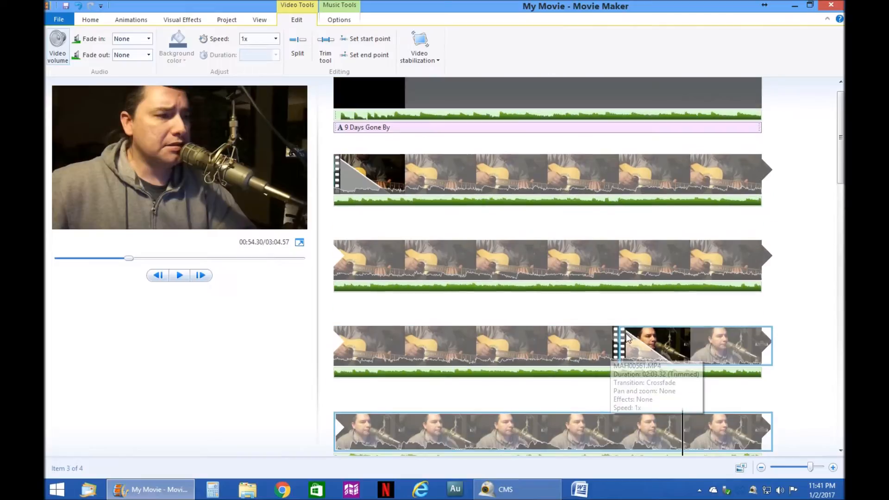
{"action": "left_click", "coordinate": [602, 364], "text": "ctrl"}
{"action": "left_click", "coordinate": [407, 105]}
{"action": "key", "text": "alt+space"}
{"action": "key", "text": "Escape"}
{"action": "left_click", "coordinate": [351, 112]}
{"action": "key", "text": "space"}
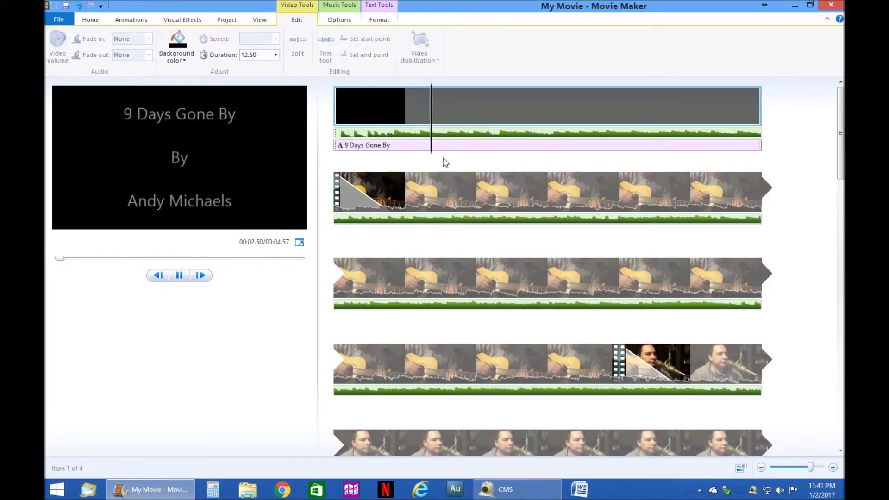
- Preview the guitar clip from its opening transition and again from about 0:39 through the crossfade, stopping at 0:59.23
{"action": "left_click", "coordinate": [390, 190]}
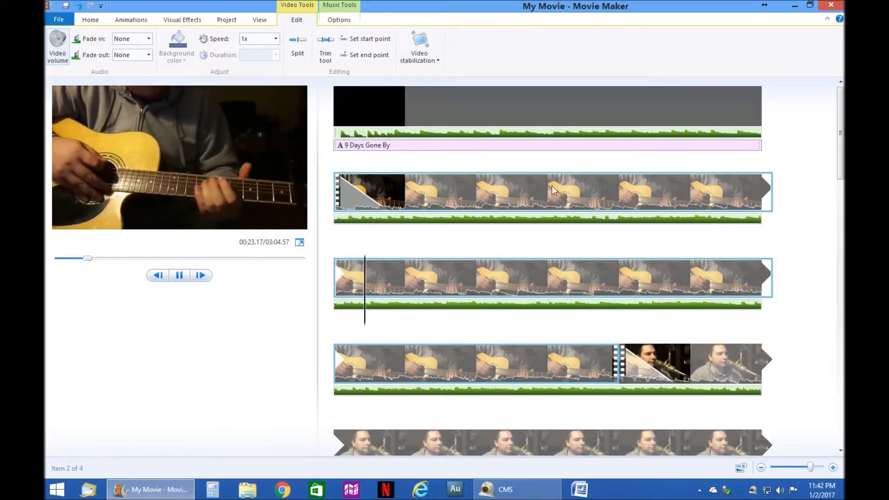
{"action": "key", "text": "space"}
{"action": "left_click", "coordinate": [545, 353]}
{"action": "key", "text": "space"}
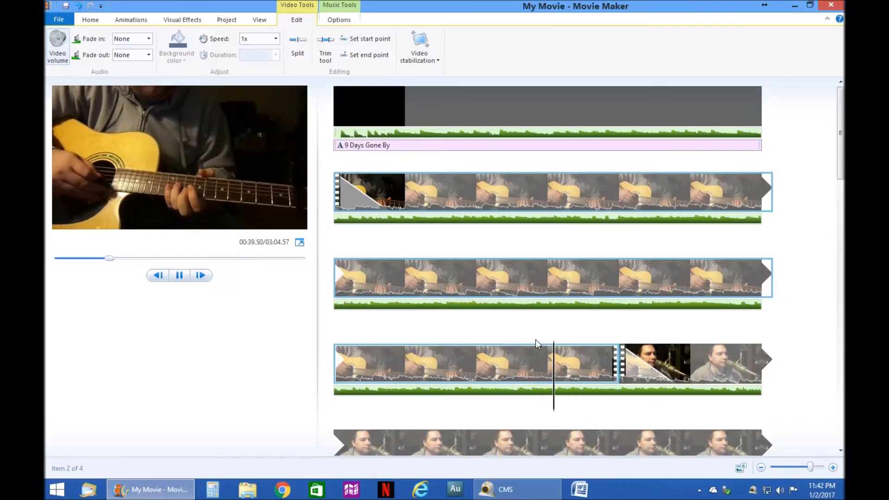
{"action": "scroll", "coordinate": [537, 340], "scroll_direction": "down", "scroll_amount": 3}
{"action": "scroll", "coordinate": [543, 339], "scroll_direction": "down", "scroll_amount": 1}
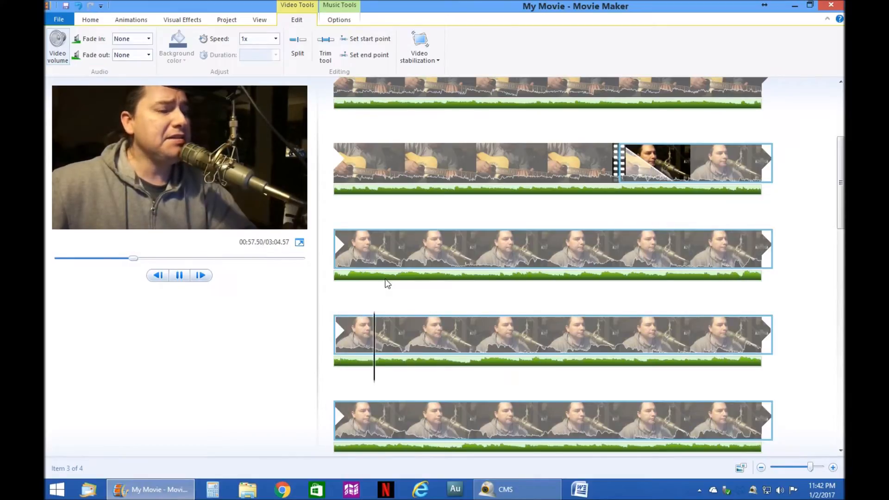
{"action": "scroll", "coordinate": [488, 284], "scroll_direction": "down", "scroll_amount": 1}
{"action": "key", "text": "space"}
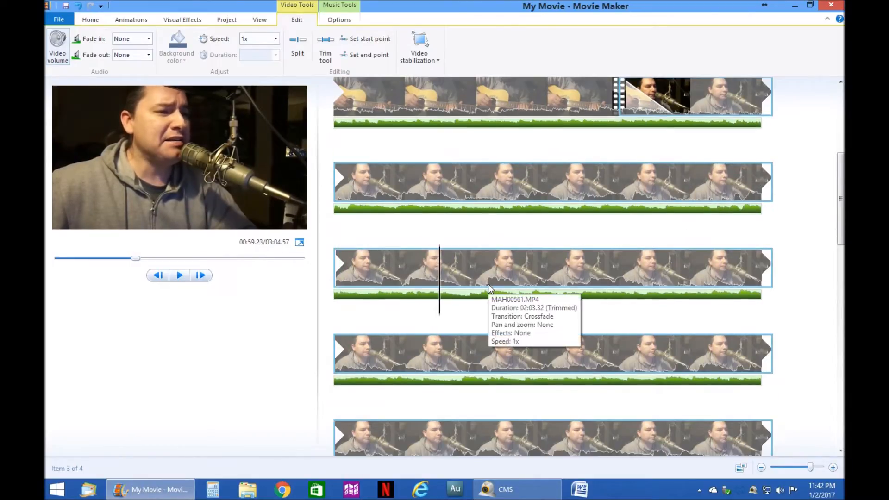
- Continue playing the vocal clip from 0:59.23 and replay the passage around 1:34 to check its sync, stopping at 1:36.63
{"action": "scroll", "coordinate": [489, 285], "scroll_direction": "down", "scroll_amount": 2}
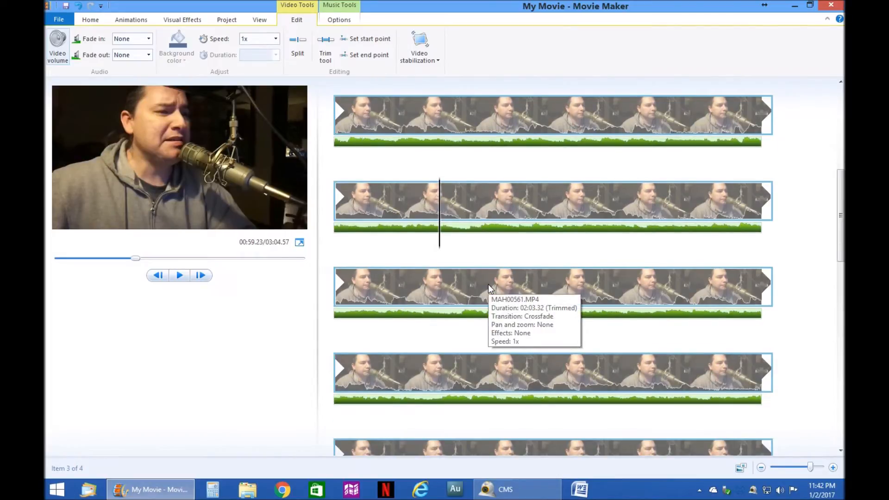
{"action": "key", "text": "space"}
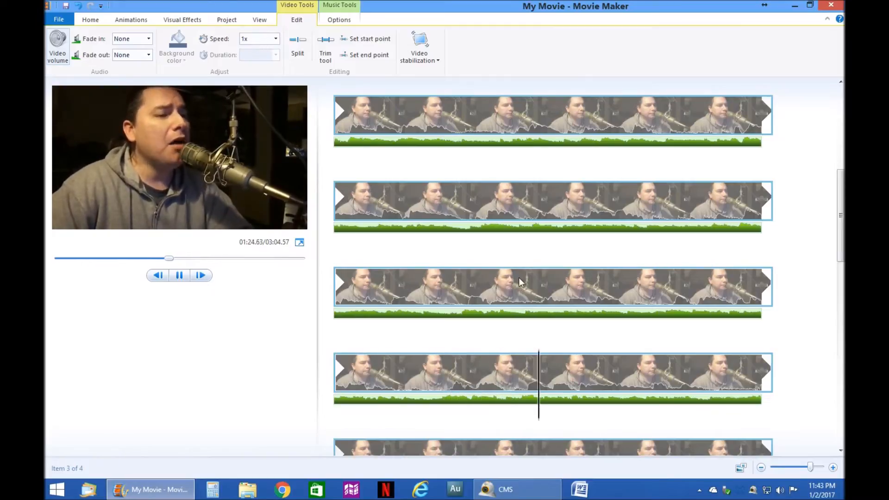
{"action": "scroll", "coordinate": [520, 281], "scroll_direction": "down", "scroll_amount": 2}
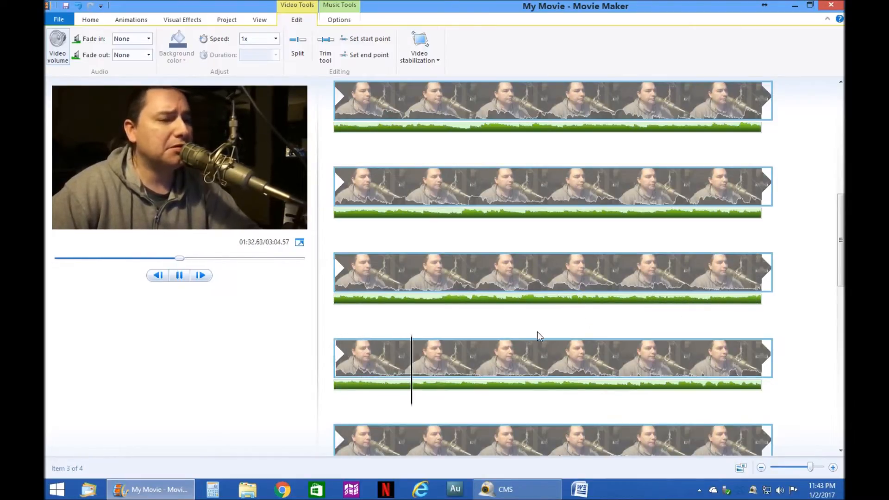
{"action": "key", "text": "space"}
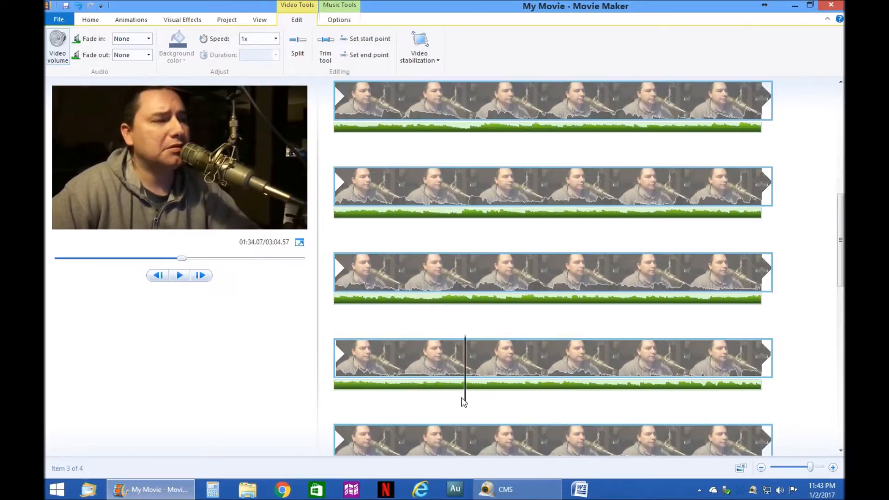
{"action": "left_click_drag", "start_coordinate": [465, 370], "coordinate": [359, 372]}
{"action": "key", "text": "space"}
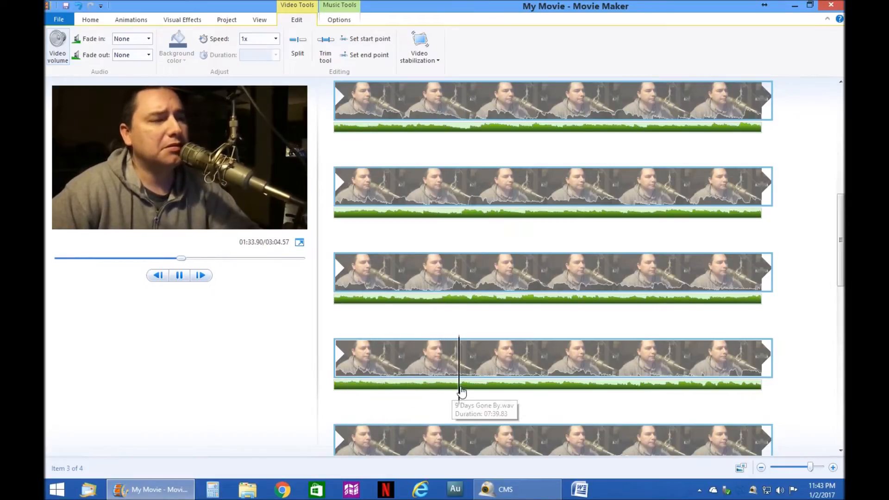
{"action": "key", "text": "space"}
{"action": "left_click_drag", "start_coordinate": [499, 374], "coordinate": [583, 318]}
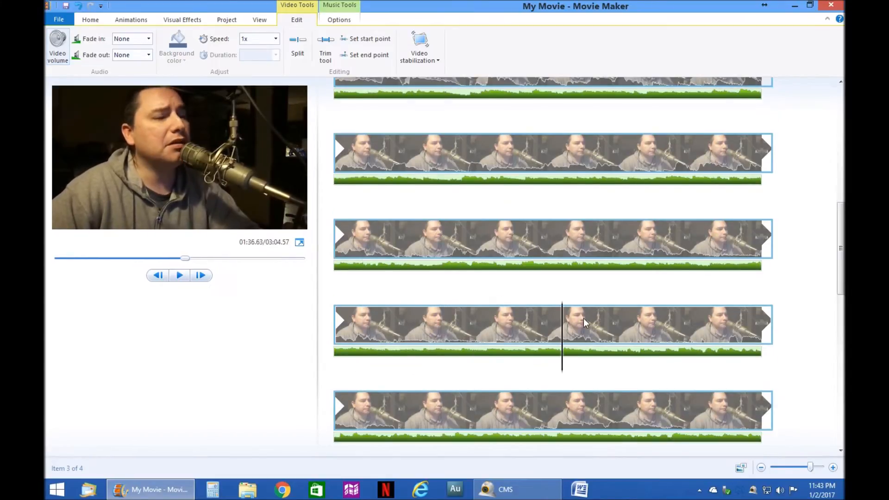
- Examine the end of the vocal footage where it meets the final guitar clip, placing the playhead at 2:10.47
{"action": "scroll", "coordinate": [654, 337], "scroll_direction": "down", "scroll_amount": 8}
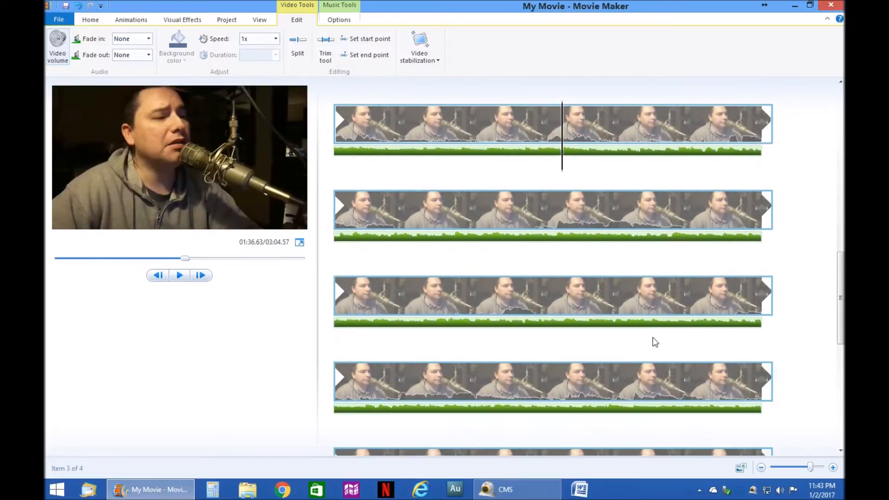
{"action": "scroll", "coordinate": [652, 337], "scroll_direction": "up", "scroll_amount": 6}
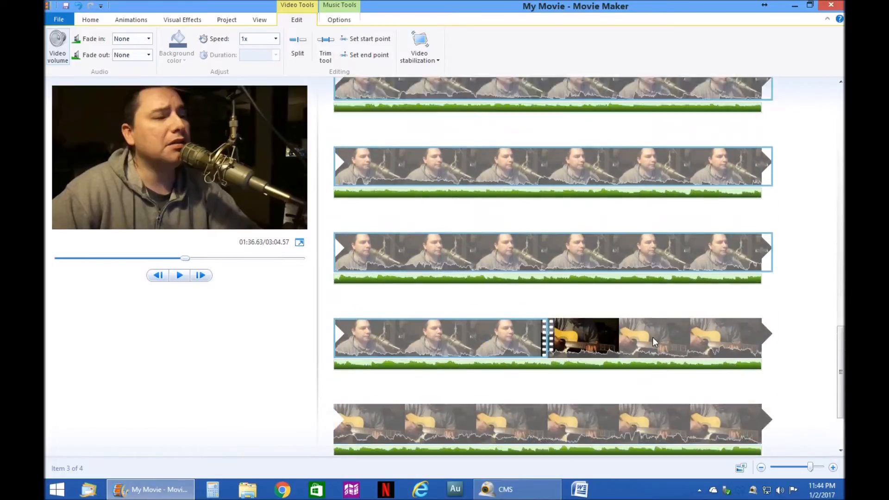
{"action": "scroll", "coordinate": [652, 337], "scroll_direction": "up", "scroll_amount": 3}
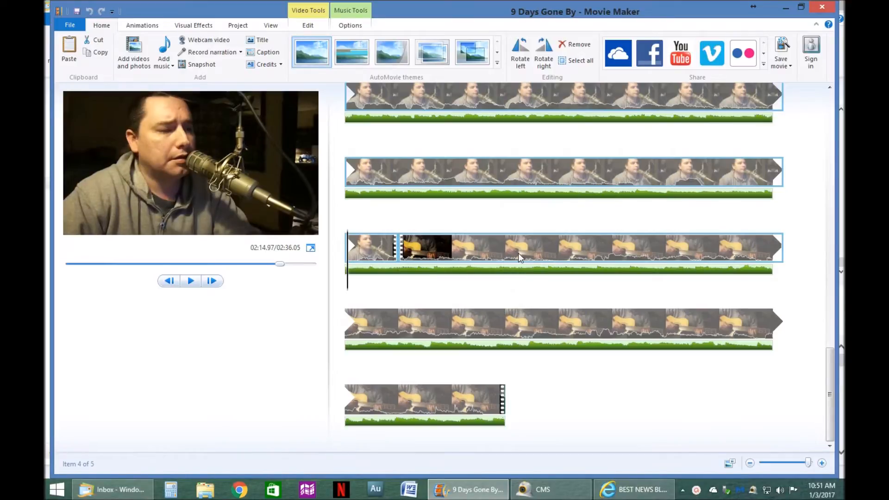
{"action": "left_click", "coordinate": [603, 177]}
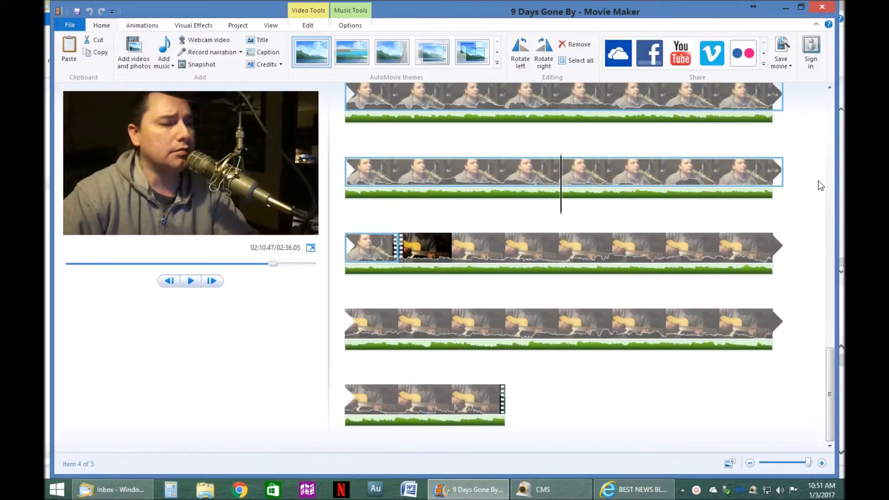
- Play from 2:10.47 into the final guitar clip, replay the vocal ending, and split the vocal clip at about 2:12.07
{"action": "key", "text": "space"}
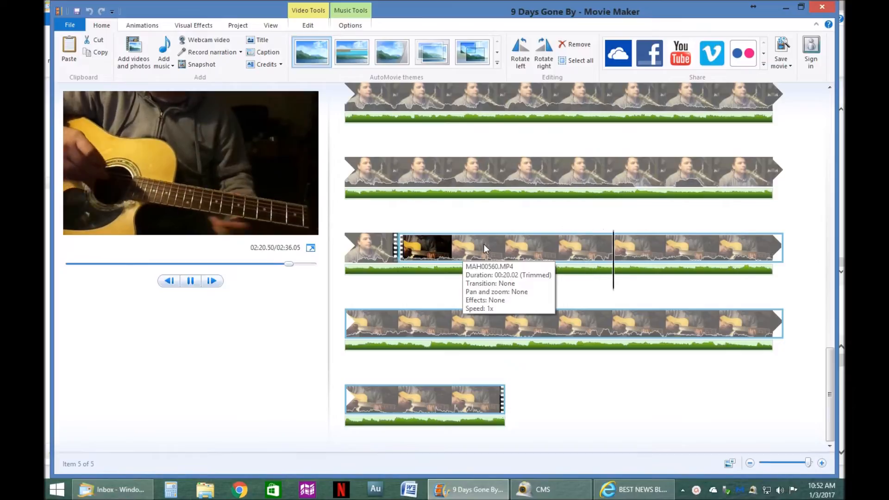
{"action": "key", "text": "space"}
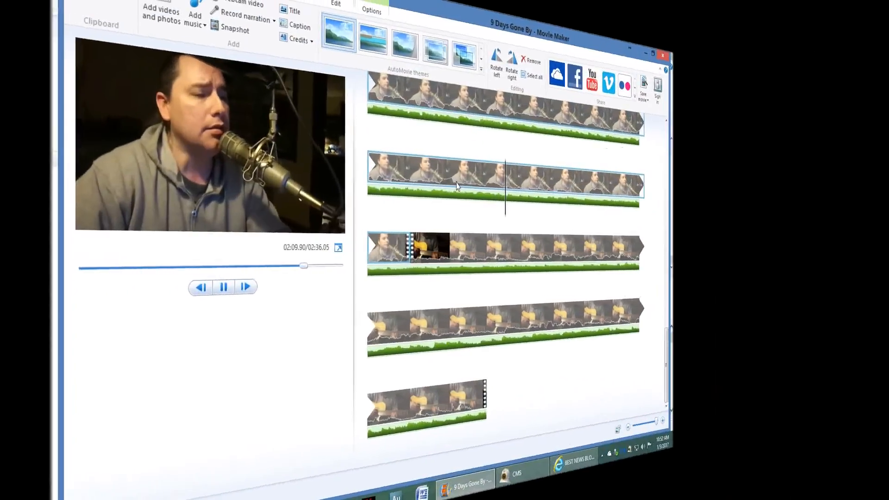
{"action": "left_click_drag", "start_coordinate": [570, 175], "coordinate": [639, 182]}
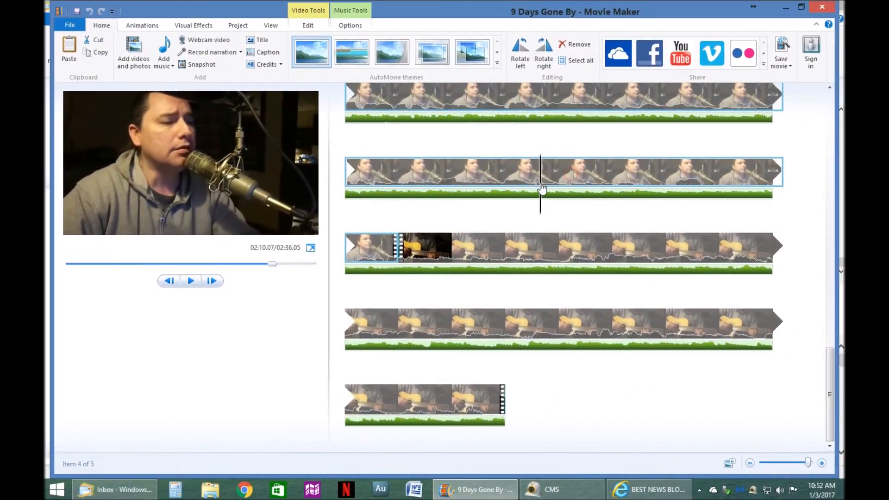
{"action": "right_click", "coordinate": [639, 181]}
{"action": "left_click", "coordinate": [686, 282]}
- Move the final guitar clip ahead of the split-off vocal segment so that it starts at 2:12.07
{"action": "left_click", "coordinate": [456, 243]}
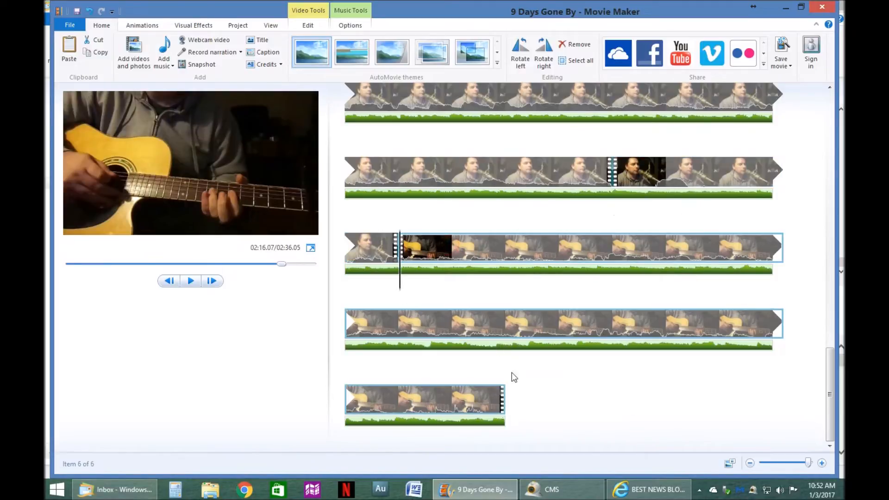
{"action": "scroll", "coordinate": [520, 291], "scroll_direction": "up", "scroll_amount": 10}
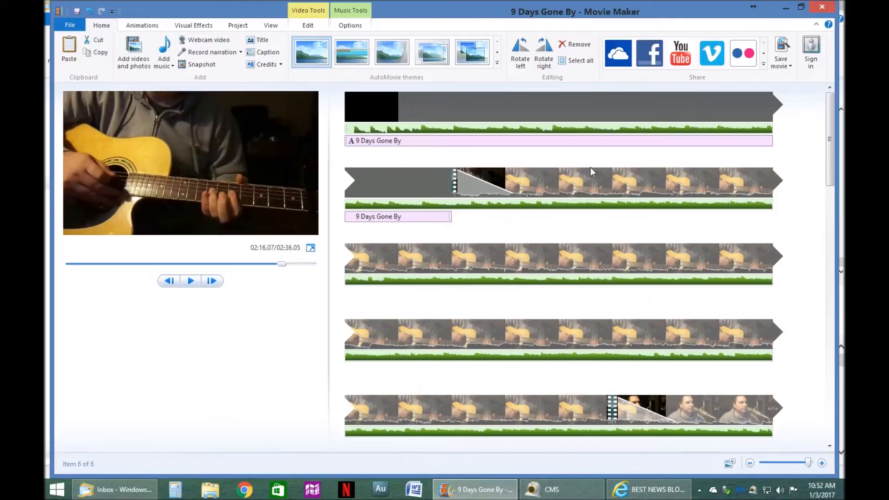
{"action": "scroll", "coordinate": [584, 277], "scroll_direction": "down", "scroll_amount": 5}
{"action": "scroll", "coordinate": [583, 278], "scroll_direction": "down", "scroll_amount": 5}
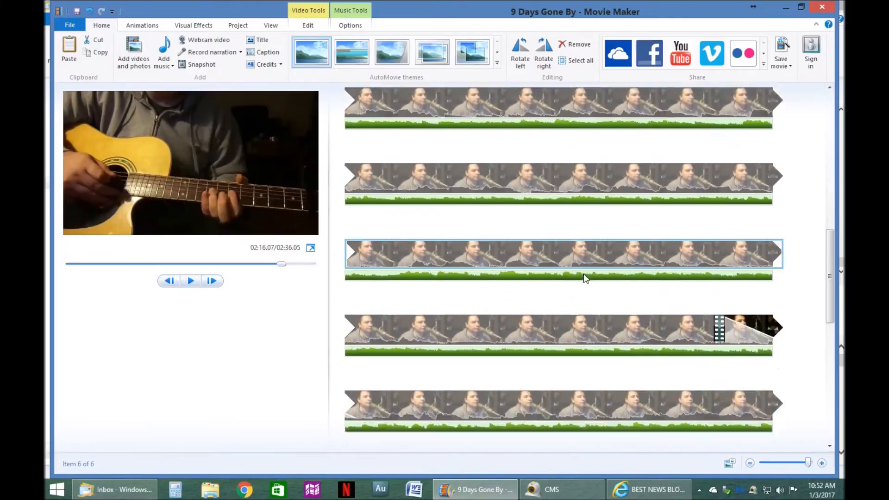
{"action": "scroll", "coordinate": [582, 271], "scroll_direction": "down", "scroll_amount": 5}
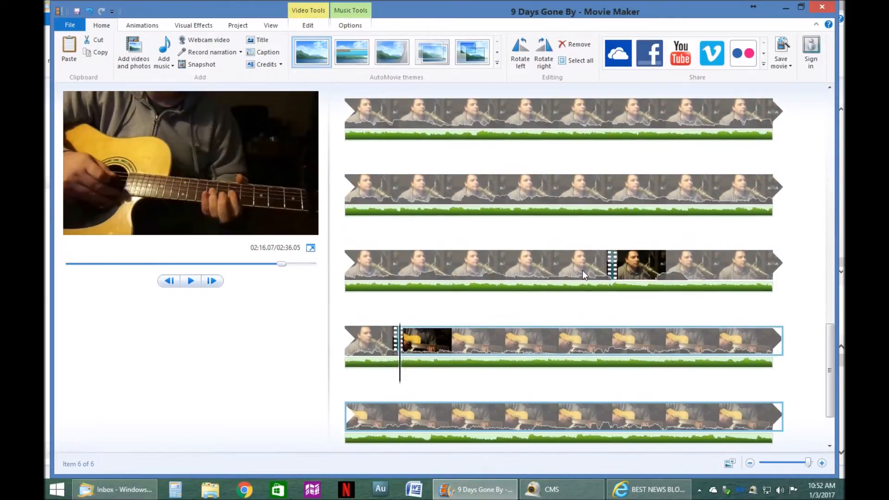
{"action": "left_click_drag", "start_coordinate": [421, 260], "coordinate": [615, 183]}
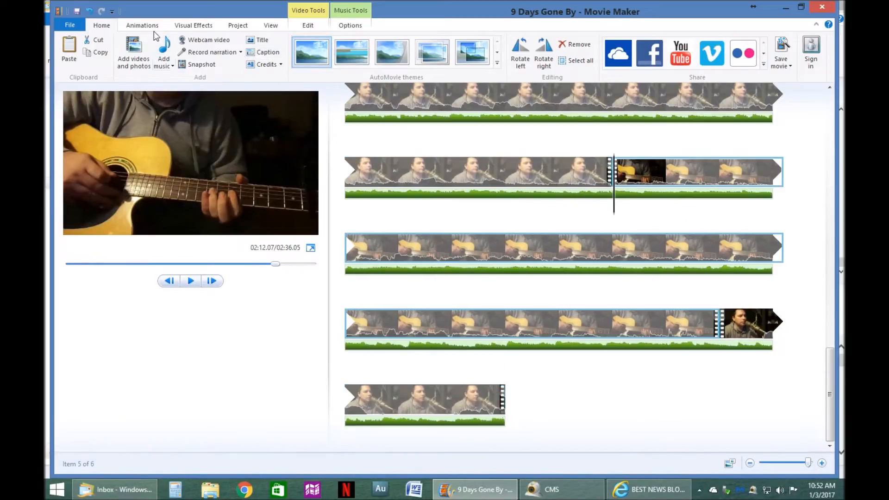
- Apply the nested-rectangles transition to the start of the moved guitar clip and play the movie through it
{"action": "left_click", "coordinate": [140, 25]}
{"action": "left_click", "coordinate": [425, 52]}
{"action": "left_click", "coordinate": [281, 55]}
{"action": "left_click", "coordinate": [453, 172]}
{"action": "key", "text": "space"}
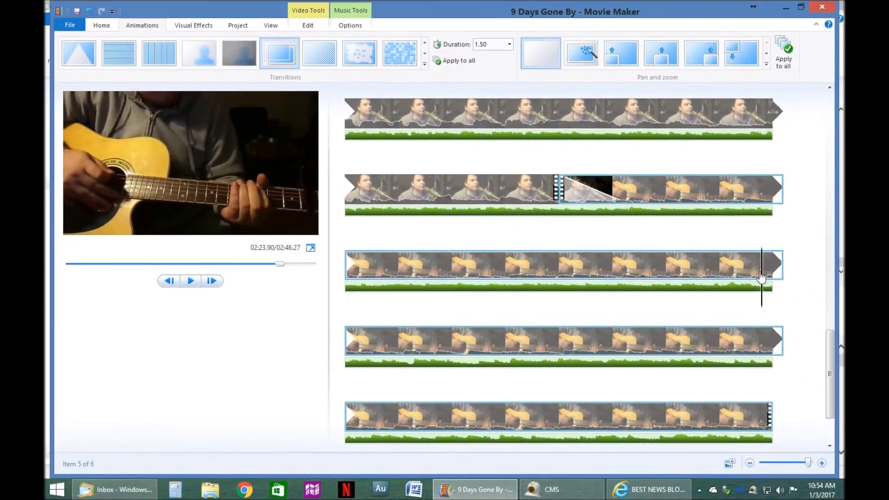
- Replay the guitar passage around 2:22 to find the cut, and split the guitar clip at 2:20.77
{"action": "left_click_drag", "start_coordinate": [761, 277], "coordinate": [700, 276]}
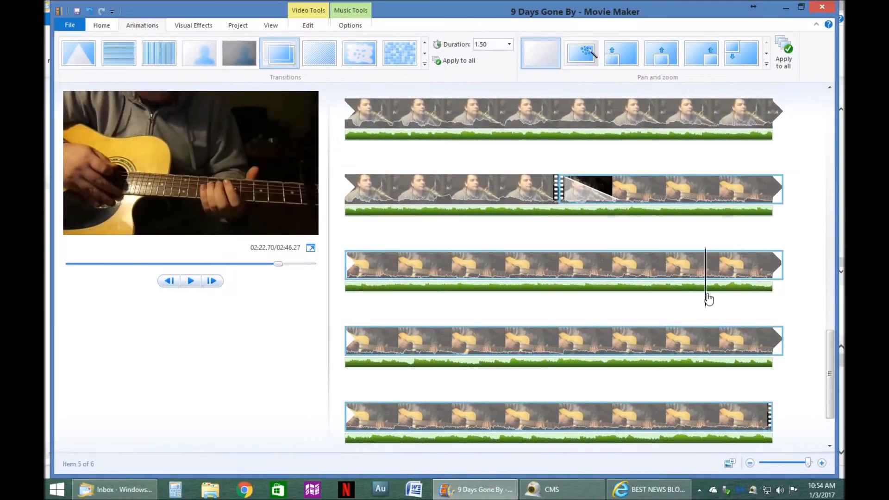
{"action": "key", "text": "space"}
{"action": "key", "text": "space"}
{"action": "left_click_drag", "start_coordinate": [738, 290], "coordinate": [614, 299]}
{"action": "key", "text": "space"}
{"action": "key", "text": "space"}
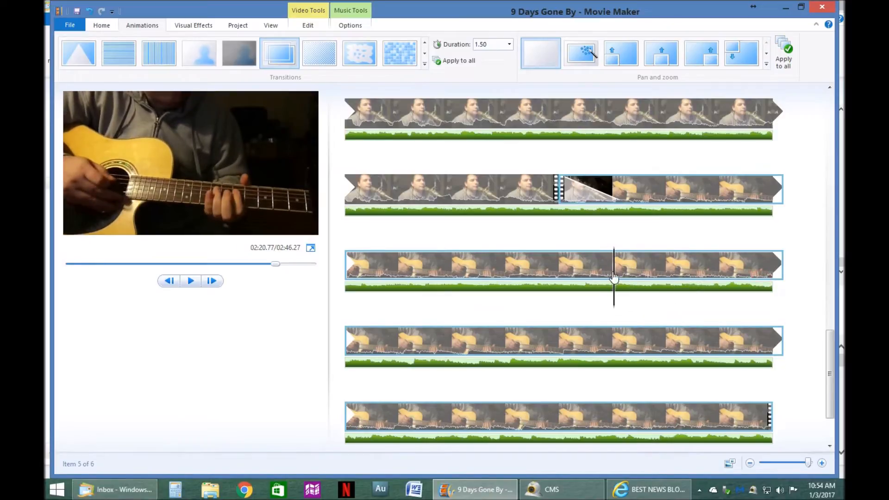
{"action": "right_click", "coordinate": [614, 276]}
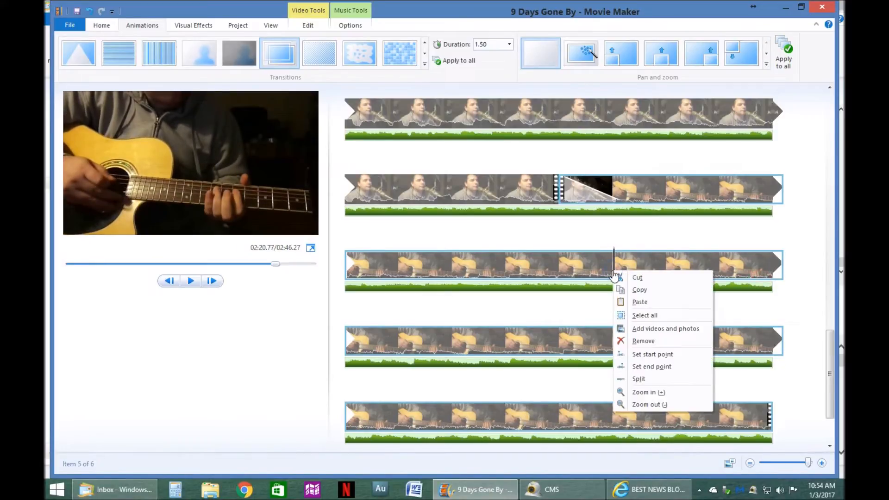
{"action": "left_click", "coordinate": [646, 378]}
- Delete the leftover vocal segment at the end of the project
{"action": "scroll", "coordinate": [548, 264], "scroll_direction": "down", "scroll_amount": 2}
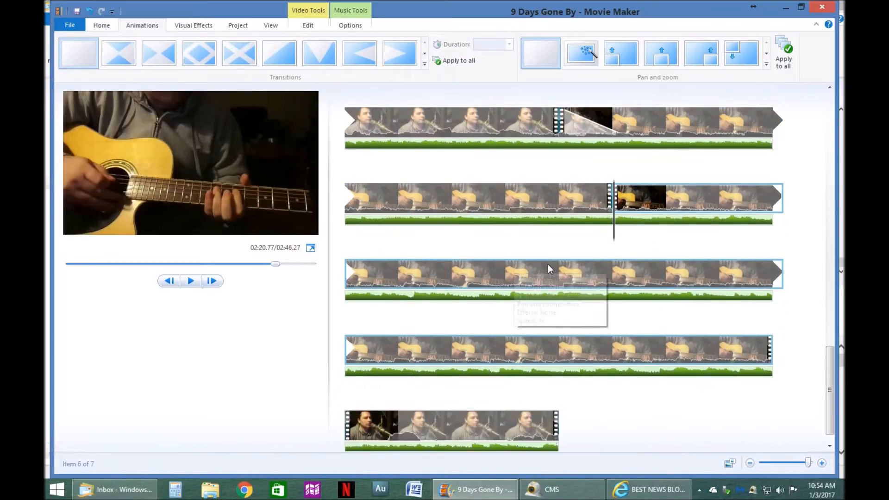
{"action": "left_click", "coordinate": [405, 403]}
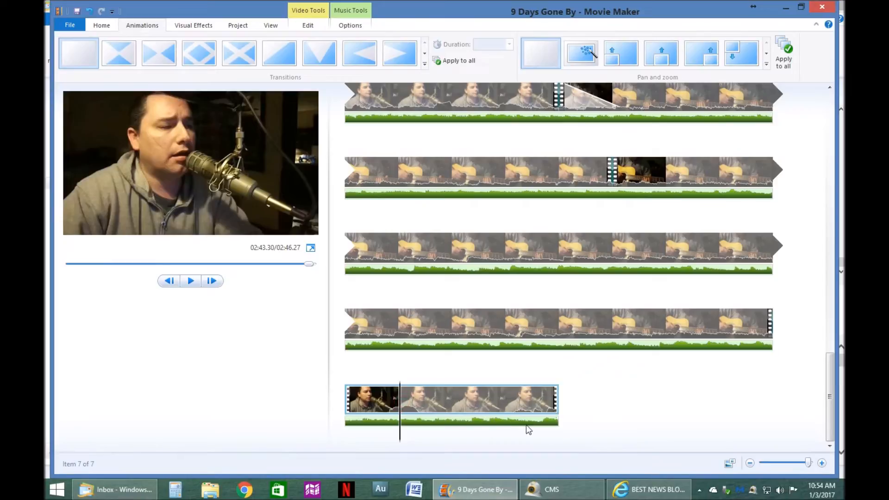
{"action": "key", "text": "Delete"}
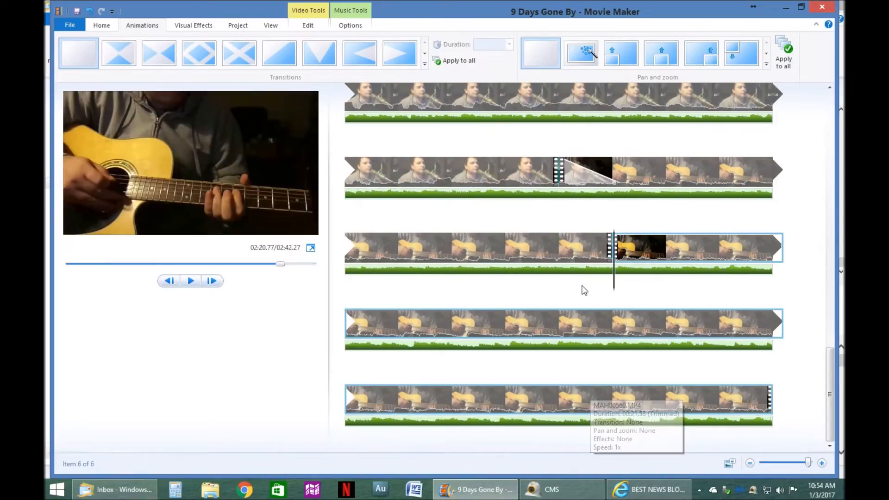
- Add the video MAH00564 from the 01-01-17 folder in Videos to the end of the project
{"action": "left_click", "coordinate": [101, 26]}
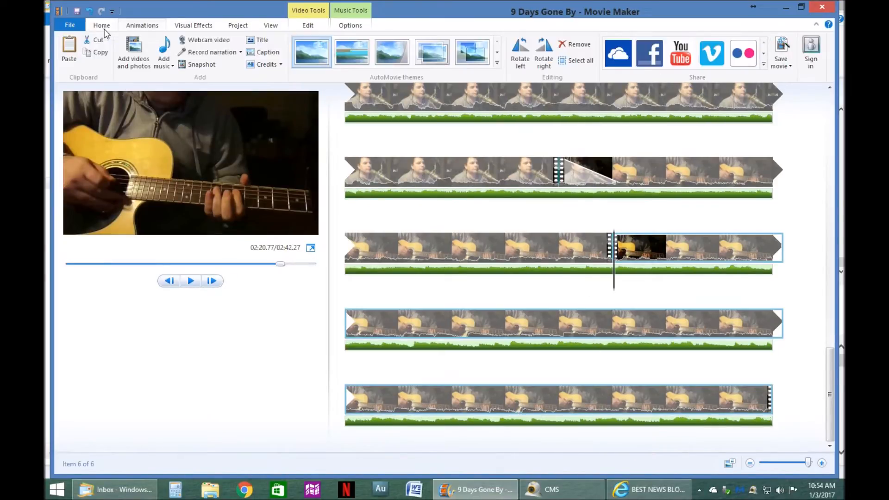
{"action": "left_click", "coordinate": [130, 48]}
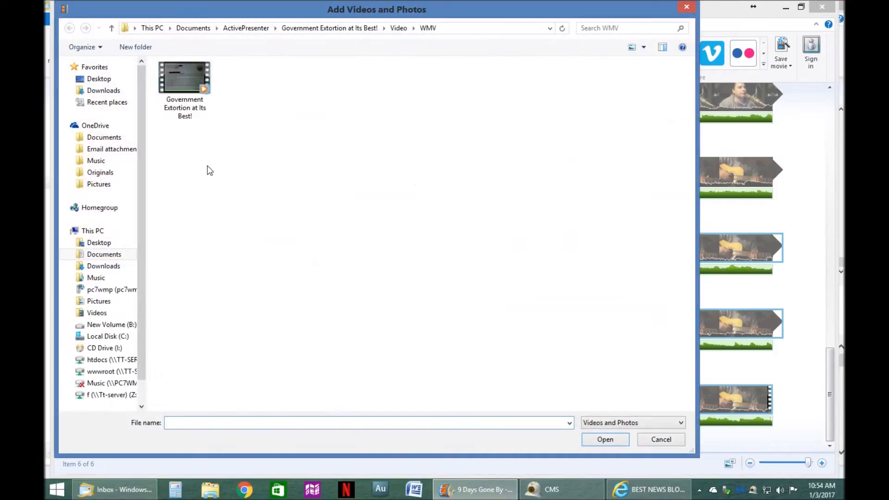
{"action": "left_click", "coordinate": [99, 313]}
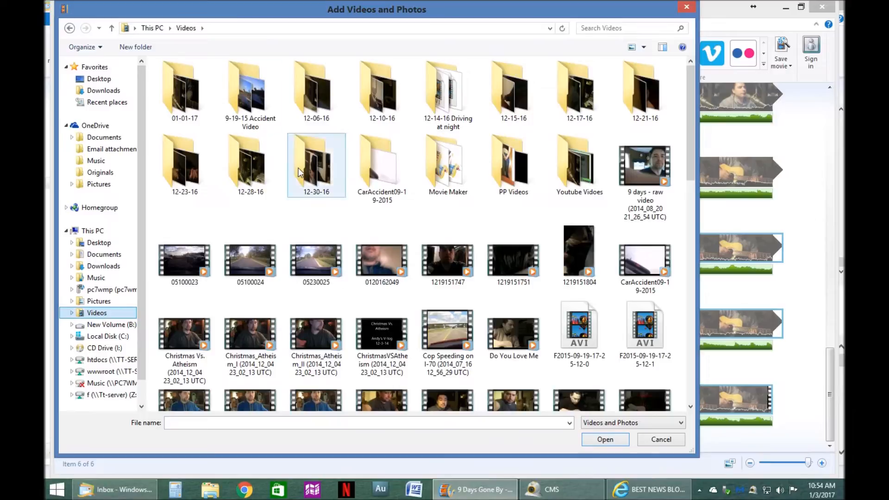
{"action": "double_click", "coordinate": [183, 90]}
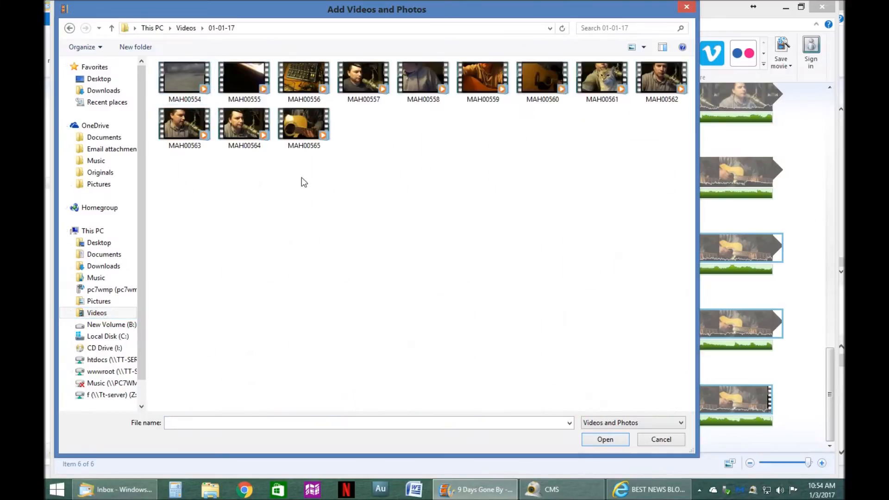
{"action": "left_click", "coordinate": [248, 128]}
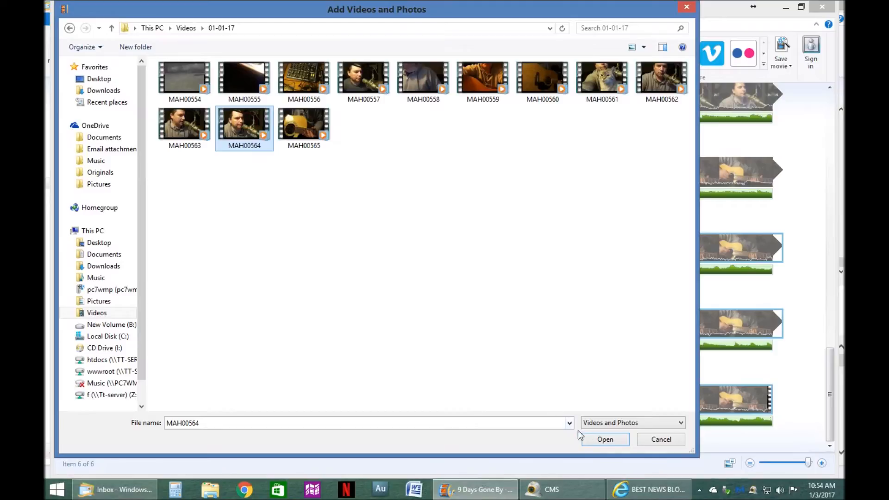
{"action": "left_click", "coordinate": [601, 438]}
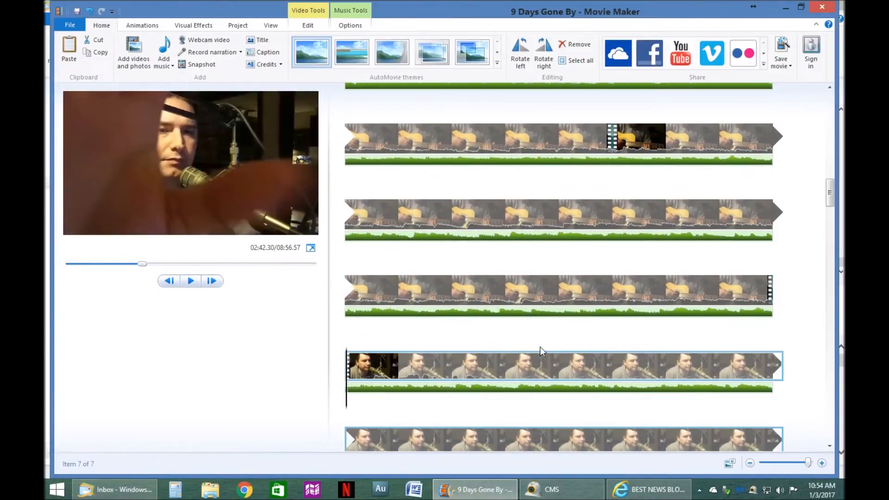
- Find the start of the usable footage in the MAH00564 clip and set its start point at 2:59.83
{"action": "left_click", "coordinate": [350, 439]}
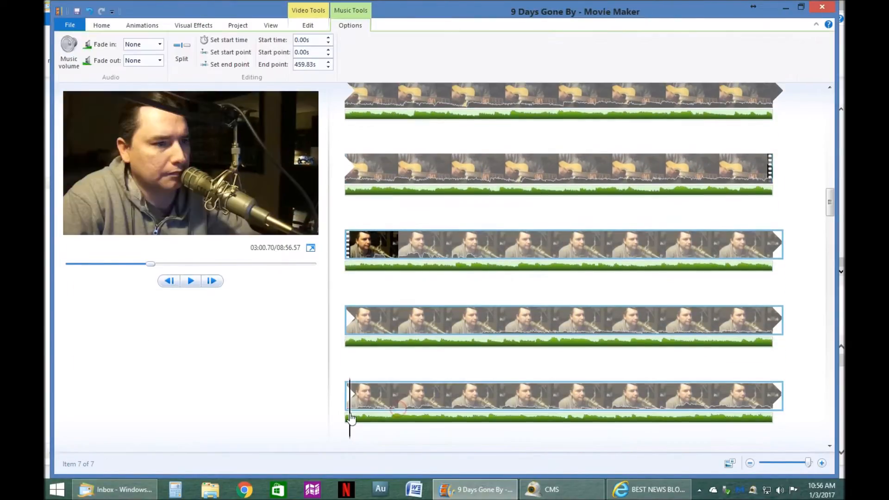
{"action": "left_click_drag", "start_coordinate": [395, 424], "coordinate": [361, 424]}
{"action": "mouse_move", "coordinate": [741, 331]}
{"action": "left_mouse_down"}
{"action": "mouse_move", "coordinate": [723, 331]}
{"action": "mouse_move", "coordinate": [731, 333]}
{"action": "left_mouse_up"}
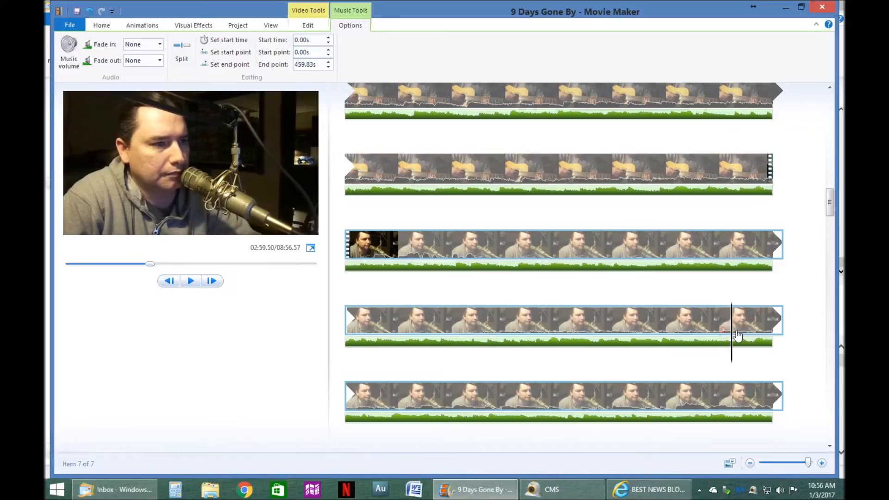
{"action": "right_click", "coordinate": [739, 332]}
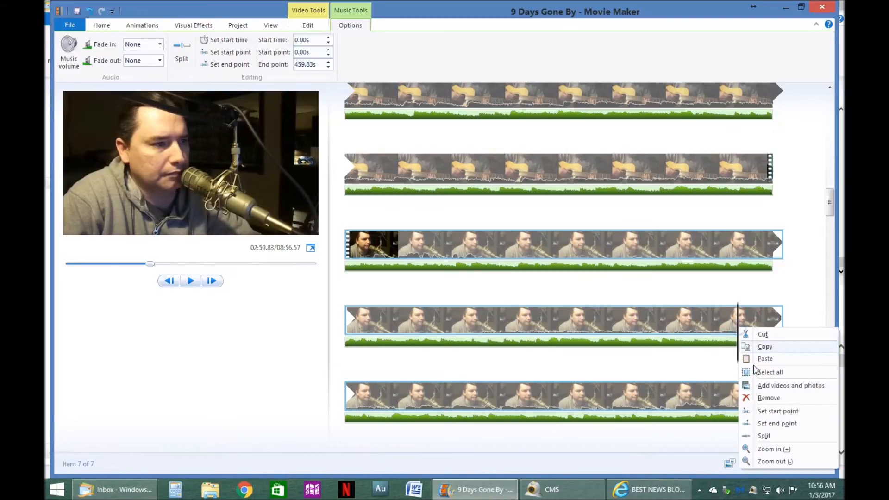
{"action": "left_click", "coordinate": [768, 411]}
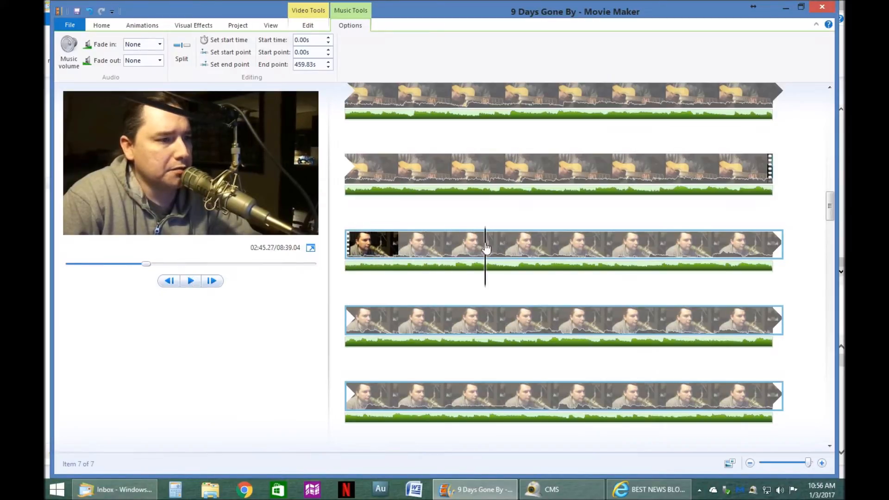
- Move the trimmed MAH00564 clip to the split between the two guitar segments at 2:20.77
{"action": "scroll", "coordinate": [609, 242], "scroll_direction": "up", "scroll_amount": 4}
{"action": "left_click_drag", "start_coordinate": [557, 340], "coordinate": [619, 120]}
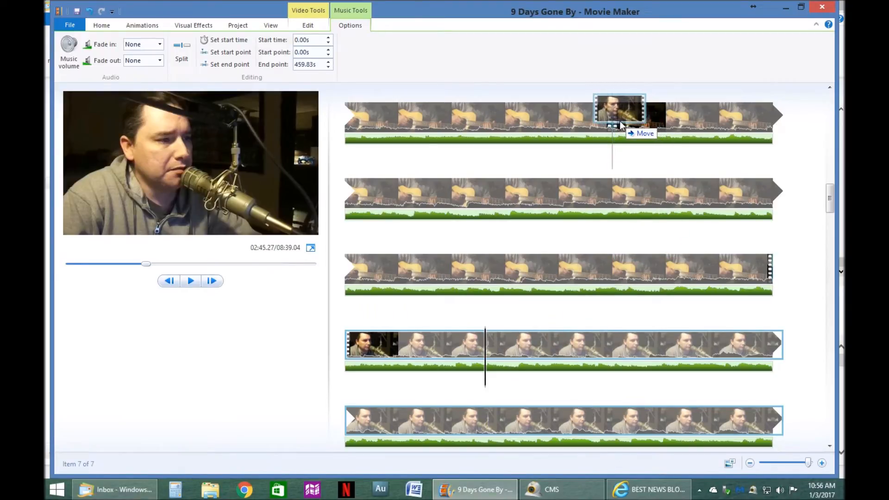
{"action": "left_click_drag", "start_coordinate": [621, 124], "coordinate": [627, 162]}
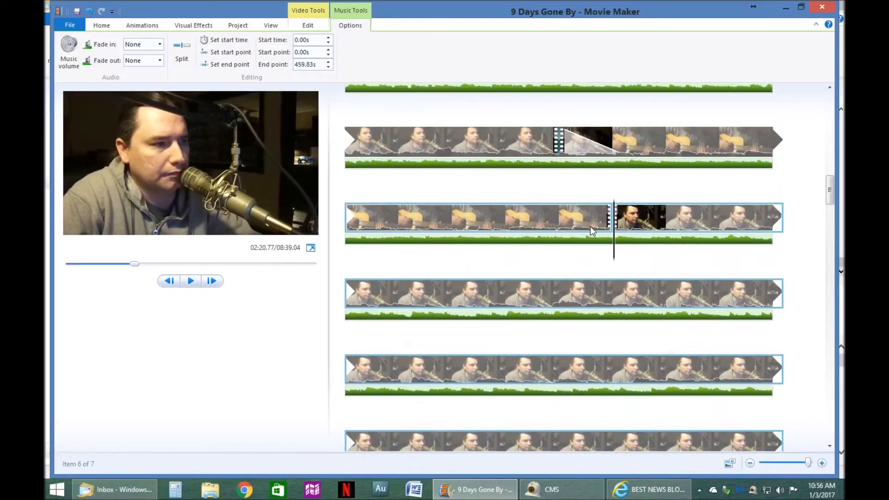
- Raise the music volume of the 9 Days Gone By.wav track
{"action": "left_click", "coordinate": [560, 227]}
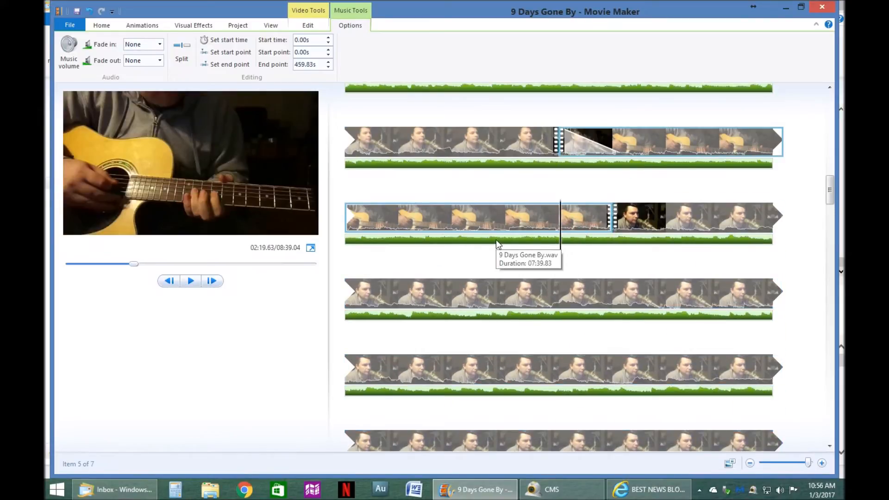
{"action": "left_click", "coordinate": [526, 237]}
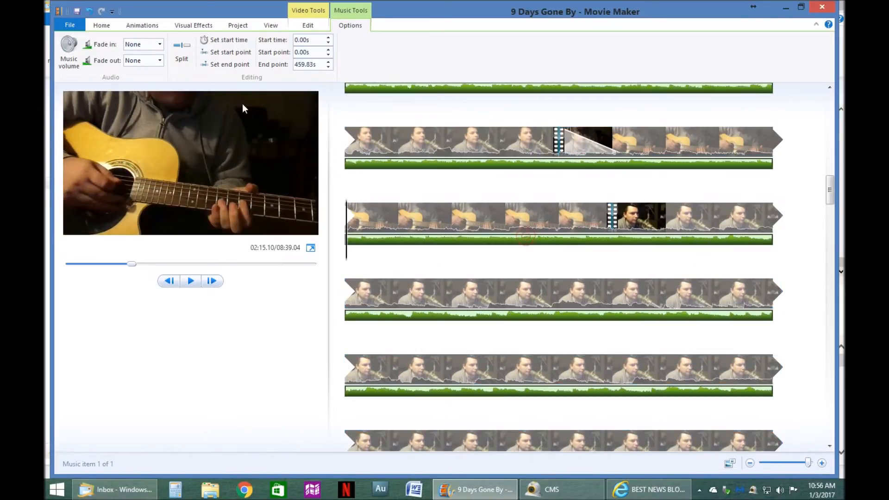
{"action": "left_click", "coordinate": [64, 60]}
{"action": "left_click", "coordinate": [104, 82]}
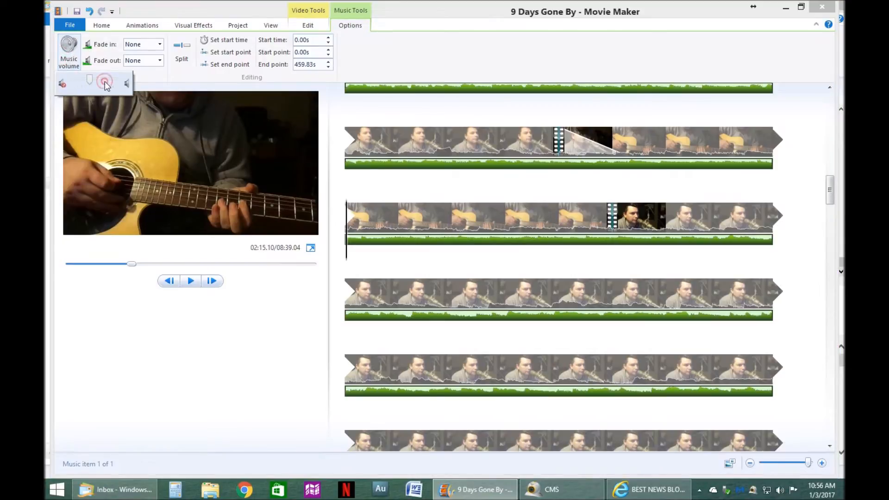
- Play the transition from the guitar segment into the MAH00564 clip repeatedly to check the vocal sync with the mixdown
{"action": "left_click", "coordinate": [507, 221]}
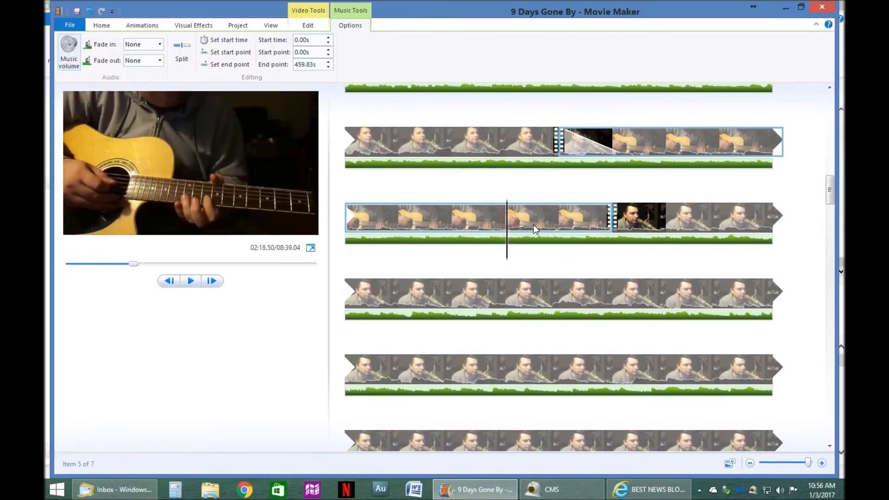
{"action": "key", "text": "space"}
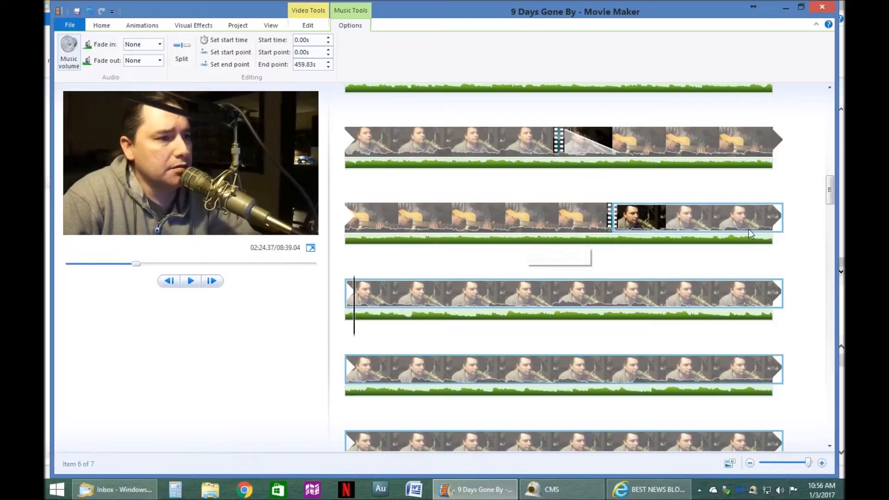
{"action": "left_click", "coordinate": [668, 230]}
{"action": "key", "text": "space"}
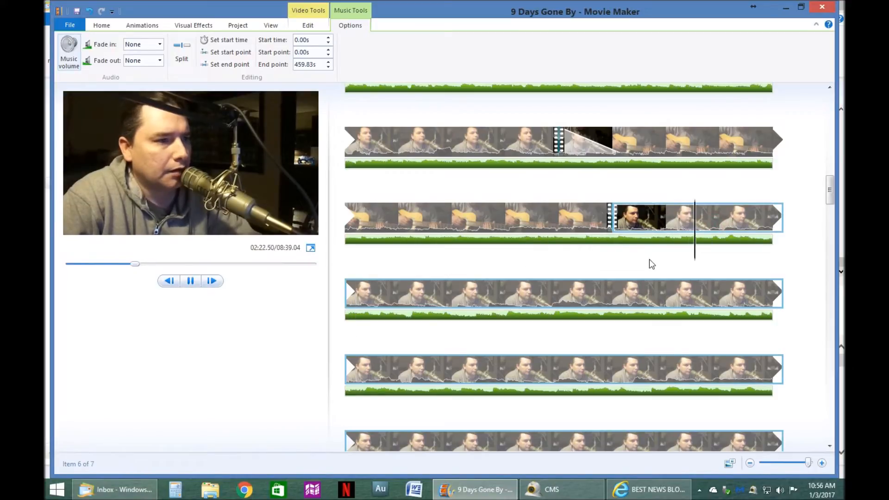
{"action": "key", "text": "space"}
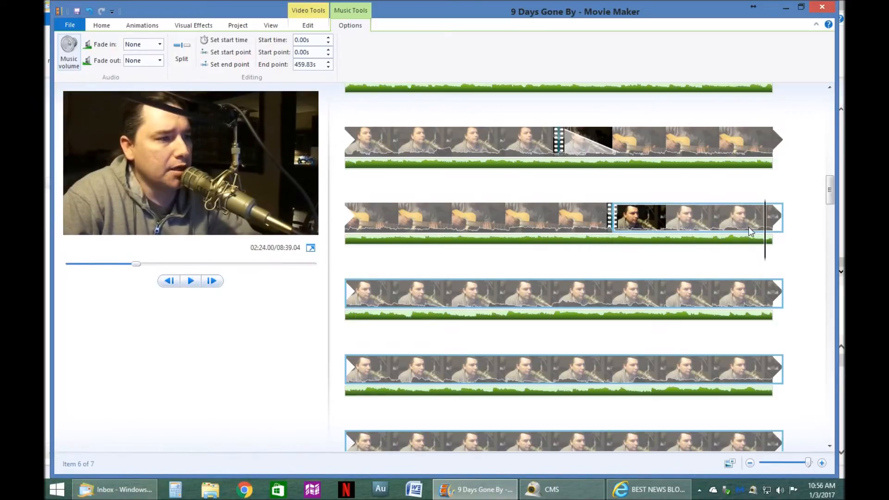
{"action": "left_click", "coordinate": [712, 218]}
{"action": "key", "text": "space"}
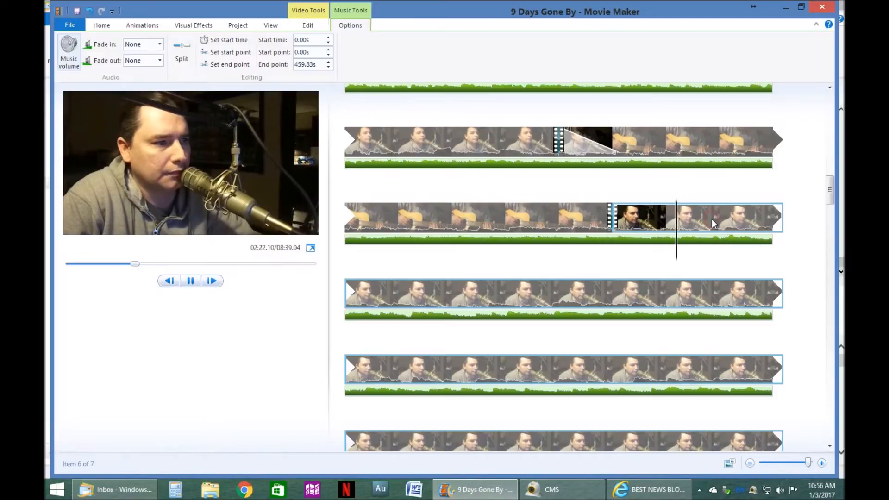
{"action": "key", "text": "space"}
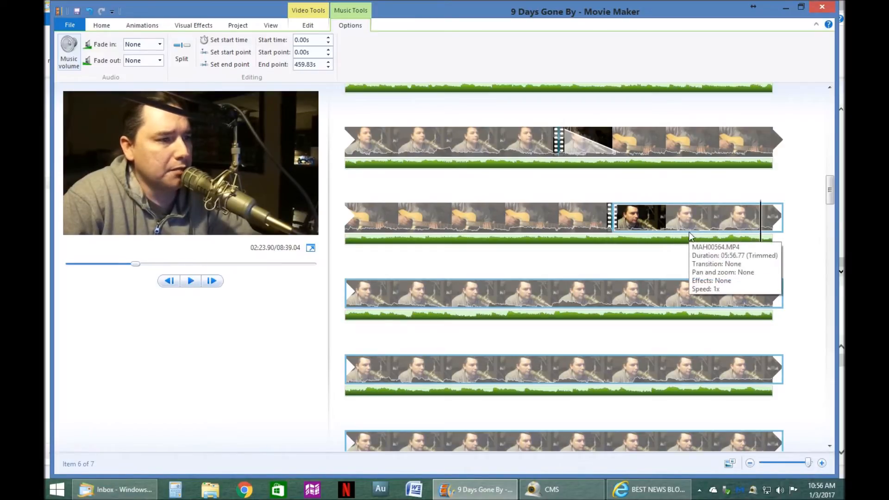
- Try to tighten the vocal sync by setting the MAH00564 clip's start point at 2:21.00 on the timeline, and play it back
{"action": "left_click", "coordinate": [622, 231]}
{"action": "left_click", "coordinate": [619, 236]}
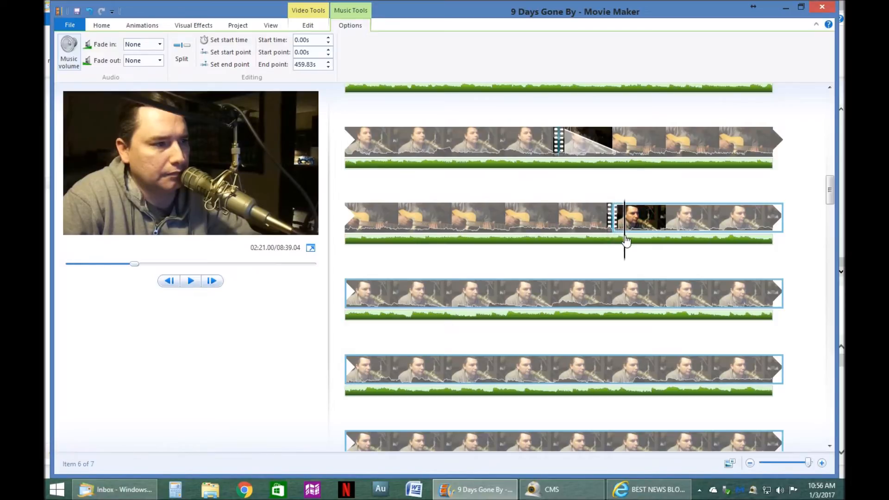
{"action": "right_click", "coordinate": [626, 218]}
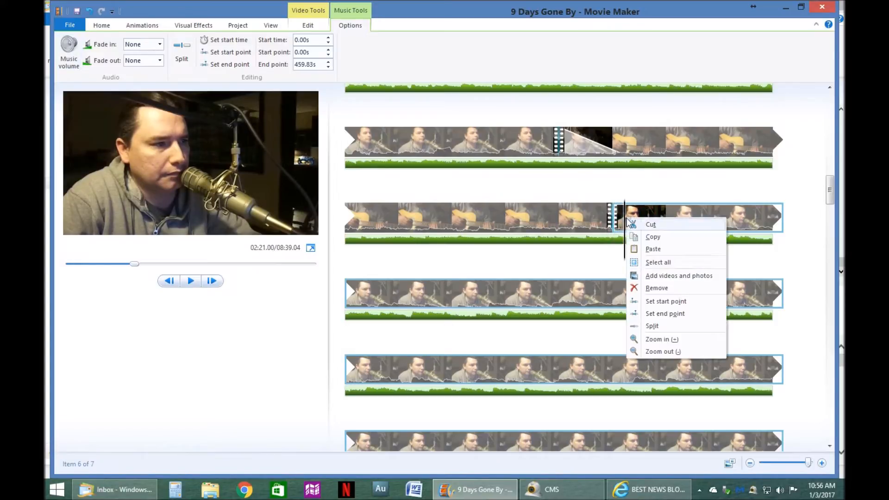
{"action": "left_click", "coordinate": [653, 301]}
{"action": "key", "text": "space"}
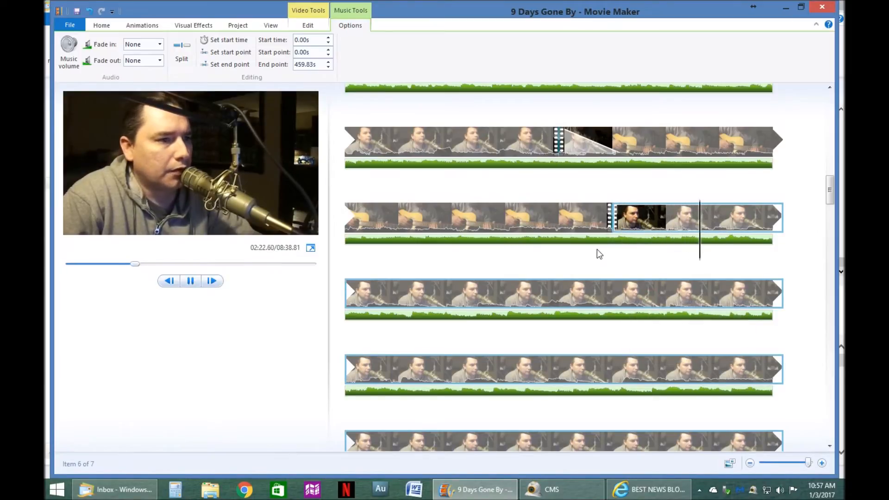
{"action": "key", "text": "space"}
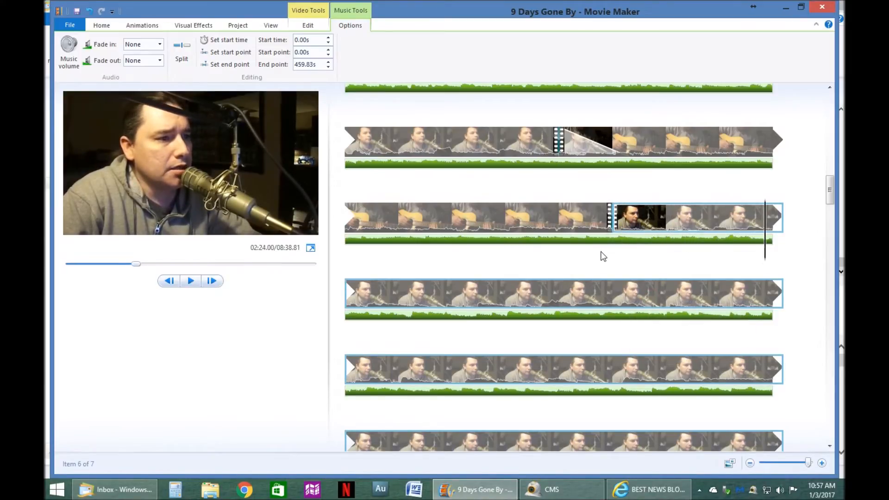
- Try a Crossfade transition from the guitar segment into the MAH00564 clip and play it back
{"action": "left_click", "coordinate": [613, 240]}
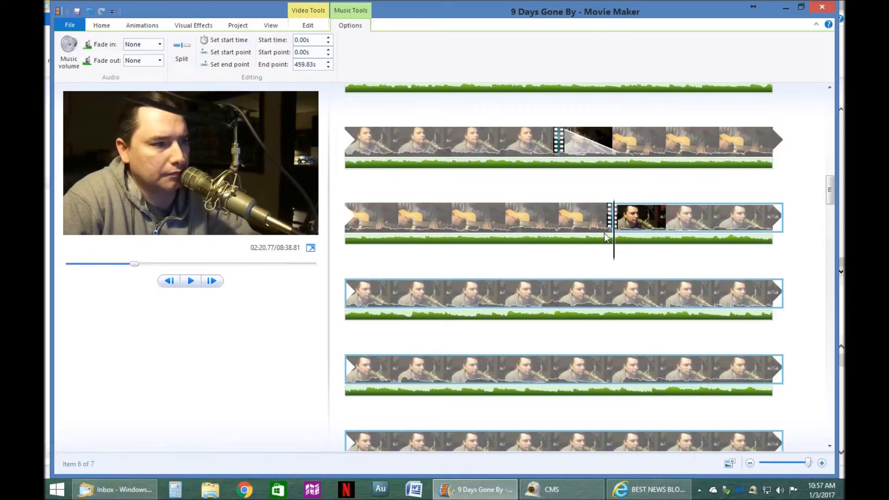
{"action": "left_click", "coordinate": [651, 245]}
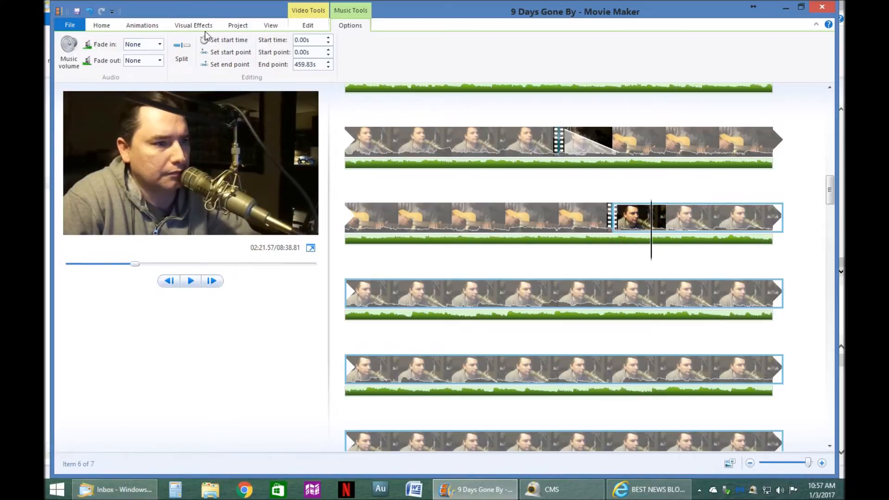
{"action": "left_click", "coordinate": [154, 27]}
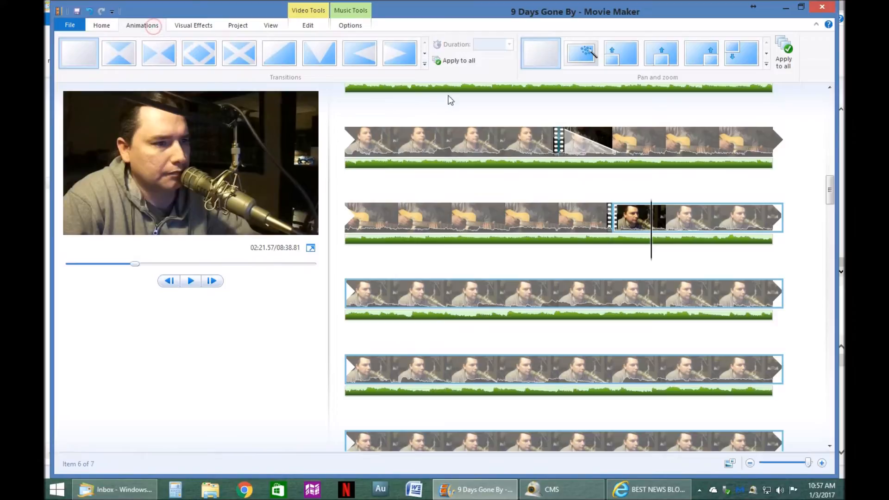
{"action": "left_click", "coordinate": [424, 53]}
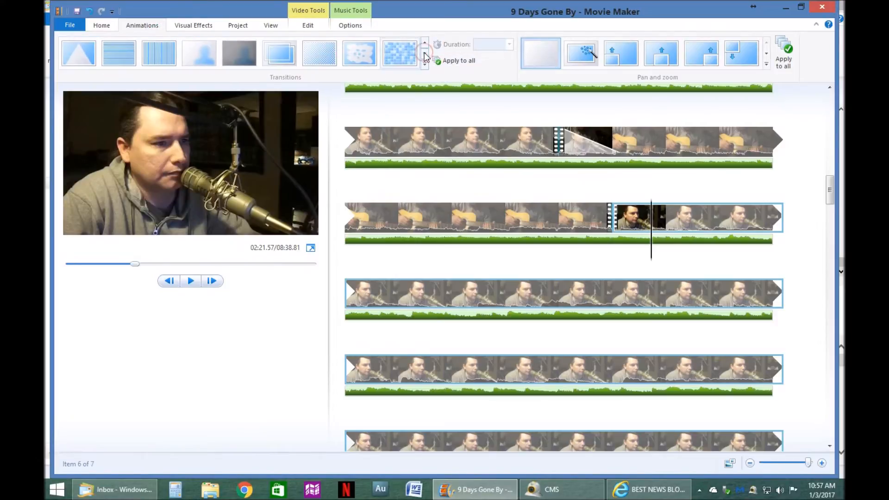
{"action": "left_click", "coordinate": [279, 53]}
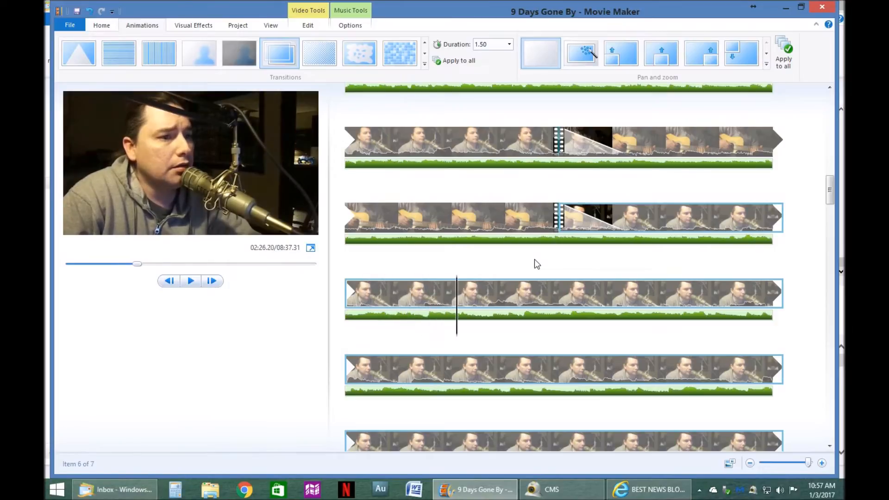
{"action": "left_click", "coordinate": [608, 216]}
{"action": "key", "text": "space"}
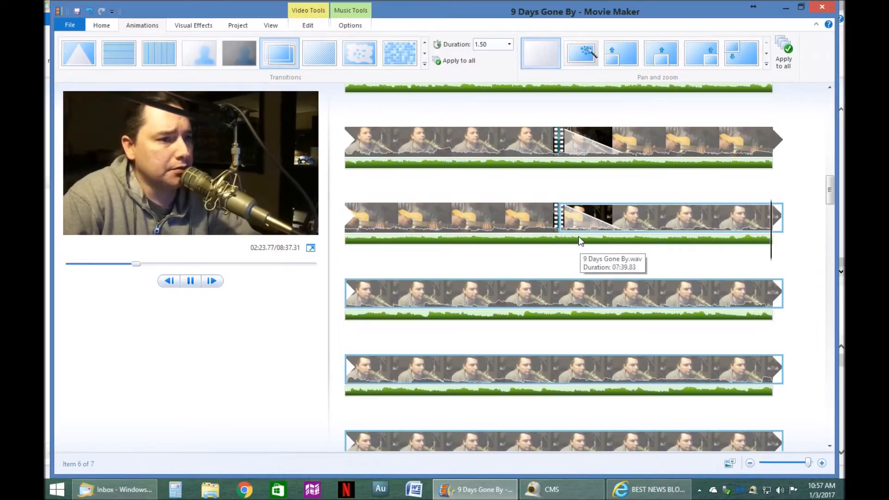
{"action": "key", "text": "space"}
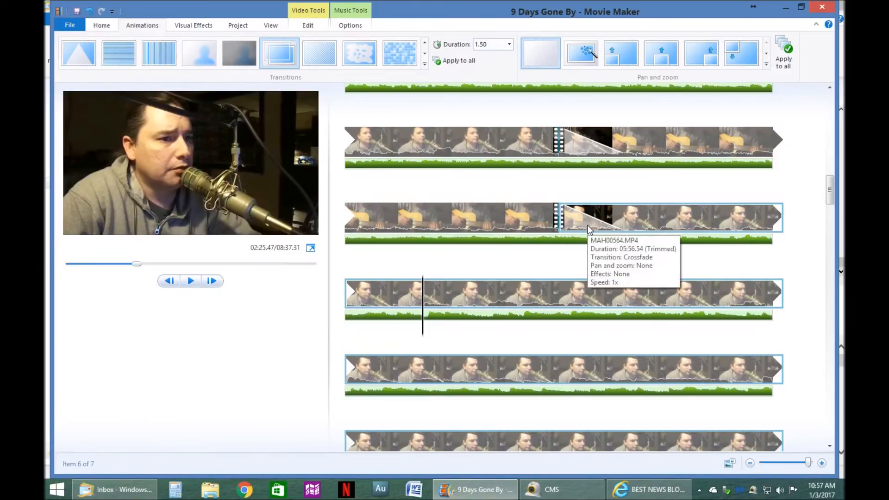
- Undo the Crossfade, the last start-point trim and the move of the MAH00564 clip
{"action": "left_click", "coordinate": [90, 11]}
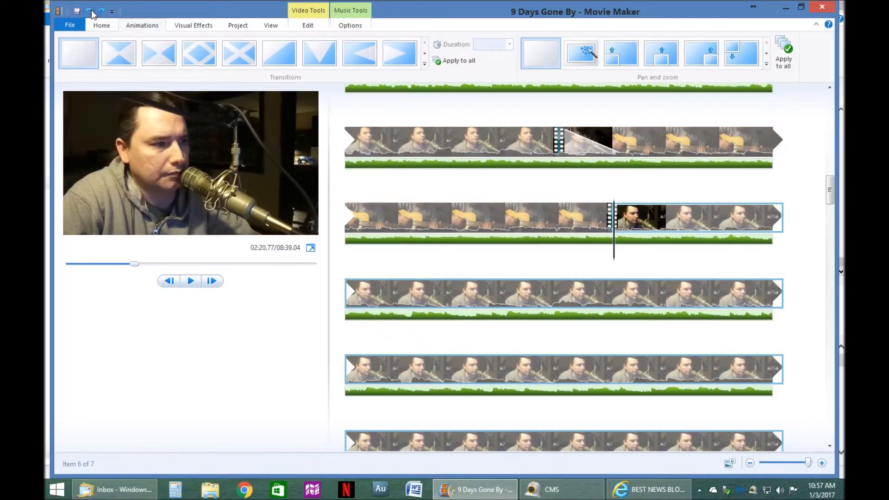
{"action": "left_click", "coordinate": [91, 11]}
- Play the opening of the MAH00564 clip at the end of the project to examine where its usable footage should start
{"action": "scroll", "coordinate": [460, 411], "scroll_direction": "down", "scroll_amount": 2}
{"action": "scroll", "coordinate": [461, 408], "scroll_direction": "down", "scroll_amount": 2}
{"action": "key", "text": "space"}
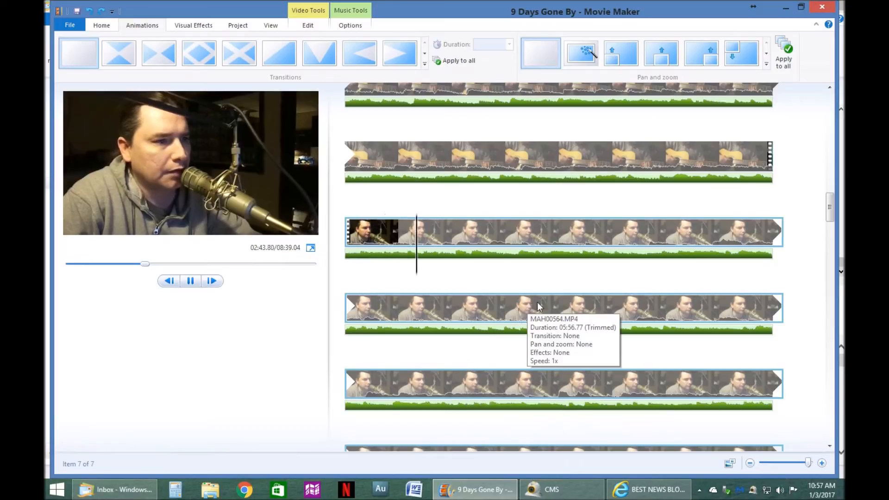
{"action": "key", "text": "space"}
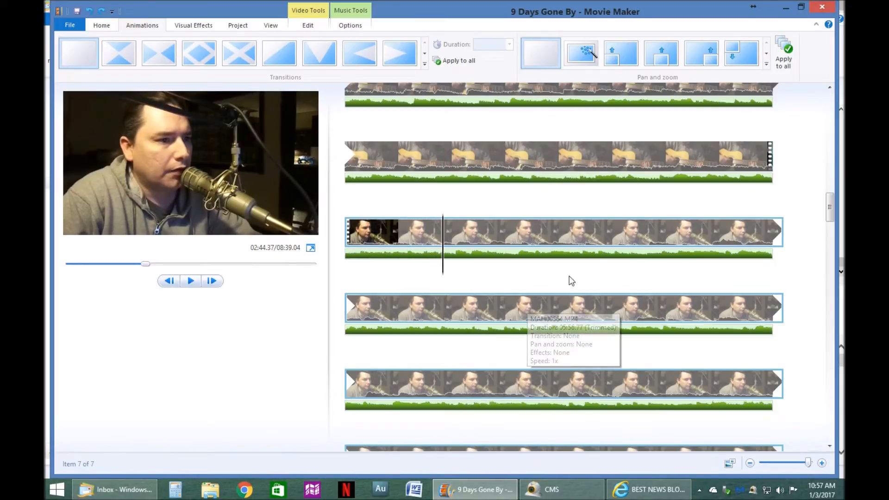
{"action": "left_click", "coordinate": [742, 231]}
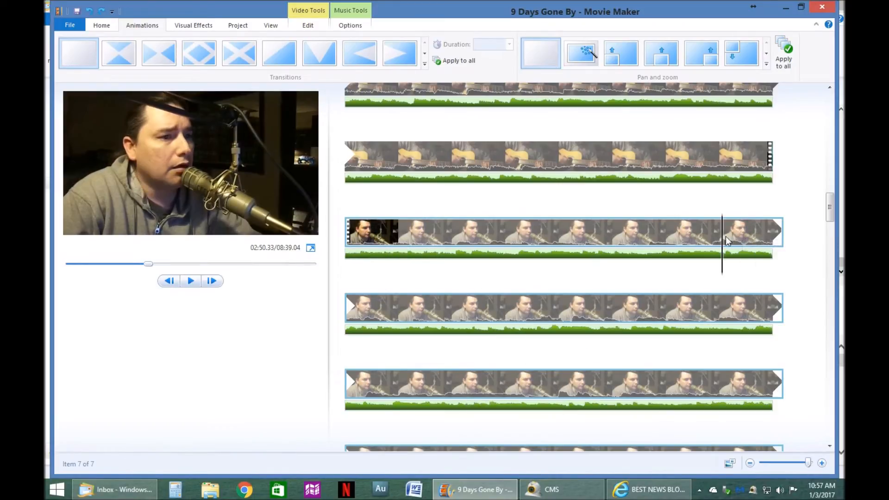
{"action": "left_click", "coordinate": [706, 249]}
{"action": "key", "text": "space"}
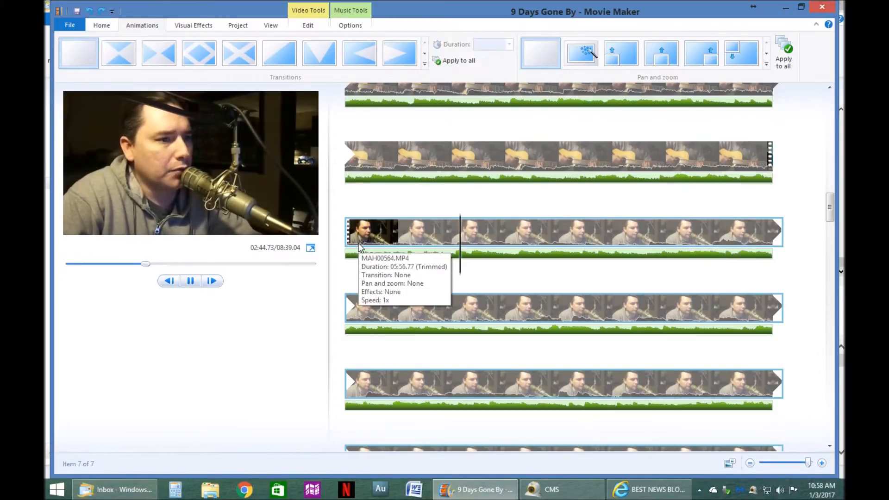
- Undo the last start-point trim of vocal clip MAH00564.MP4 and resume playback
{"action": "key", "text": "space"}
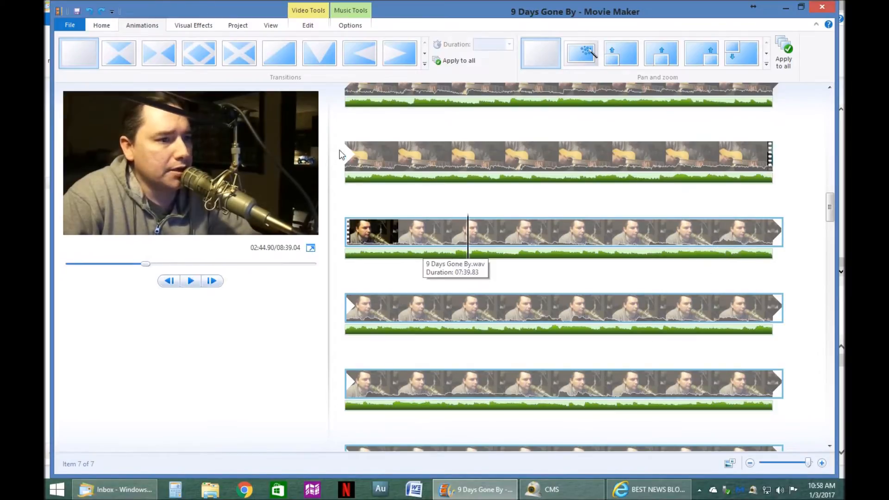
{"action": "left_click", "coordinate": [89, 12]}
{"action": "key", "text": "space"}
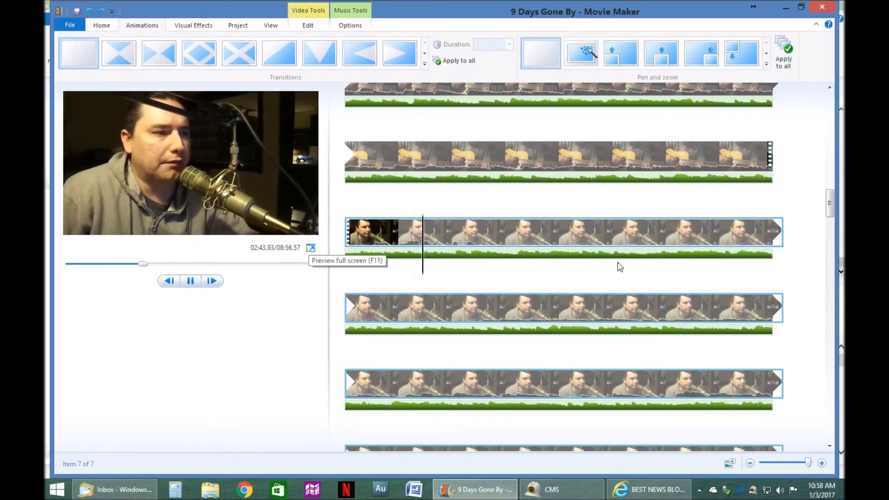
- Find a later starting spot in vocal clip MAH00564.MP4 and set its start point at 02:56.07
{"action": "left_click", "coordinate": [566, 303]}
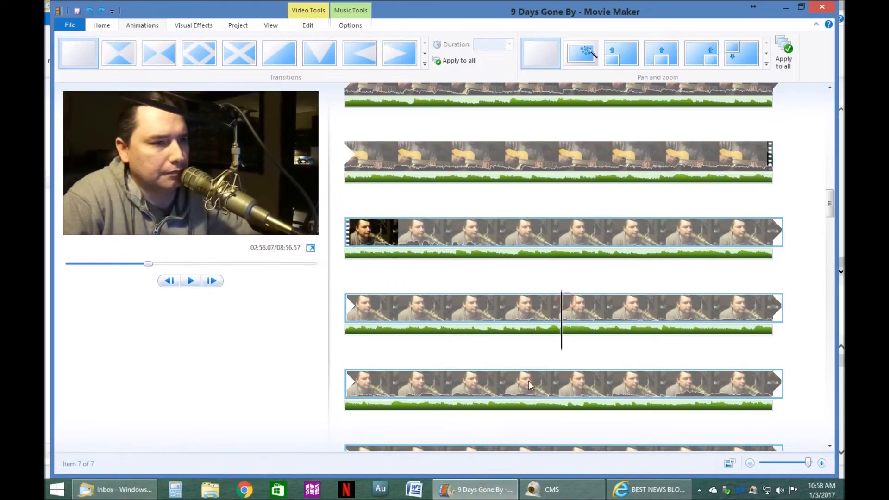
{"action": "left_click", "coordinate": [392, 383]}
{"action": "key", "text": "space"}
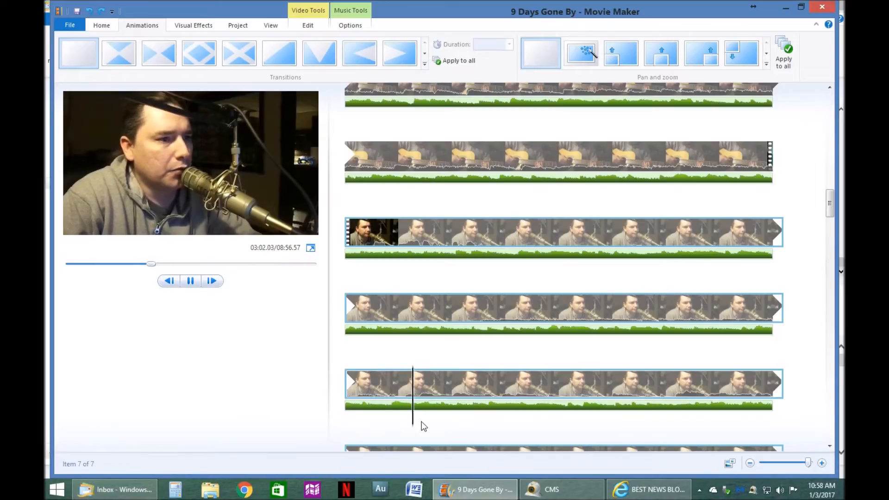
{"action": "left_click", "coordinate": [438, 418]}
{"action": "left_click", "coordinate": [562, 319]}
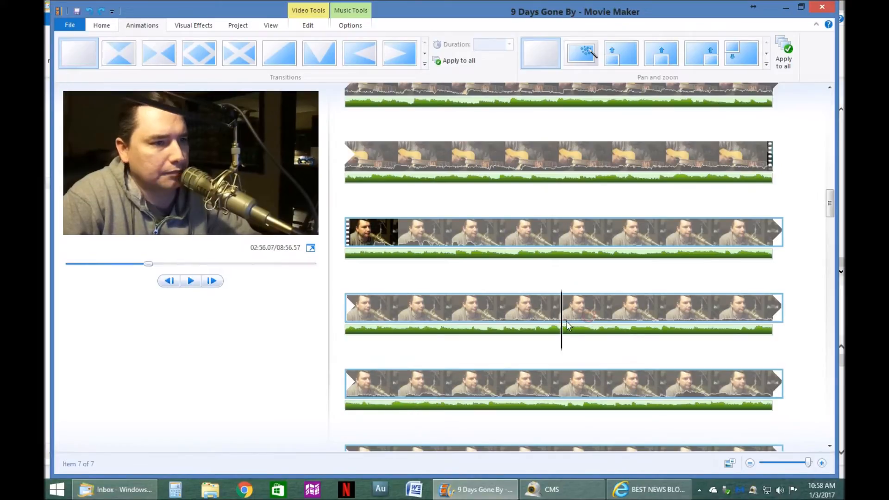
{"action": "right_click", "coordinate": [561, 319]}
{"action": "left_click", "coordinate": [588, 403]}
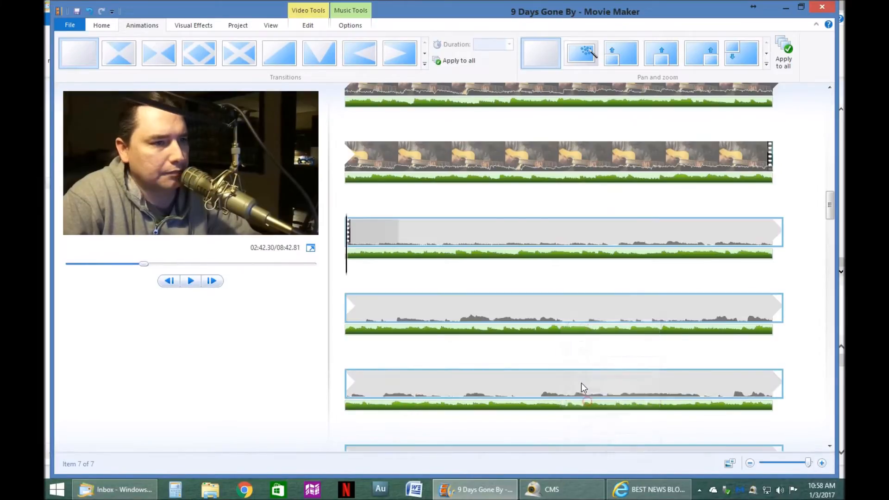
- Move the trimmed vocal clip ahead of the preceding guitar clip, so that it starts at 02:20.77
{"action": "scroll", "coordinate": [529, 300], "scroll_direction": "up", "scroll_amount": 3}
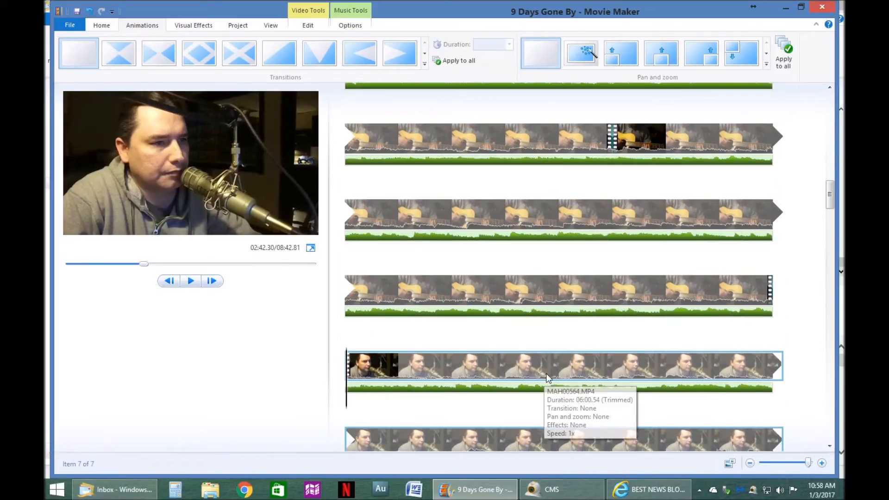
{"action": "left_click_drag", "start_coordinate": [545, 382], "coordinate": [652, 159]}
{"action": "scroll", "coordinate": [659, 210], "scroll_direction": "up", "scroll_amount": 3}
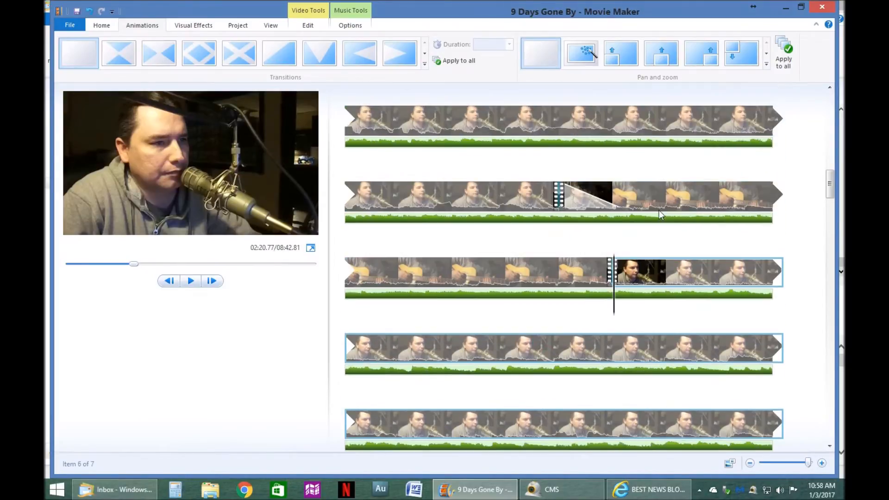
- Apply a Crossfade transition to the start of the moved vocal clip and preview it
{"action": "left_click", "coordinate": [560, 280]}
{"action": "left_click", "coordinate": [663, 274]}
{"action": "left_click", "coordinate": [424, 53]}
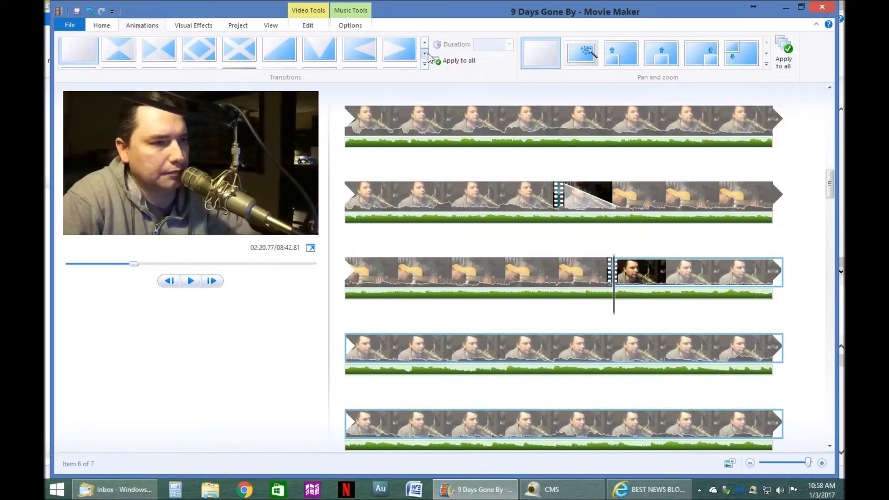
{"action": "left_click", "coordinate": [279, 56]}
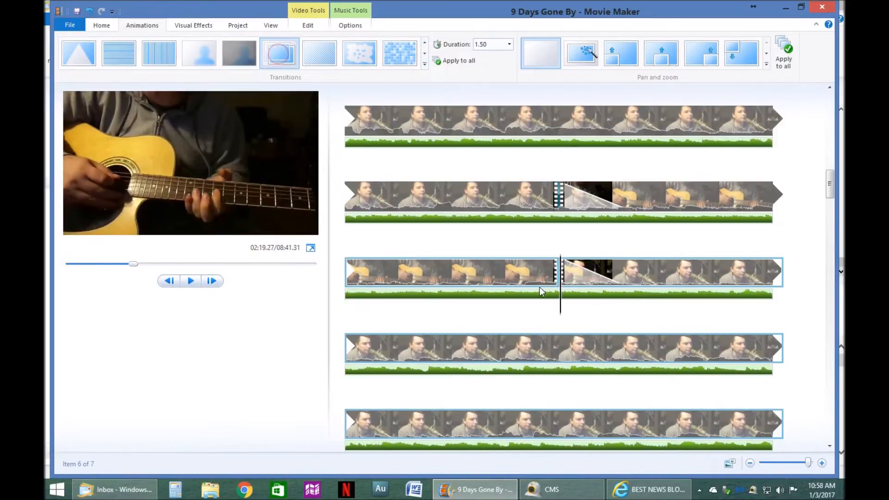
{"action": "left_click", "coordinate": [514, 279]}
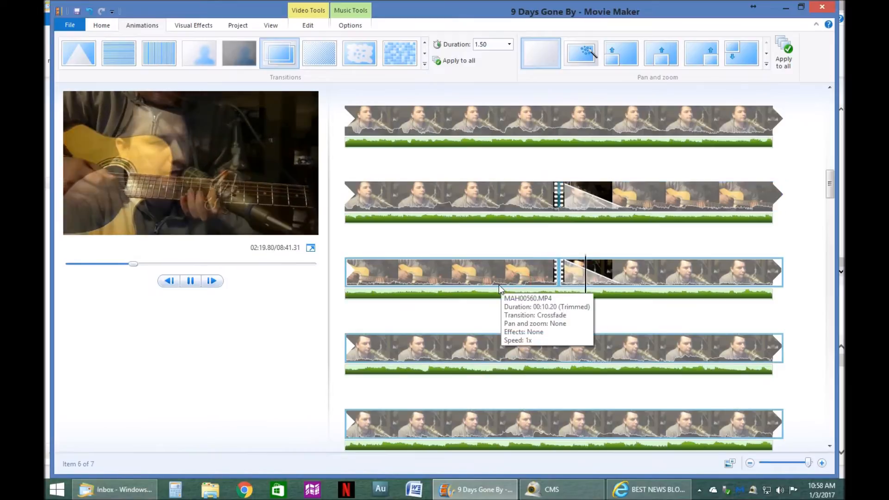
- Adjust the music volume of the 9 Days Gone By.wav track and replay the section across the crossfade
{"action": "double_click", "coordinate": [487, 295]}
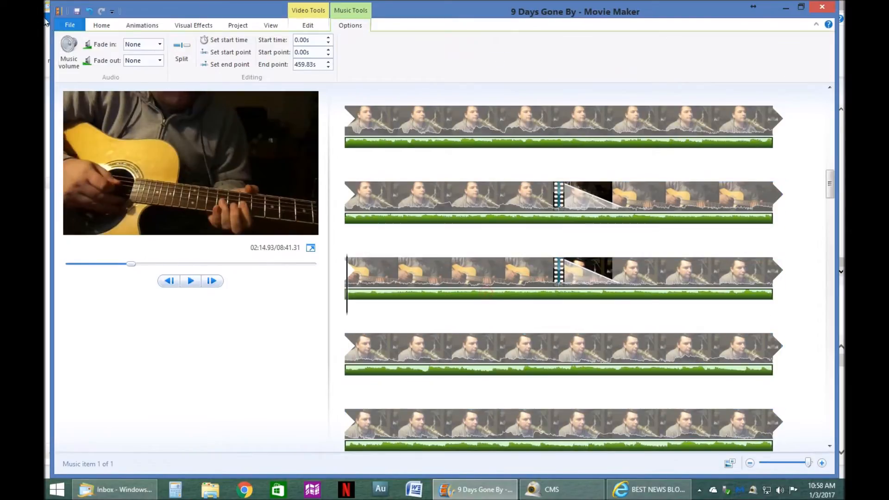
{"action": "left_click", "coordinate": [66, 50]}
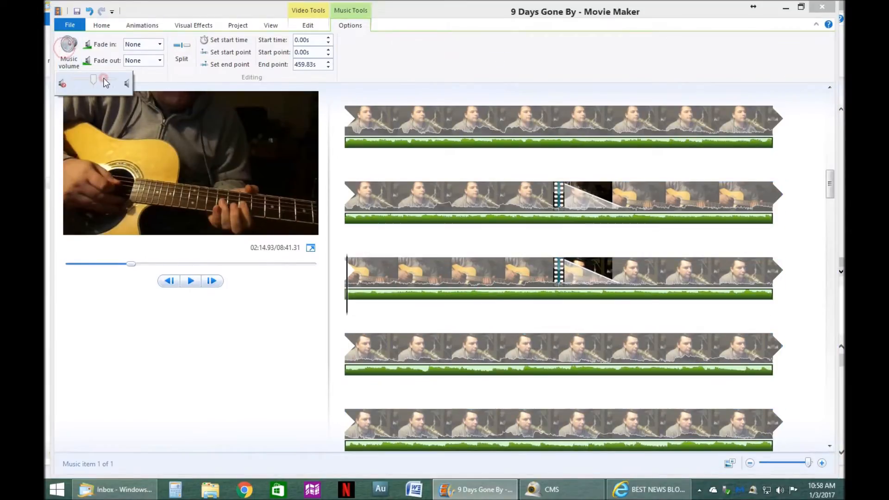
{"action": "left_click", "coordinate": [528, 275]}
{"action": "key", "text": "space"}
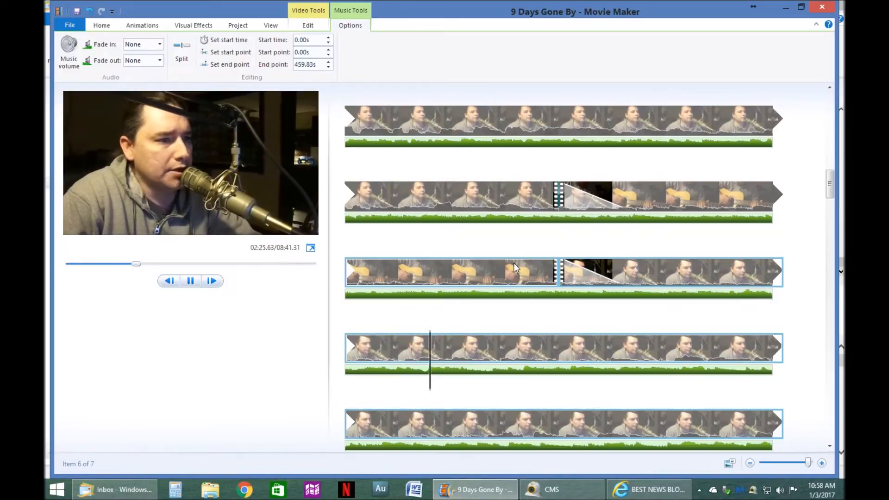
{"action": "key", "text": "space"}
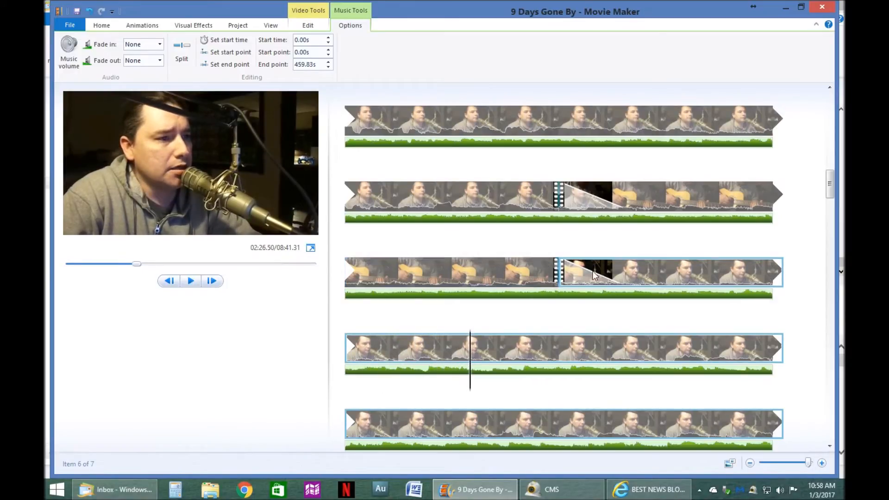
- Set the vocal clip's start point at 02:19.60, just inside the crossfade, and replay the section
{"action": "left_click", "coordinate": [576, 267]}
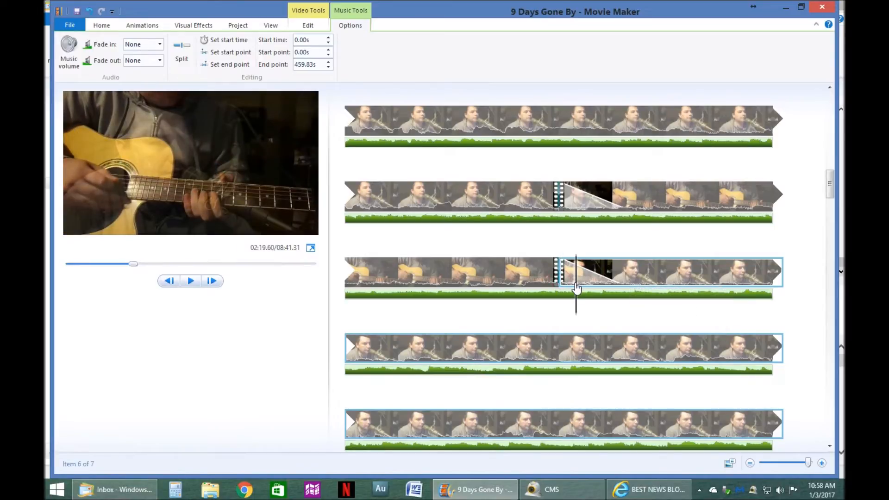
{"action": "right_click", "coordinate": [577, 287]}
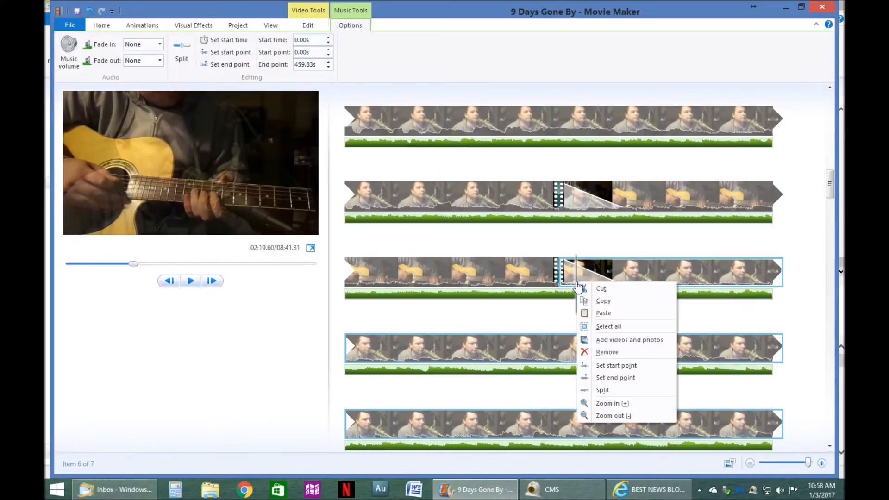
{"action": "left_click", "coordinate": [604, 363]}
{"action": "key", "text": "space"}
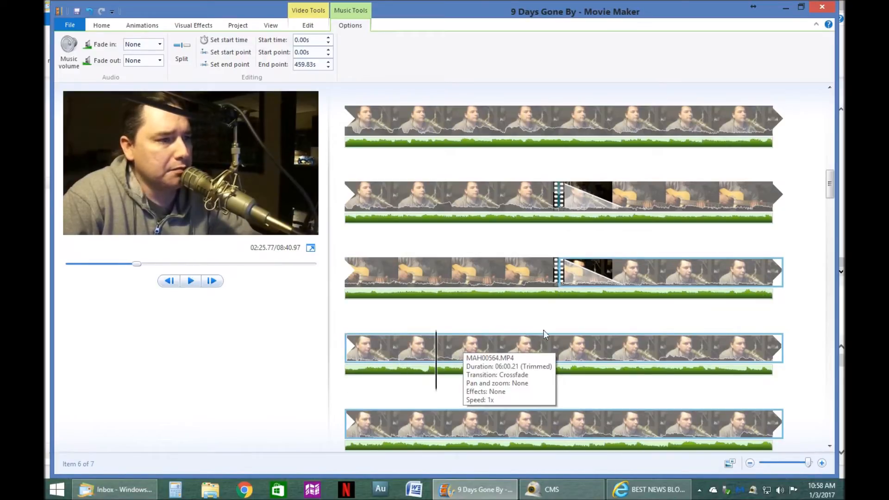
- Trim the vocal clip's beginning again with the start point at 02:19.63 and play the result
{"action": "left_click", "coordinate": [558, 289]}
{"action": "left_click", "coordinate": [577, 292]}
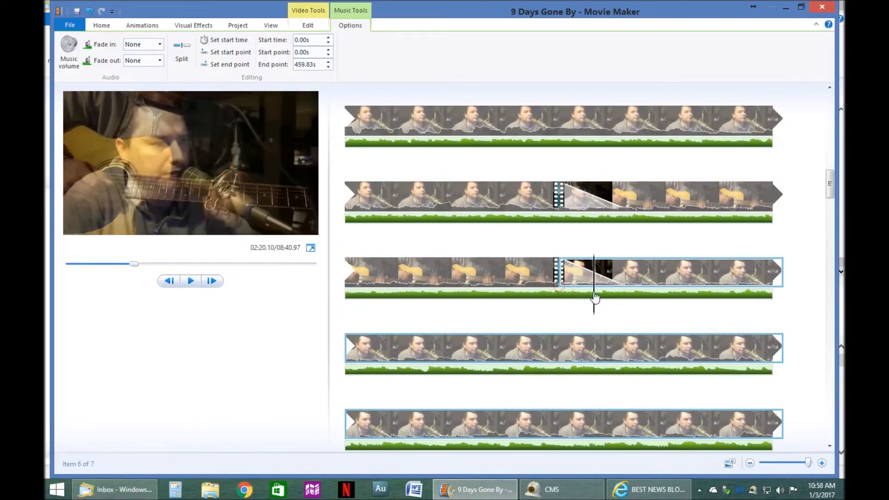
{"action": "right_click", "coordinate": [574, 284]}
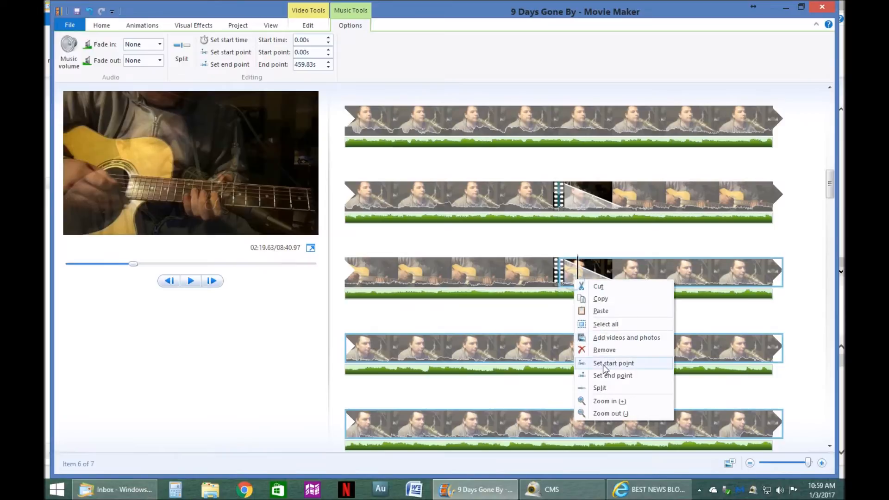
{"action": "left_click", "coordinate": [603, 363]}
{"action": "key", "text": "space"}
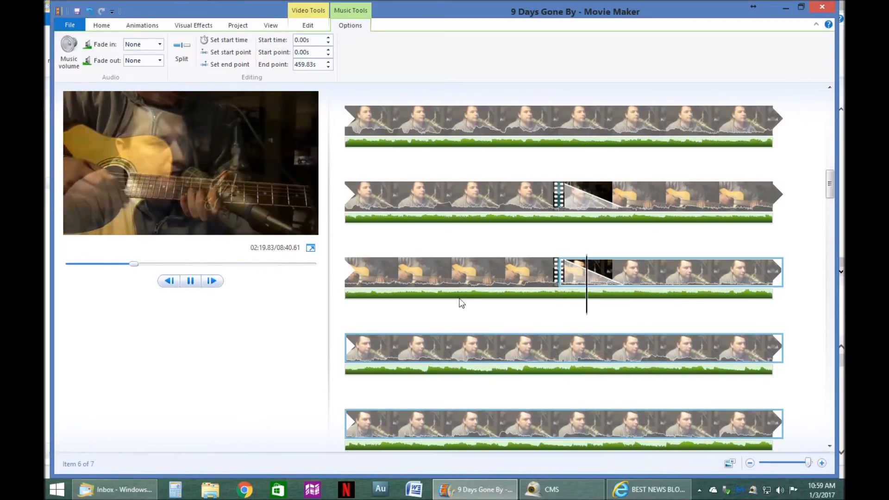
- Set the vocal clip's start point at 02:19.70 to shift the singing earlier against the music
{"action": "scroll", "coordinate": [487, 287], "scroll_direction": "down", "scroll_amount": 1}
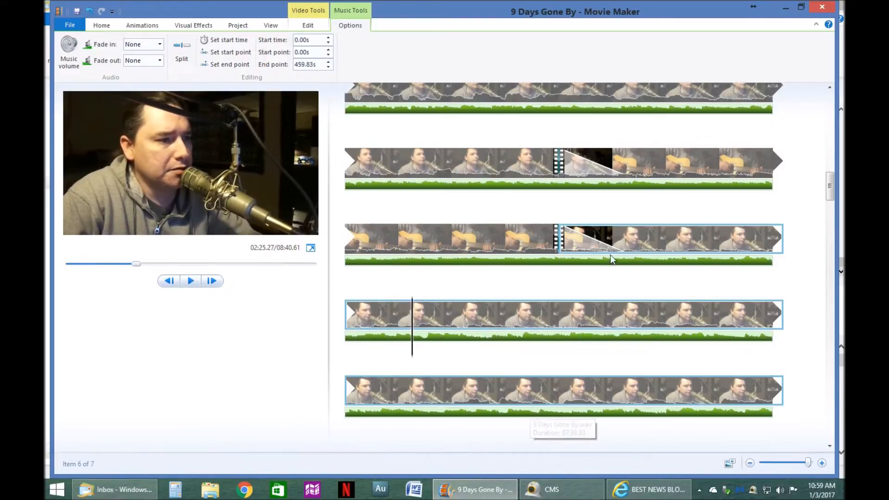
{"action": "left_click", "coordinate": [561, 264]}
{"action": "left_click_drag", "start_coordinate": [560, 266], "coordinate": [581, 270]}
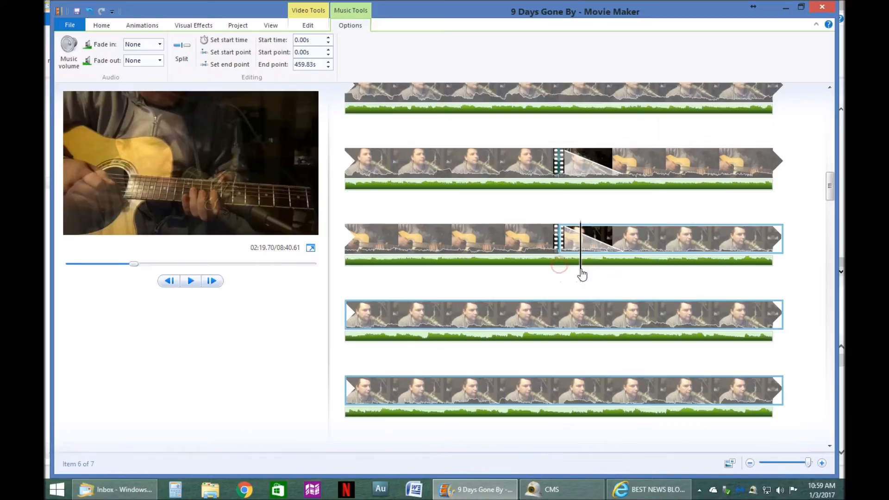
{"action": "right_click", "coordinate": [582, 261]}
{"action": "left_click", "coordinate": [604, 343]}
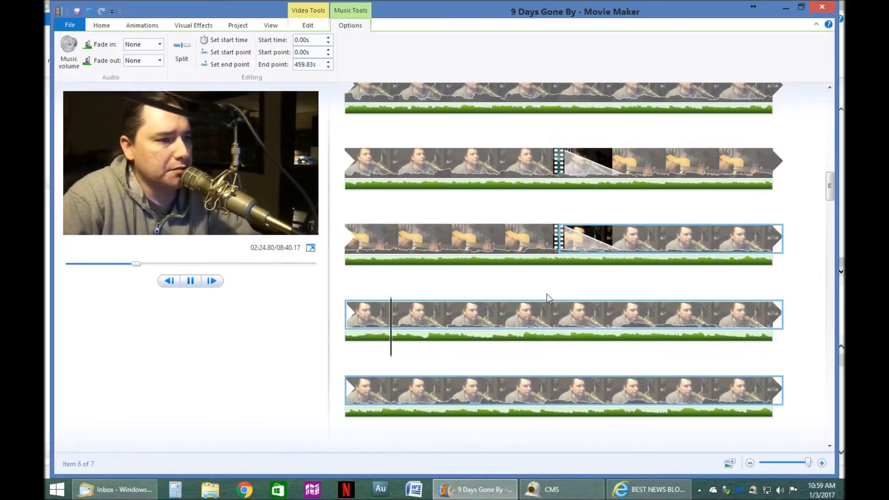
- Trim a further fraction of a second off the vocal clip's beginning within the crossfade and replay it
{"action": "left_click", "coordinate": [575, 248]}
{"action": "left_click", "coordinate": [580, 259]}
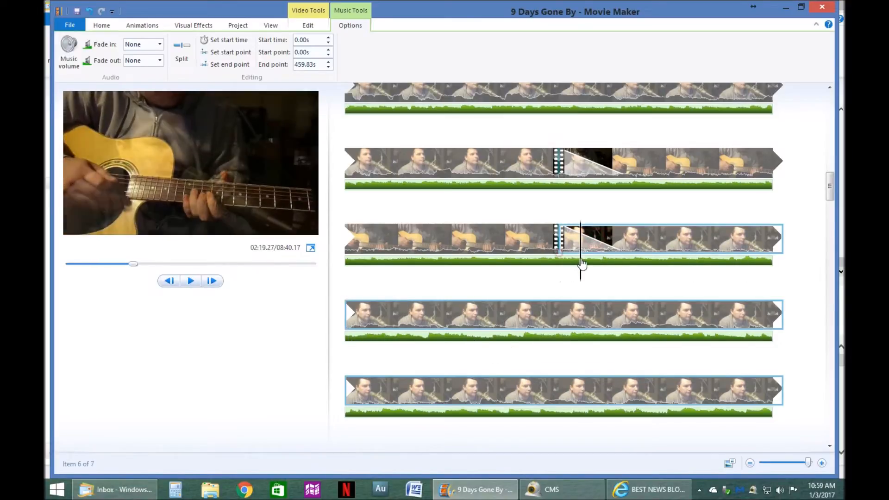
{"action": "right_click", "coordinate": [579, 258]}
{"action": "left_click", "coordinate": [610, 343]}
{"action": "key", "text": "space"}
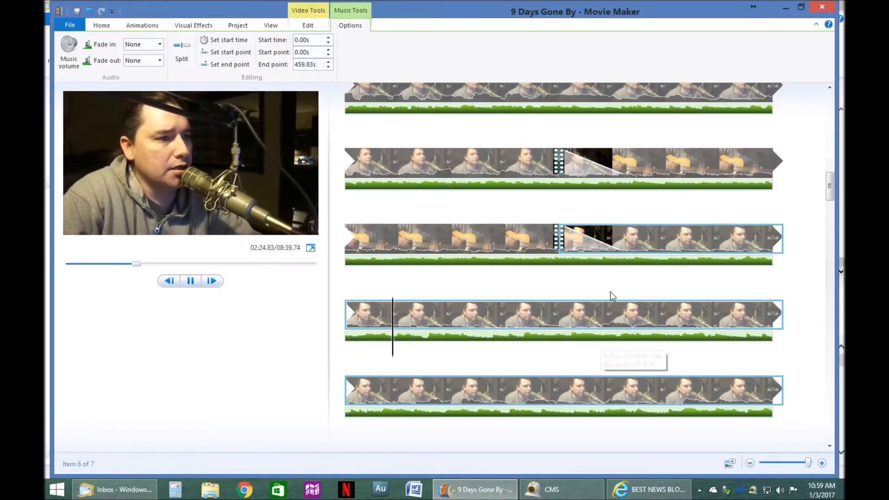
{"action": "key", "text": "space"}
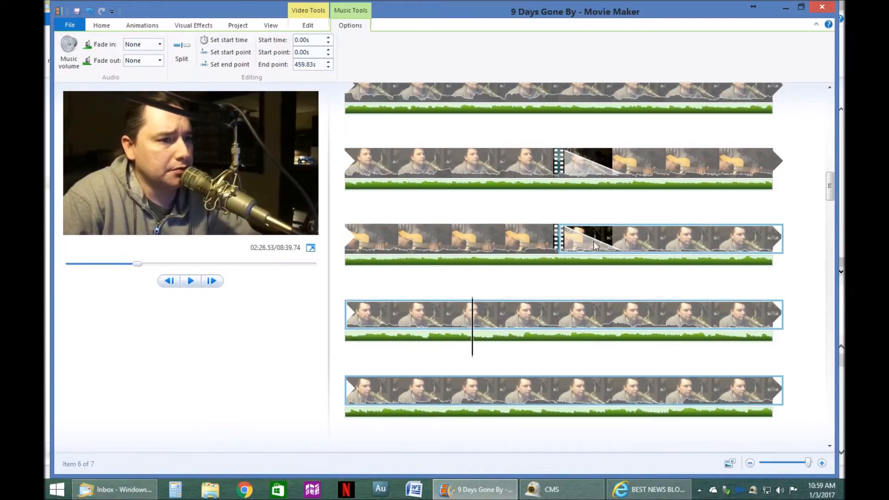
- Fine-tune the vocal clip by setting its start point at 02:19.47, and play across the crossfade
{"action": "left_click", "coordinate": [570, 246]}
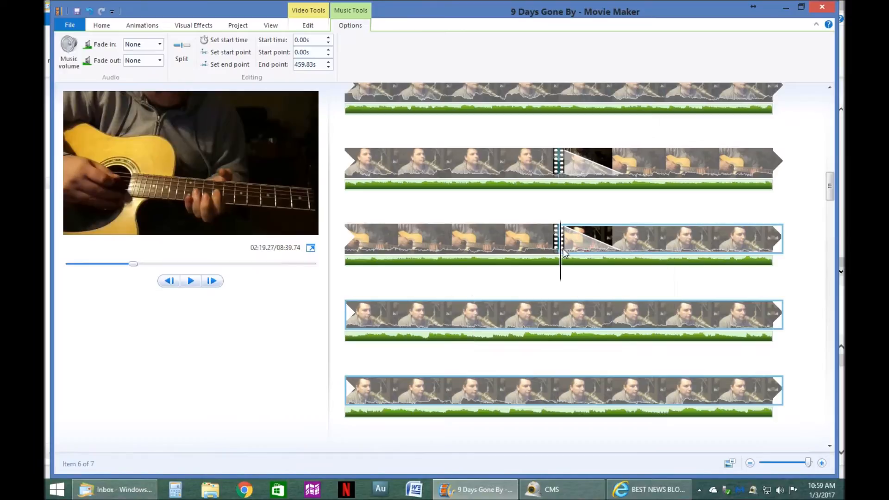
{"action": "right_click", "coordinate": [569, 252]}
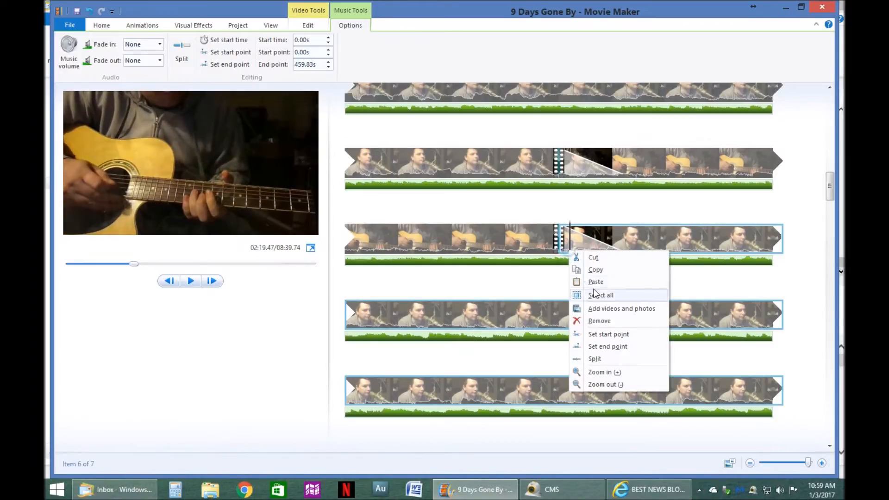
{"action": "left_click", "coordinate": [602, 334]}
{"action": "key", "text": "space"}
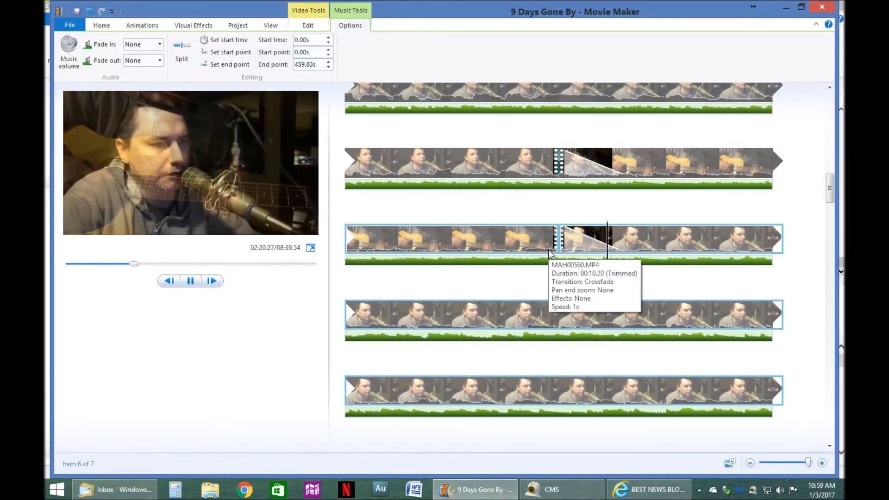
- Replay the vocal clip from several spots after the crossfade to check the lip sync against the music
{"action": "scroll", "coordinate": [577, 255], "scroll_direction": "down", "scroll_amount": 2}
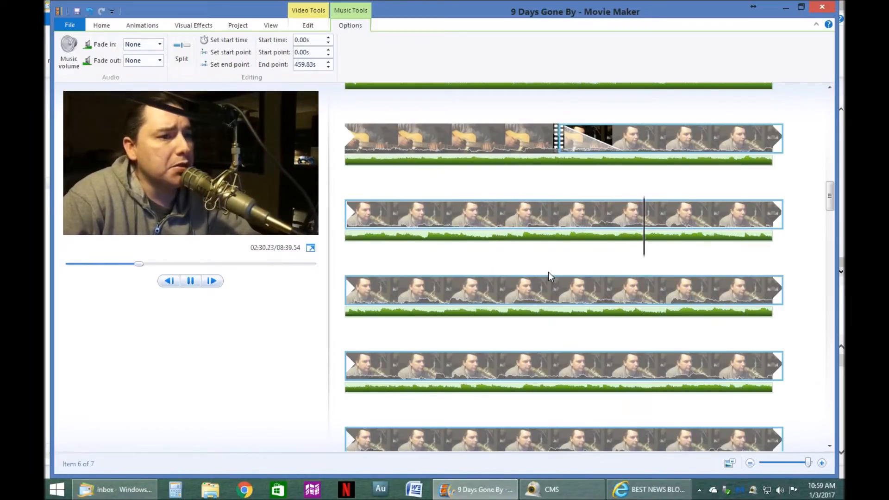
{"action": "key", "text": "space"}
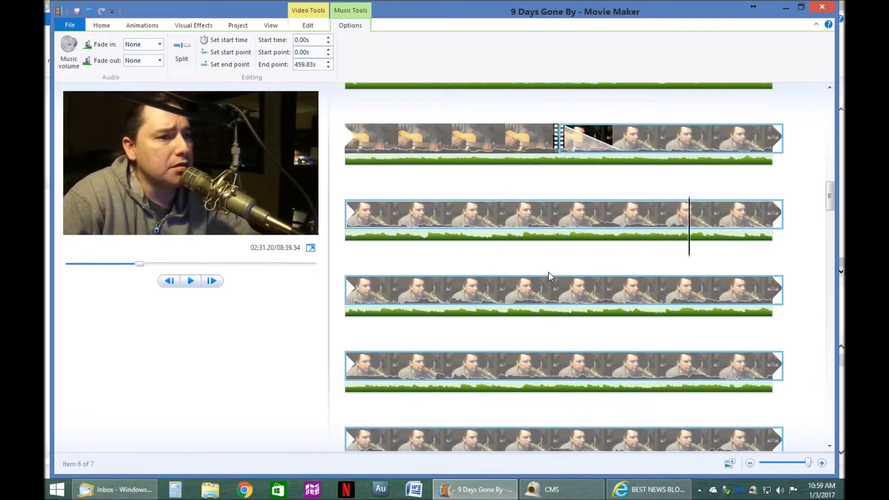
{"action": "left_click", "coordinate": [399, 204]}
{"action": "key", "text": "space"}
{"action": "left_click", "coordinate": [359, 211]}
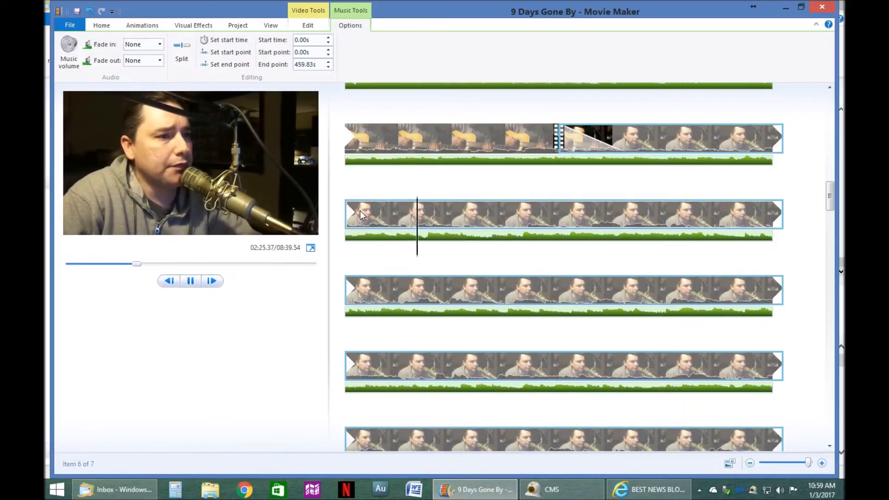
{"action": "left_click", "coordinate": [614, 153]}
{"action": "key", "text": "space"}
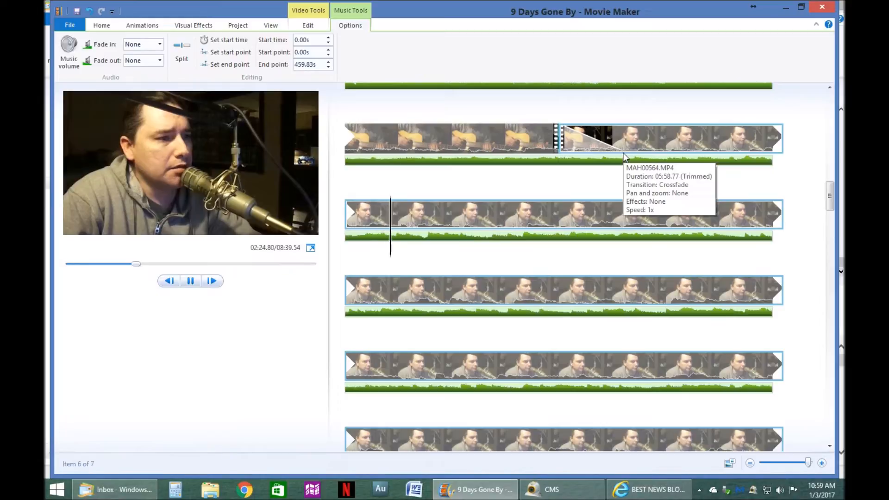
{"action": "key", "text": "space"}
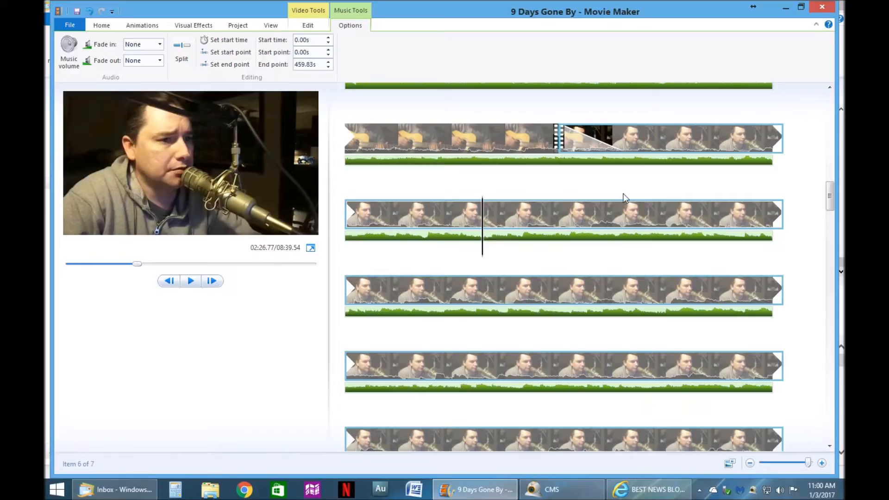
- Play back the vocal clip from its opening crossfade through to the cut into the following guitar clip to check the sync
{"action": "left_click", "coordinate": [560, 138]}
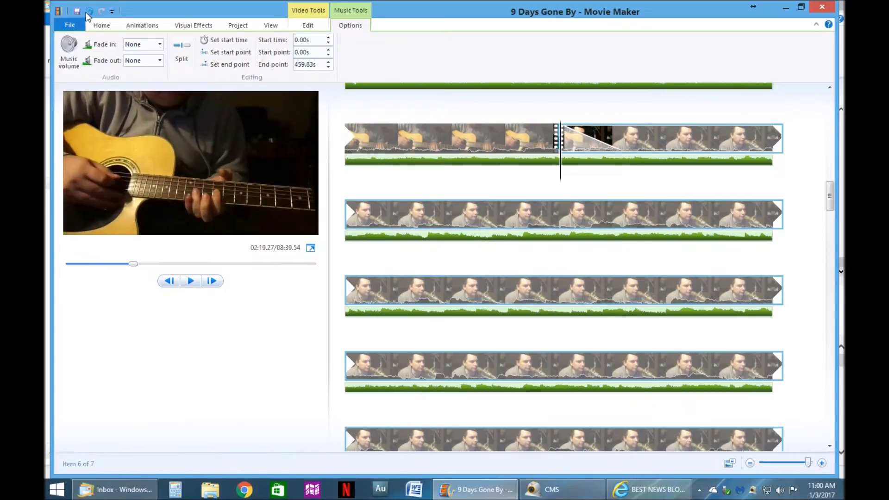
{"action": "key", "text": "space"}
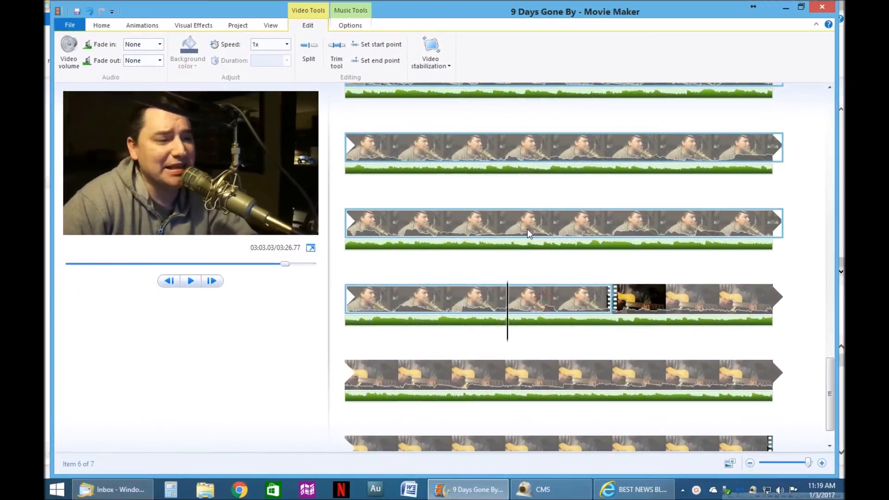
{"action": "scroll", "coordinate": [527, 229], "scroll_direction": "up", "scroll_amount": 2}
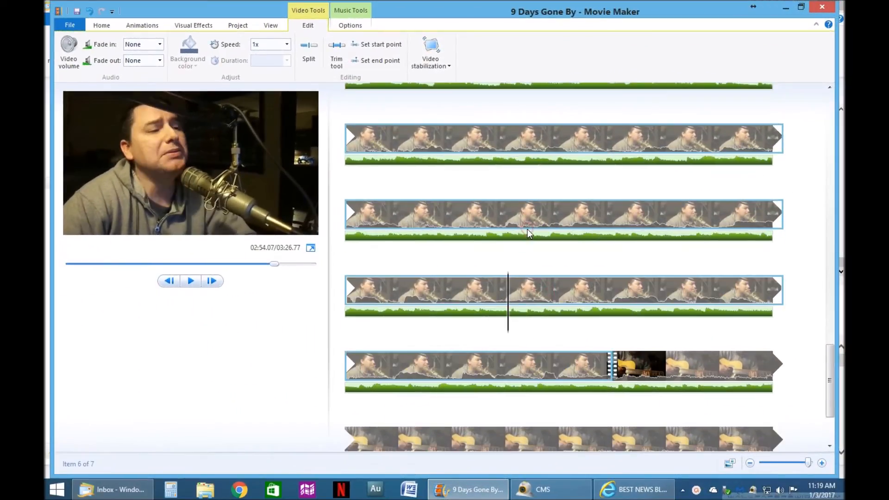
{"action": "left_click", "coordinate": [526, 229]}
{"action": "key", "text": "space"}
{"action": "scroll", "coordinate": [530, 234], "scroll_direction": "down", "scroll_amount": 3}
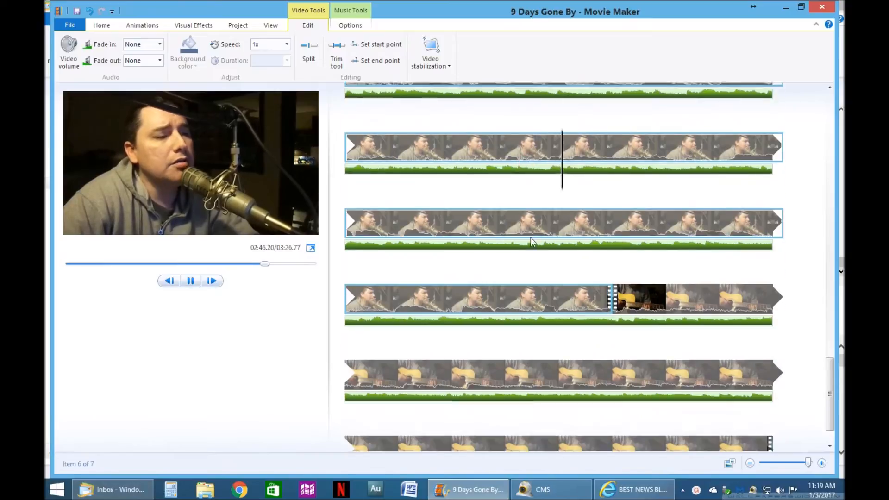
{"action": "left_click", "coordinate": [480, 267]}
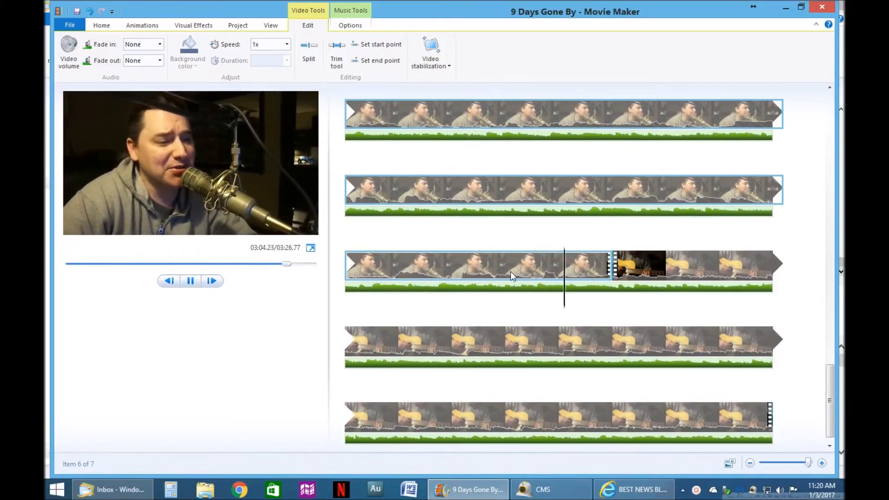
{"action": "key", "text": "space"}
{"action": "scroll", "coordinate": [520, 274], "scroll_direction": "down", "scroll_amount": 1}
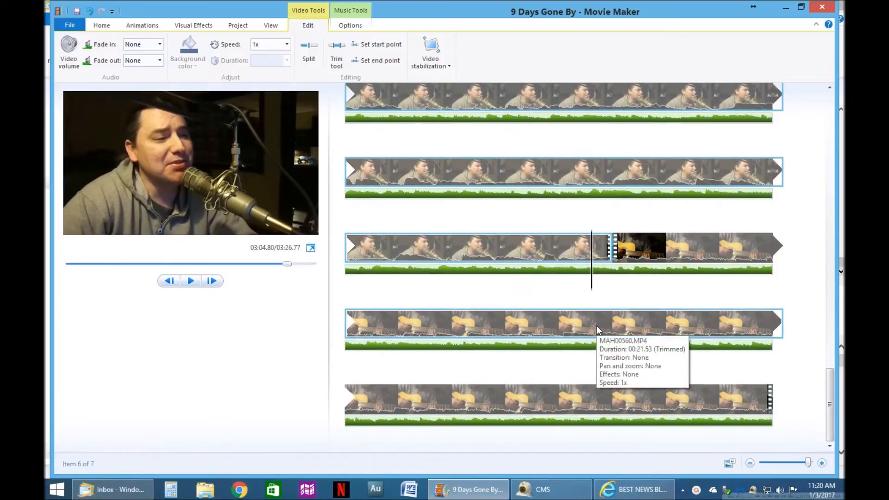
{"action": "key", "text": "space"}
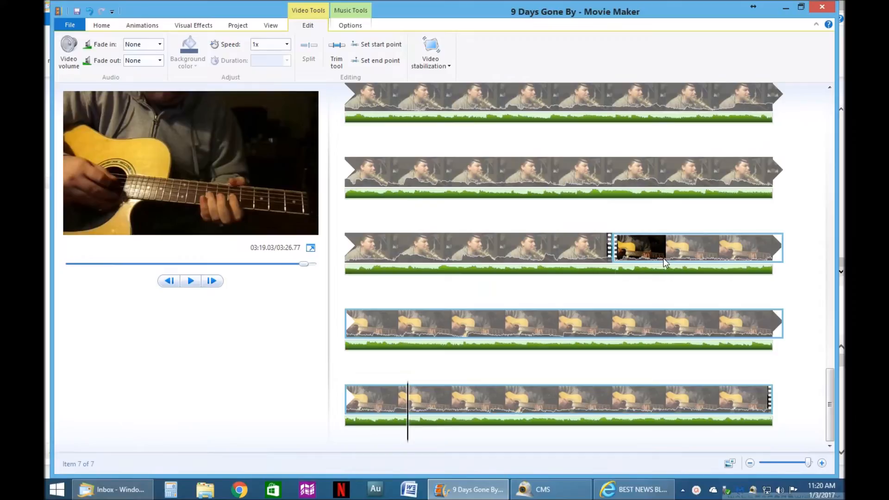
- Add a crossfade transition at the start of the guitar clip that follows the vocal clip
{"action": "left_click", "coordinate": [614, 268]}
{"action": "left_click", "coordinate": [648, 274]}
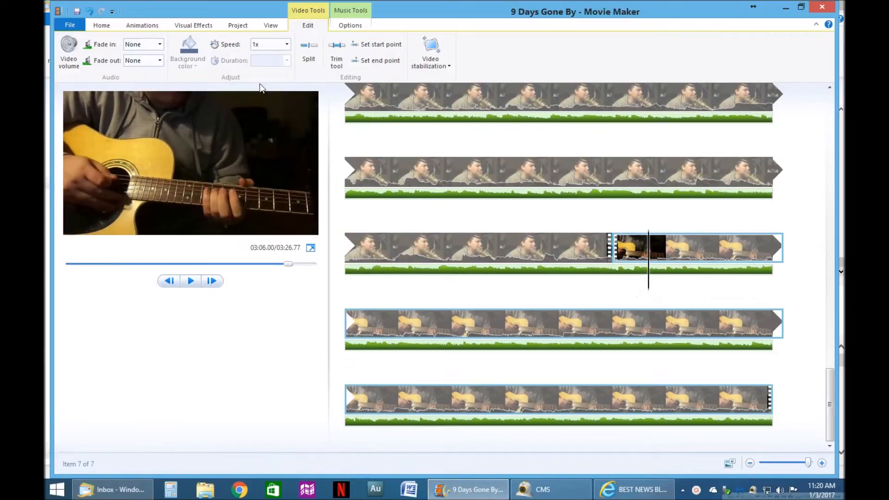
{"action": "left_click", "coordinate": [107, 28]}
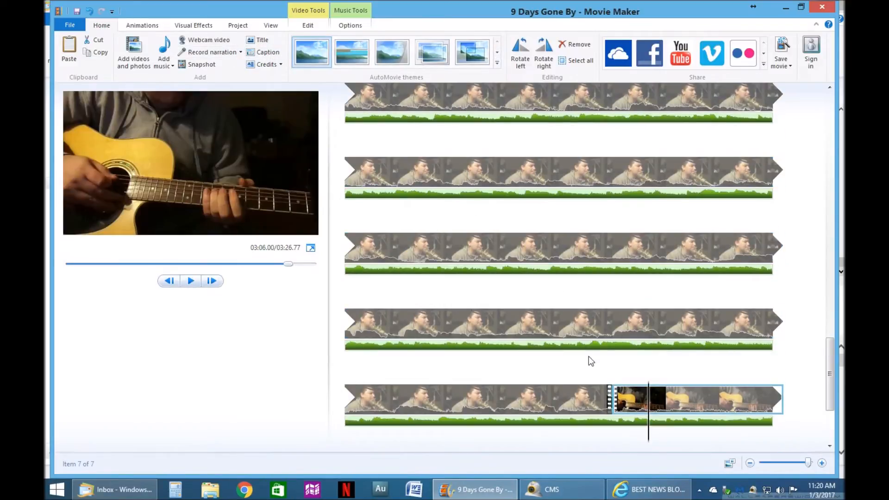
{"action": "scroll", "coordinate": [463, 304], "scroll_direction": "down", "scroll_amount": 3}
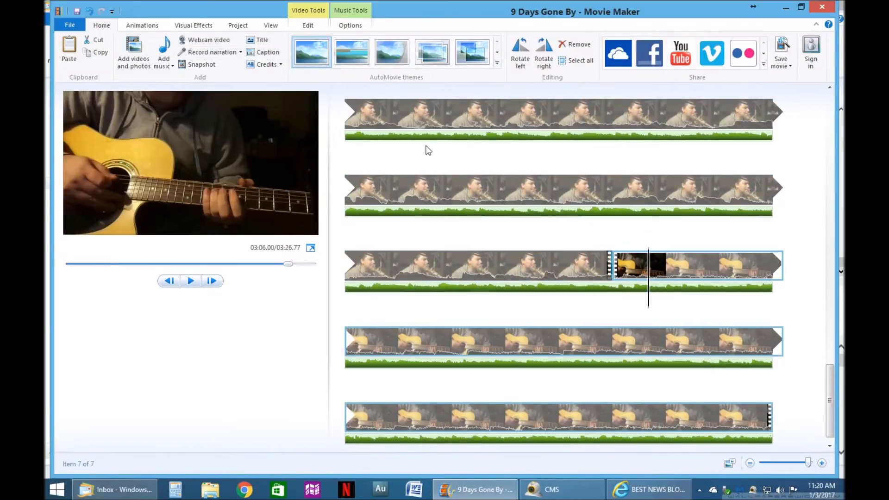
{"action": "left_click", "coordinate": [144, 26]}
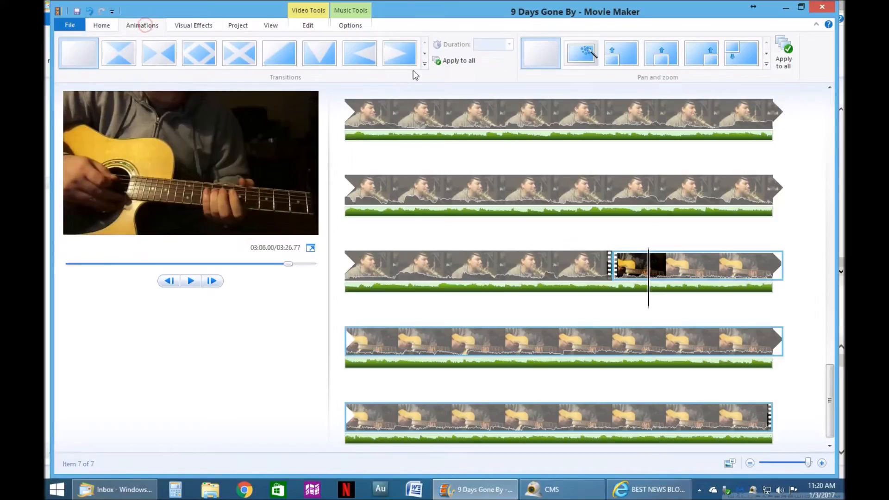
{"action": "left_click", "coordinate": [425, 56]}
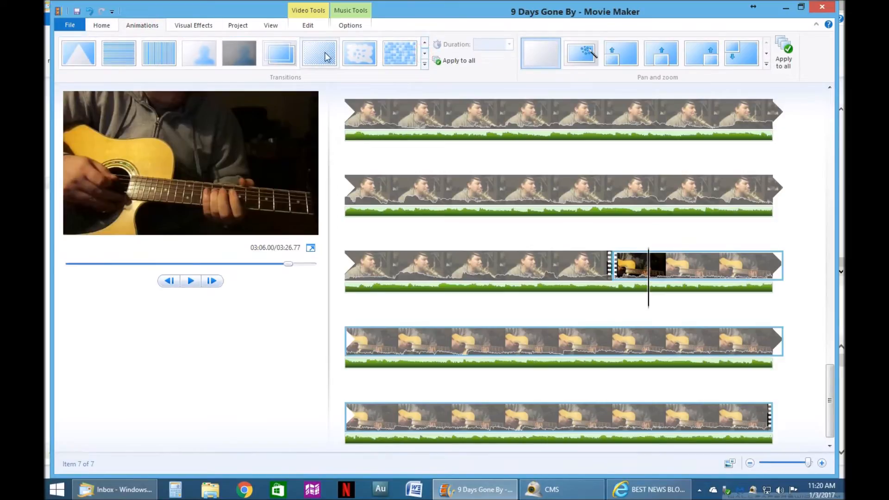
{"action": "left_click", "coordinate": [278, 55]}
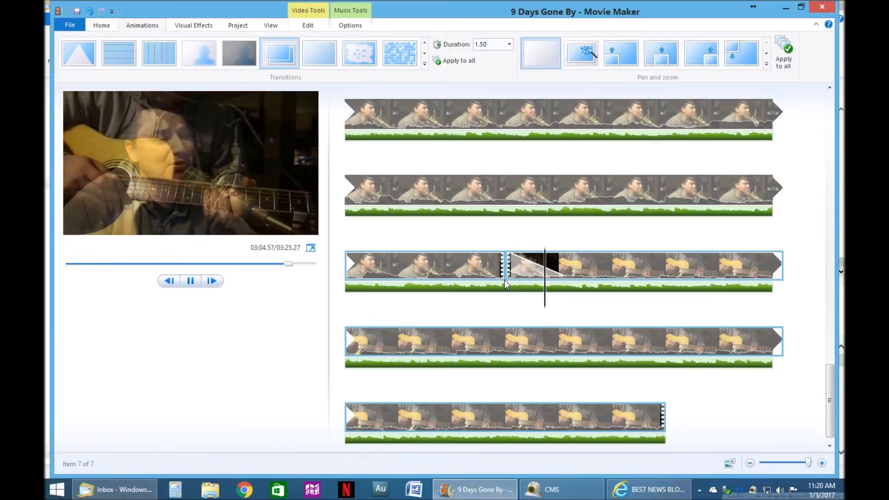
- Preview the last guitar clip and split it at 03:14.87
{"action": "scroll", "coordinate": [504, 329], "scroll_direction": "down", "scroll_amount": 1}
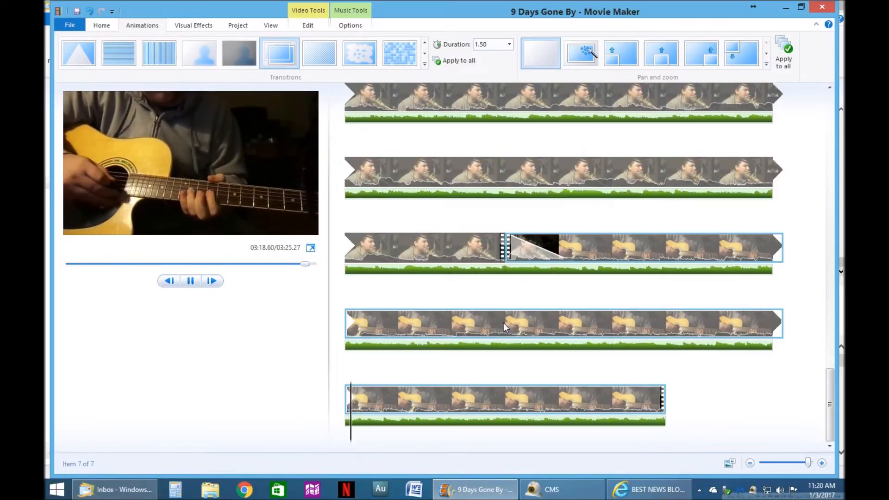
{"action": "left_click", "coordinate": [725, 323]}
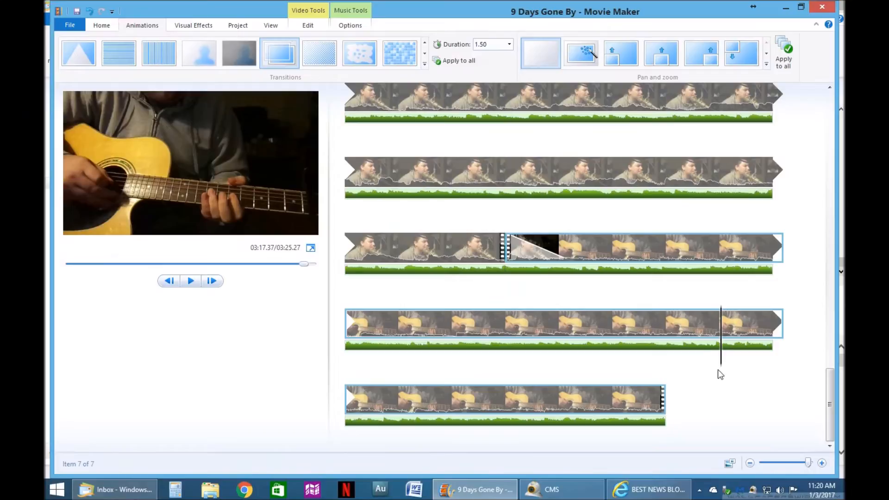
{"action": "key", "text": "space"}
{"action": "left_click", "coordinate": [737, 319]}
{"action": "left_click_drag", "start_coordinate": [720, 342], "coordinate": [604, 343]}
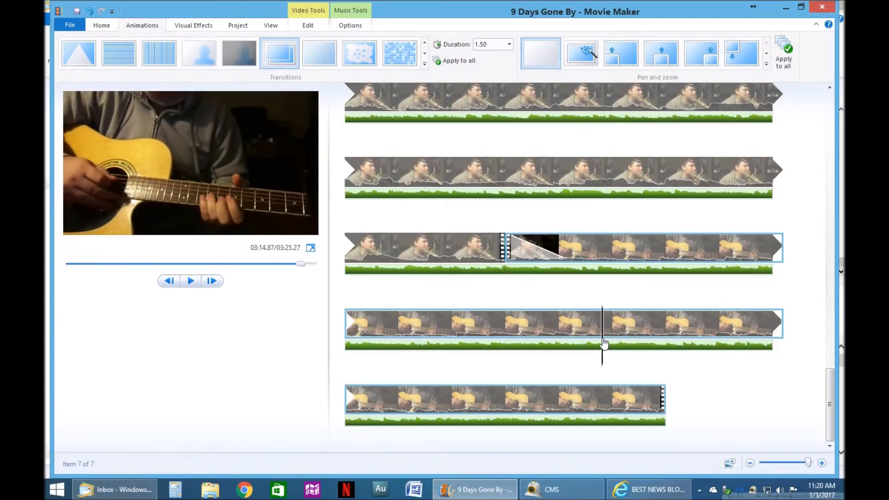
{"action": "right_click", "coordinate": [604, 332]}
{"action": "left_click", "coordinate": [646, 429]}
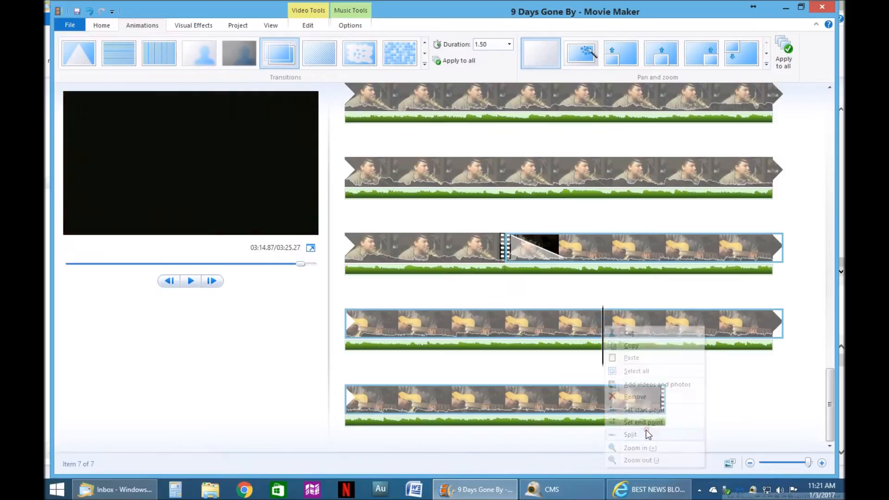
- Insert the video MAH00566 from the 01-01-17 folder at the split between the two guitar clips
{"action": "left_click", "coordinate": [111, 28]}
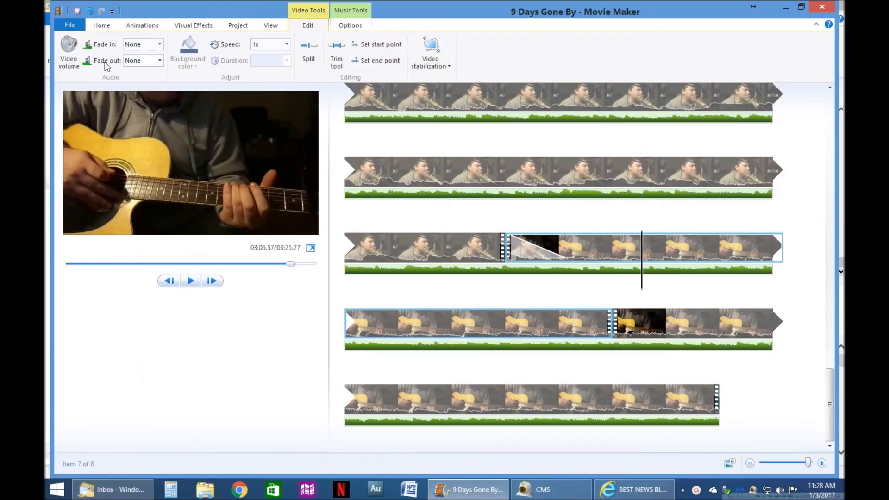
{"action": "left_click", "coordinate": [97, 22]}
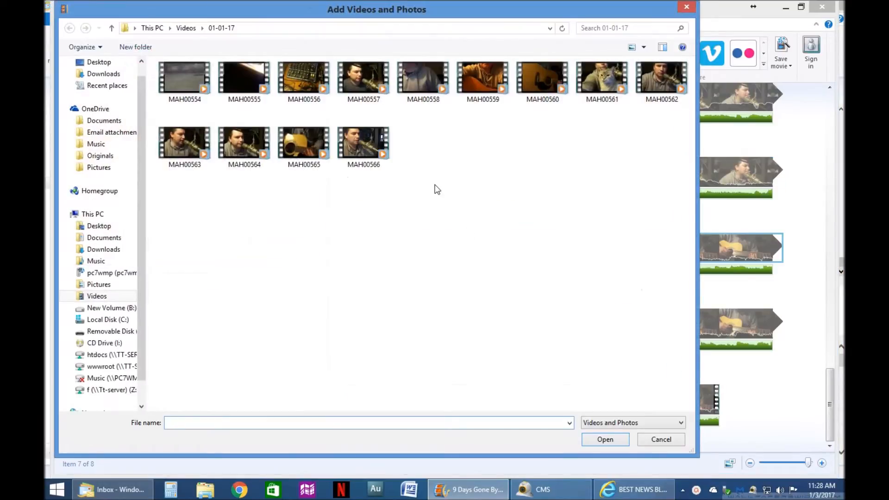
{"action": "left_click", "coordinate": [353, 134]}
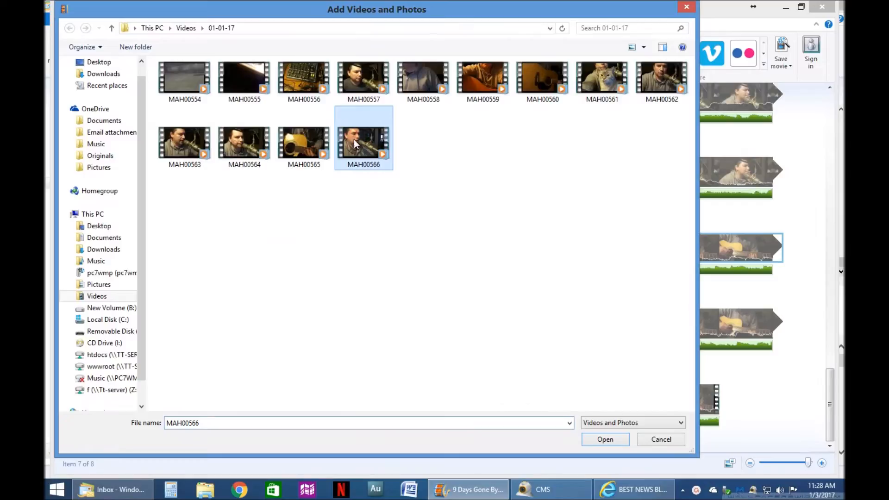
{"action": "left_click", "coordinate": [604, 440]}
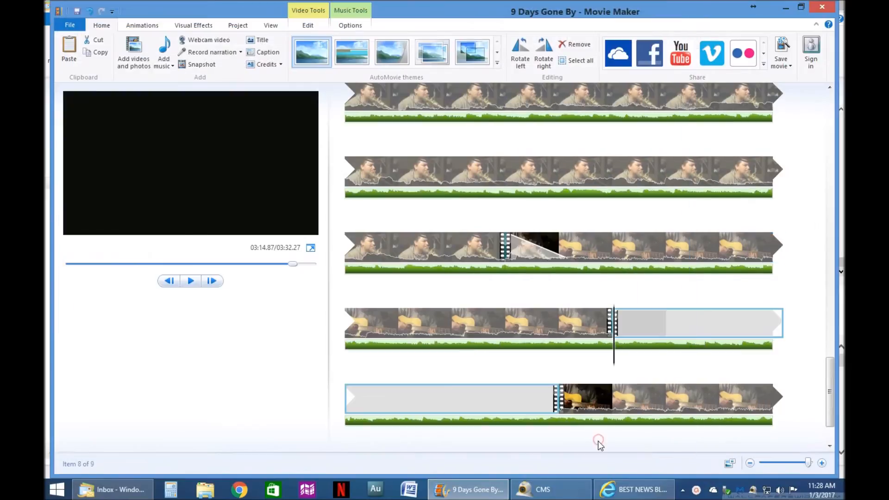
{"action": "scroll", "coordinate": [539, 370], "scroll_direction": "down", "scroll_amount": 2}
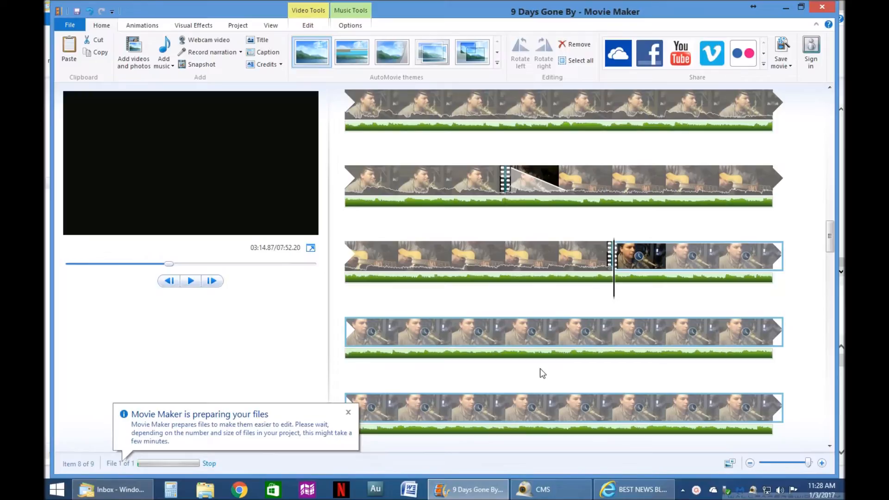
{"action": "scroll", "coordinate": [539, 368], "scroll_direction": "down", "scroll_amount": 1}
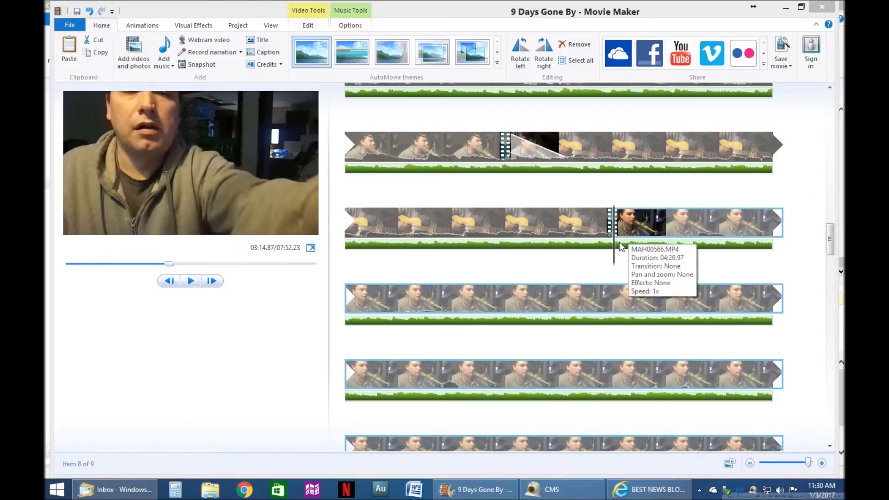
- Preview the opening part of the inserted MAH00566 clip
{"action": "left_click", "coordinate": [699, 215]}
{"action": "scroll", "coordinate": [486, 238], "scroll_direction": "down", "scroll_amount": 2}
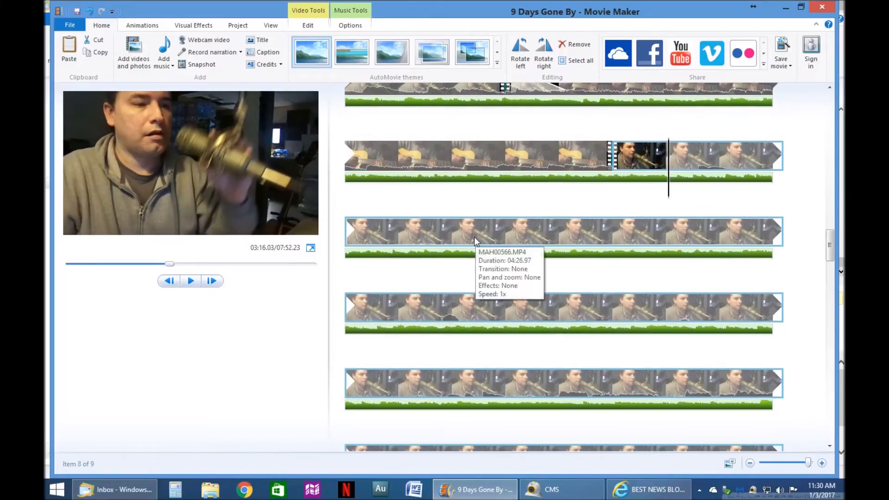
{"action": "left_click", "coordinate": [461, 239]}
{"action": "key", "text": "space"}
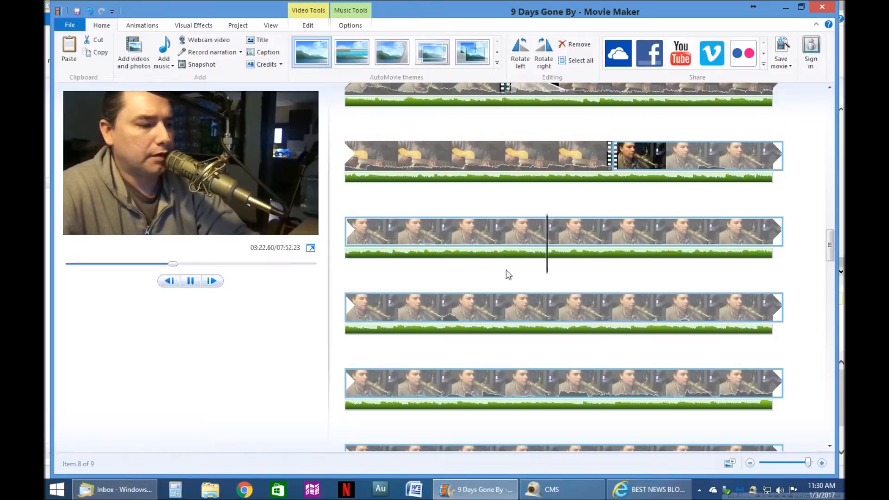
- Lower the volume of the music track so the clip's own audio can be heard
{"action": "left_click", "coordinate": [511, 256]}
{"action": "left_click", "coordinate": [69, 52]}
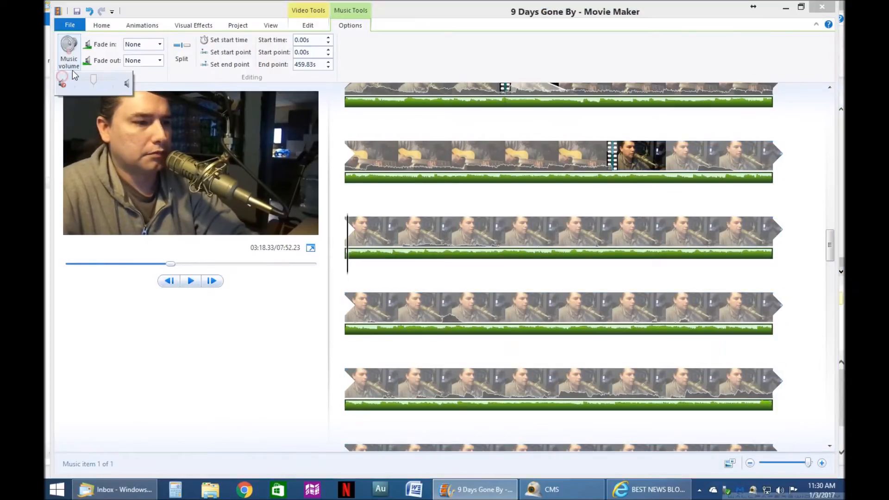
{"action": "left_click_drag", "start_coordinate": [91, 76], "coordinate": [55, 110]}
{"action": "left_click", "coordinate": [554, 218]}
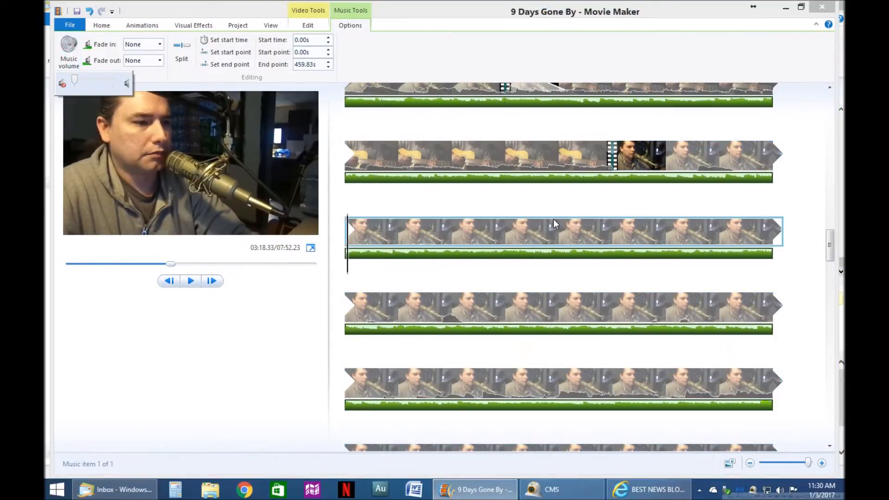
- Play the MAH00566 vocal clip from several points to find the passage that matches the music
{"action": "key", "text": "space"}
{"action": "left_click", "coordinate": [434, 303]}
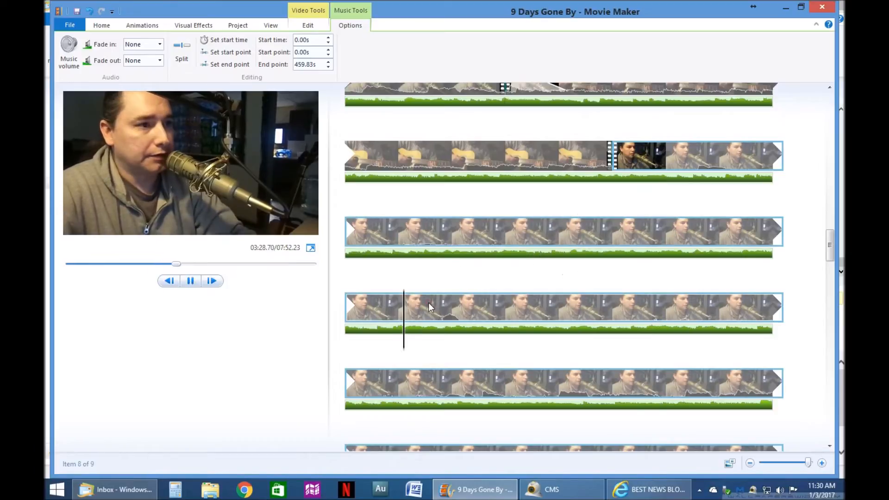
{"action": "scroll", "coordinate": [428, 302], "scroll_direction": "down", "scroll_amount": 1}
{"action": "left_click", "coordinate": [486, 315]}
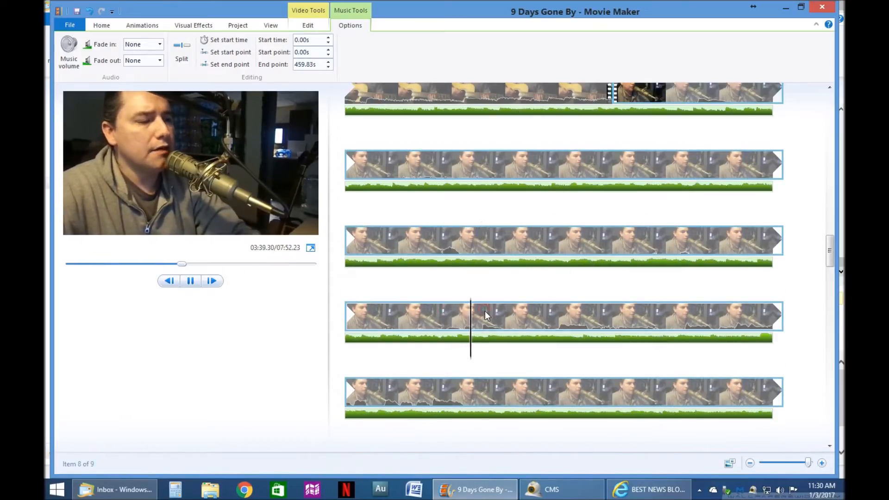
{"action": "left_click", "coordinate": [347, 312]}
{"action": "left_click", "coordinate": [613, 248]}
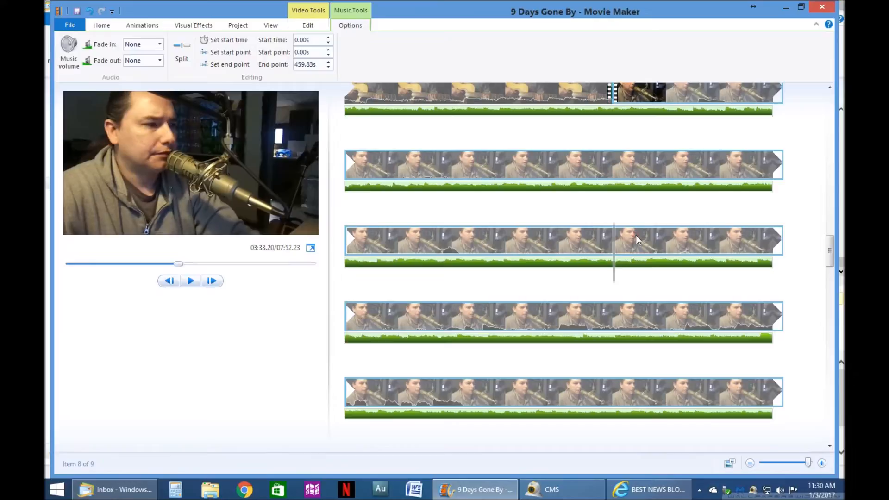
{"action": "scroll", "coordinate": [506, 319], "scroll_direction": "down", "scroll_amount": 1}
{"action": "scroll", "coordinate": [507, 322], "scroll_direction": "down", "scroll_amount": 2}
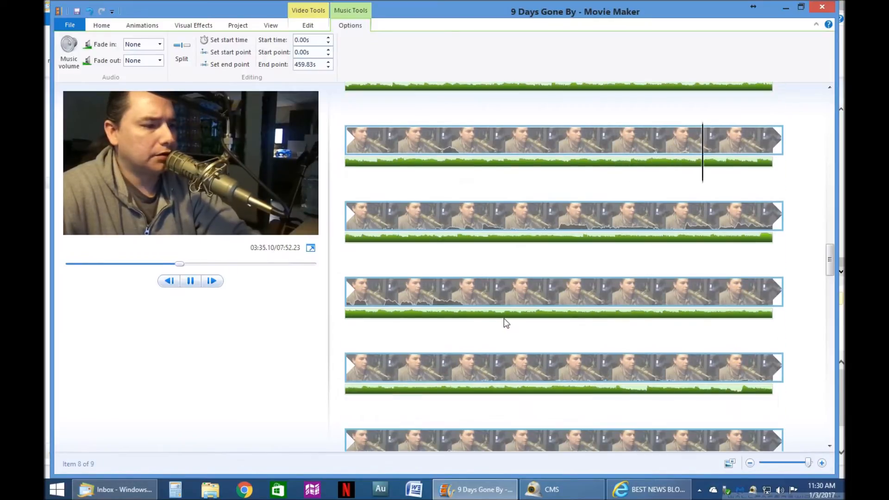
{"action": "left_click", "coordinate": [563, 213]}
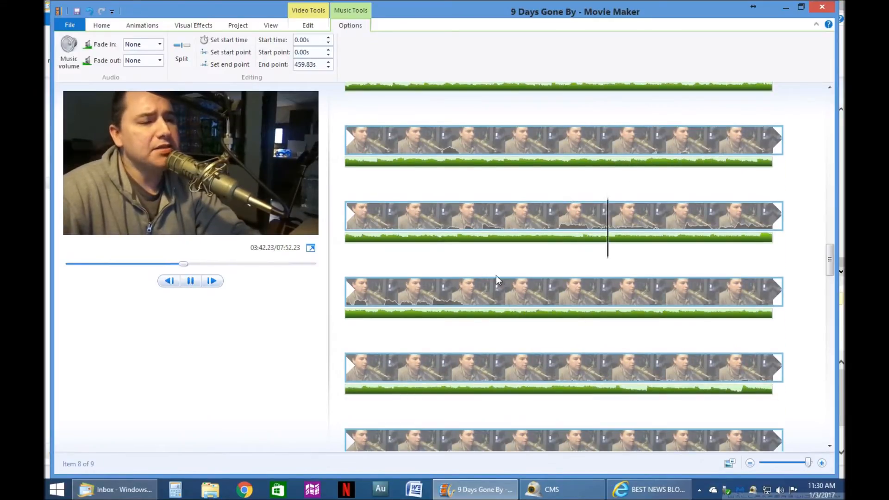
{"action": "left_click", "coordinate": [460, 294]}
{"action": "scroll", "coordinate": [460, 293], "scroll_direction": "up", "scroll_amount": 2}
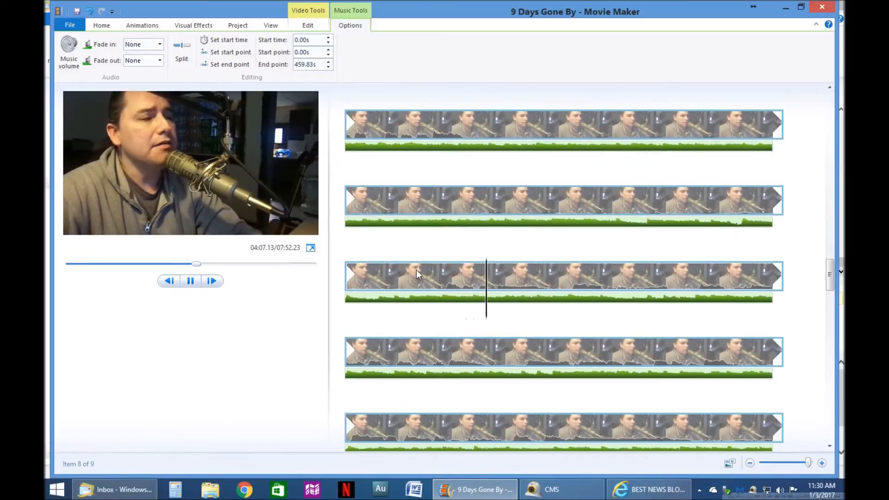
- Locate the beginning of the vocal passage in the MAH00566 clip and set its start point at 04:01.37
{"action": "left_click", "coordinate": [416, 269]}
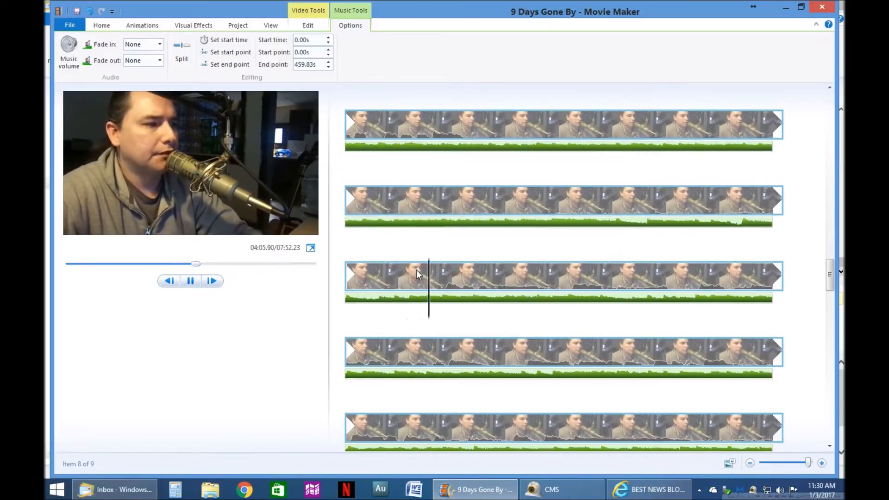
{"action": "left_click", "coordinate": [384, 277]}
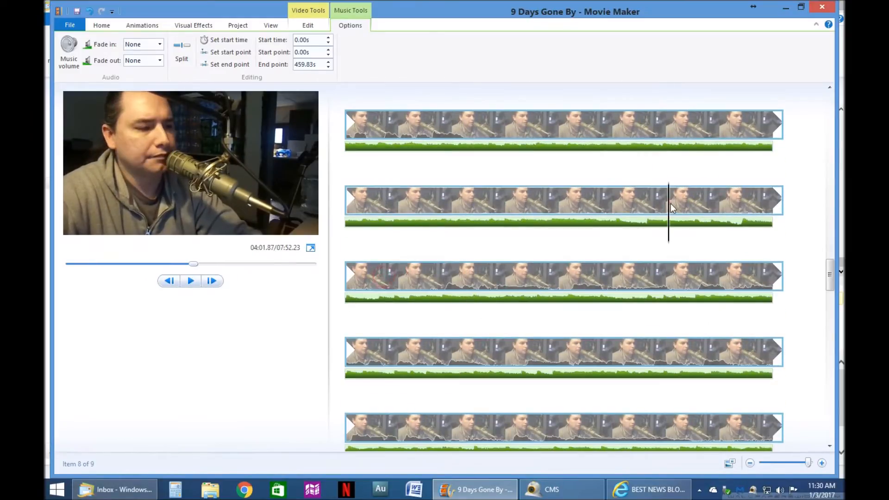
{"action": "left_click_drag", "start_coordinate": [670, 216], "coordinate": [645, 208]}
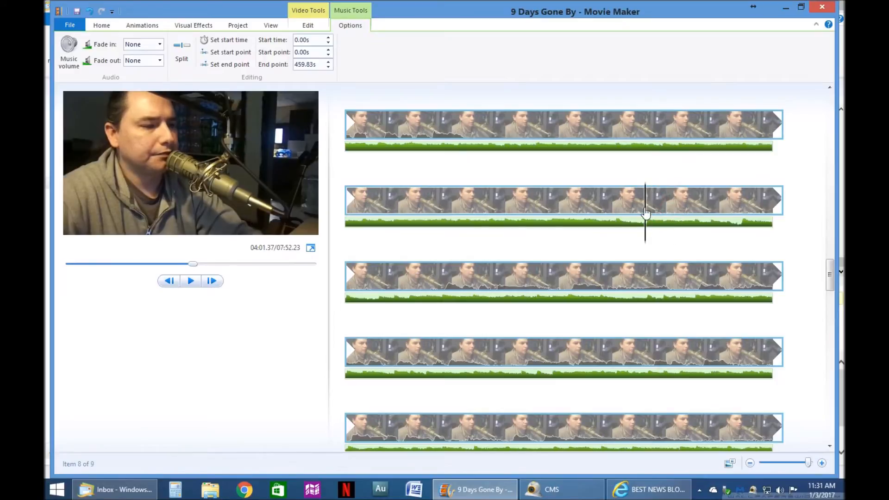
{"action": "right_click", "coordinate": [645, 204]}
{"action": "left_click", "coordinate": [675, 288]}
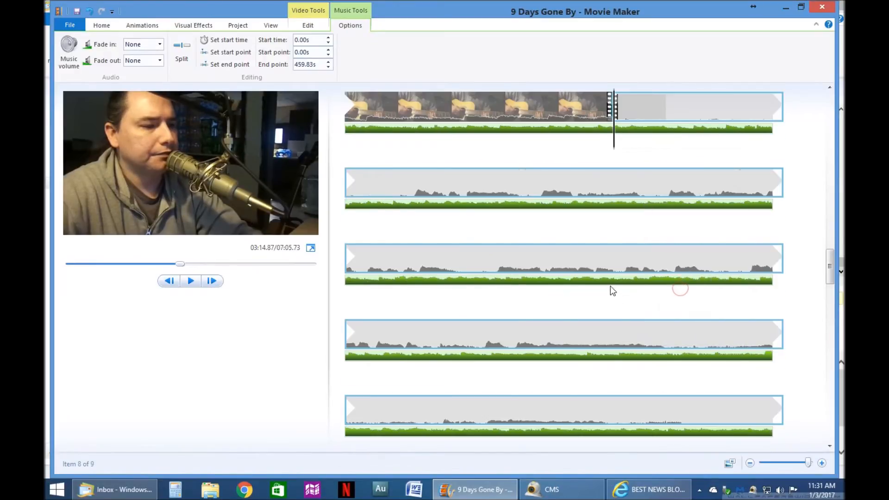
- Adjust the music track's volume and play the trimmed vocal clip from its beginning to check its sync with the music
{"action": "key", "text": "space"}
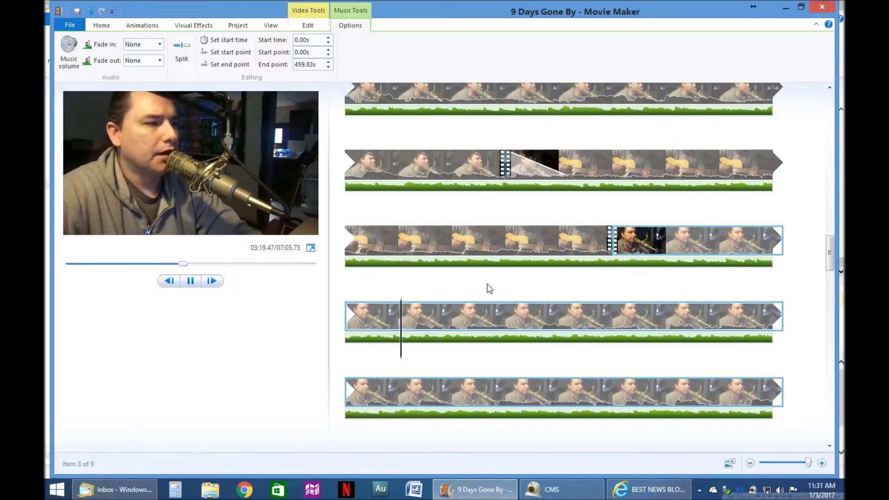
{"action": "left_click", "coordinate": [547, 265]}
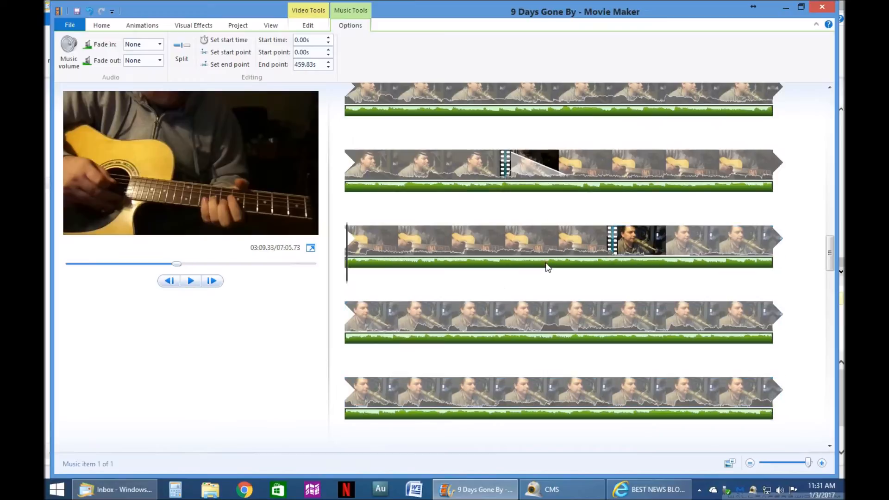
{"action": "left_click", "coordinate": [72, 65]}
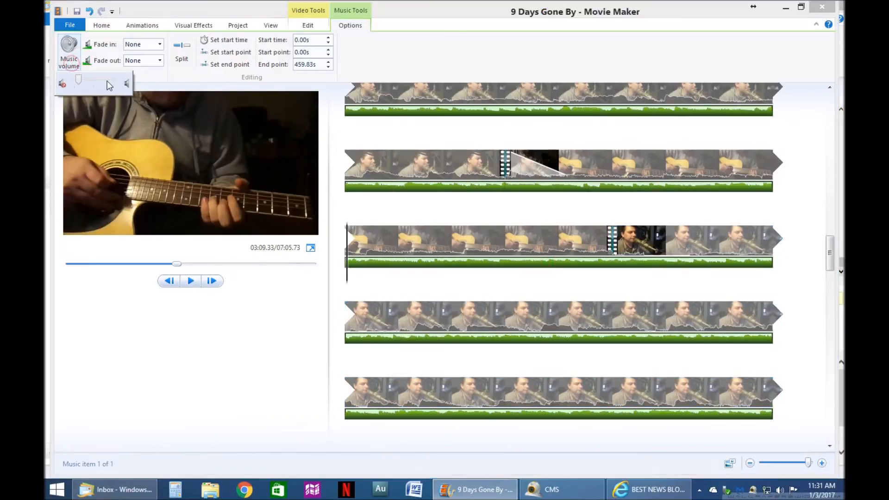
{"action": "left_click", "coordinate": [615, 241]}
{"action": "key", "text": "space"}
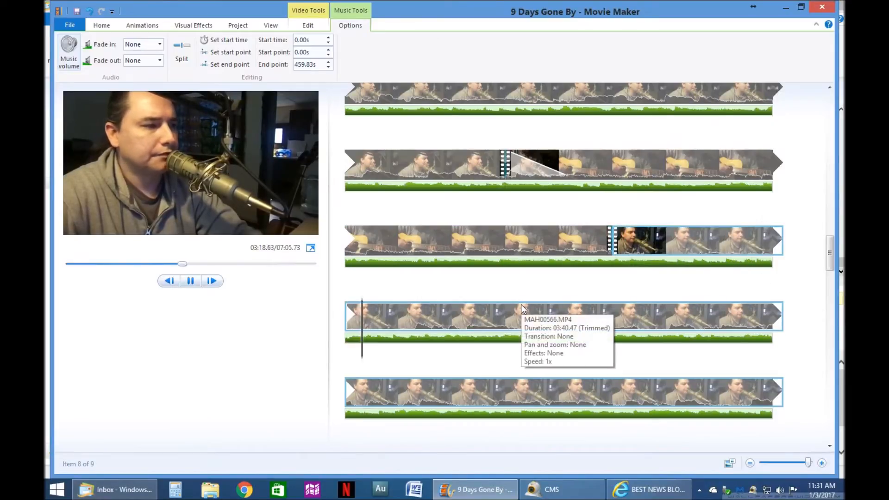
{"action": "key", "text": "space"}
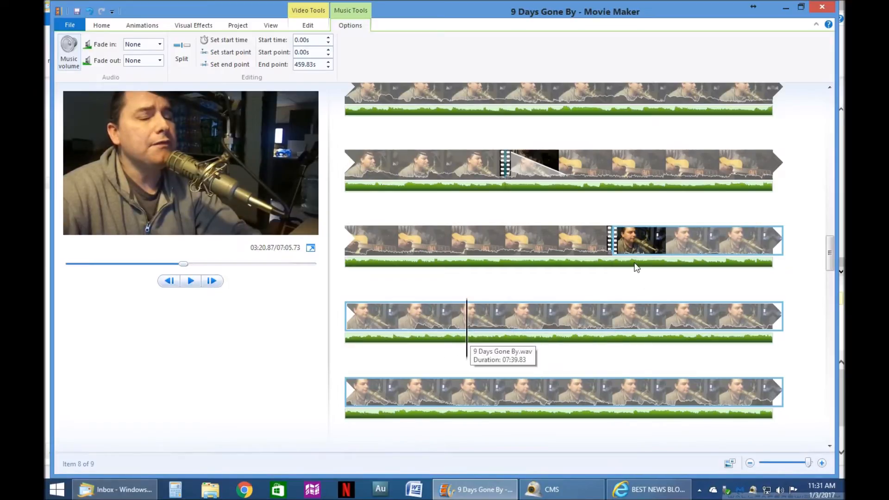
- Apply a Crossfade transition at the start of the trimmed vocal clip and preview the sync
{"action": "left_click", "coordinate": [614, 263]}
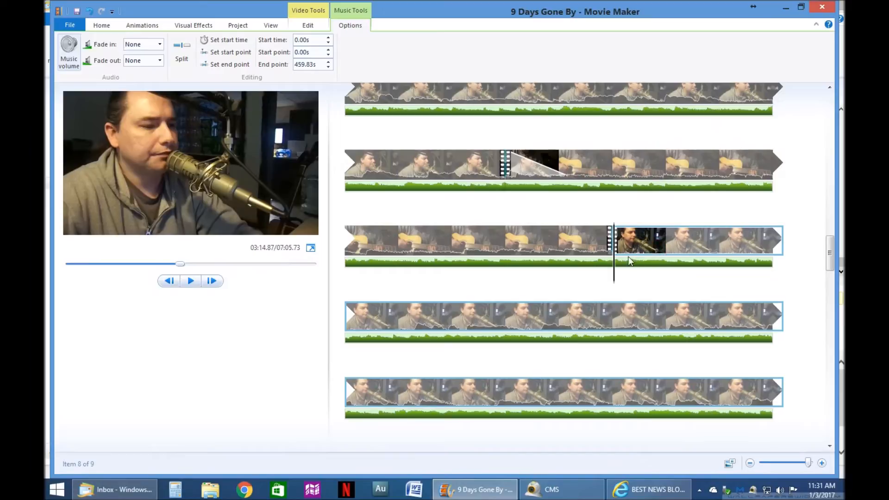
{"action": "left_click", "coordinate": [639, 272]}
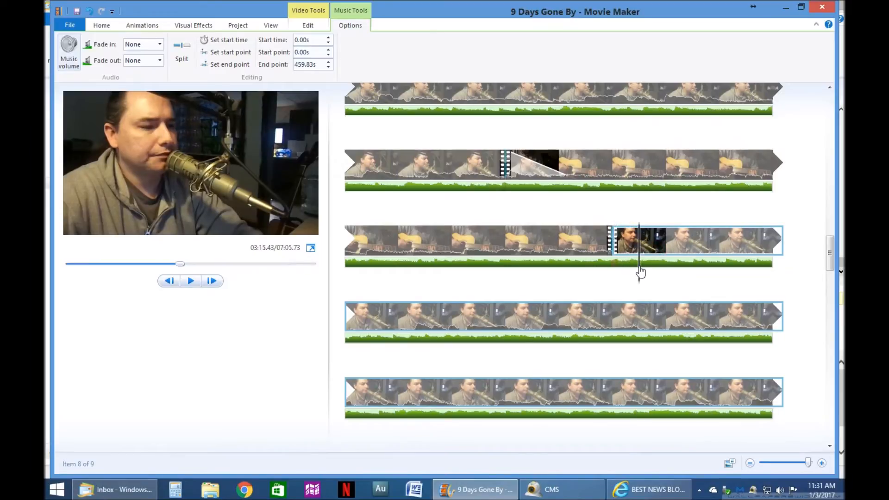
{"action": "left_click", "coordinate": [142, 25]}
{"action": "left_click", "coordinate": [286, 60]}
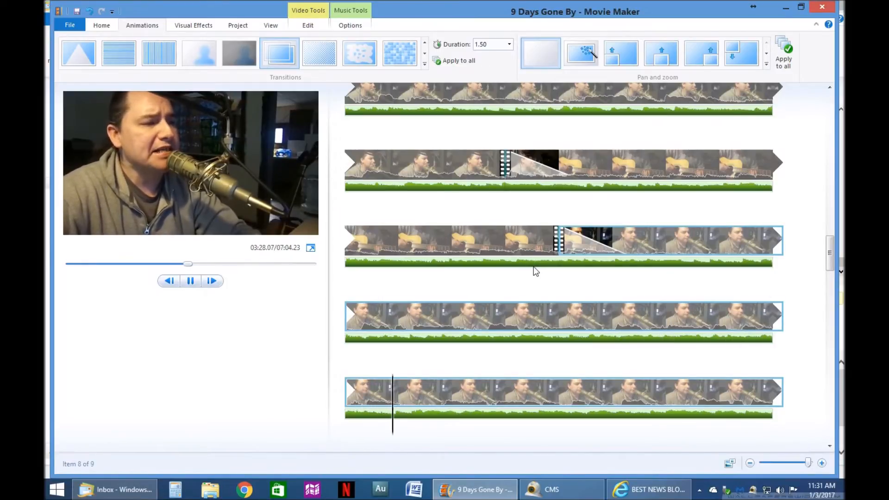
{"action": "key", "text": "space"}
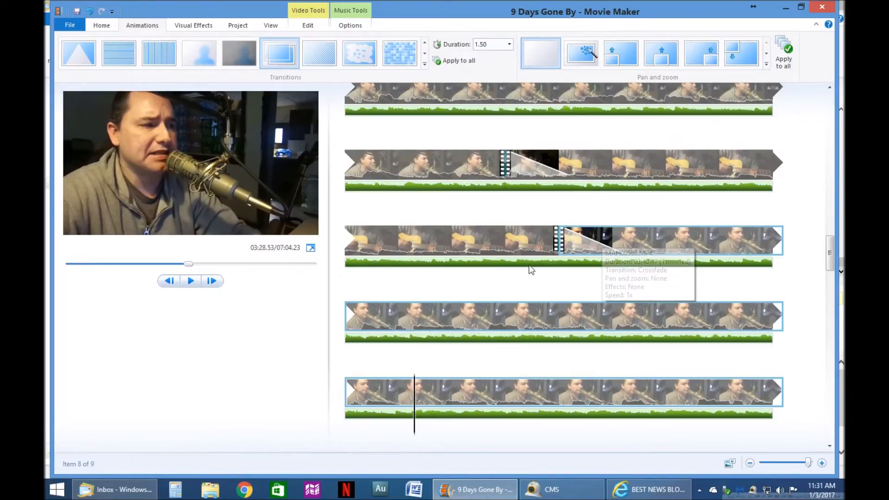
- Try a crossfade duration of 1.00 on the vocal clip and preview the transition
{"action": "left_click", "coordinate": [509, 44]}
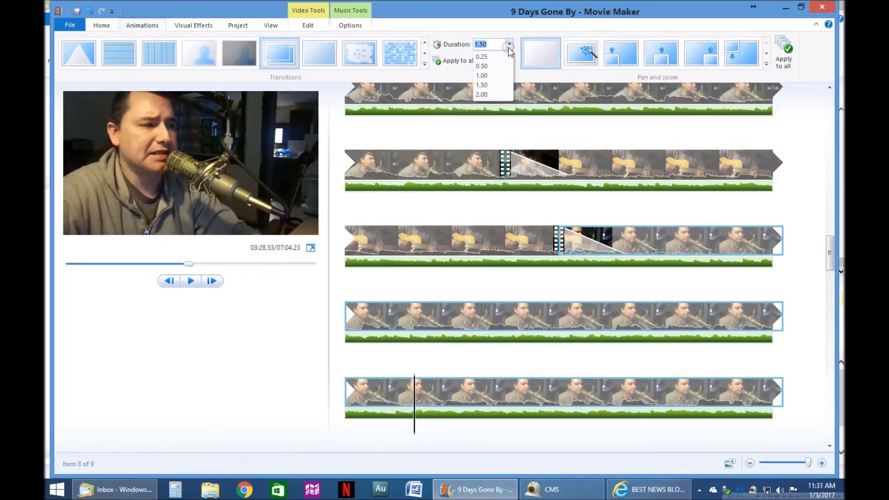
{"action": "left_click", "coordinate": [490, 75]}
{"action": "left_click", "coordinate": [586, 243]}
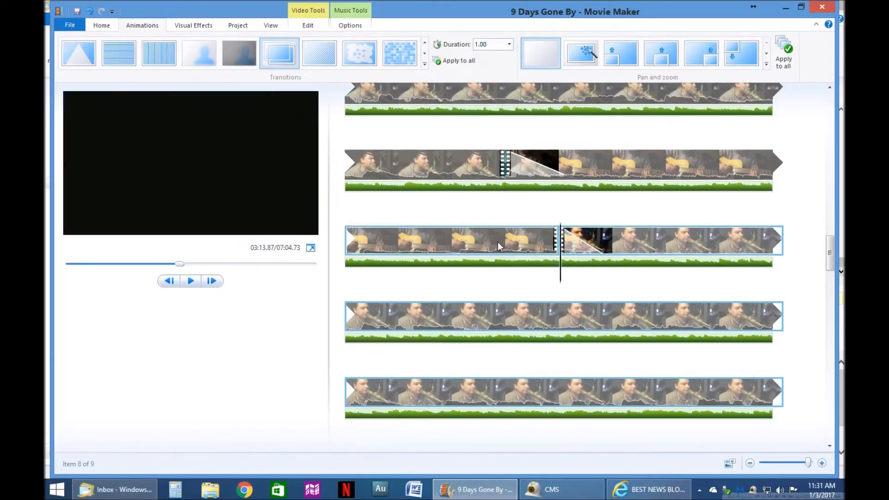
{"action": "key", "text": "space"}
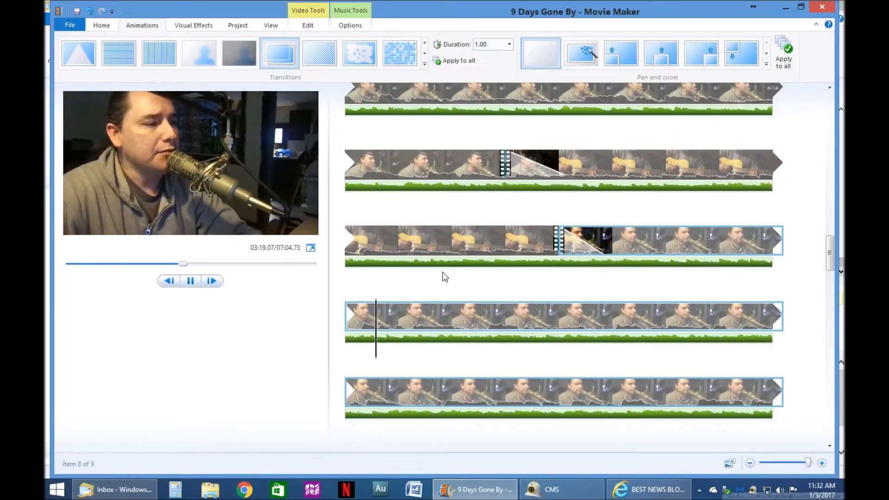
{"action": "key", "text": "space"}
- Try a crossfade duration of 2.00 on the vocal clip and play it from the guitar clip onward
{"action": "left_click", "coordinate": [509, 45]}
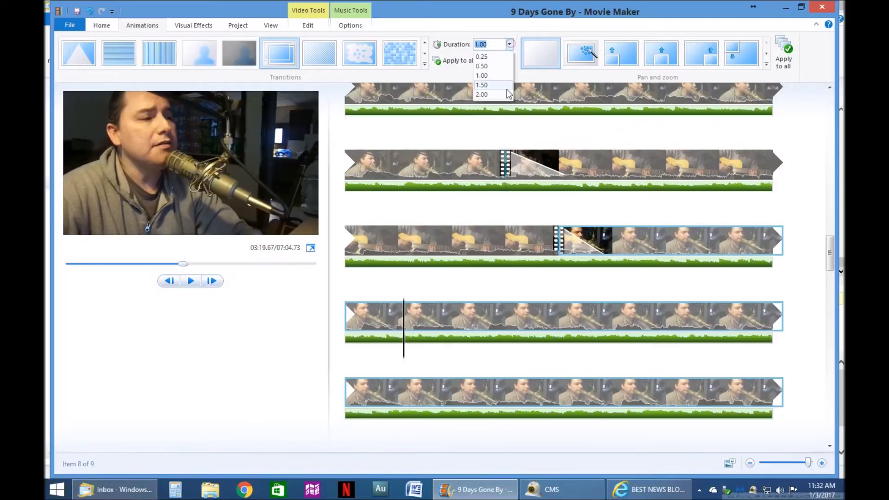
{"action": "left_click", "coordinate": [507, 97]}
{"action": "left_click", "coordinate": [560, 252]}
{"action": "left_click", "coordinate": [452, 241]}
{"action": "key", "text": "space"}
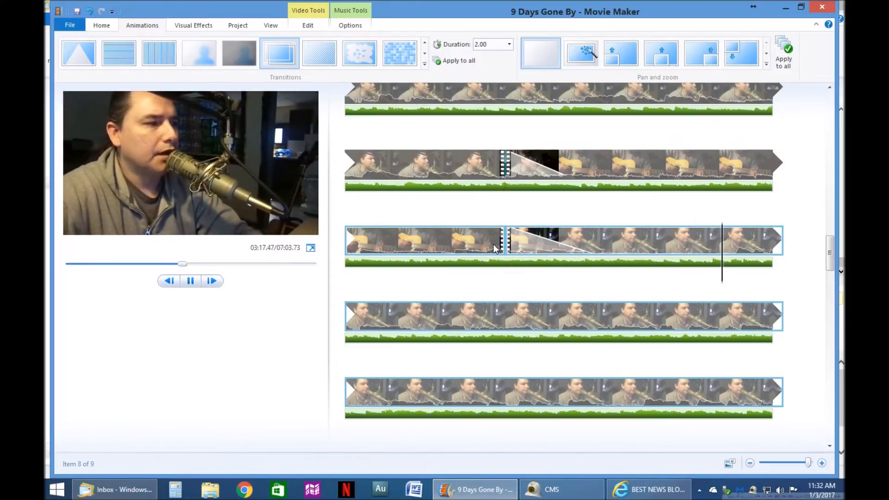
{"action": "key", "text": "space"}
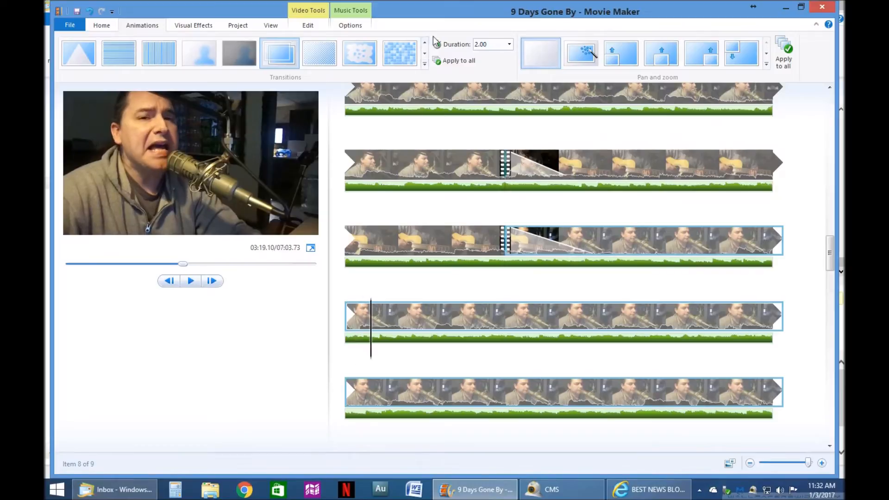
- Set the vocal clip's crossfade duration to 1.50 and preview the transition from the guitar clip
{"action": "left_click", "coordinate": [509, 45]}
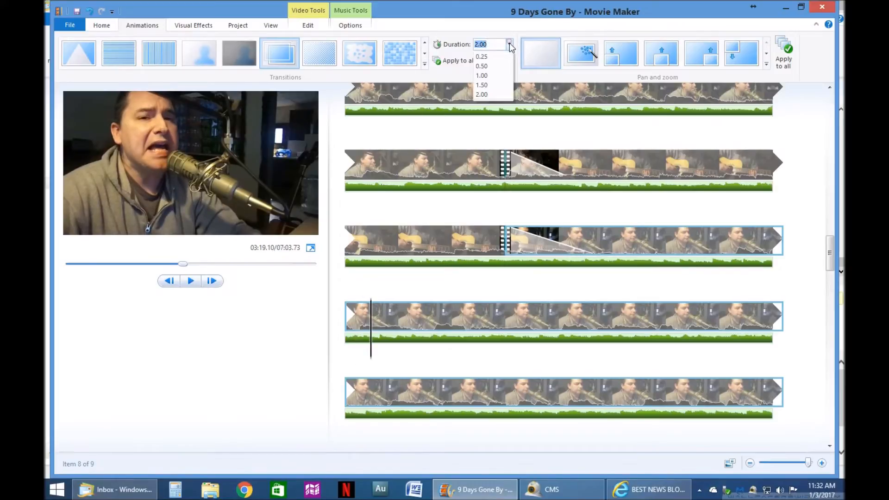
{"action": "left_click", "coordinate": [493, 85]}
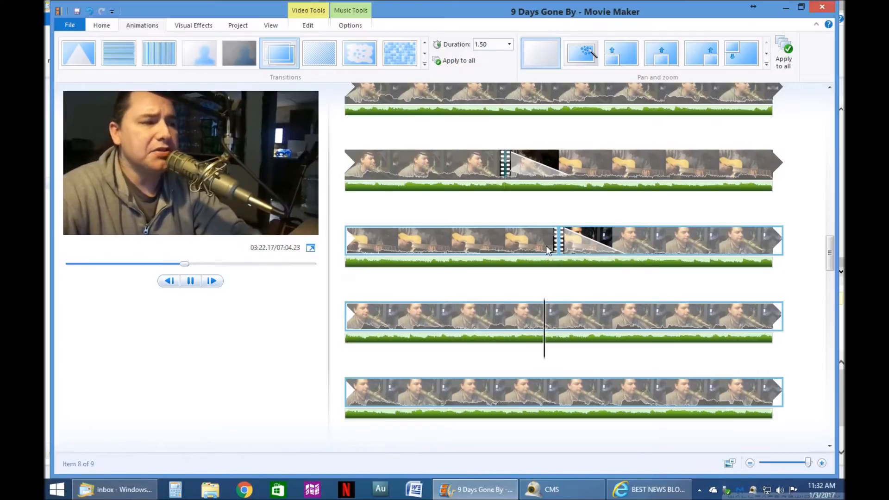
{"action": "scroll", "coordinate": [574, 253], "scroll_direction": "down", "scroll_amount": 1}
{"action": "key", "text": "space"}
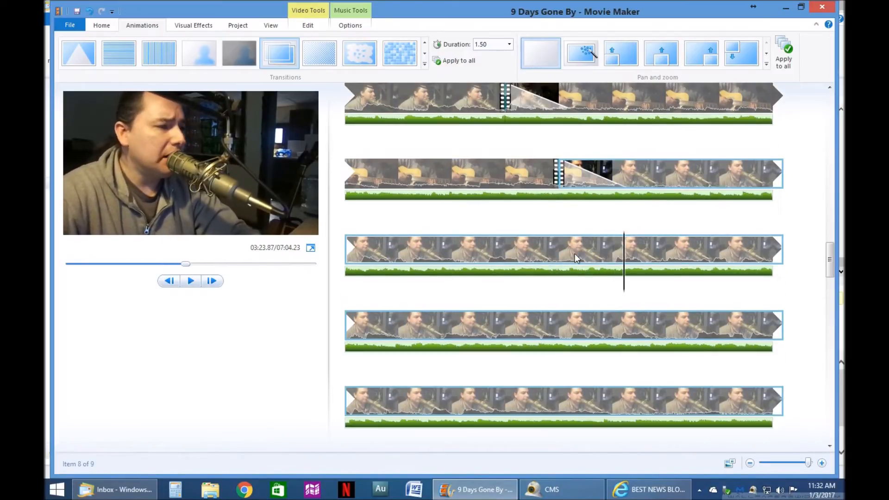
- Play the middle of the vocal clip, repeating the passage around 03:48, to check its sync with the music
{"action": "scroll", "coordinate": [537, 266], "scroll_direction": "down", "scroll_amount": 1}
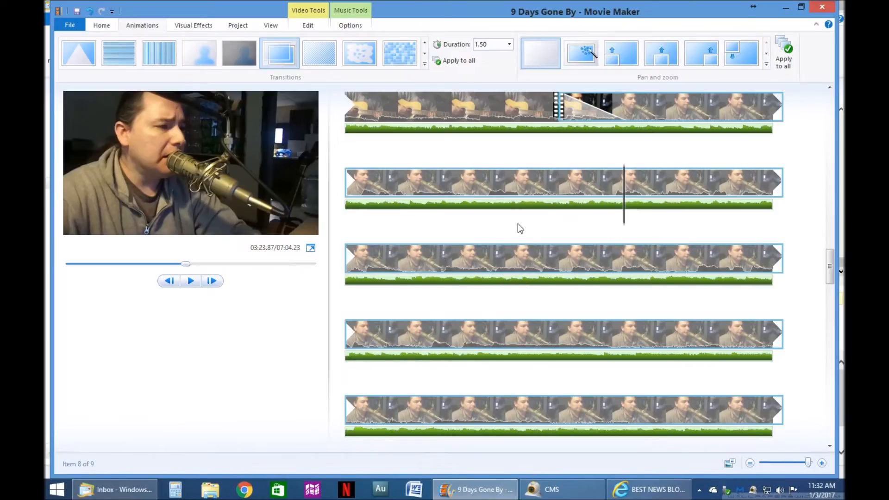
{"action": "key", "text": "space"}
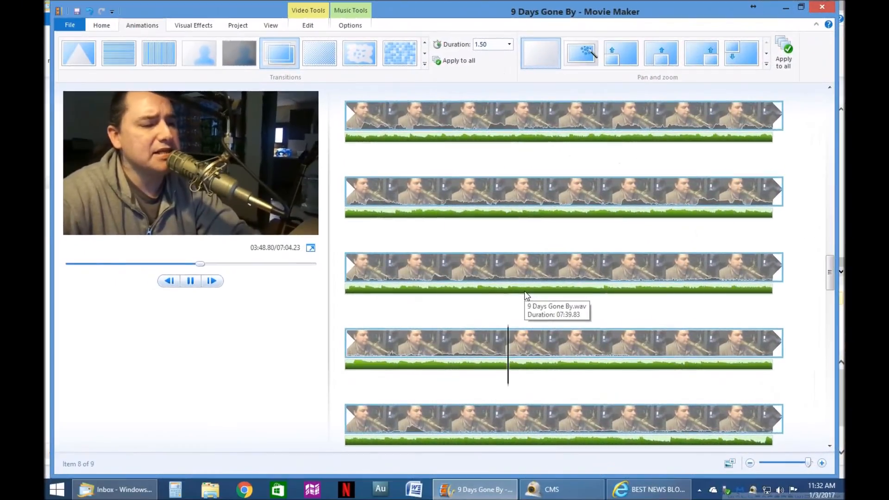
{"action": "left_click", "coordinate": [669, 268]}
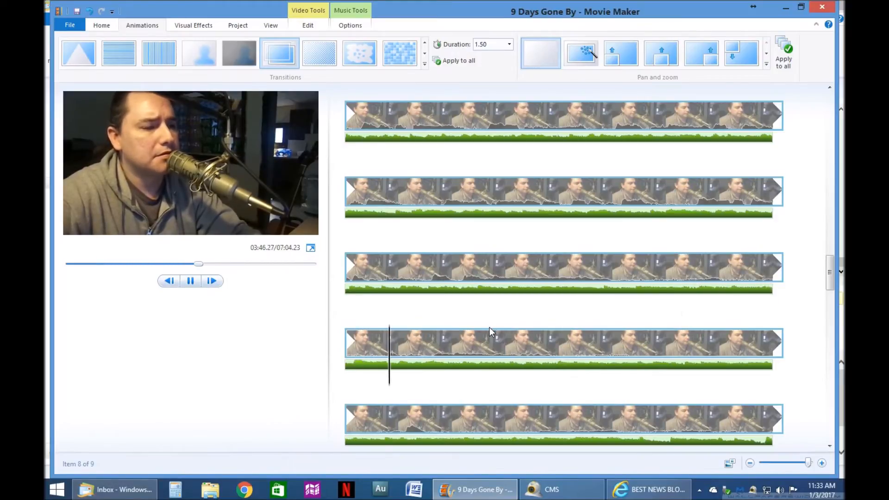
{"action": "key", "text": "space"}
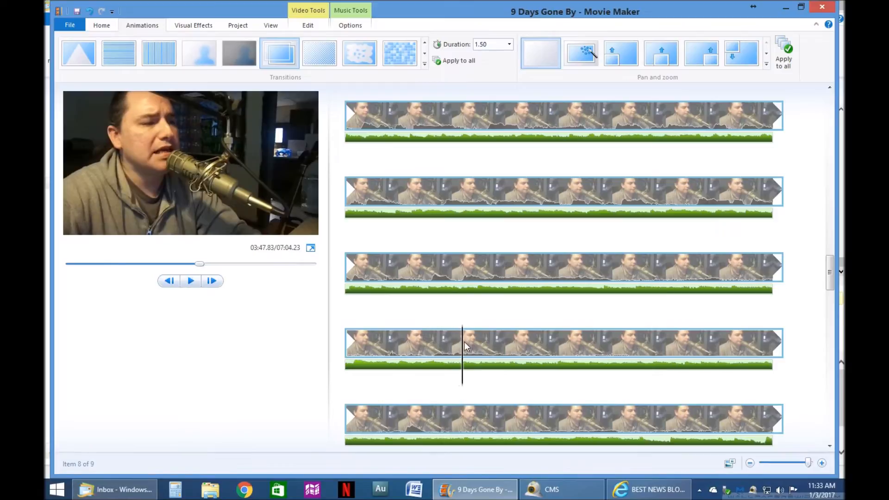
{"action": "left_click", "coordinate": [356, 356]}
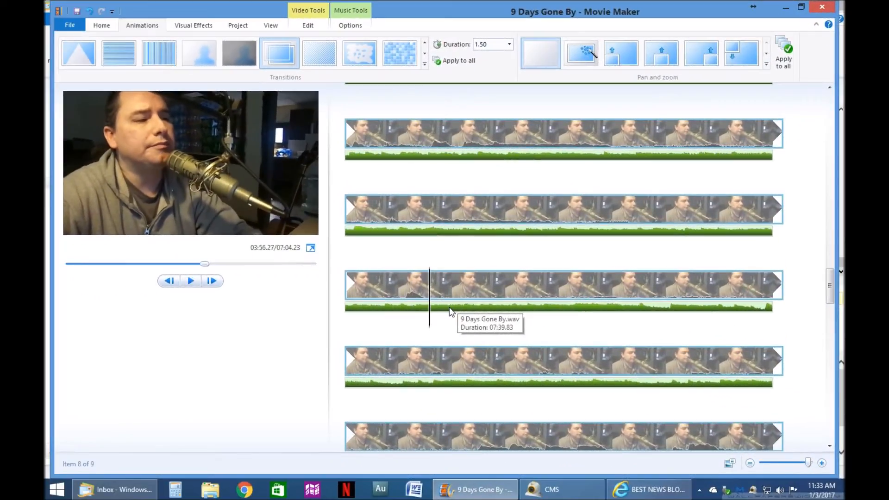
{"action": "left_click", "coordinate": [508, 211]}
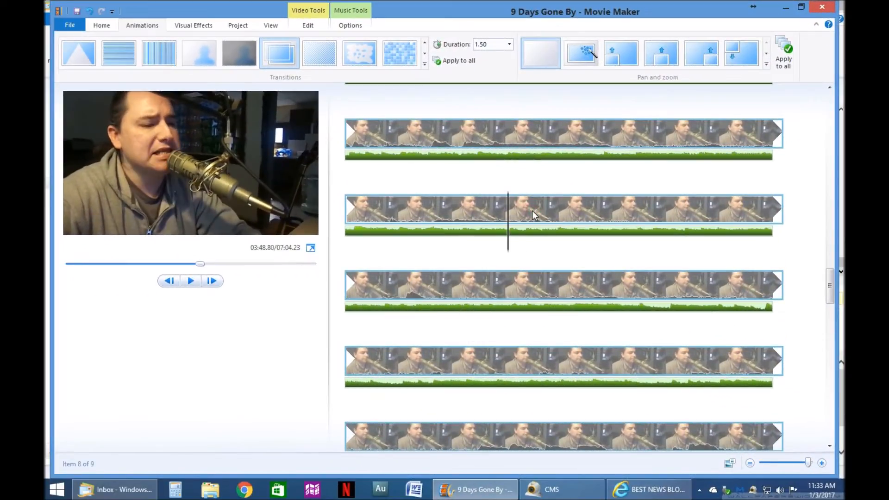
{"action": "scroll", "coordinate": [532, 211], "scroll_direction": "down", "scroll_amount": 1}
{"action": "key", "text": "space"}
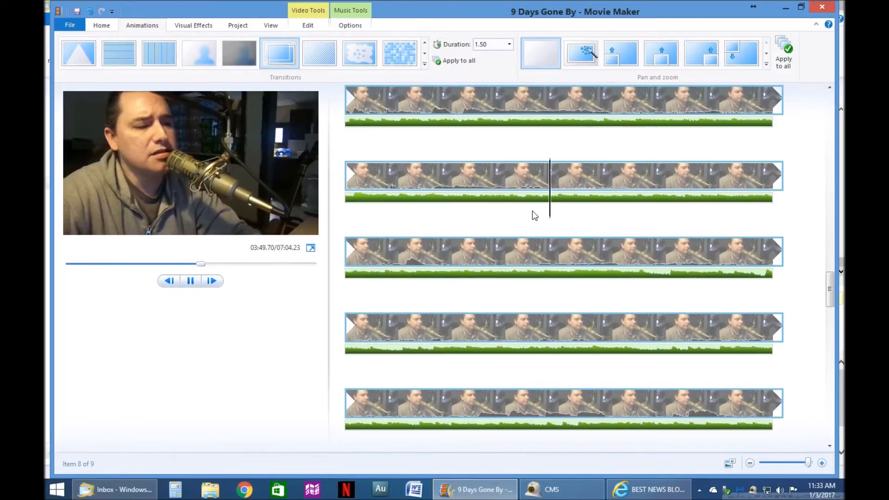
- Split the long vocal clip at 03:51.30
{"action": "right_click", "coordinate": [625, 172]}
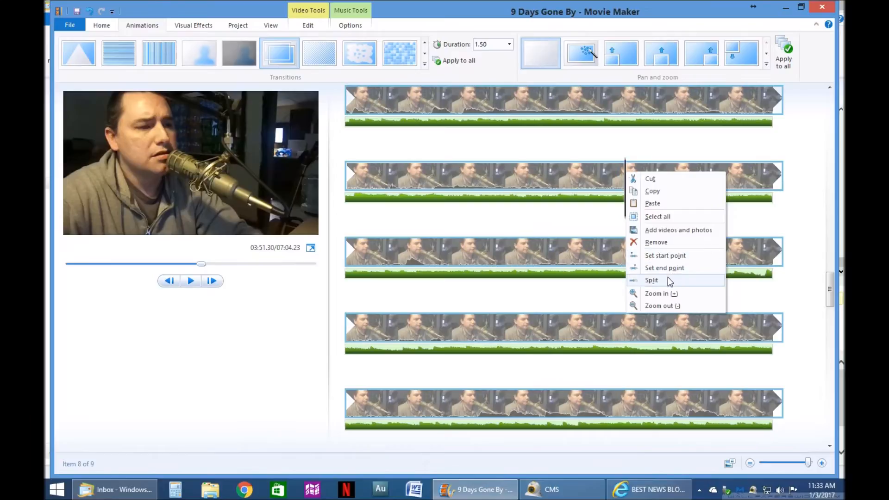
{"action": "left_click", "coordinate": [667, 278]}
{"action": "scroll", "coordinate": [667, 281], "scroll_direction": "down", "scroll_amount": 1}
{"action": "scroll", "coordinate": [668, 280], "scroll_direction": "down", "scroll_amount": 5}
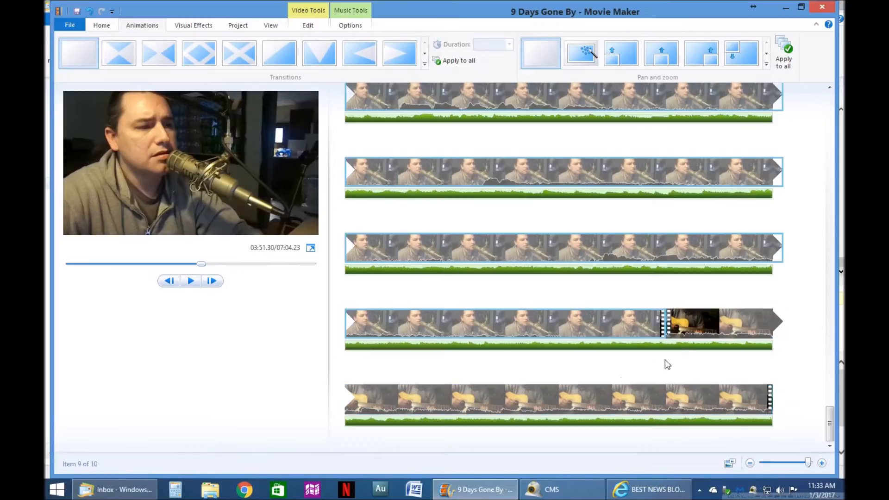
{"action": "left_click_drag", "start_coordinate": [829, 423], "coordinate": [829, 287]}
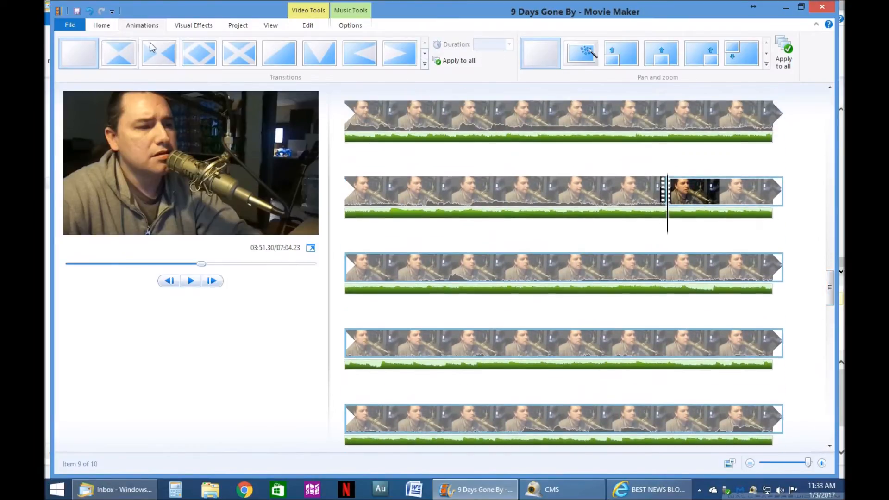
- Insert the guitar video MAH00565 from the 01-01-17 folder at the 03:51.30 split
{"action": "left_click", "coordinate": [101, 26]}
{"action": "left_click", "coordinate": [142, 59]}
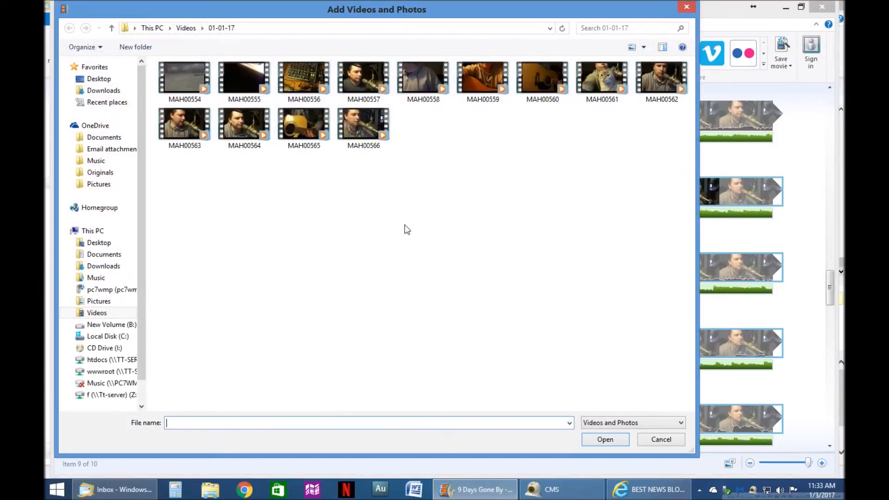
{"action": "left_click", "coordinate": [307, 111]}
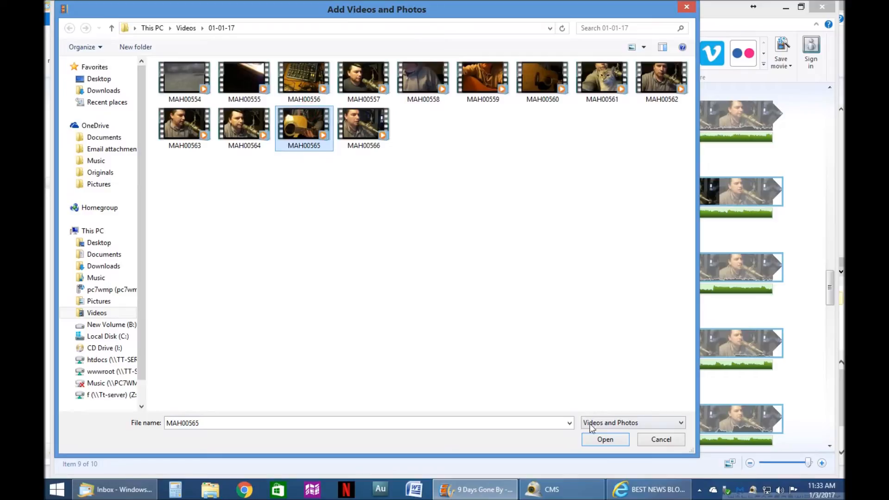
{"action": "left_click", "coordinate": [603, 439]}
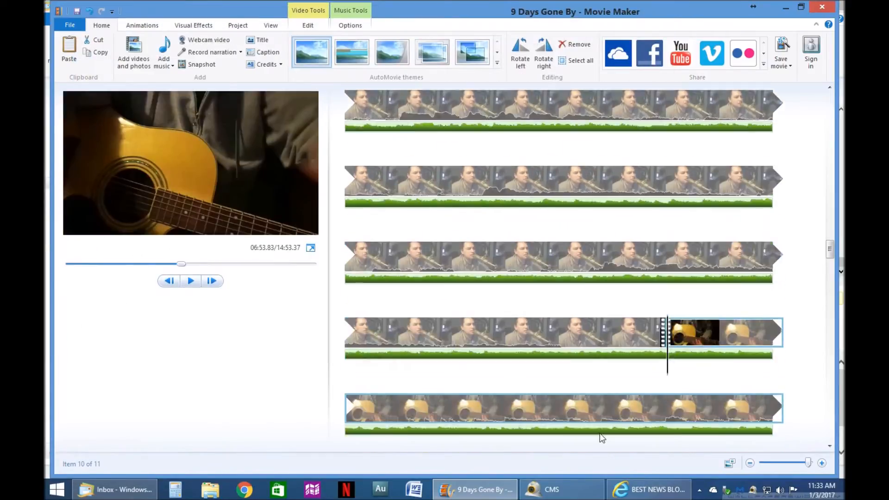
- Play the cut from the end of the vocal clip into the inserted guitar clip
{"action": "scroll", "coordinate": [600, 436], "scroll_direction": "up", "scroll_amount": 1}
{"action": "left_click_drag", "start_coordinate": [708, 357], "coordinate": [696, 386]}
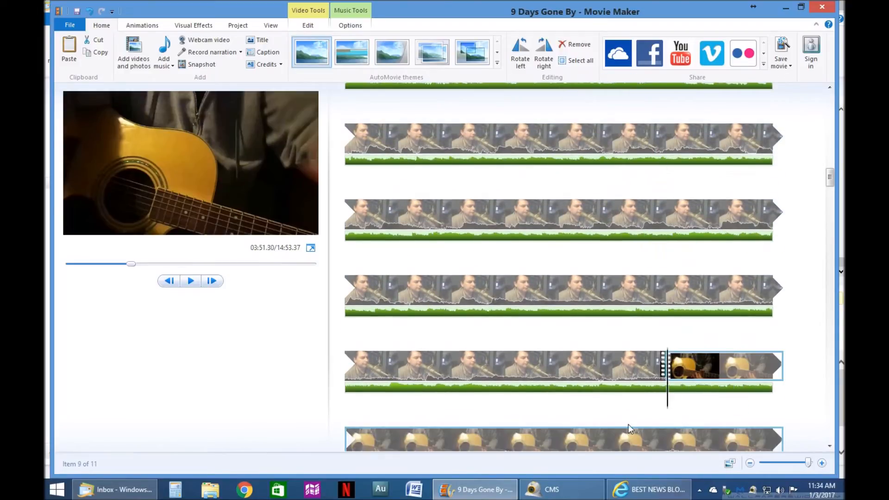
{"action": "left_click", "coordinate": [519, 376]}
{"action": "key", "text": "space"}
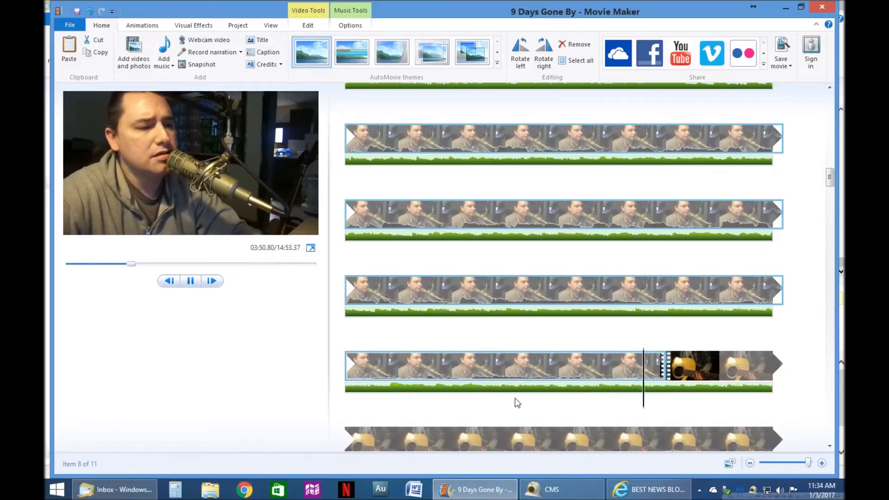
{"action": "key", "text": "space"}
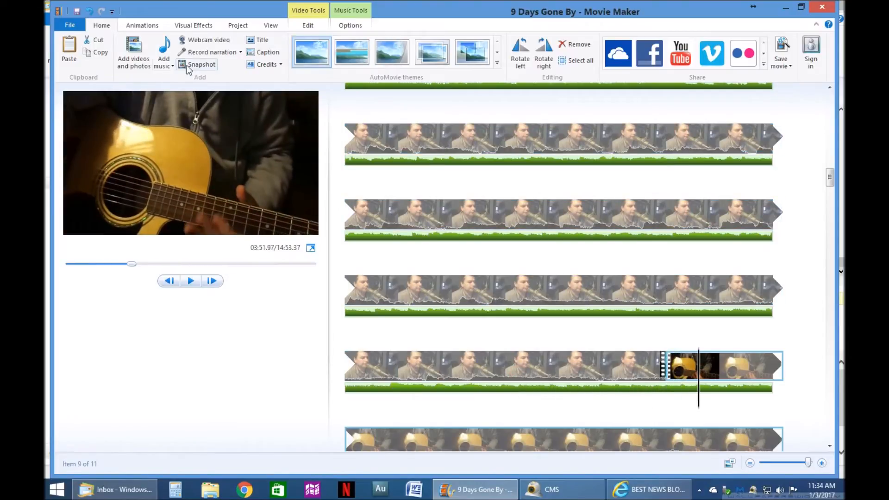
- Apply a crossfade transition with a duration of 1.50 to the inserted guitar clip and preview it
{"action": "left_click", "coordinate": [143, 27]}
{"action": "left_click", "coordinate": [425, 54]}
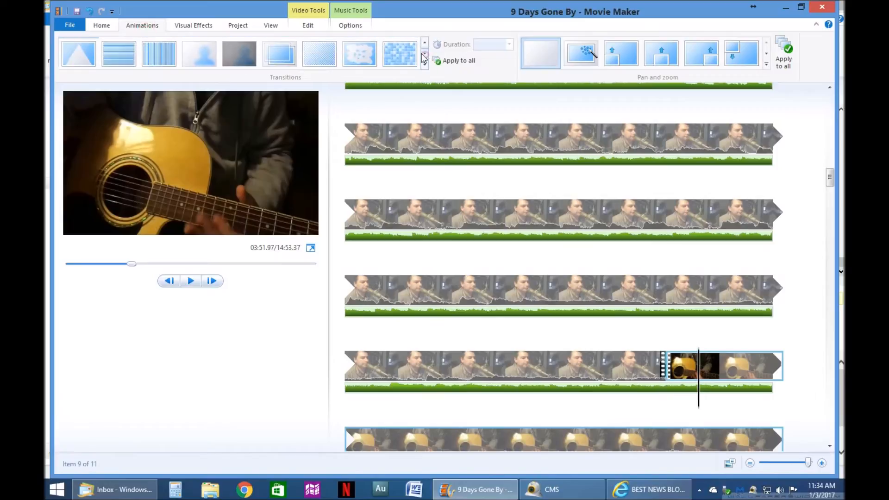
{"action": "left_click", "coordinate": [277, 52]}
{"action": "left_click", "coordinate": [512, 366]}
{"action": "key", "text": "space"}
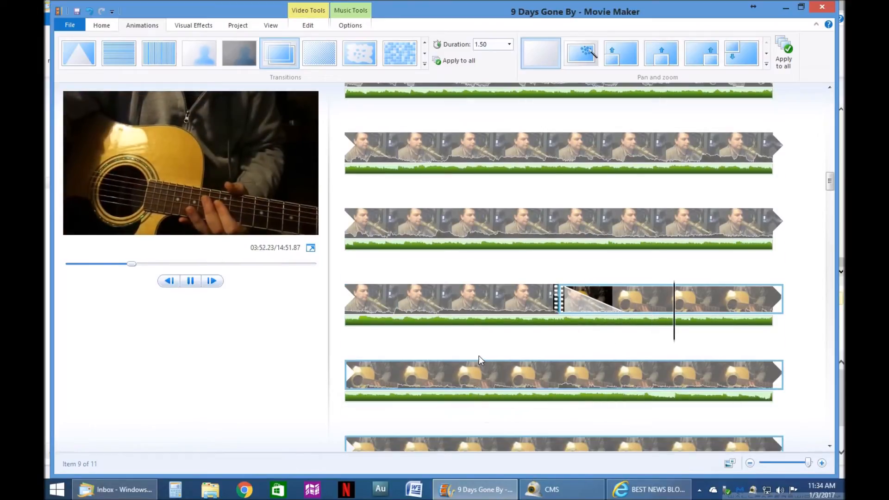
{"action": "key", "text": "space"}
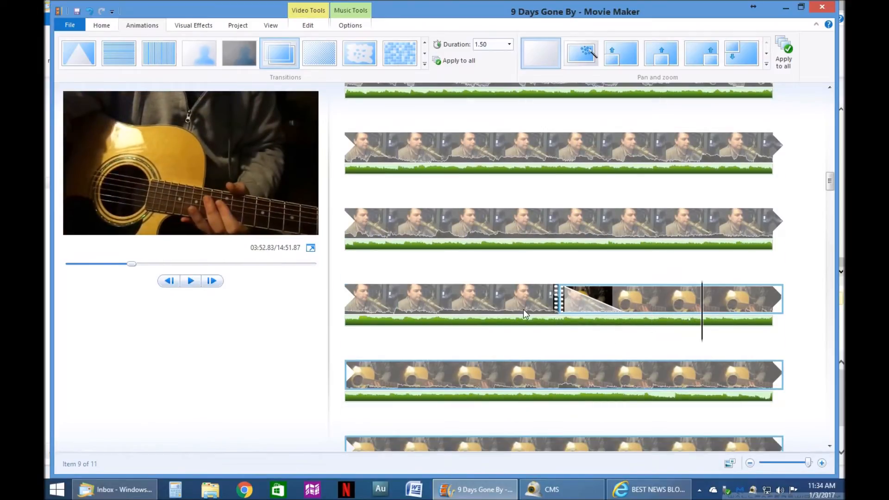
- Play the guitar clip around 04:11 to locate the matching passage and set the clip's start point at 04:11.13
{"action": "left_click", "coordinate": [372, 382]}
{"action": "key", "text": "space"}
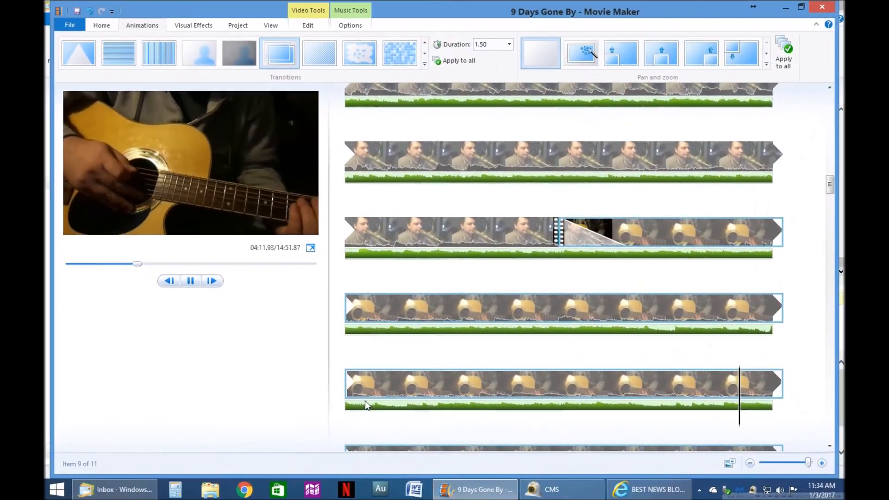
{"action": "key", "text": "space"}
{"action": "left_click", "coordinate": [669, 310]}
{"action": "key", "text": "space"}
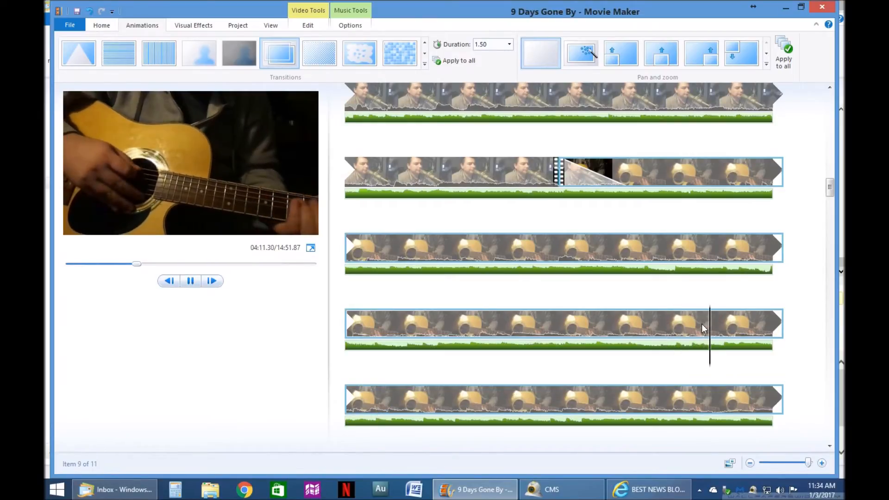
{"action": "key", "text": "space"}
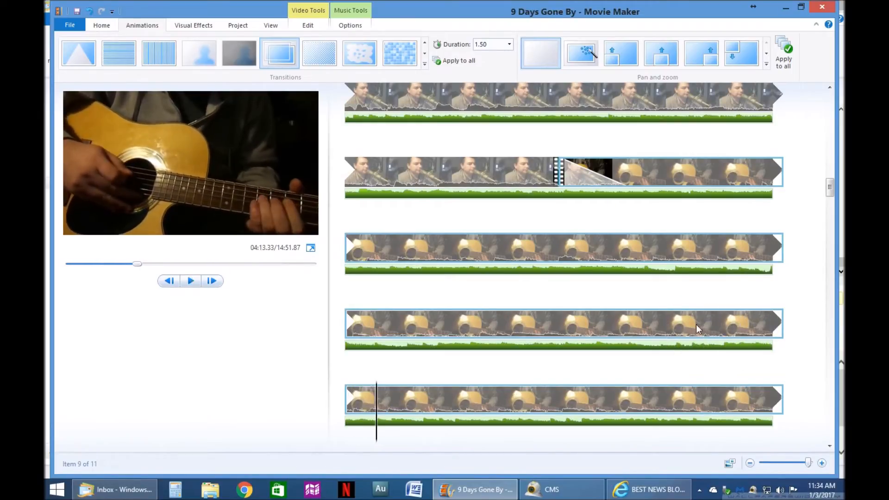
{"action": "left_click_drag", "start_coordinate": [721, 324], "coordinate": [702, 333]}
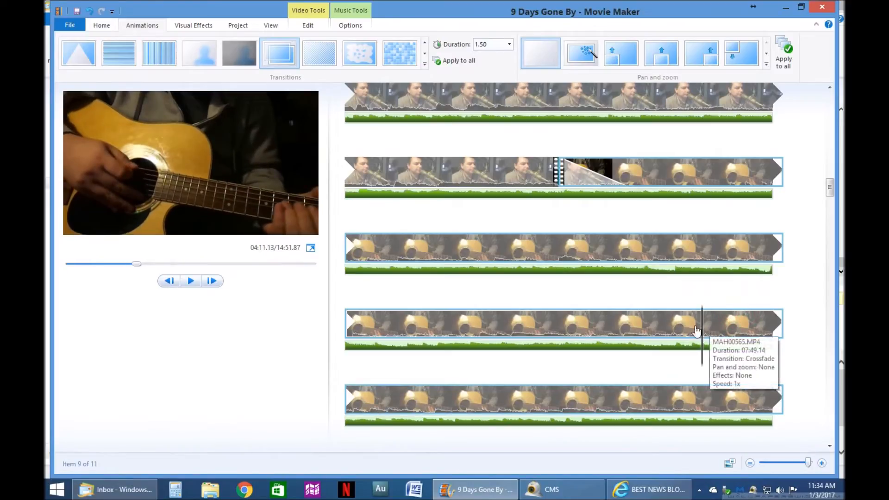
{"action": "right_click", "coordinate": [701, 327]}
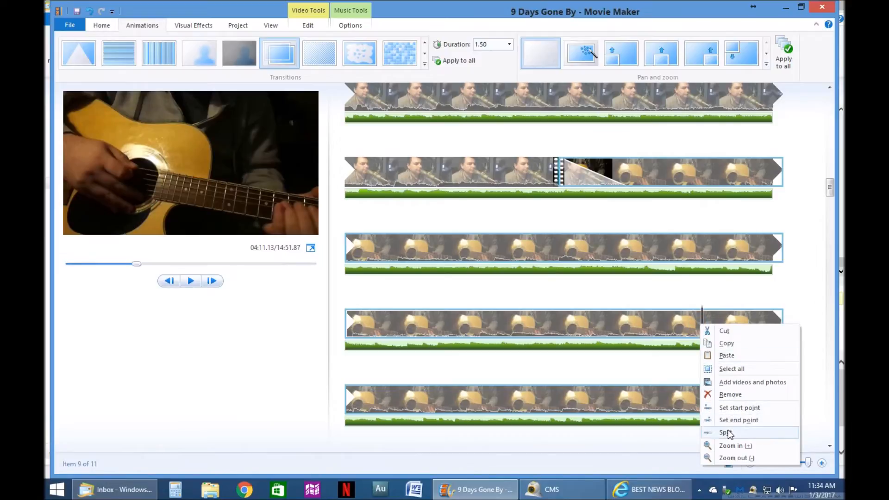
{"action": "left_click", "coordinate": [731, 407]}
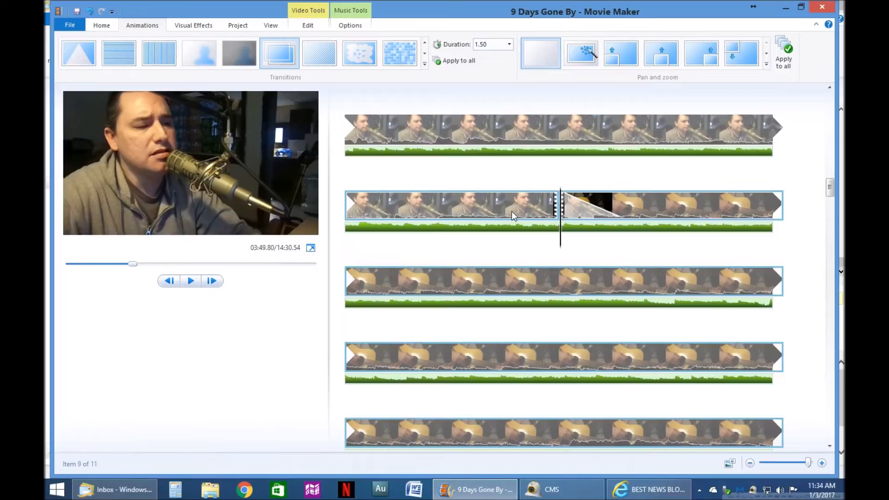
- Preview the crossfade from the vocal clip into the trimmed guitar clip
{"action": "left_click", "coordinate": [511, 211]}
{"action": "key", "text": "space"}
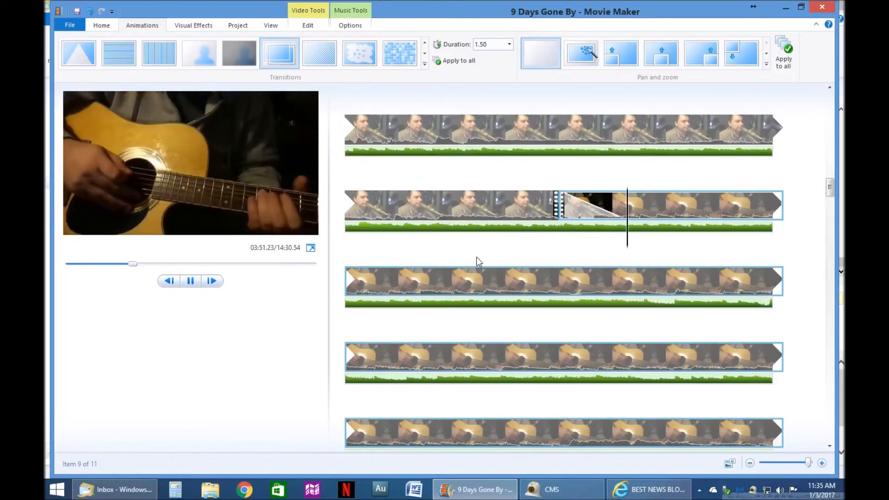
{"action": "key", "text": "space"}
- Turn the trimmed guitar clip's video volume all the way down
{"action": "double_click", "coordinate": [657, 205]}
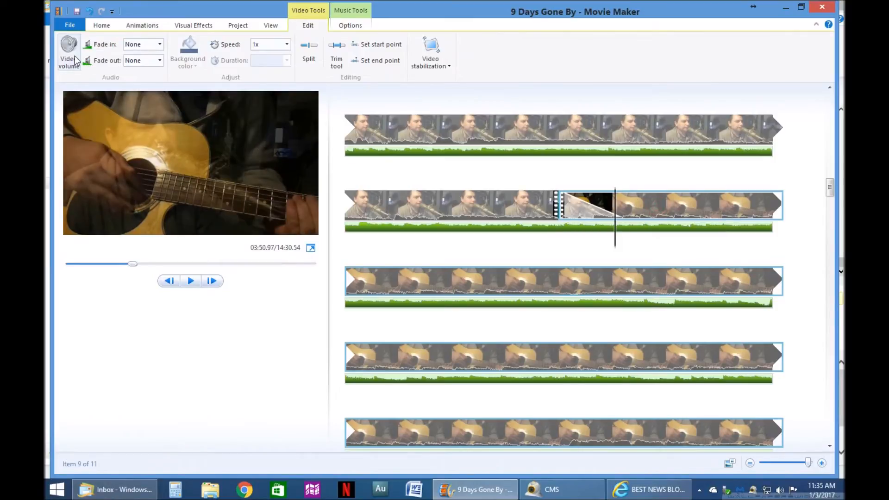
{"action": "left_click", "coordinate": [79, 62]}
{"action": "left_click_drag", "start_coordinate": [93, 82], "coordinate": [54, 84]}
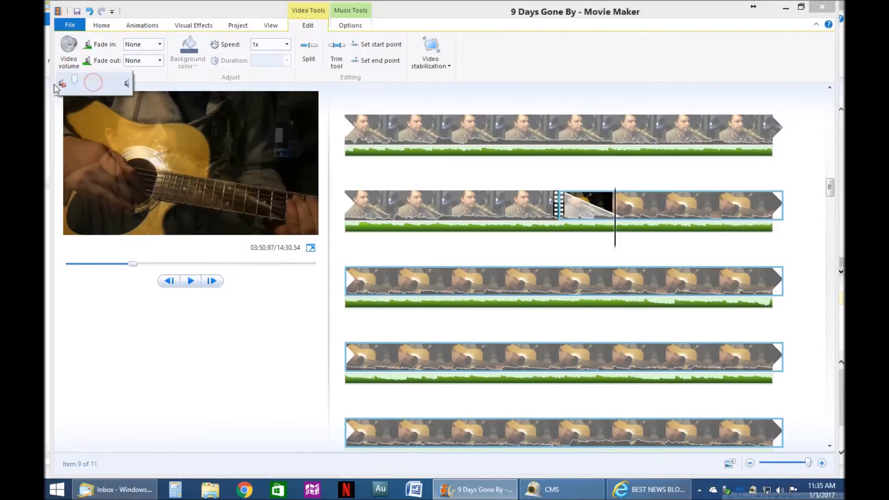
- Play the guitar clip against the music, split it at 04:42.50 and replay the passage across the split
{"action": "left_click", "coordinate": [539, 206]}
{"action": "key", "text": "space"}
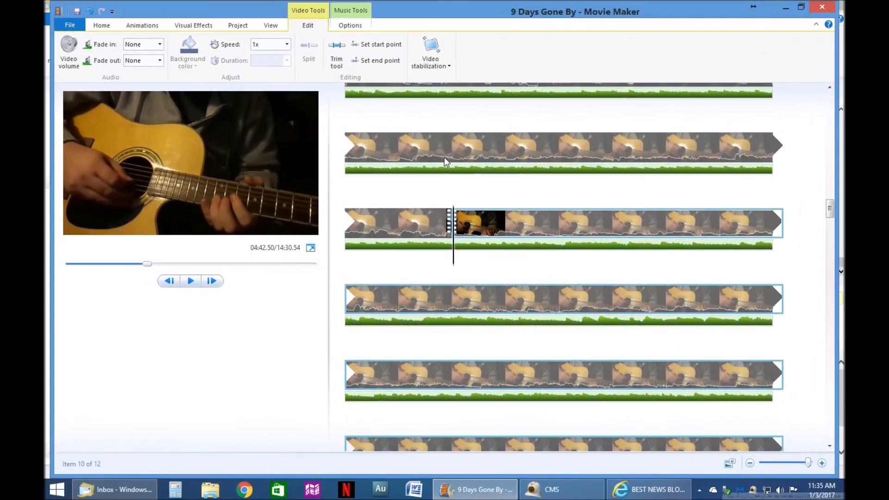
{"action": "left_click", "coordinate": [348, 224]}
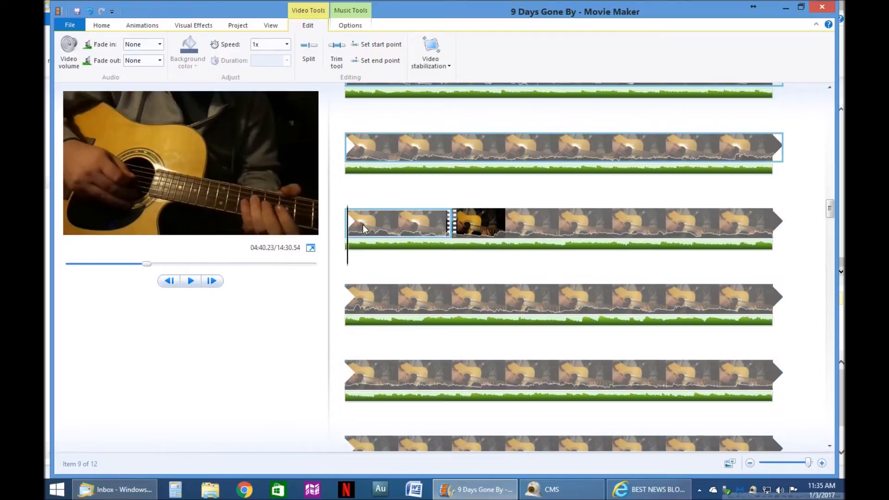
{"action": "key", "text": "space"}
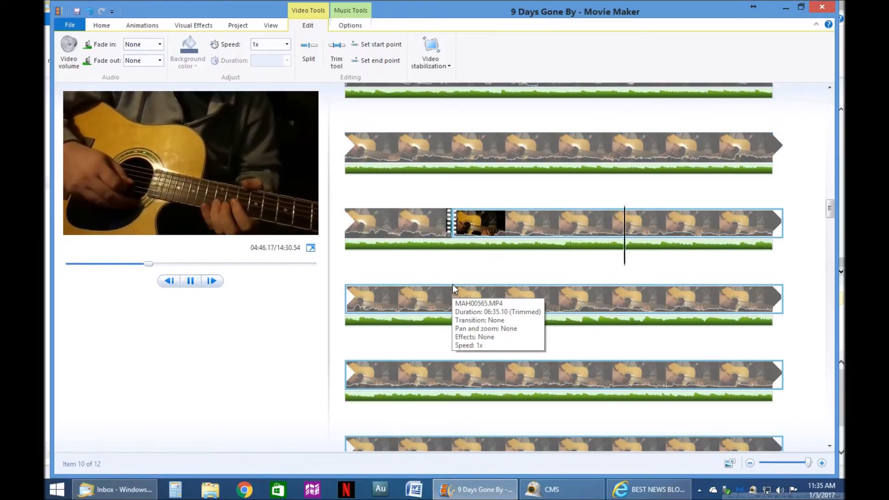
{"action": "key", "text": "space"}
- Move the remaining vocal clip from behind the leftover guitar footage to the guitar split at 04:42.50
{"action": "scroll", "coordinate": [542, 235], "scroll_direction": "down", "scroll_amount": 5}
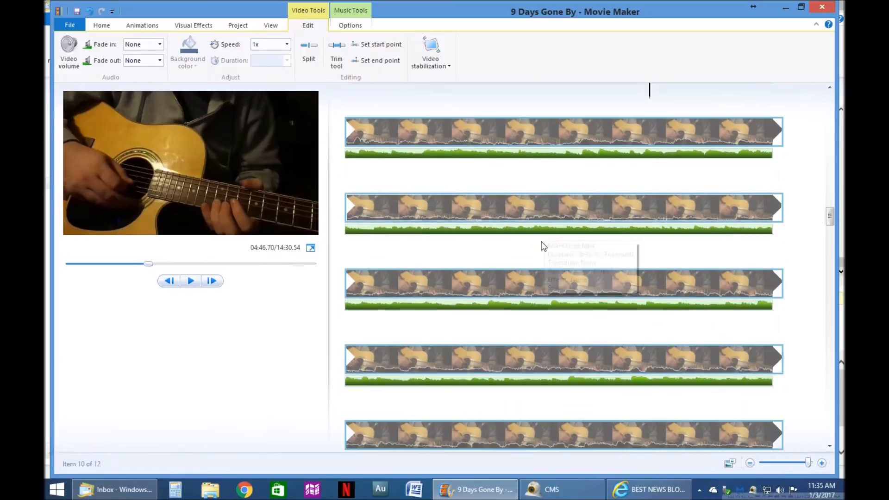
{"action": "scroll", "coordinate": [544, 249], "scroll_direction": "down", "scroll_amount": 5}
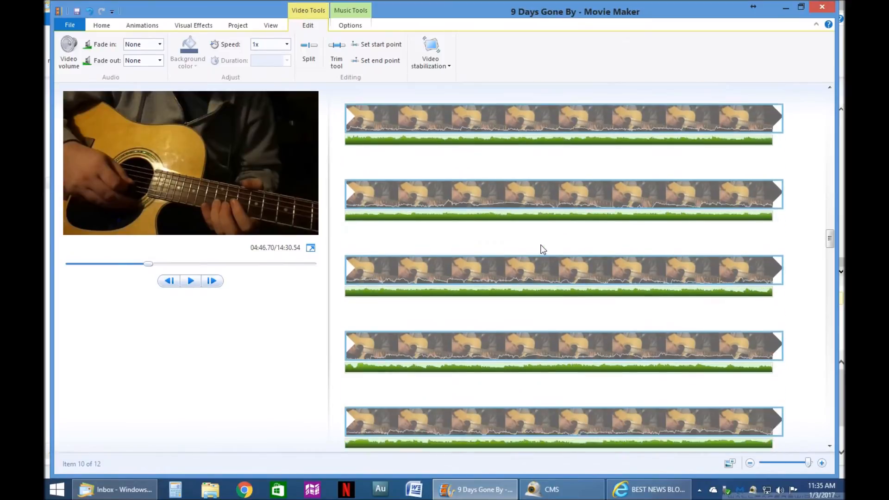
{"action": "scroll", "coordinate": [541, 248], "scroll_direction": "down", "scroll_amount": 5}
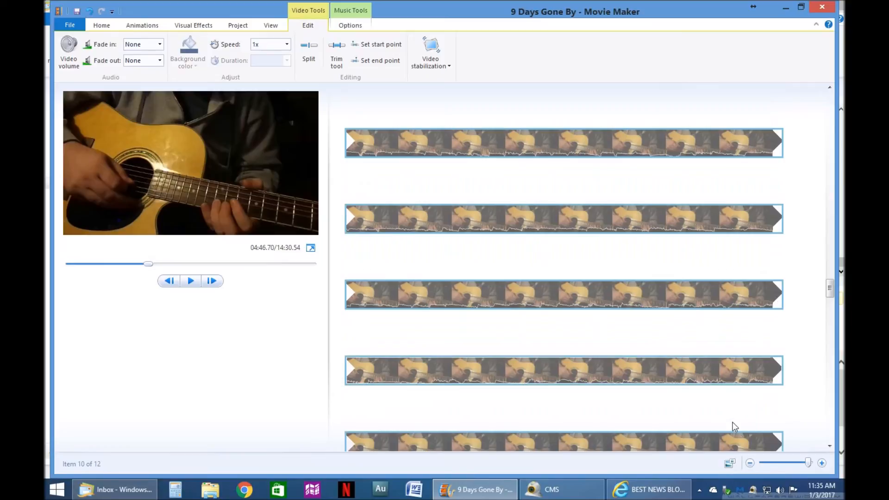
{"action": "left_click", "coordinate": [749, 463]}
{"action": "left_click", "coordinate": [749, 462]}
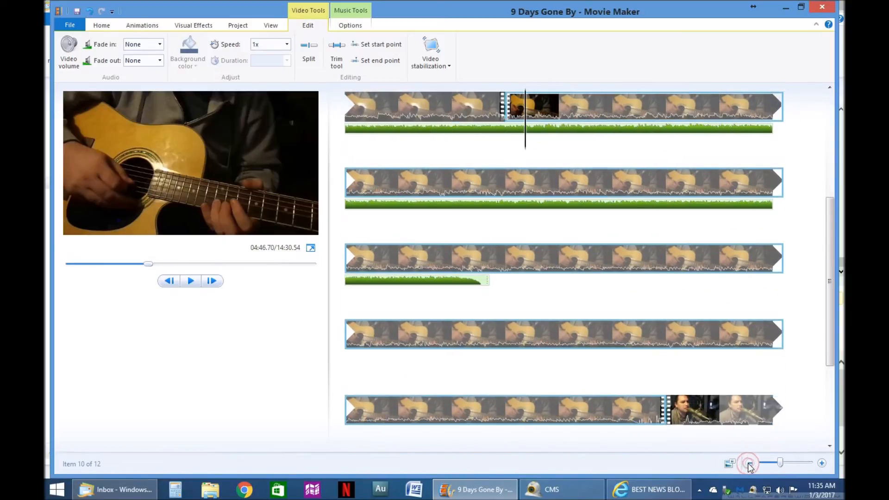
{"action": "left_click", "coordinate": [703, 411]}
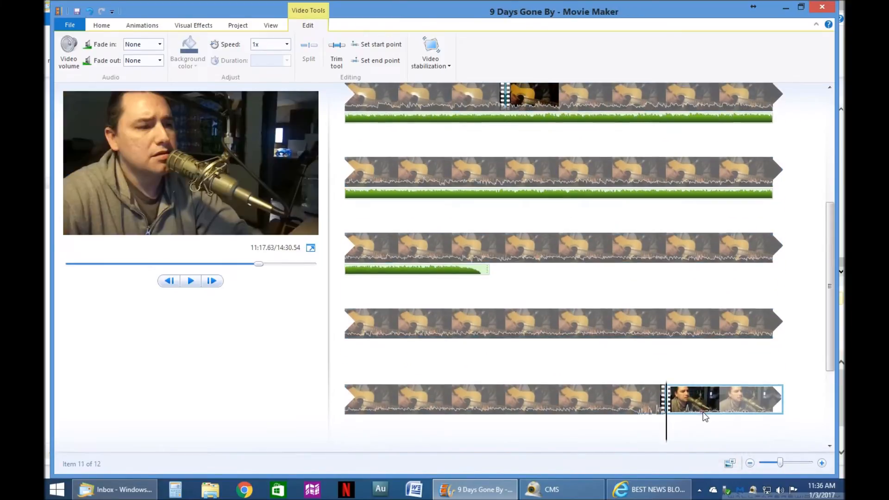
{"action": "left_click_drag", "start_coordinate": [701, 403], "coordinate": [571, 182]}
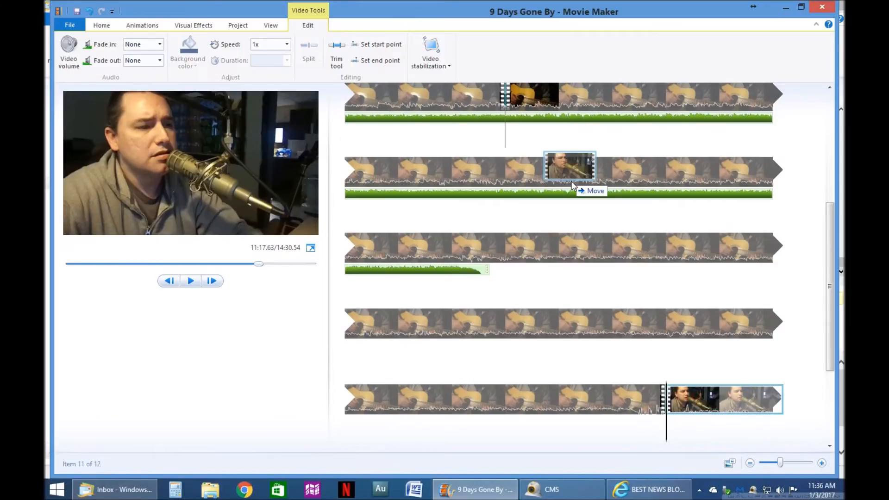
{"action": "left_click_drag", "start_coordinate": [539, 117], "coordinate": [541, 121]}
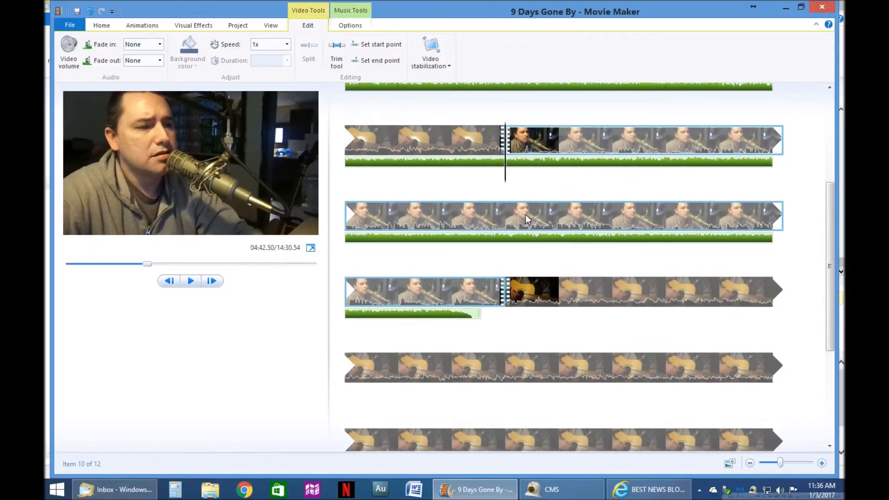
- Play the passage from the guitar clip across the 04:42.50 split into the vocal clip
{"action": "left_click", "coordinate": [490, 182]}
{"action": "key", "text": "space"}
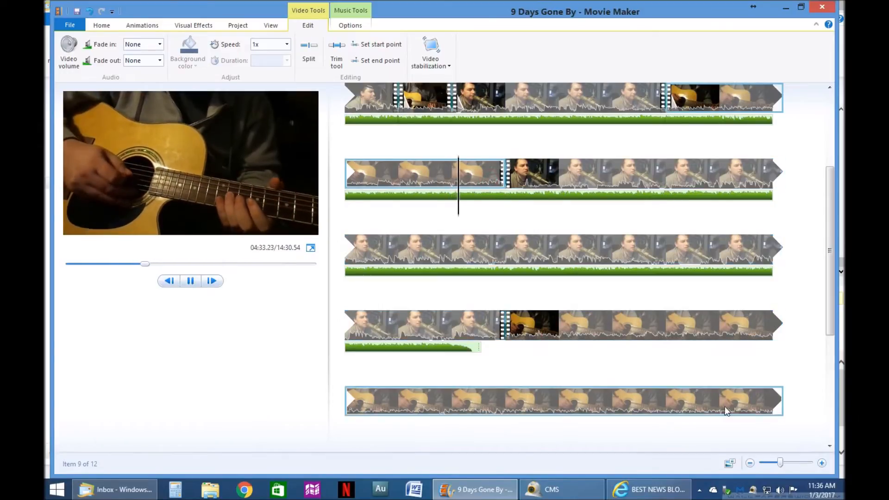
{"action": "left_click", "coordinate": [821, 463]}
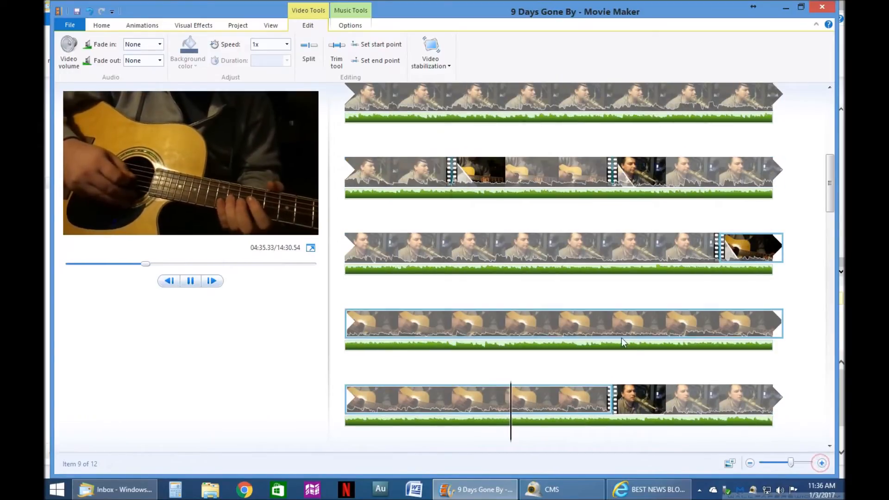
{"action": "scroll", "coordinate": [647, 401], "scroll_direction": "down", "scroll_amount": 2}
{"action": "left_click", "coordinate": [638, 298]}
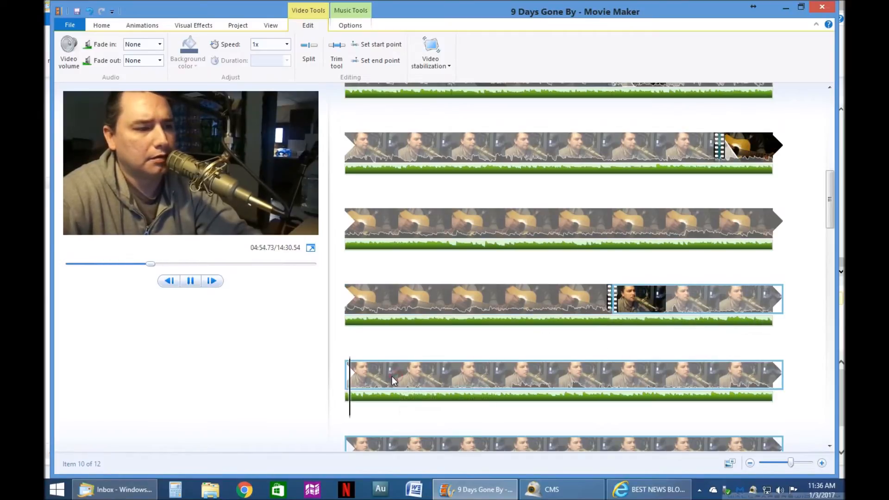
- Find the vocal line that matches the music and set the vocal clip's start point at 05:02.07
{"action": "left_click", "coordinate": [822, 463]}
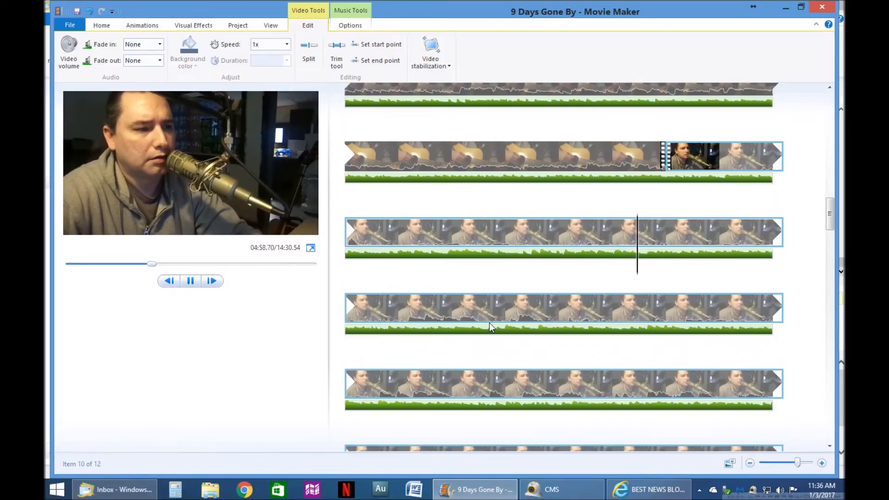
{"action": "left_click", "coordinate": [420, 314]}
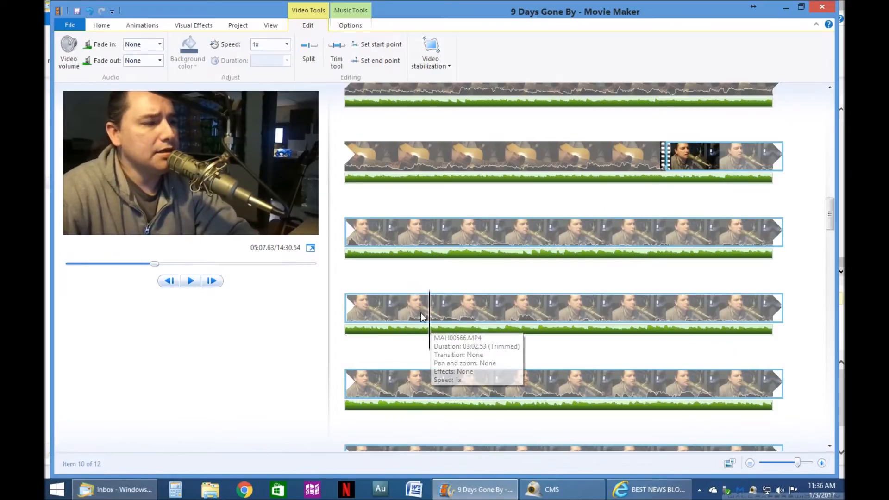
{"action": "left_click", "coordinate": [413, 312]}
{"action": "left_click", "coordinate": [726, 233]}
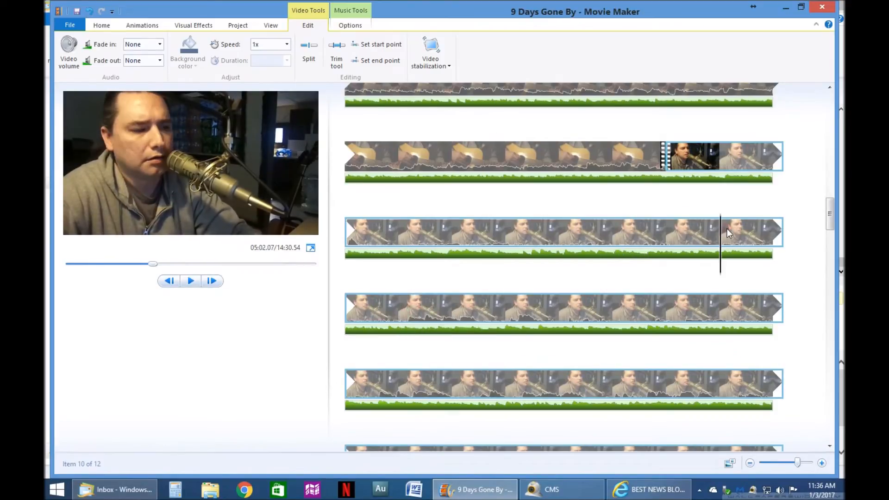
{"action": "right_click", "coordinate": [726, 230]}
{"action": "left_click", "coordinate": [758, 313]}
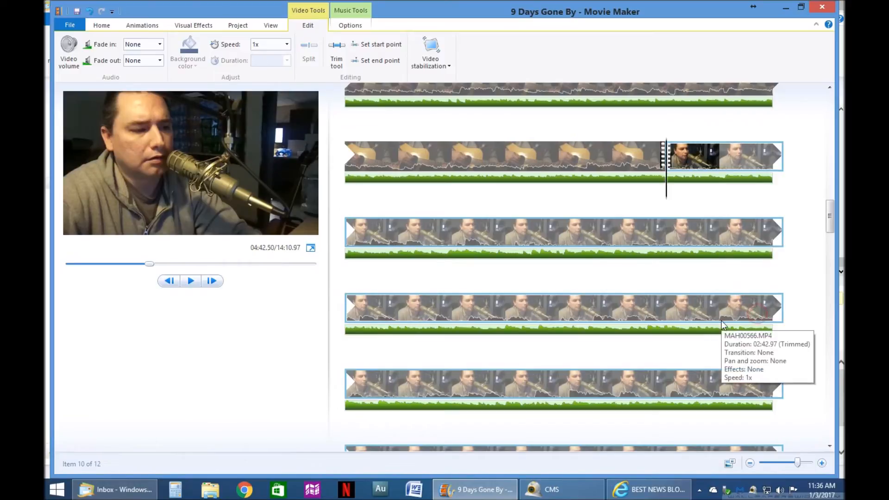
- Play the trimmed vocal clip against the music and move its start point to 04:43.33
{"action": "key", "text": "space"}
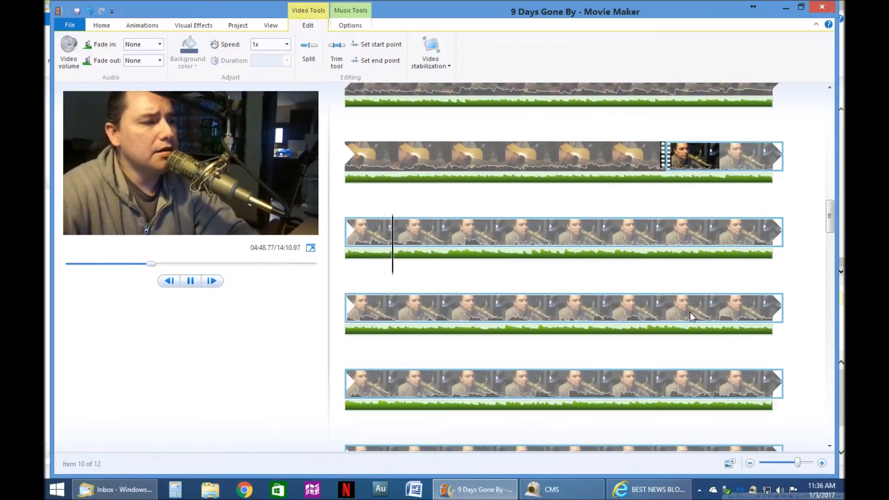
{"action": "key", "text": "space"}
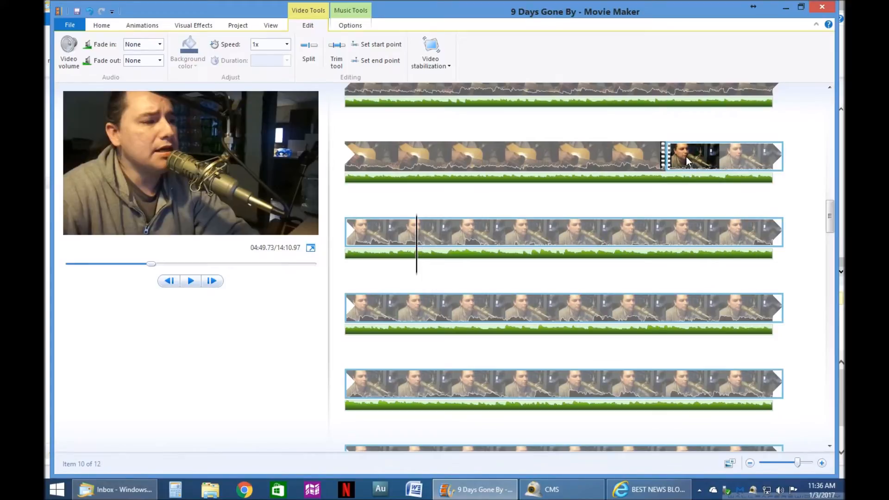
{"action": "left_click", "coordinate": [667, 174]}
{"action": "left_click_drag", "start_coordinate": [665, 177], "coordinate": [687, 179]}
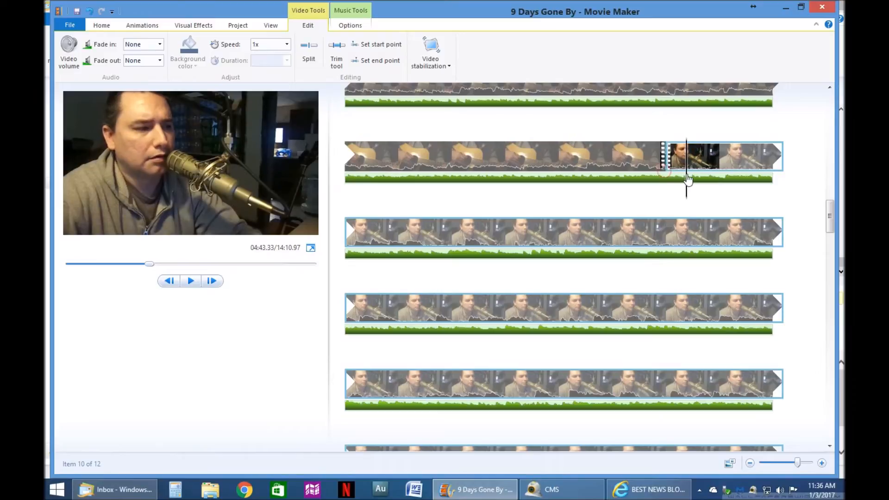
{"action": "right_click", "coordinate": [686, 155]}
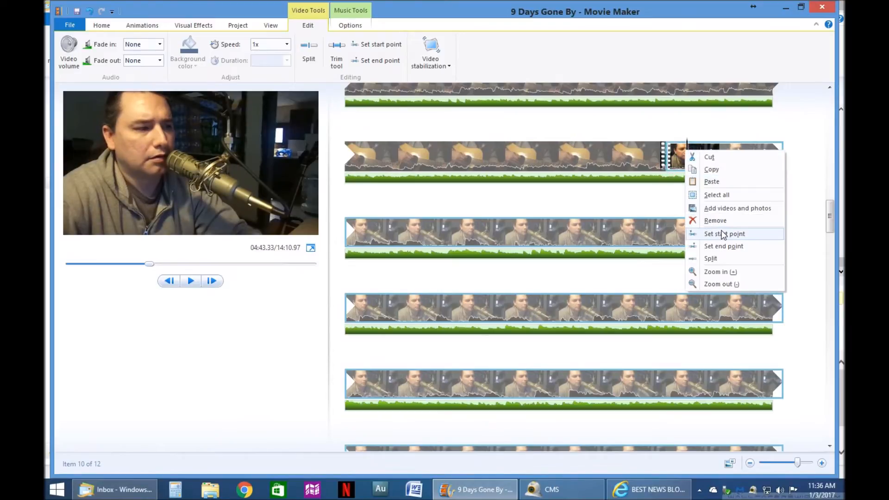
{"action": "left_click", "coordinate": [723, 234]}
- Check the vocal clip's sync by playback and apply a 0.50-second crossfade from the guitar clip into it
{"action": "key", "text": "space"}
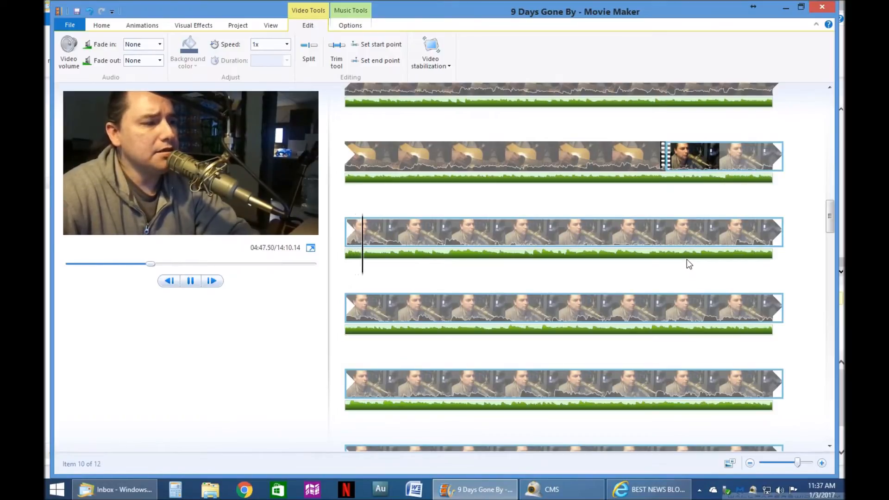
{"action": "key", "text": "space"}
{"action": "left_click", "coordinate": [140, 25]}
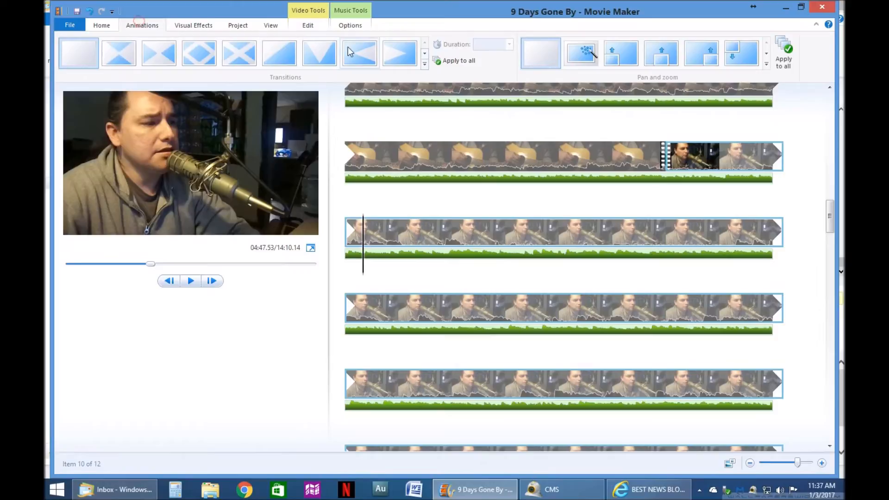
{"action": "left_click", "coordinate": [423, 56]}
{"action": "left_click", "coordinate": [288, 57]}
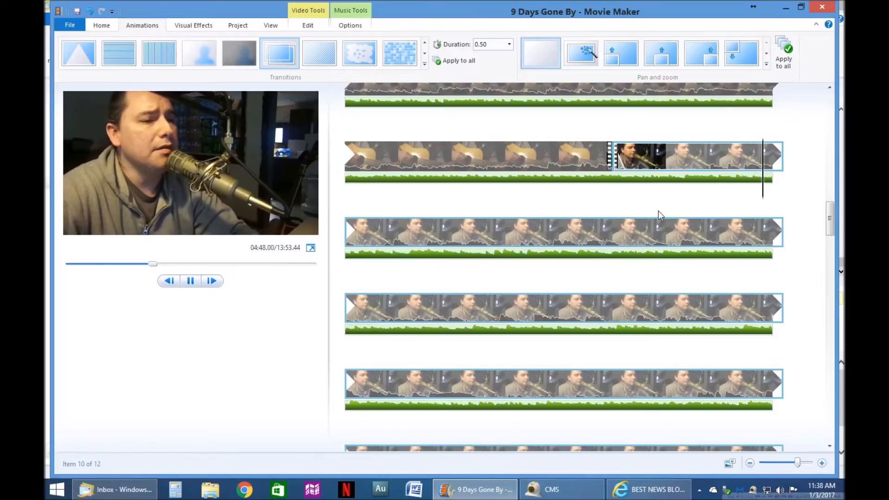
- Replay the start of the crossfaded vocal clip and undo its last trim
{"action": "key", "text": "space"}
{"action": "left_click", "coordinate": [637, 160]}
{"action": "key", "text": "space"}
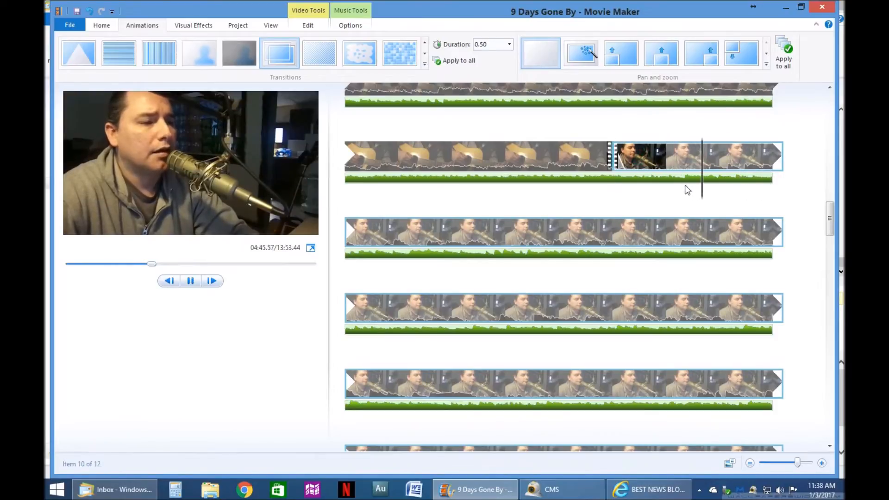
{"action": "key", "text": "space"}
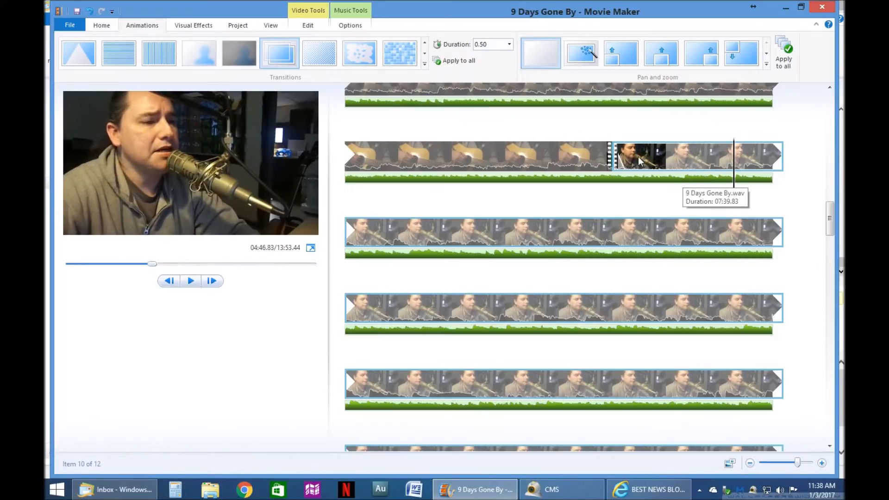
{"action": "left_click", "coordinate": [88, 13]}
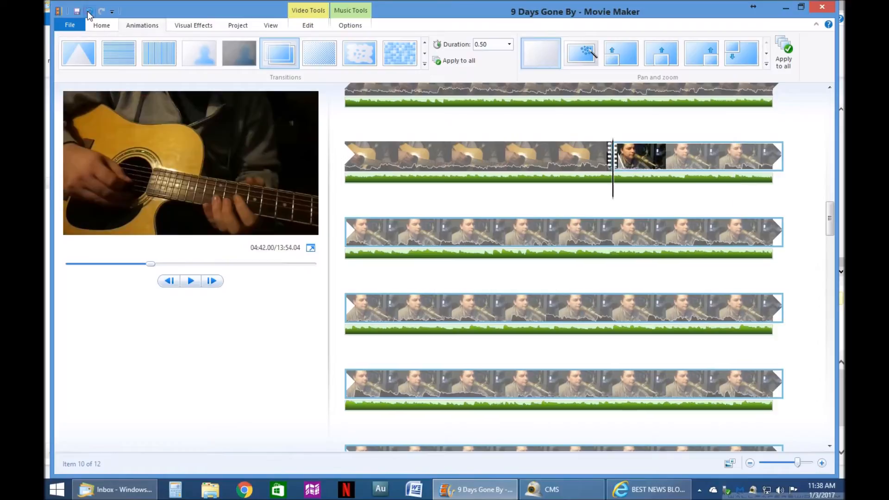
- Replay the transition into the vocal clip and set the crossfade duration to 1.50 seconds
{"action": "key", "text": "space"}
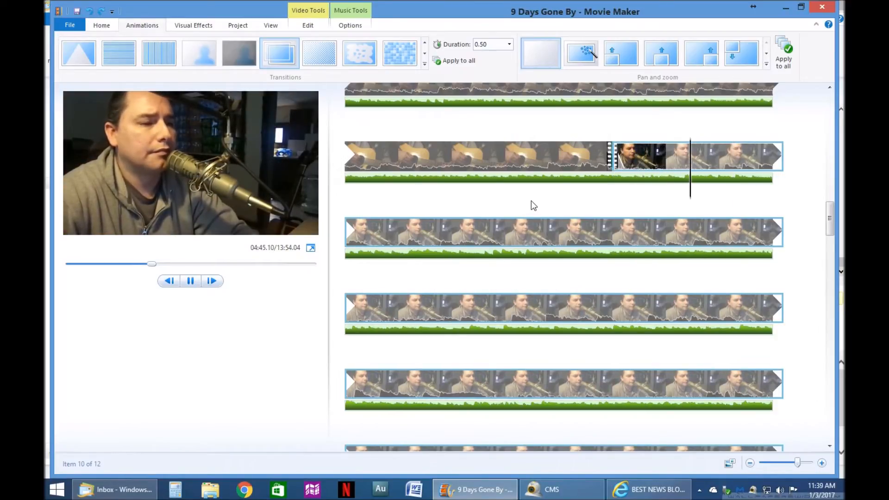
{"action": "left_click", "coordinate": [630, 161]}
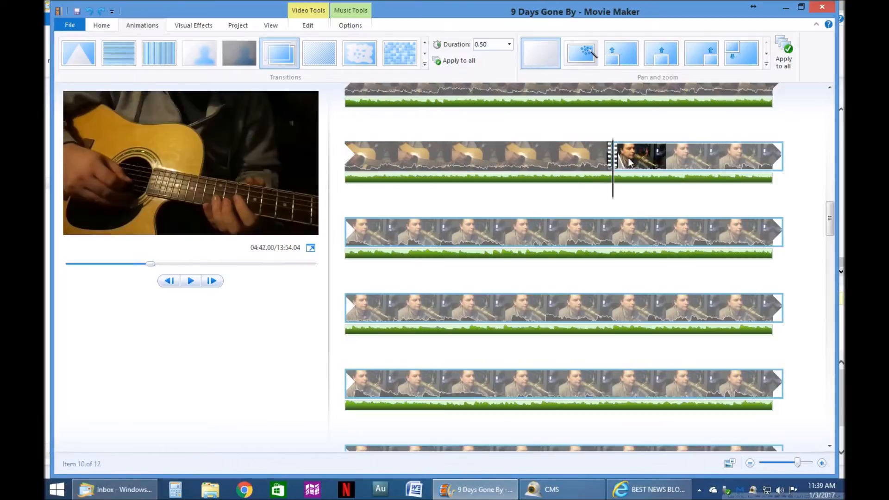
{"action": "left_click", "coordinate": [509, 44]}
{"action": "left_click", "coordinate": [484, 85]}
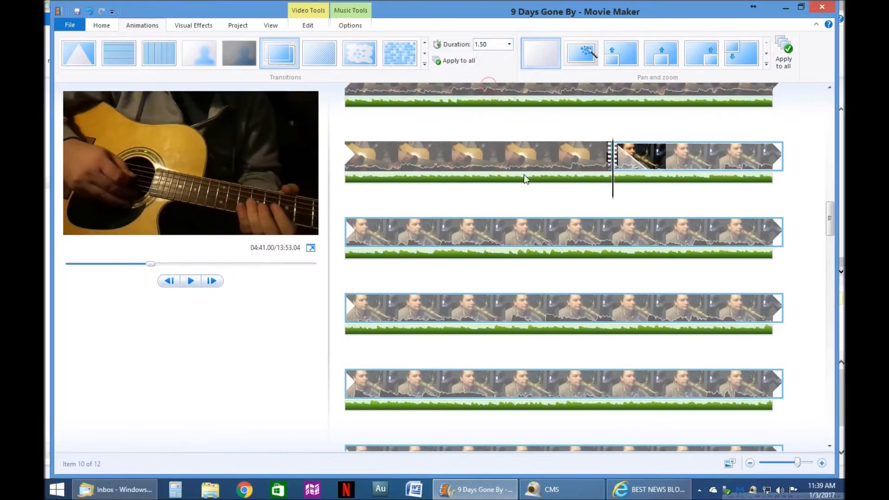
- Play the vocal clip with the longer crossfade and set the crossfade duration to 1.00 second
{"action": "key", "text": "space"}
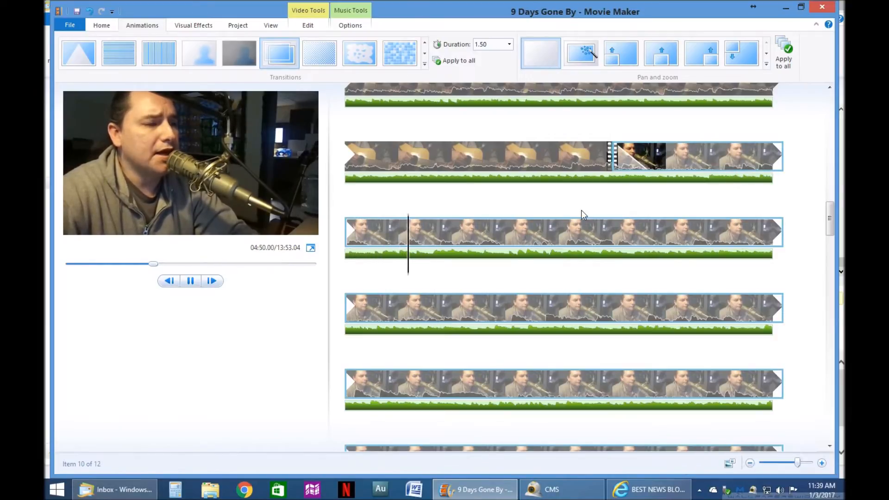
{"action": "key", "text": "space"}
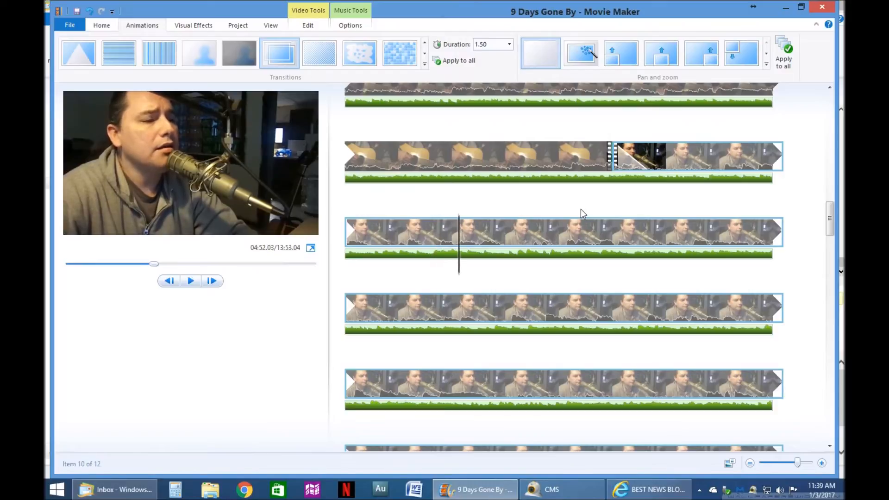
{"action": "left_click", "coordinate": [509, 44]}
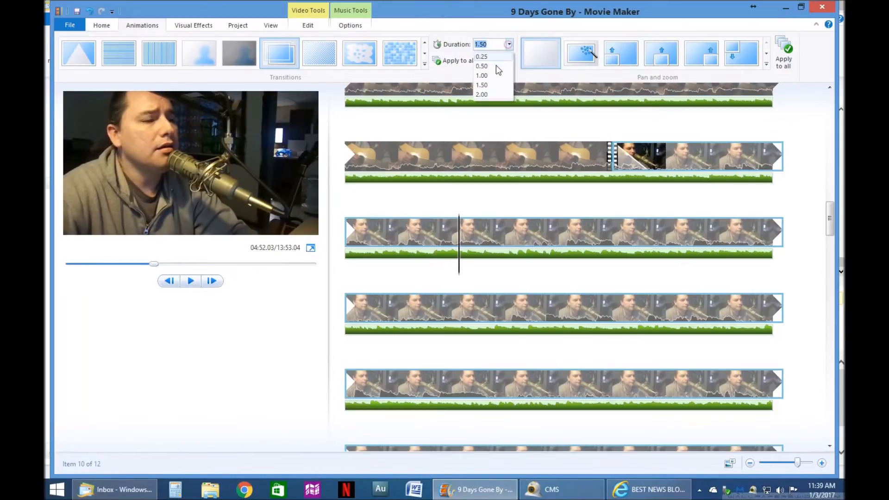
{"action": "left_click", "coordinate": [482, 75]}
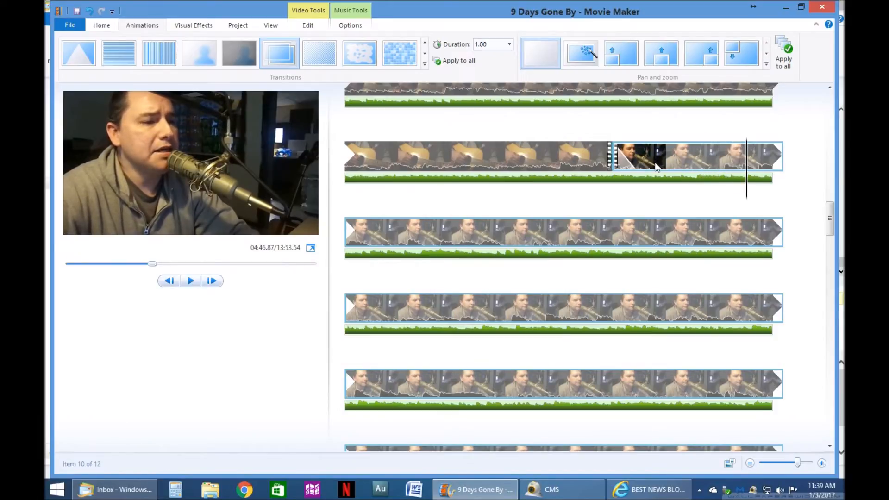
- Recheck the vocal clip's sync against the music and set its start point at 04:41.70
{"action": "left_click", "coordinate": [716, 162]}
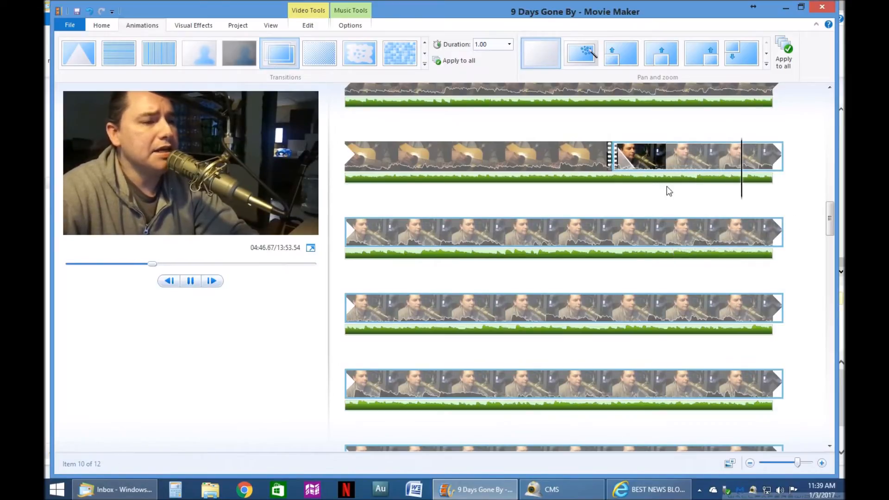
{"action": "key", "text": "space"}
{"action": "left_click", "coordinate": [613, 164]}
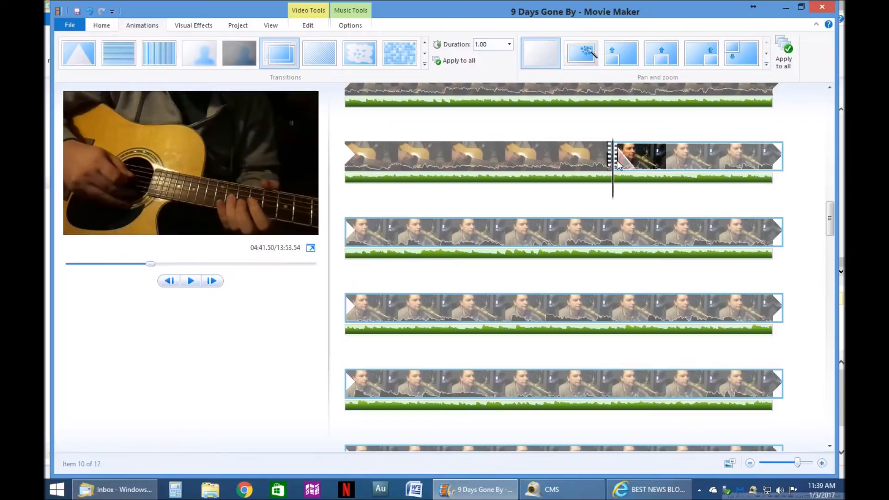
{"action": "left_click", "coordinate": [617, 165]}
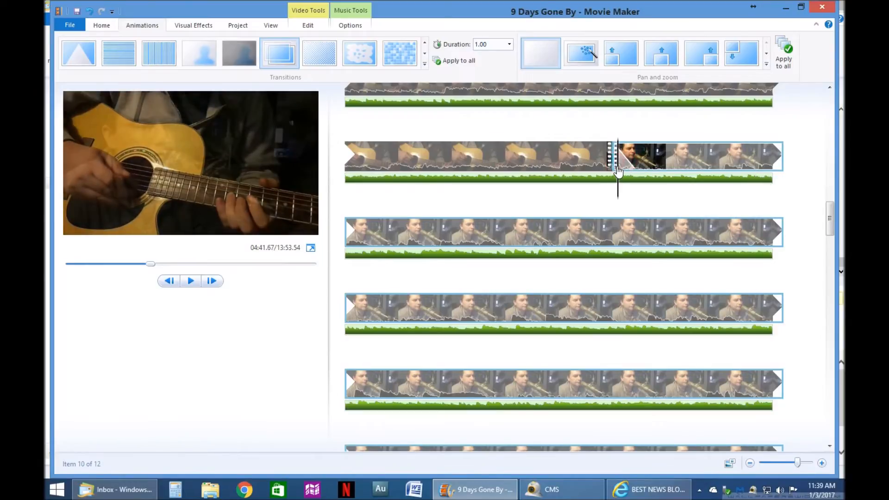
{"action": "right_click", "coordinate": [620, 172]}
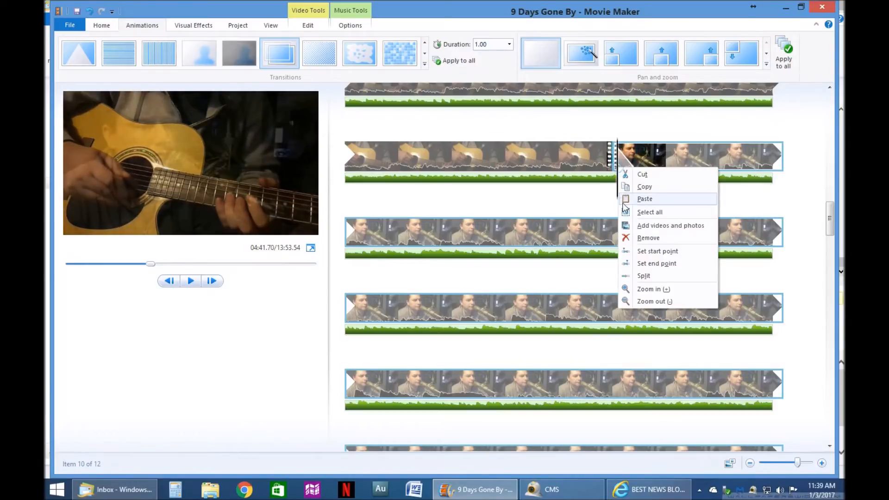
{"action": "left_click", "coordinate": [657, 256]}
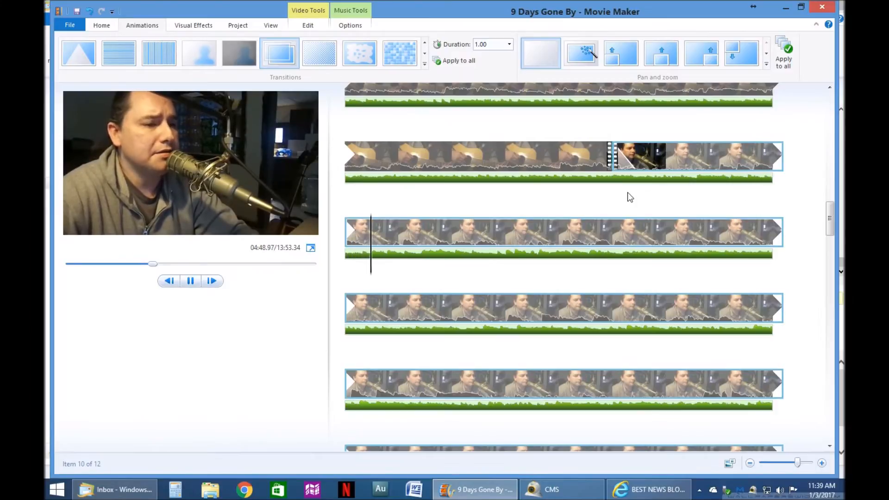
- Play on through the vocal clip to about 05:30, checking its sync against the music
{"action": "scroll", "coordinate": [526, 234], "scroll_direction": "down", "scroll_amount": 1}
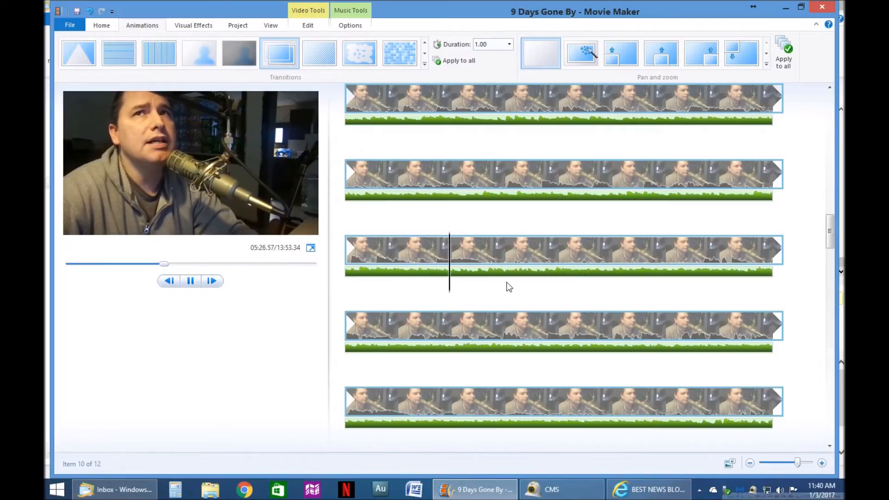
{"action": "key", "text": "space"}
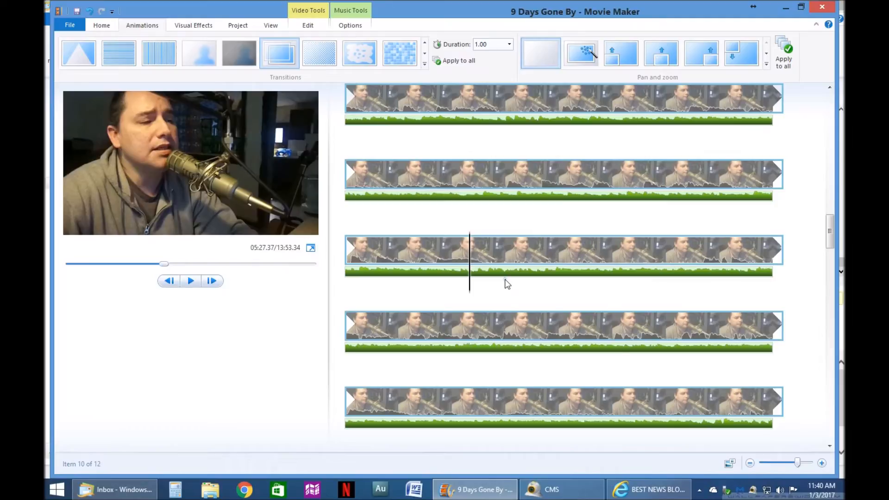
{"action": "right_click", "coordinate": [507, 284]}
{"action": "key", "text": "Escape"}
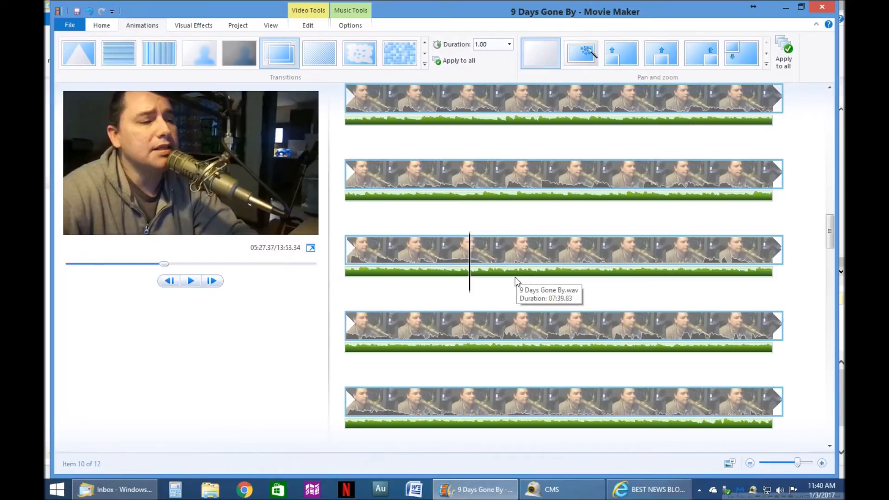
{"action": "key", "text": "space"}
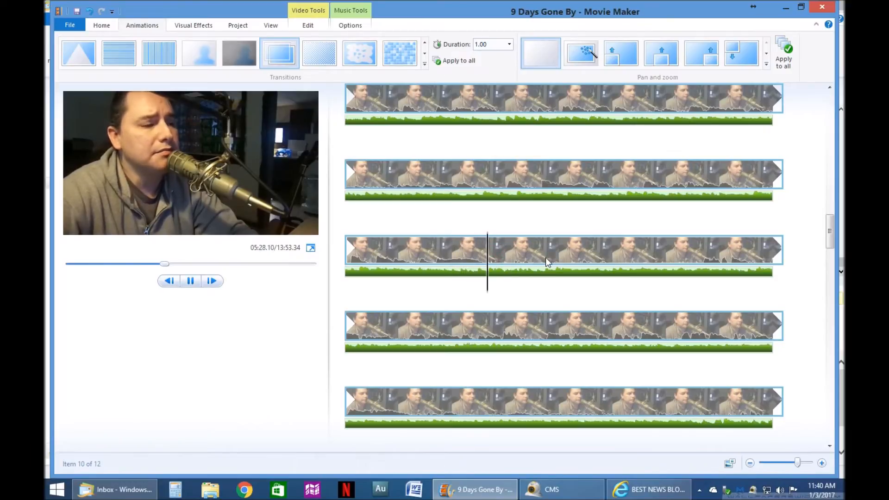
{"action": "key", "text": "space"}
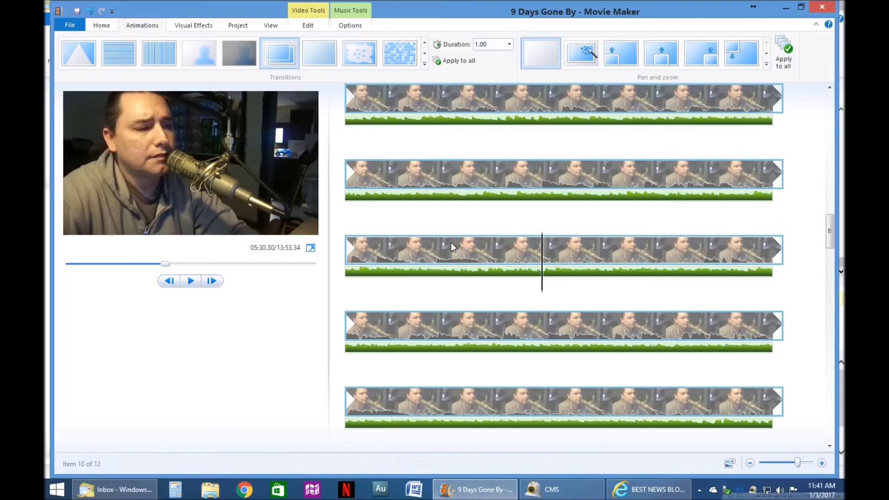
- Replay the passage from about 05:26 and split the vocal clip at 05:28.60
{"action": "left_click", "coordinate": [468, 254]}
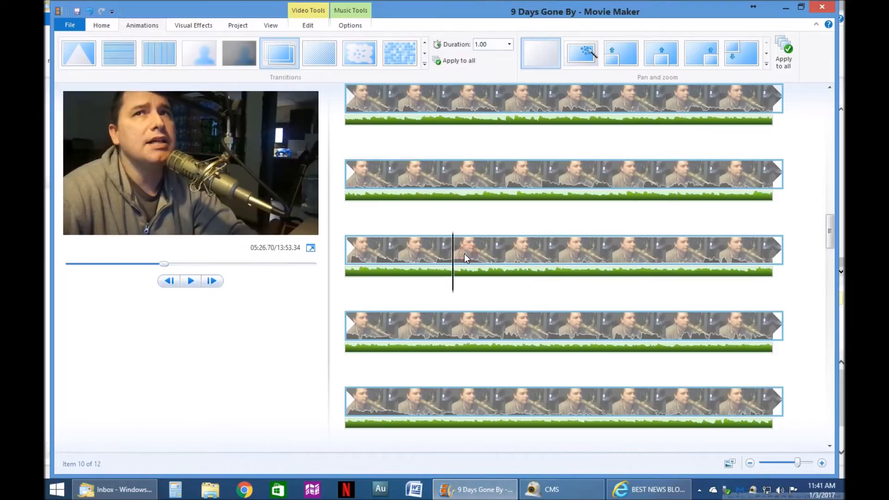
{"action": "key", "text": "space"}
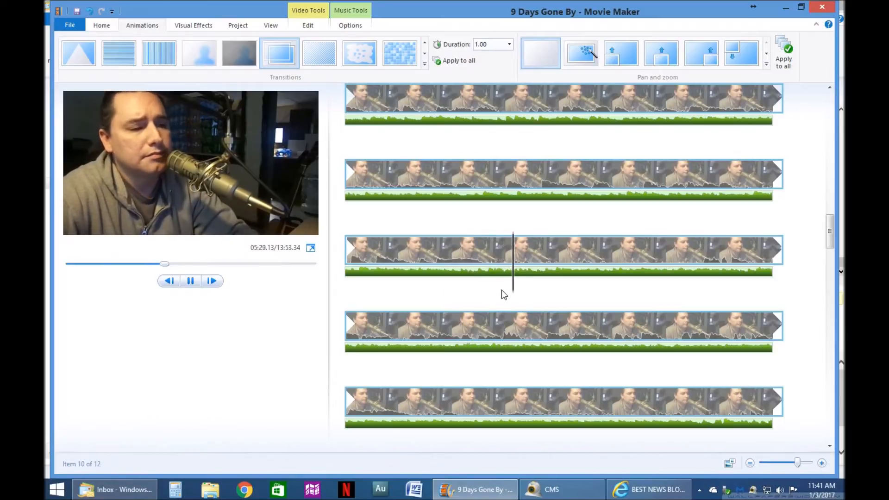
{"action": "key", "text": "space"}
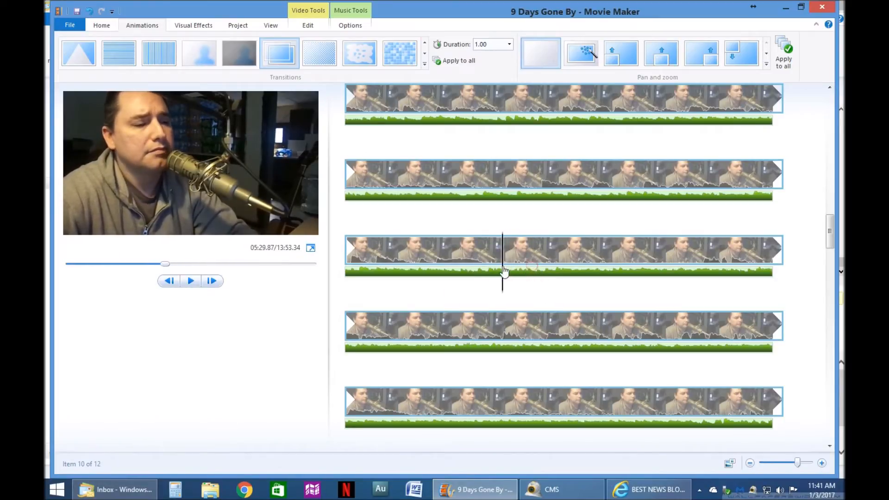
{"action": "left_click", "coordinate": [444, 268]}
{"action": "key", "text": "space"}
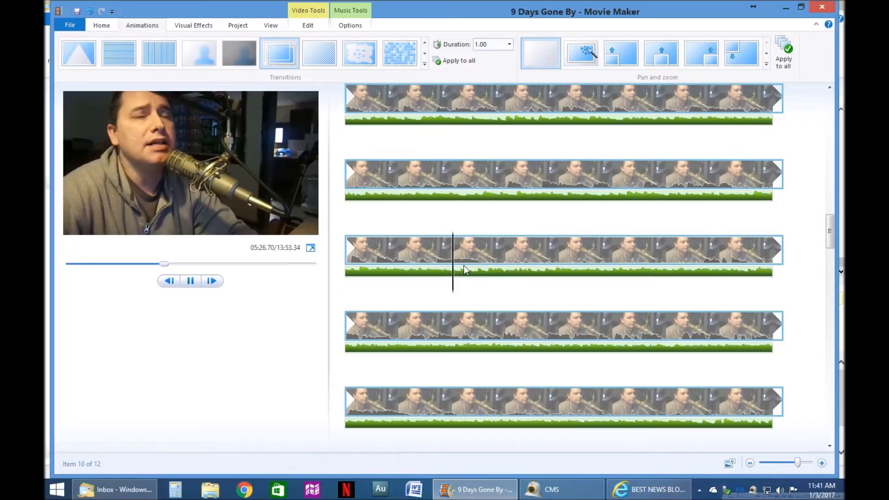
{"action": "key", "text": "space"}
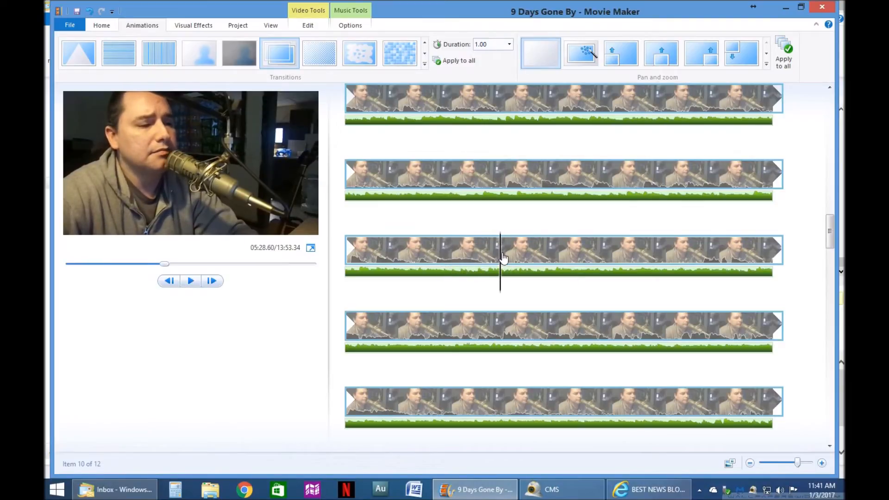
{"action": "right_click", "coordinate": [503, 258]}
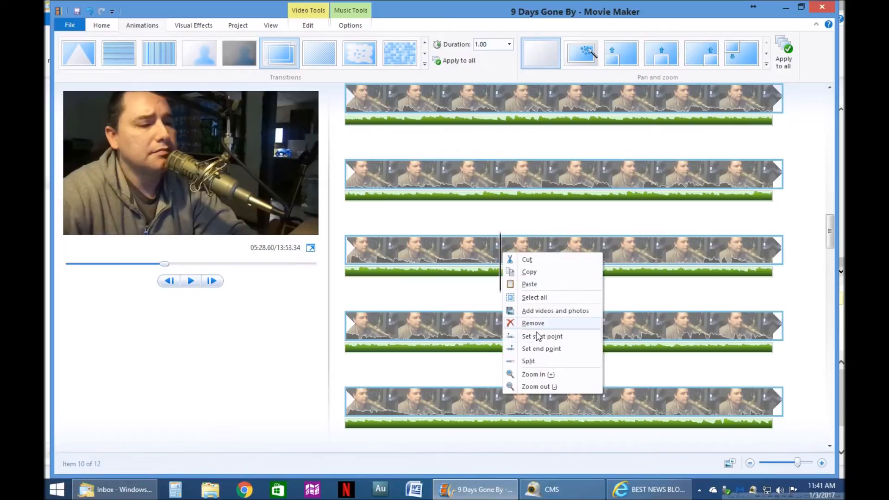
{"action": "left_click", "coordinate": [530, 361]}
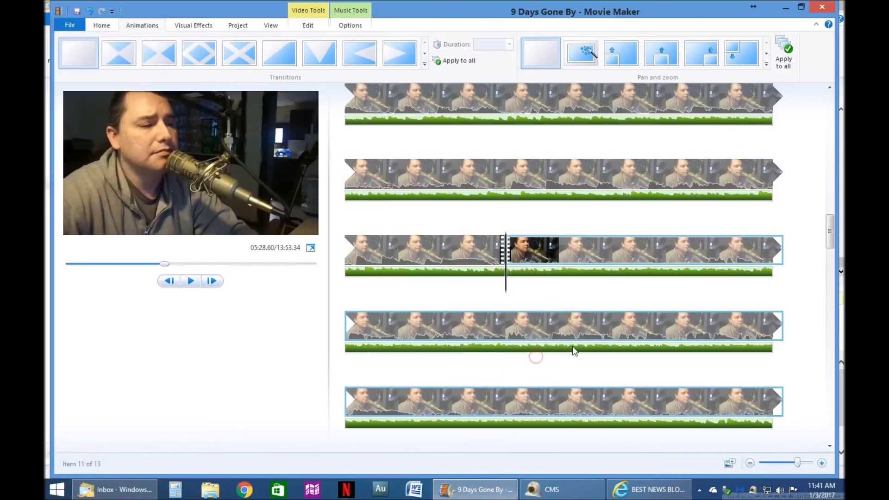
- Play the vocal clip after the split and adjust the music track's volume to compare their timing
{"action": "left_click", "coordinate": [711, 252]}
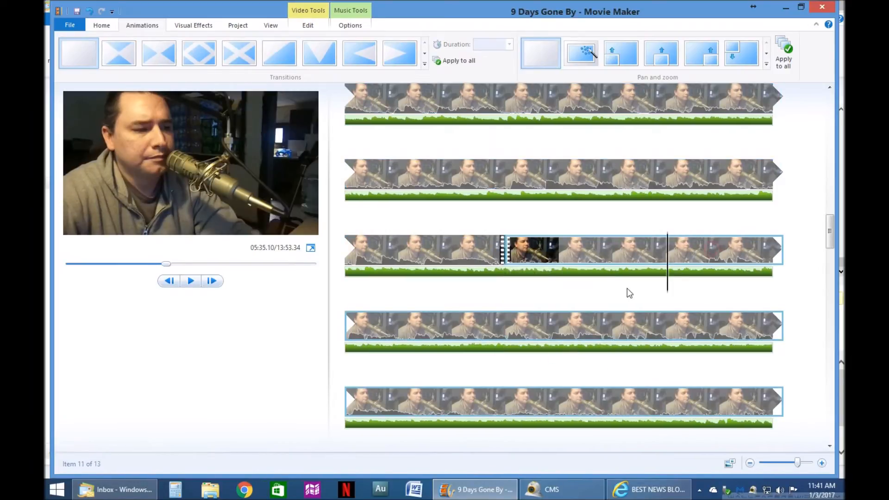
{"action": "scroll", "coordinate": [566, 291], "scroll_direction": "down", "scroll_amount": 1}
{"action": "key", "text": "space"}
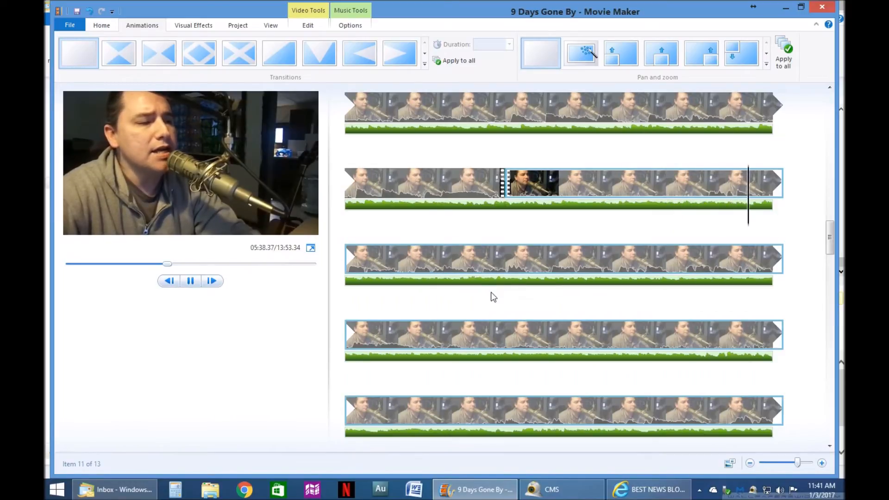
{"action": "key", "text": "space"}
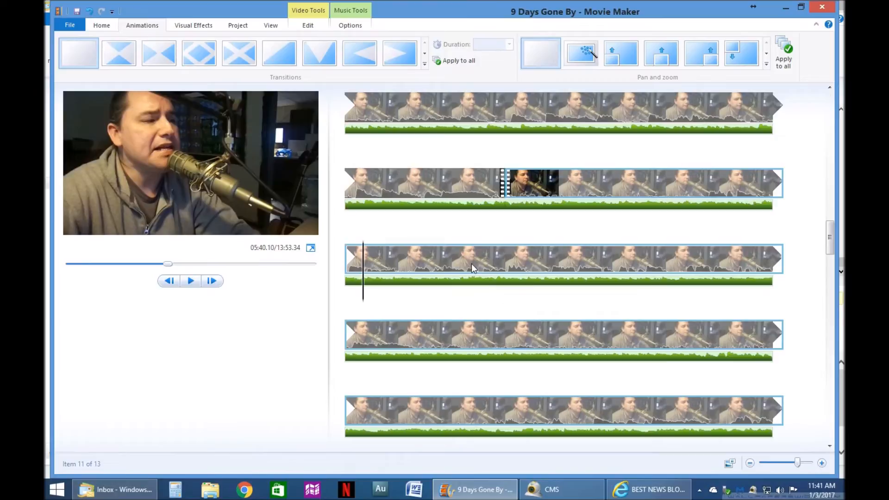
{"action": "left_click", "coordinate": [455, 277]}
{"action": "left_click", "coordinate": [64, 53]}
{"action": "left_click", "coordinate": [412, 263]}
{"action": "key", "text": "space"}
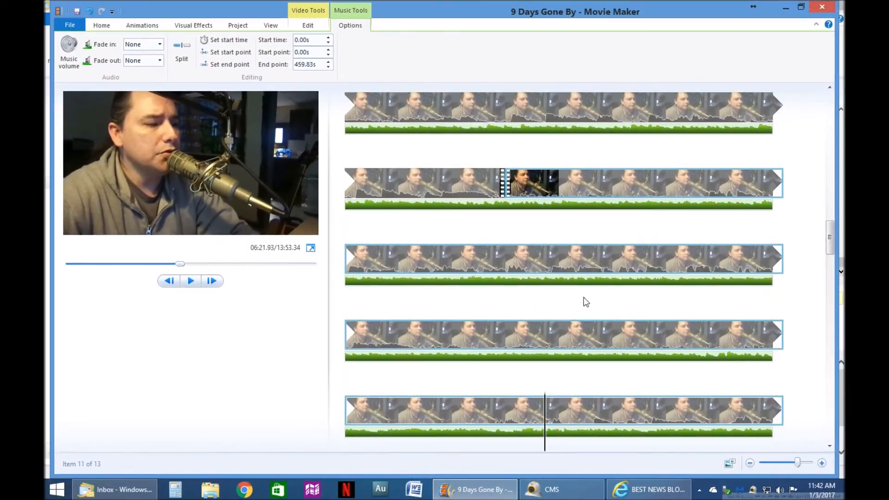
- Replay the opening of the split-off vocal clip and set its start point at 05:32.23
{"action": "left_click", "coordinate": [695, 184]}
{"action": "key", "text": "space"}
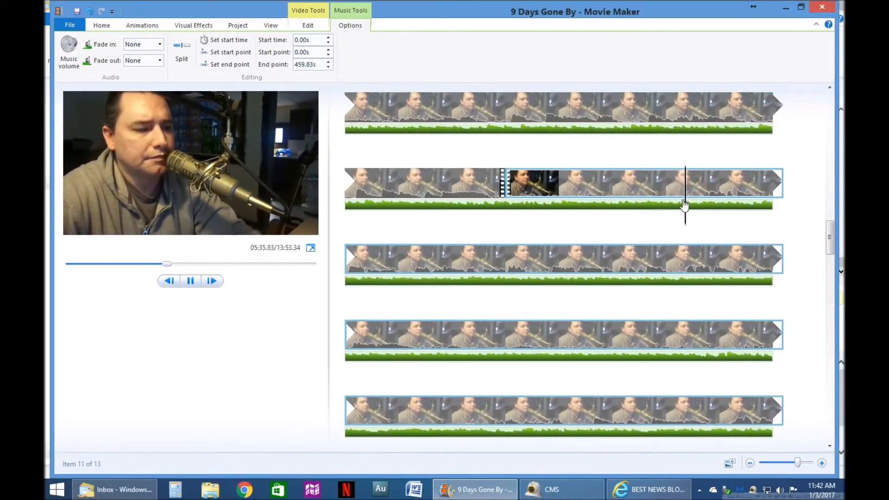
{"action": "key", "text": "space"}
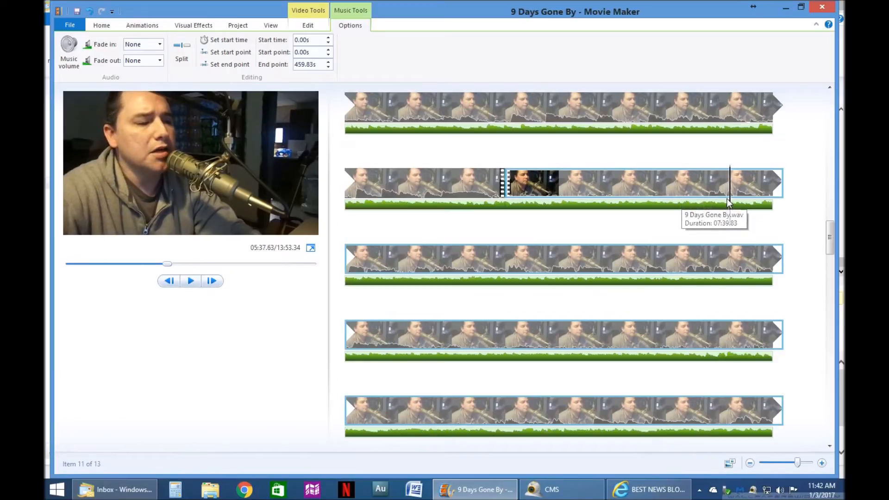
{"action": "left_click_drag", "start_coordinate": [728, 203], "coordinate": [597, 204]}
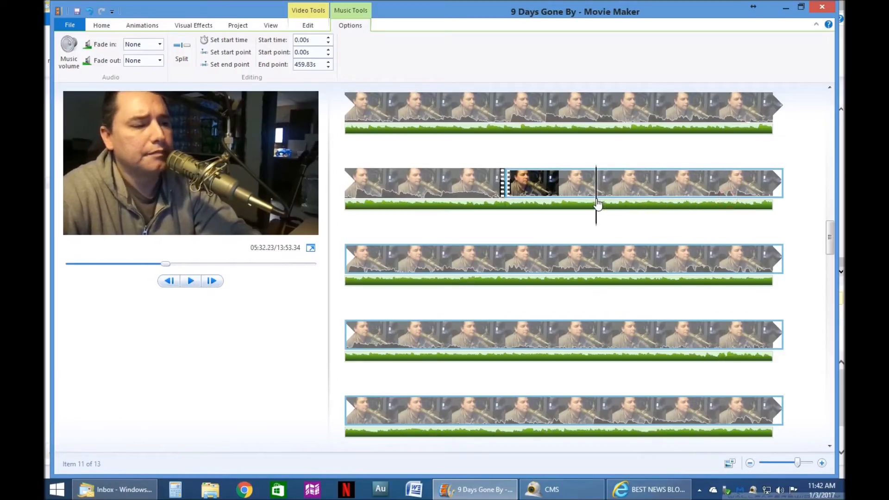
{"action": "right_click", "coordinate": [591, 198]}
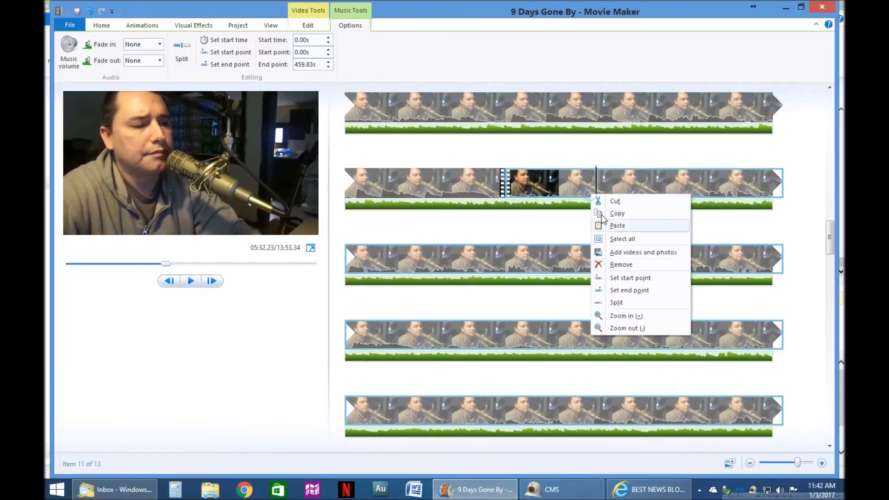
{"action": "left_click", "coordinate": [616, 279]}
- Replay the cut between the two vocal clips and readjust the music track's volume
{"action": "left_click", "coordinate": [481, 175]}
{"action": "key", "text": "space"}
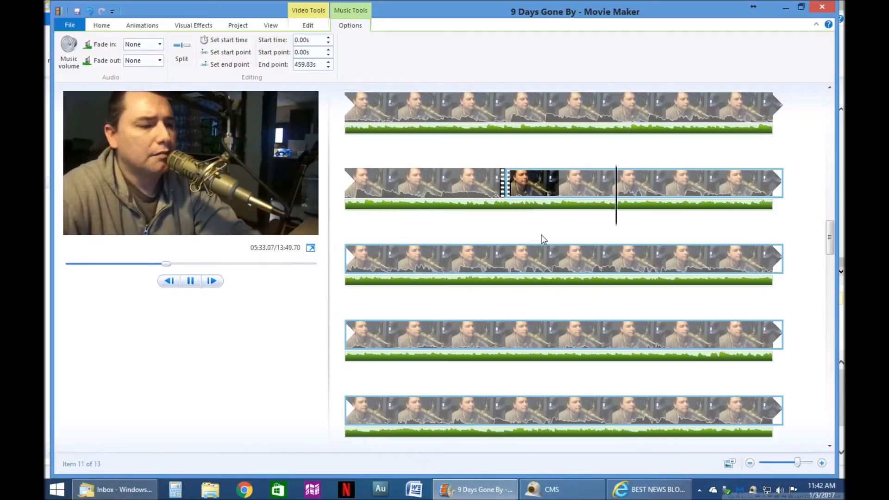
{"action": "left_click", "coordinate": [521, 204]}
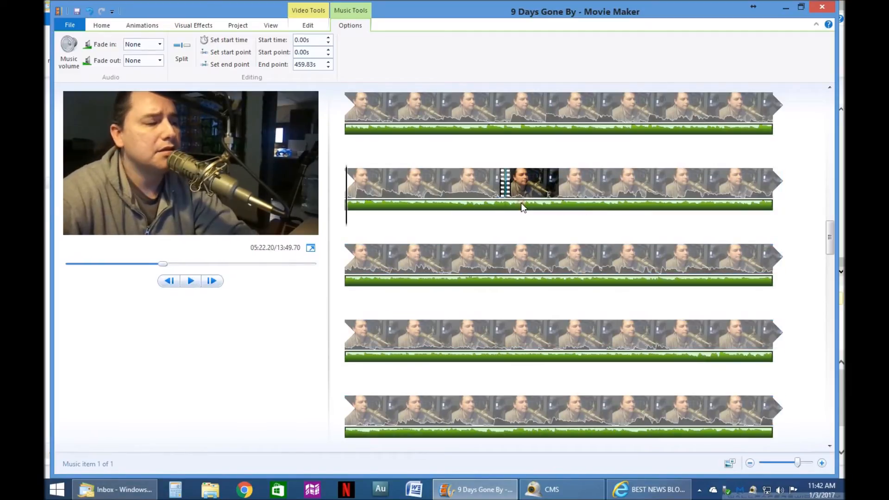
{"action": "left_click", "coordinate": [68, 53]}
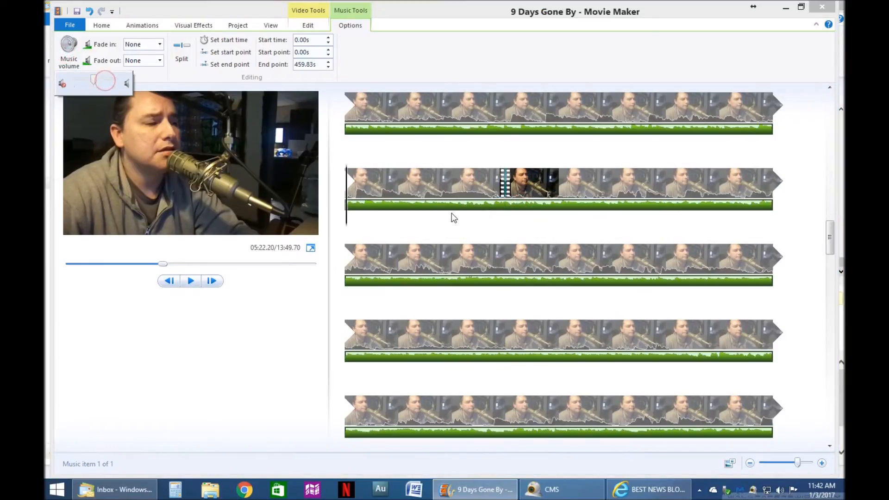
{"action": "left_click", "coordinate": [440, 181]}
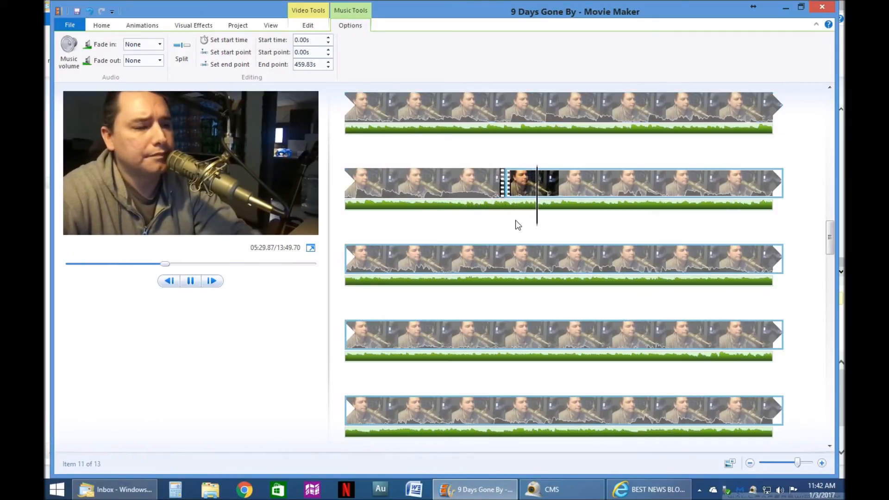
- Apply a Crossfade transition with a 1.50-second duration to the start of the split-off vocal clip
{"action": "left_click", "coordinate": [536, 187]}
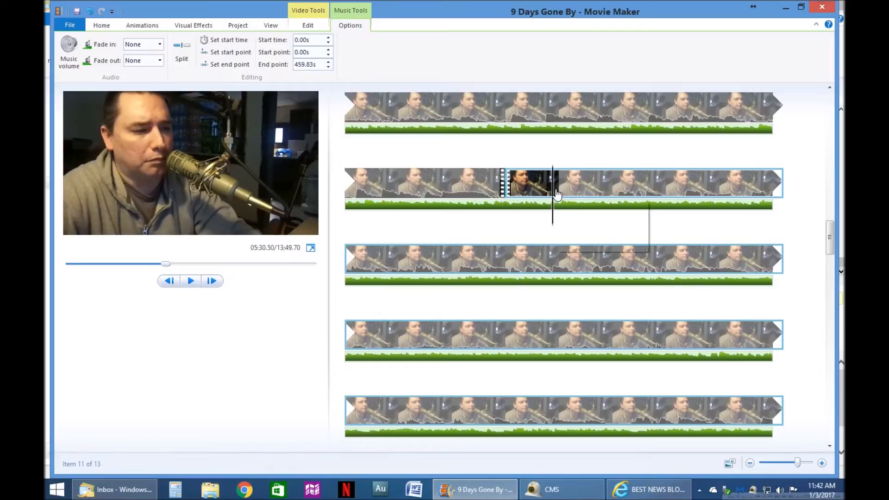
{"action": "right_click", "coordinate": [555, 190]}
{"action": "key", "text": "Escape"}
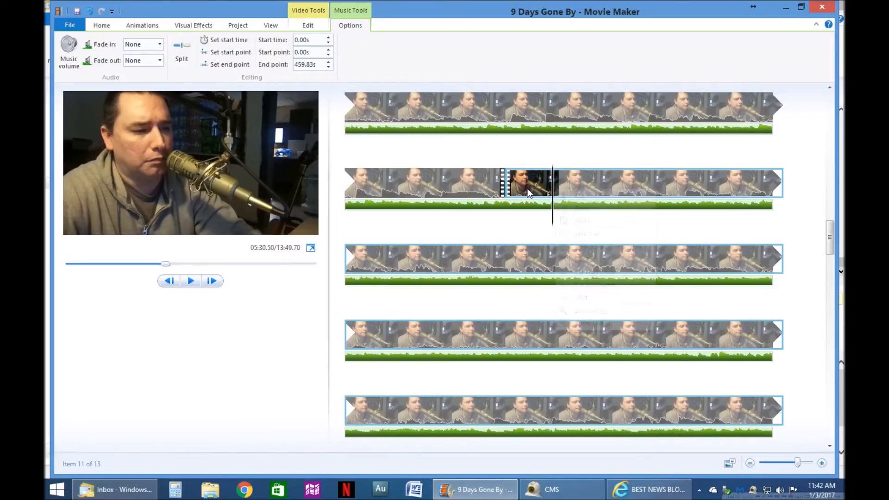
{"action": "left_click", "coordinate": [150, 26]}
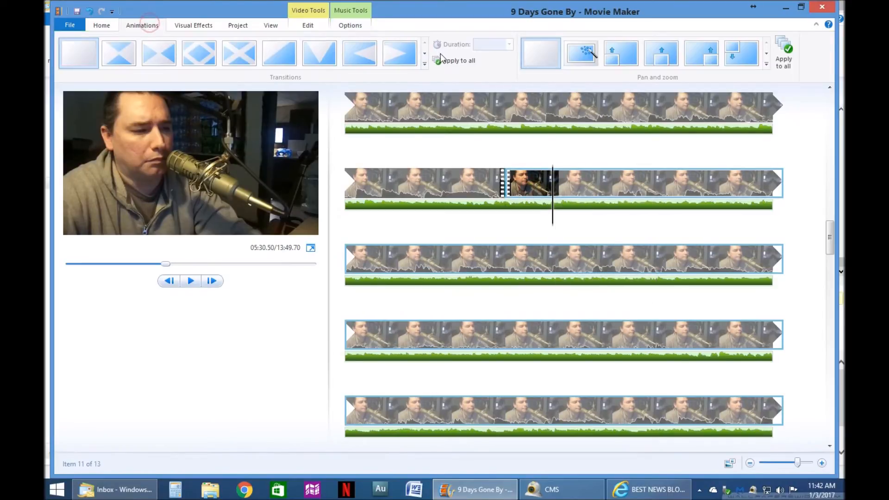
{"action": "left_click", "coordinate": [290, 56]}
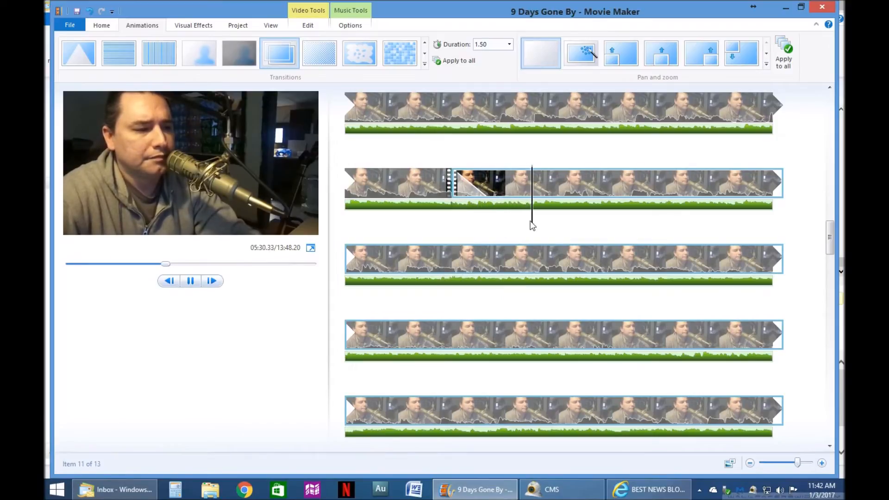
- Set the crossfaded vocal clip's start point at 05:28.83, play it, and trim the start slightly further
{"action": "right_click", "coordinate": [496, 193]}
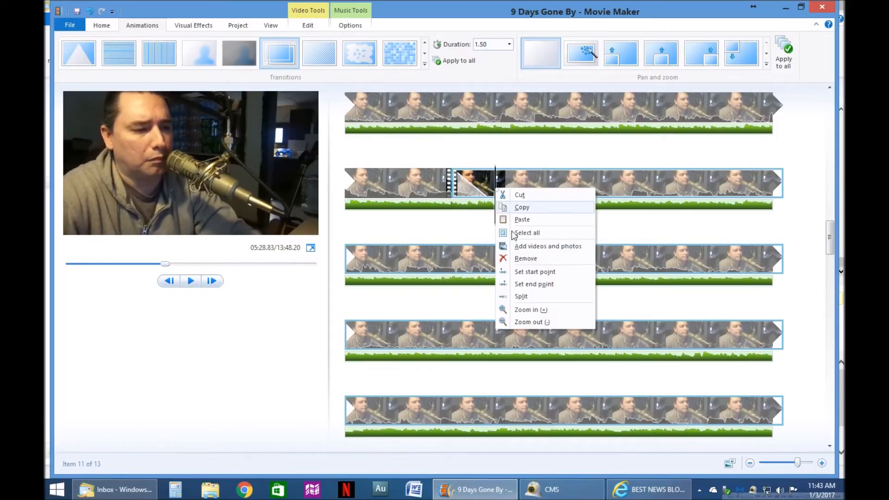
{"action": "left_click", "coordinate": [528, 273]}
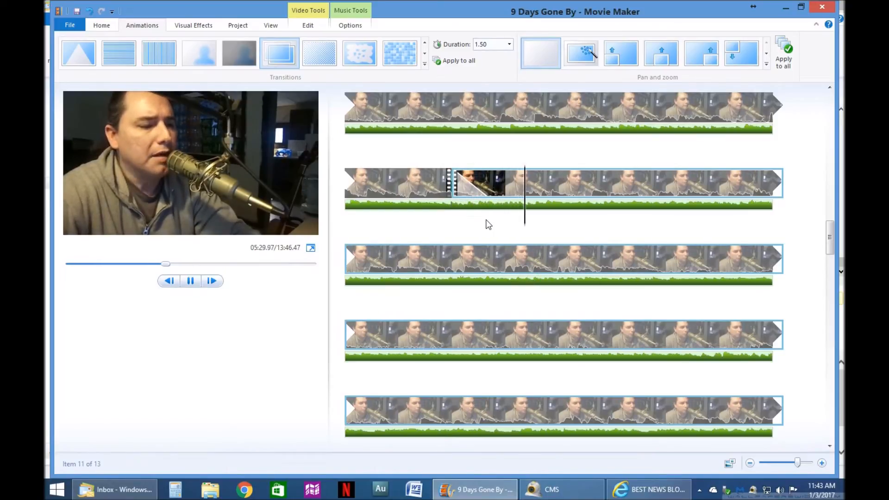
{"action": "right_click", "coordinate": [477, 194]}
{"action": "left_click", "coordinate": [496, 274]}
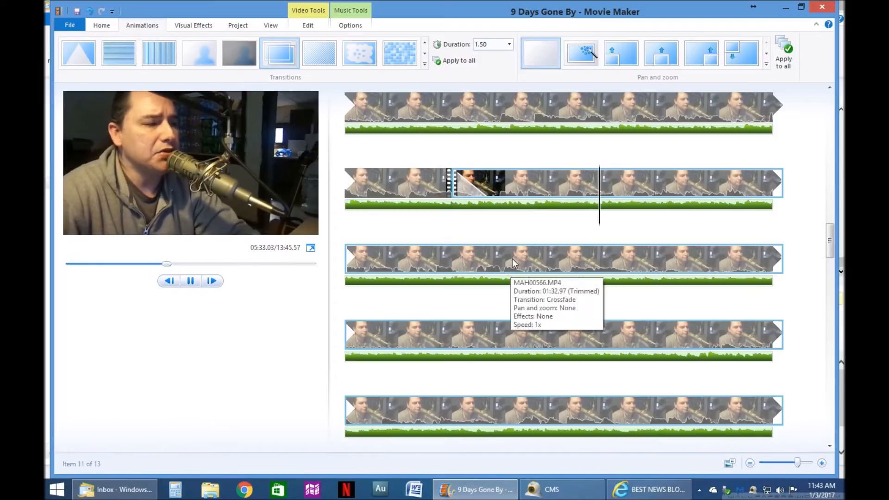
- Play through the crossfaded vocal clip to find where the singing pauses and split it at 05:54.07
{"action": "scroll", "coordinate": [530, 256], "scroll_direction": "down", "scroll_amount": 1}
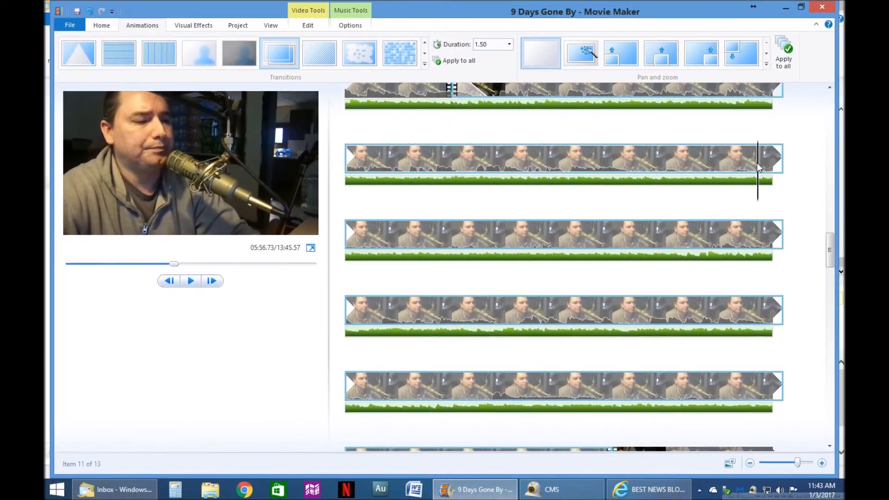
{"action": "left_click", "coordinate": [708, 168]}
{"action": "left_click", "coordinate": [455, 229]}
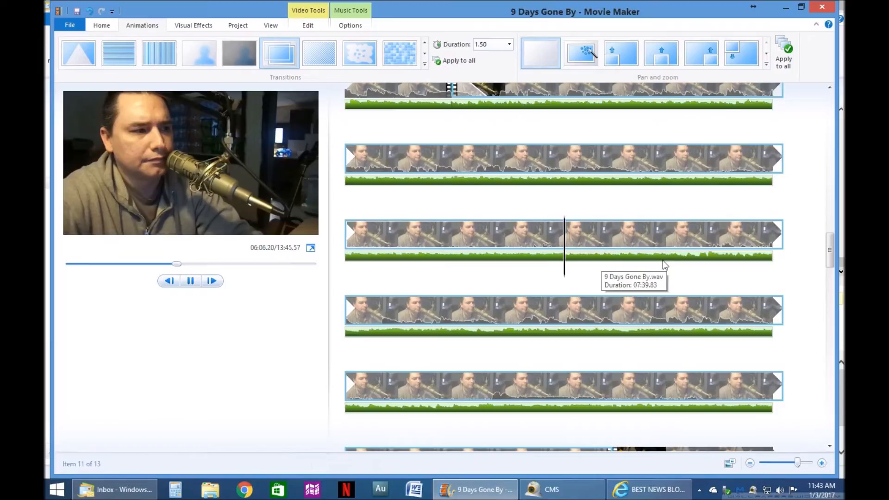
{"action": "key", "text": "space"}
{"action": "scroll", "coordinate": [607, 239], "scroll_direction": "up", "scroll_amount": 3}
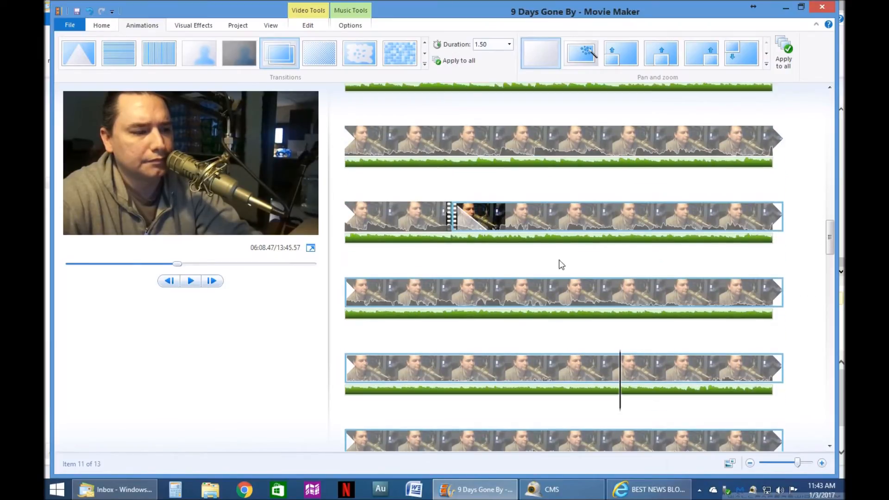
{"action": "left_click", "coordinate": [557, 291]}
{"action": "key", "text": "space"}
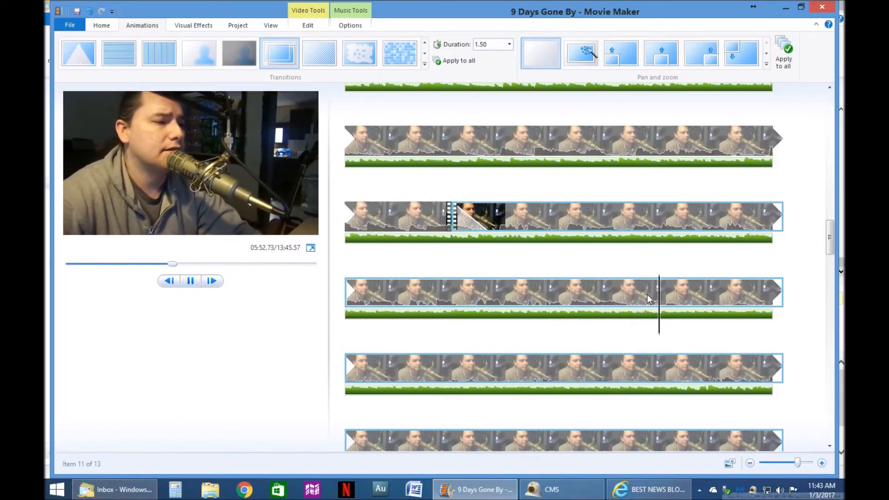
{"action": "right_click", "coordinate": [692, 292]}
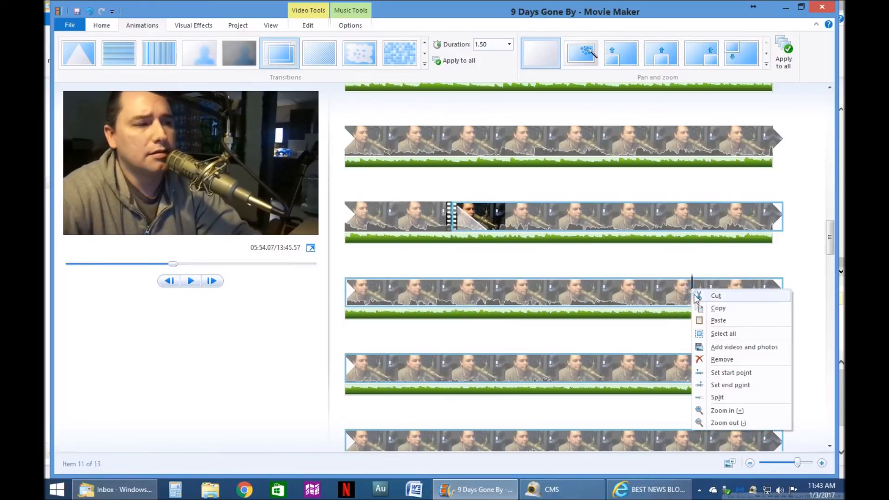
{"action": "left_click", "coordinate": [717, 397]}
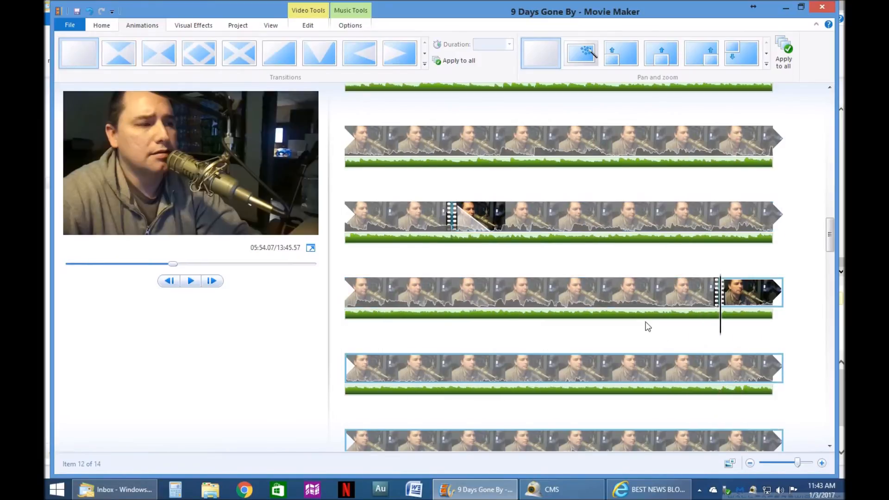
- Move the guitar clip to the vocal split at 05:54.07 and apply a 1.50-second Crossfade transition to its start
{"action": "scroll", "coordinate": [643, 322], "scroll_direction": "down", "scroll_amount": 5}
{"action": "left_click_drag", "start_coordinate": [712, 295], "coordinate": [736, 213]}
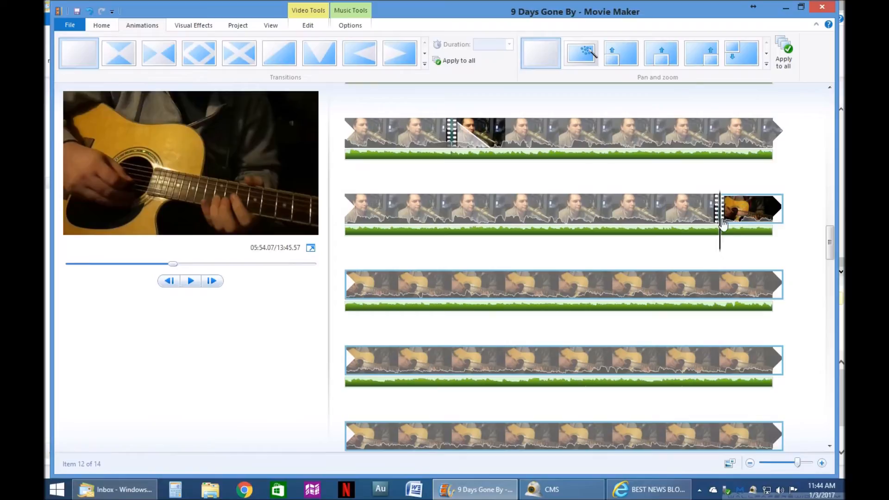
{"action": "left_click", "coordinate": [756, 209]}
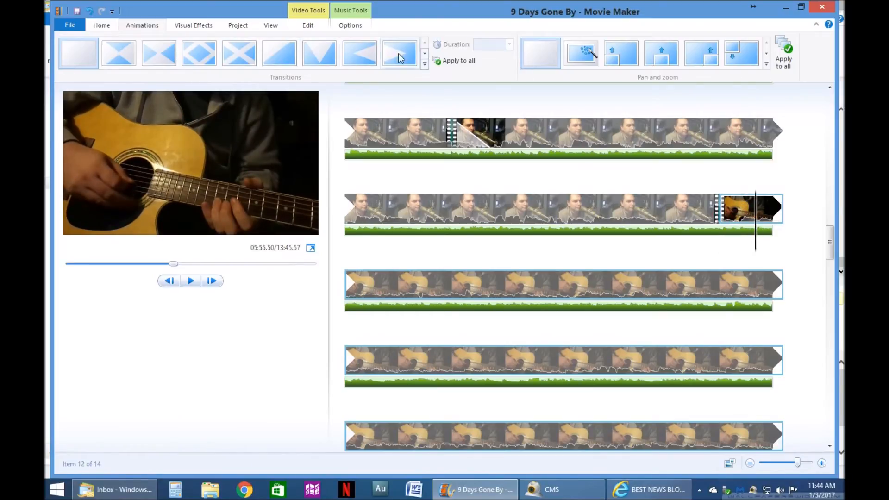
{"action": "left_click", "coordinate": [424, 54]}
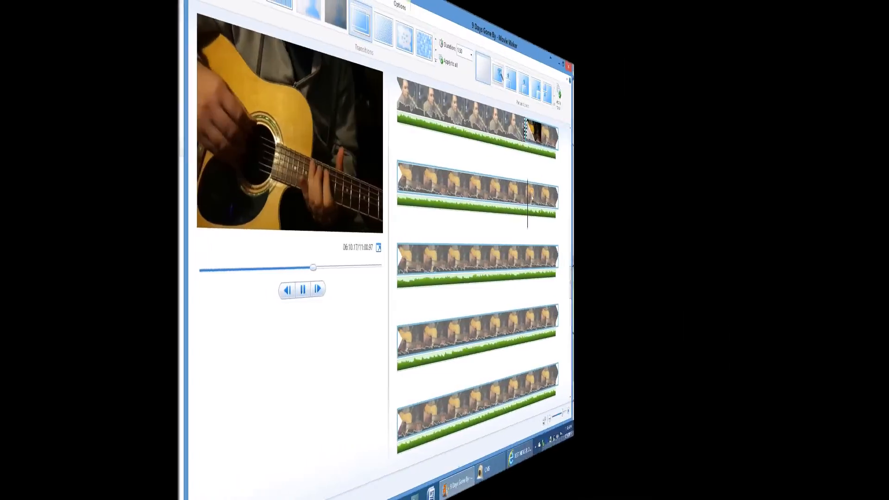
- Replay the crossfaded guitar clip up to the next vocal entry and split it at 06:08.20
{"action": "scroll", "coordinate": [406, 218], "scroll_direction": "down", "scroll_amount": 1}
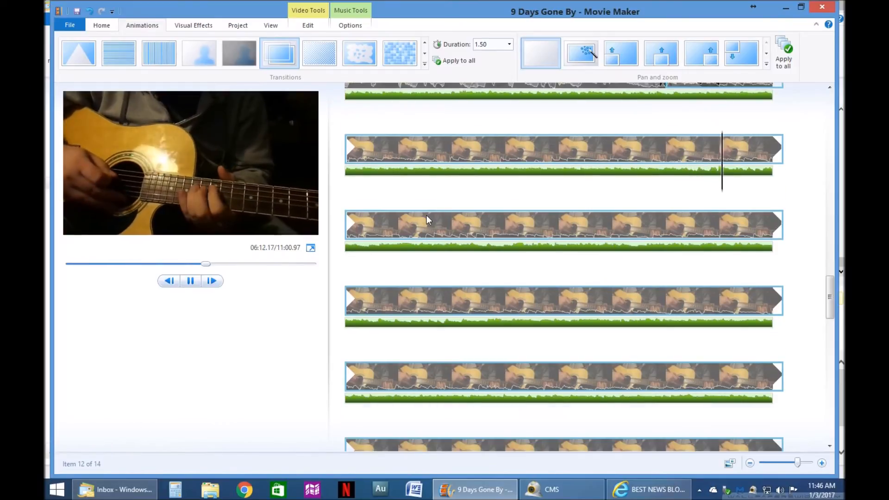
{"action": "scroll", "coordinate": [426, 215], "scroll_direction": "up", "scroll_amount": 2}
{"action": "key", "text": "space"}
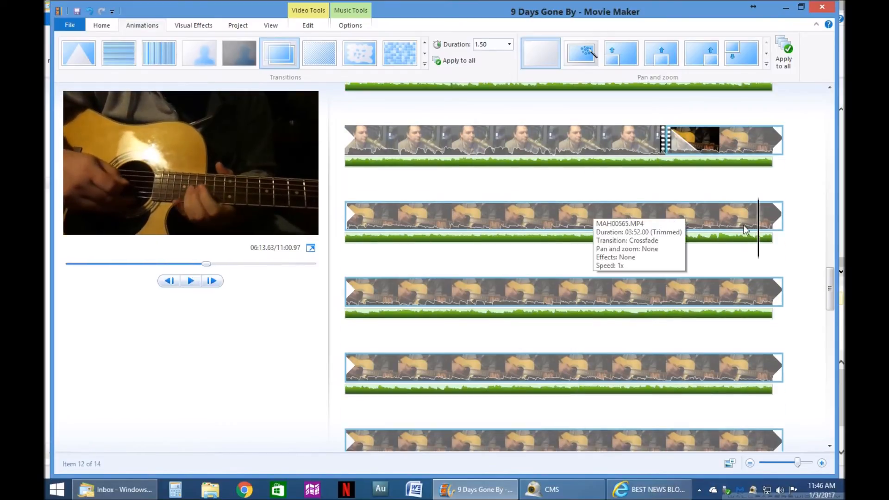
{"action": "left_click_drag", "start_coordinate": [762, 222], "coordinate": [650, 222]}
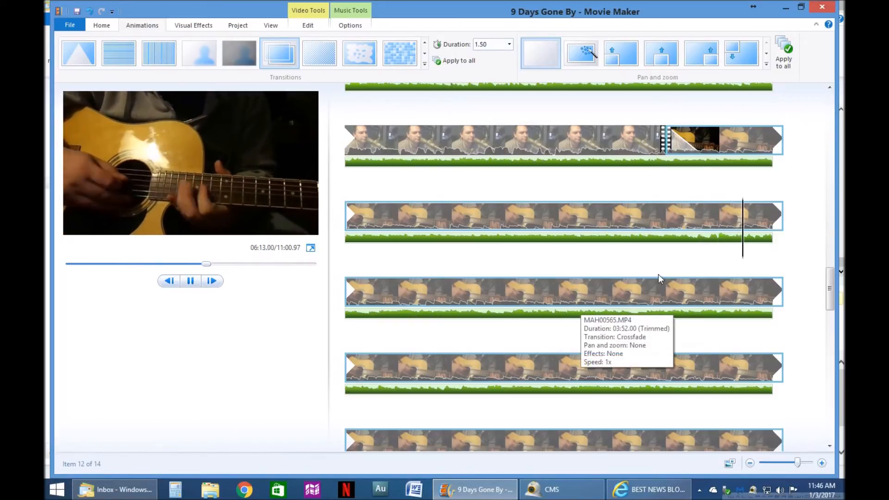
{"action": "key", "text": "space"}
{"action": "left_click_drag", "start_coordinate": [752, 236], "coordinate": [625, 233]}
{"action": "right_click", "coordinate": [621, 222]}
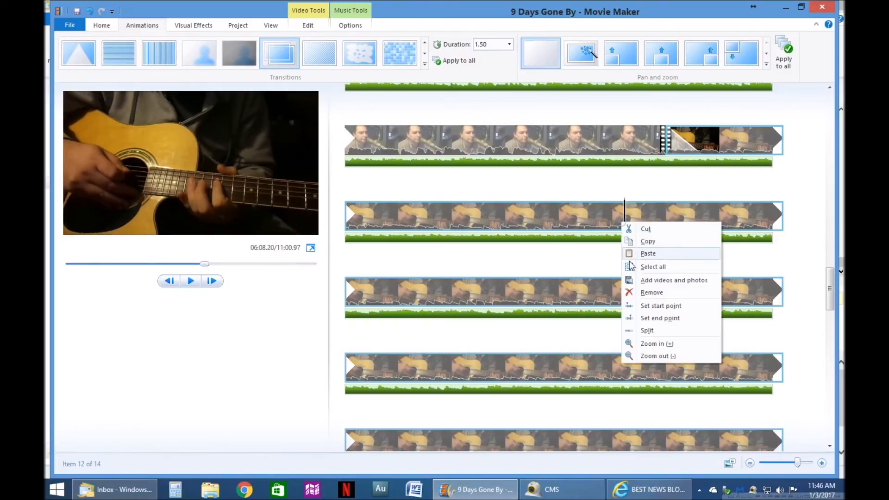
{"action": "left_click", "coordinate": [630, 328]}
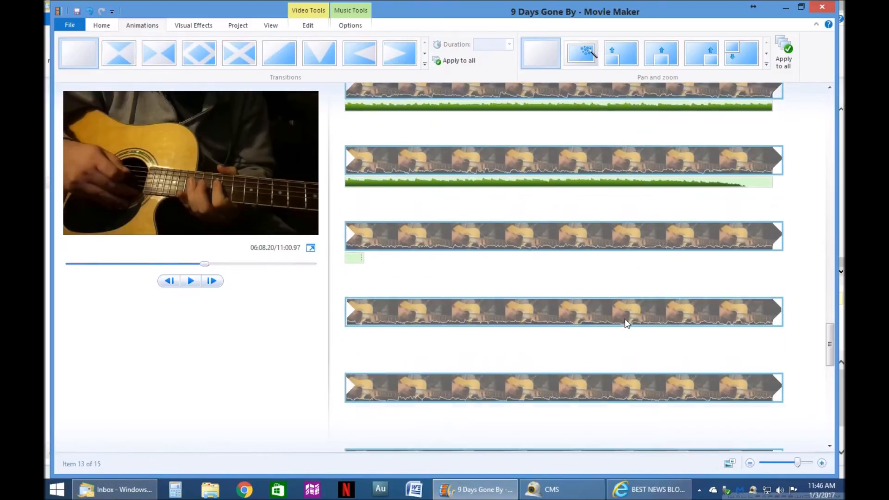
- Move the remaining vocal clip to the guitar split at 06:08.20 and apply a 1.50-second Crossfade transition to its start
{"action": "left_click", "coordinate": [624, 318]}
{"action": "left_click_drag", "start_coordinate": [542, 321], "coordinate": [630, 79]}
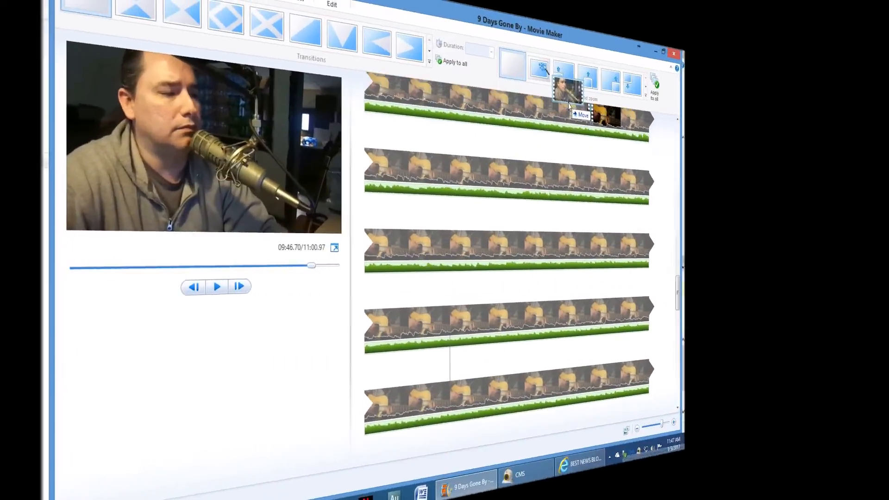
{"action": "left_click_drag", "start_coordinate": [638, 104], "coordinate": [666, 190]}
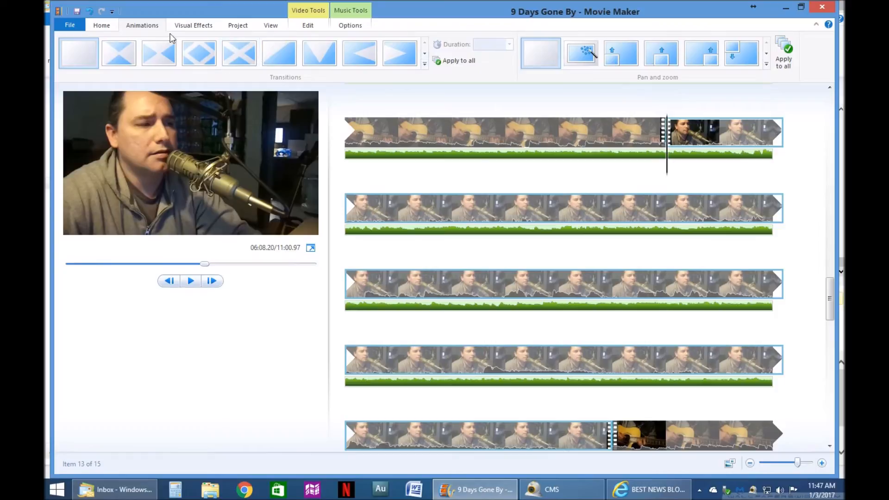
{"action": "left_click", "coordinate": [426, 52]}
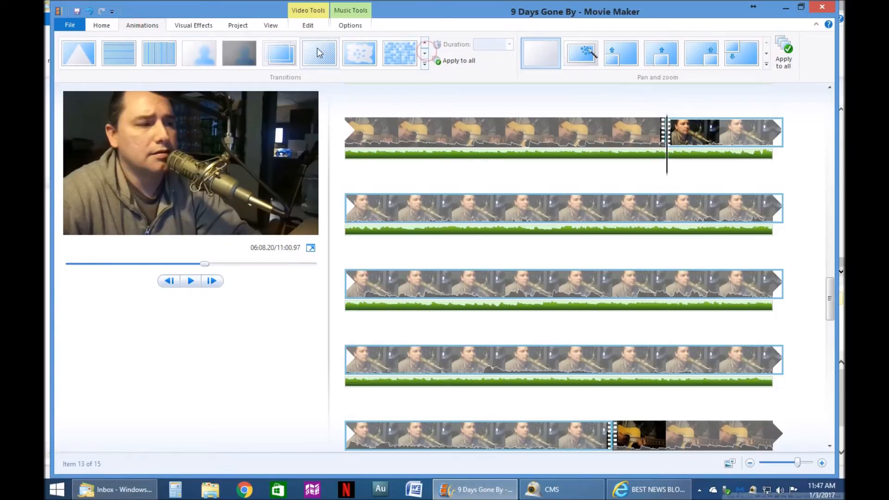
{"action": "left_click", "coordinate": [279, 52]}
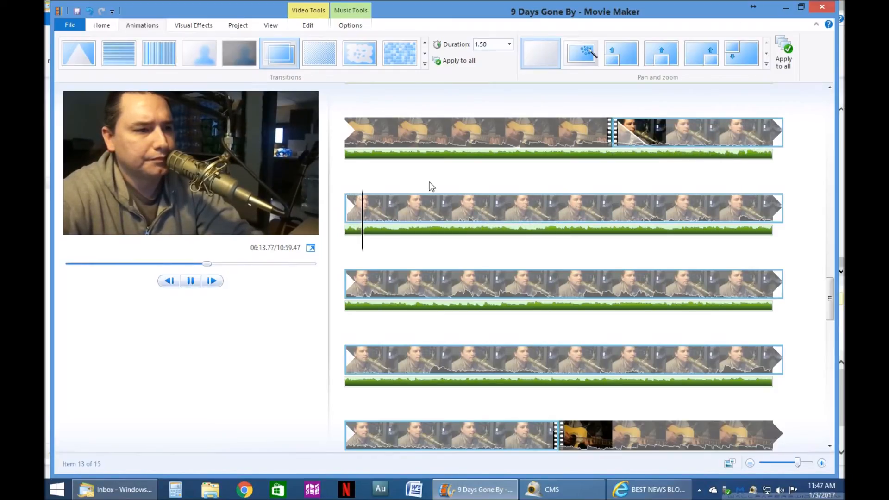
- Play the crossfaded vocal clip to find where the singing begins and try setting its start point just before it
{"action": "key", "text": "space"}
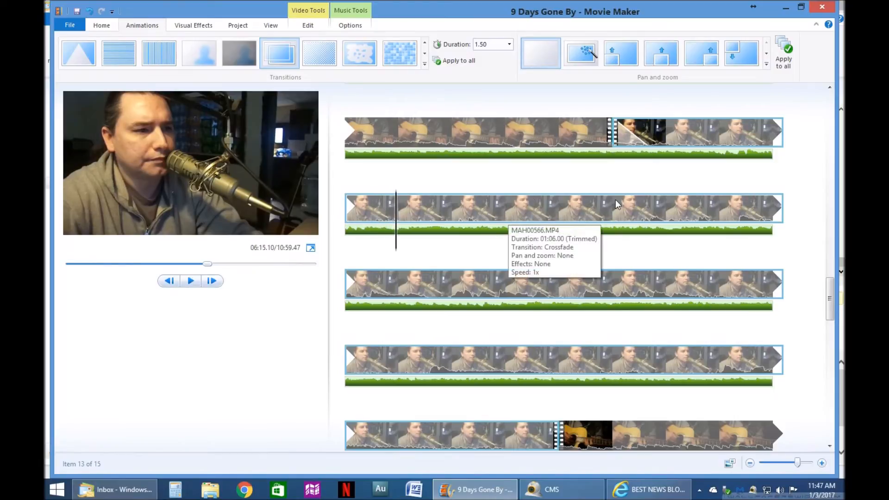
{"action": "left_click", "coordinate": [679, 202]}
{"action": "key", "text": "space"}
{"action": "key", "text": "space"}
{"action": "left_click", "coordinate": [662, 206]}
{"action": "key", "text": "space"}
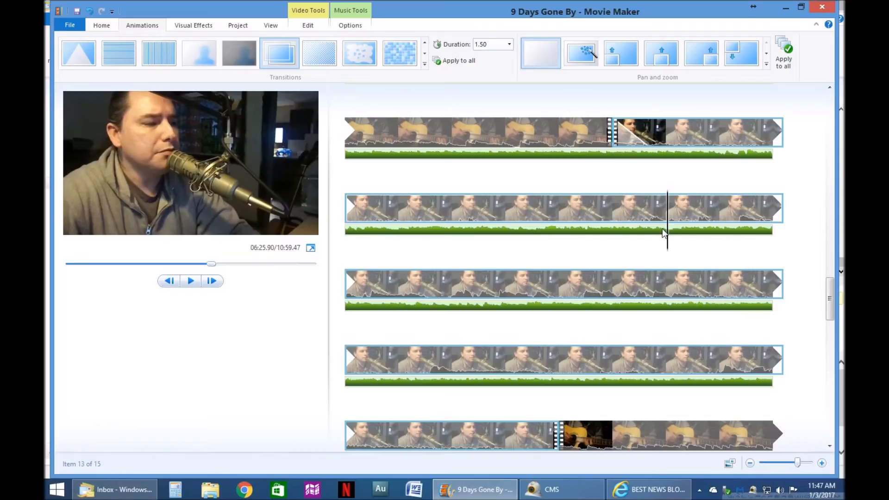
{"action": "left_click_drag", "start_coordinate": [665, 230], "coordinate": [566, 217]}
{"action": "right_click", "coordinate": [563, 218]}
{"action": "left_click", "coordinate": [593, 301]}
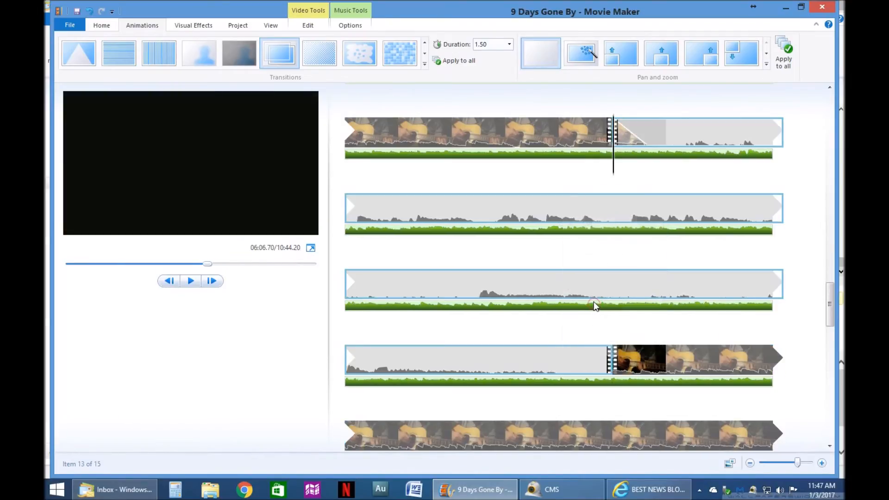
- Replay the trimmed vocal clip's opening against the music and undo its start point and Crossfade transition
{"action": "key", "text": "space"}
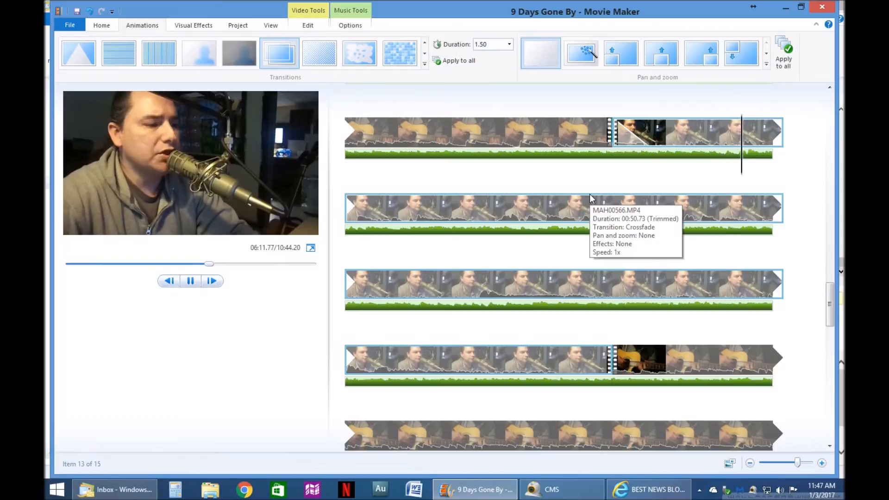
{"action": "key", "text": "space"}
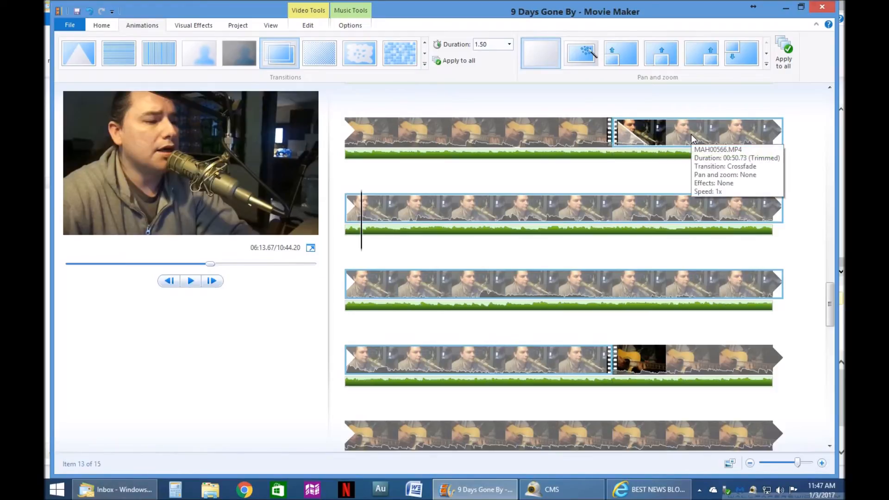
{"action": "left_click", "coordinate": [670, 145]}
{"action": "key", "text": "space"}
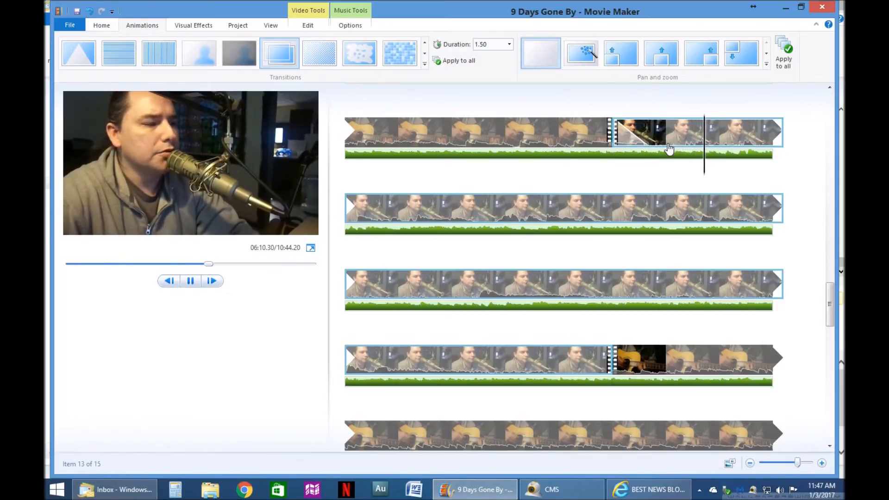
{"action": "key", "text": "space"}
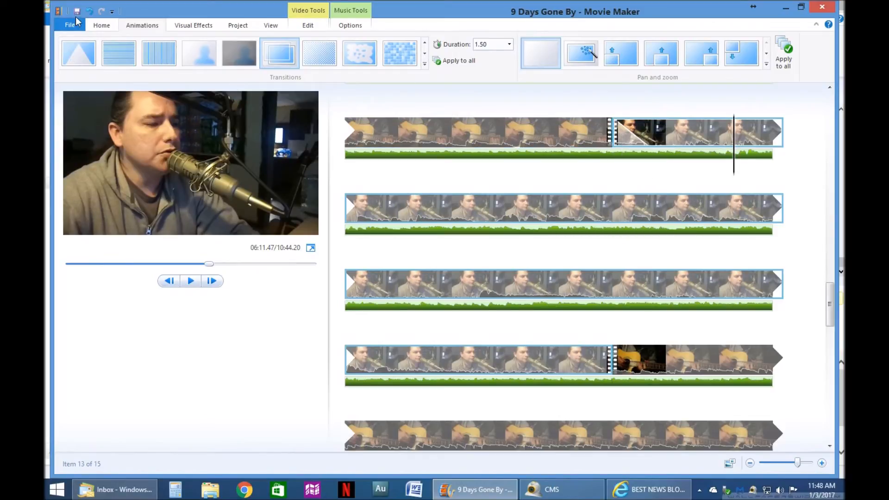
{"action": "left_click", "coordinate": [89, 12]}
{"action": "left_click", "coordinate": [90, 12]}
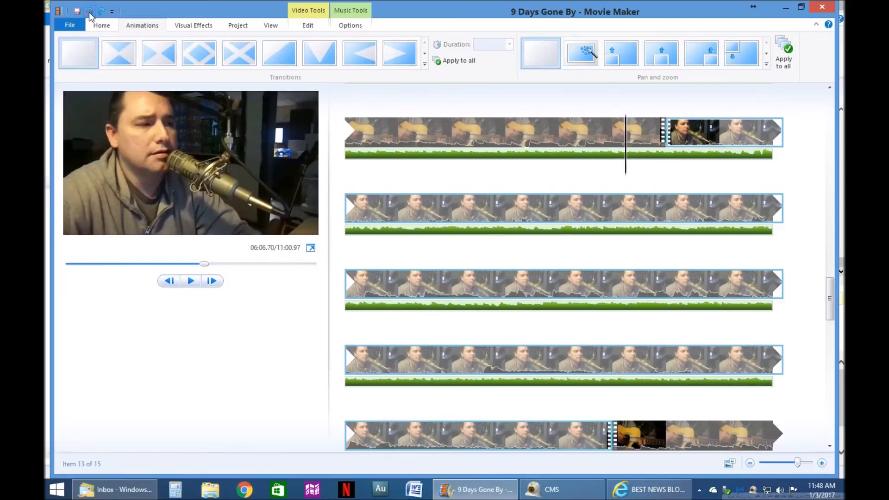
- Play back the vocal section through 06:46.40 to check its sync with the music
{"action": "key", "text": "space"}
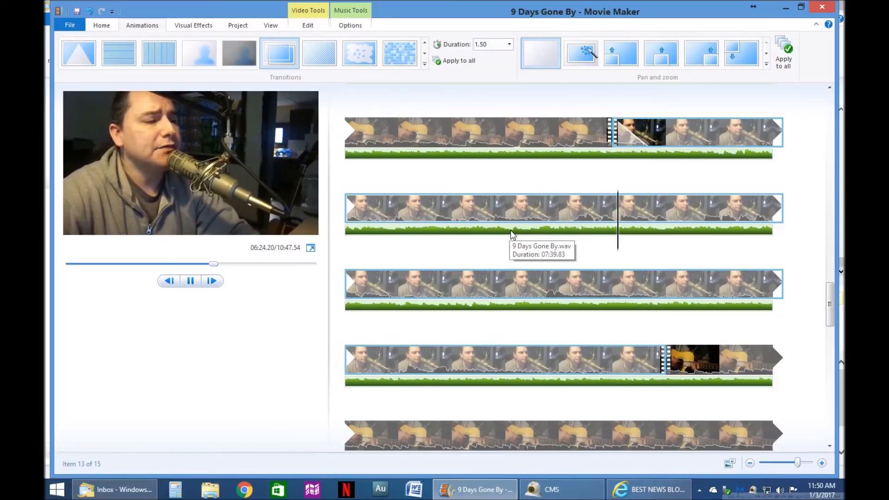
{"action": "scroll", "coordinate": [510, 231], "scroll_direction": "down", "scroll_amount": 1}
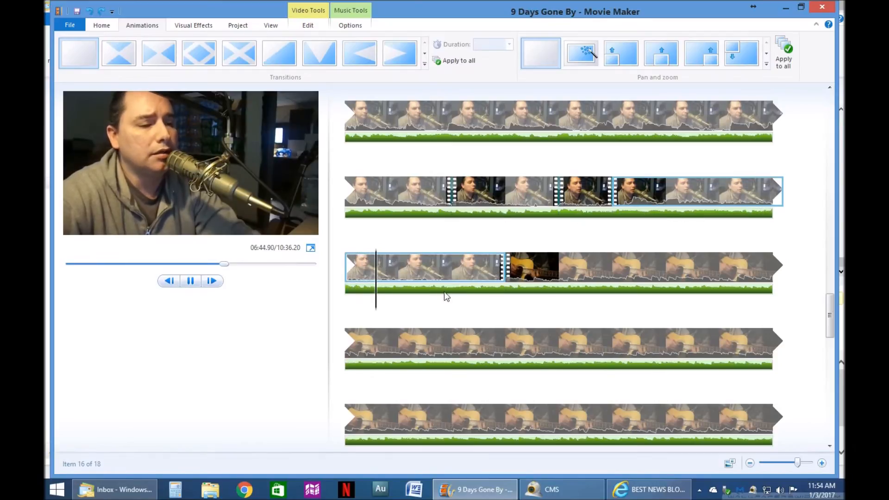
{"action": "key", "text": "space"}
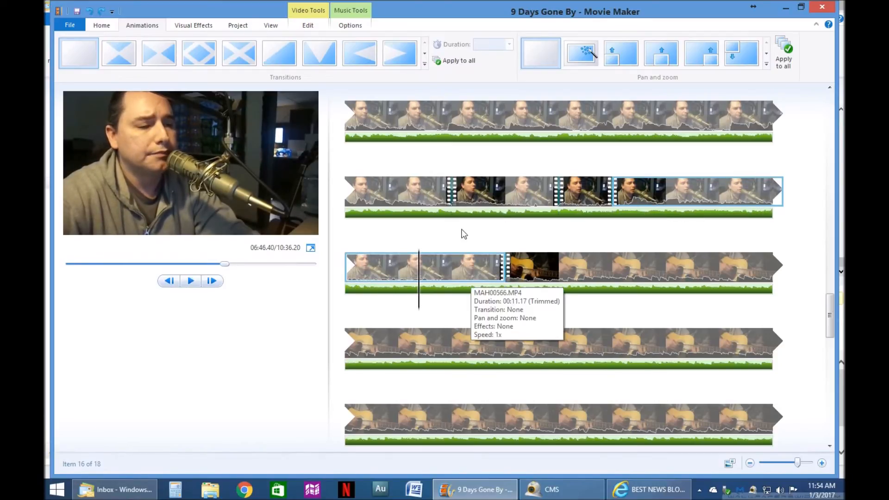
- Turn down the video volume of the guitar clip that precedes the crossfaded vocal clip
{"action": "scroll", "coordinate": [555, 185], "scroll_direction": "up", "scroll_amount": 2}
{"action": "scroll", "coordinate": [589, 172], "scroll_direction": "up", "scroll_amount": 1}
{"action": "double_click", "coordinate": [499, 138]}
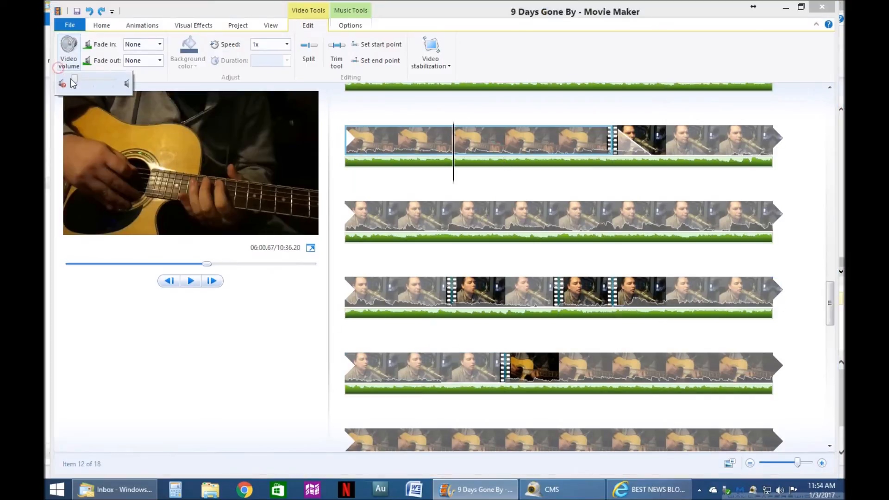
- Turn the video volume of the crossfaded vocal clip all the way down
{"action": "left_click", "coordinate": [668, 149]}
{"action": "left_click", "coordinate": [69, 51]}
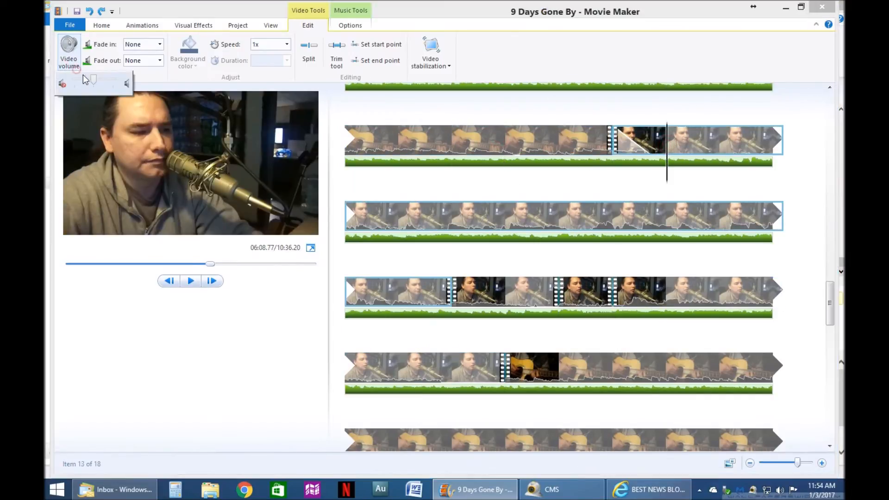
{"action": "left_click", "coordinate": [727, 145]}
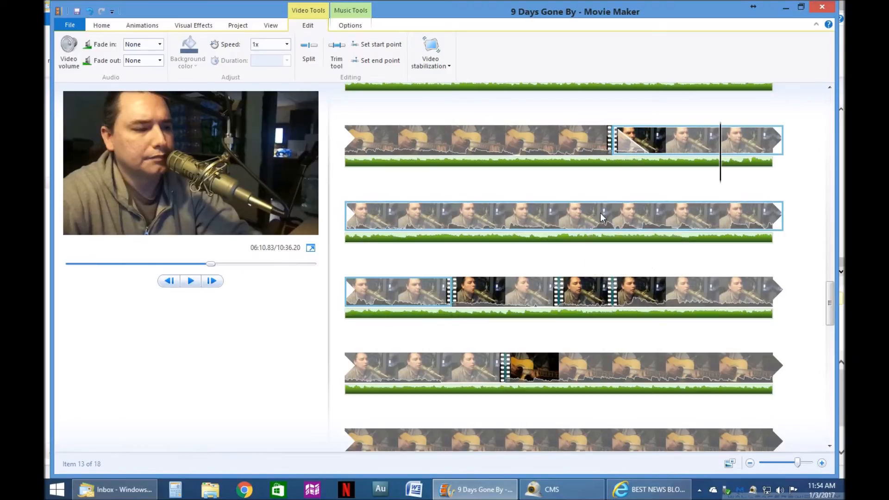
{"action": "left_click", "coordinate": [560, 217]}
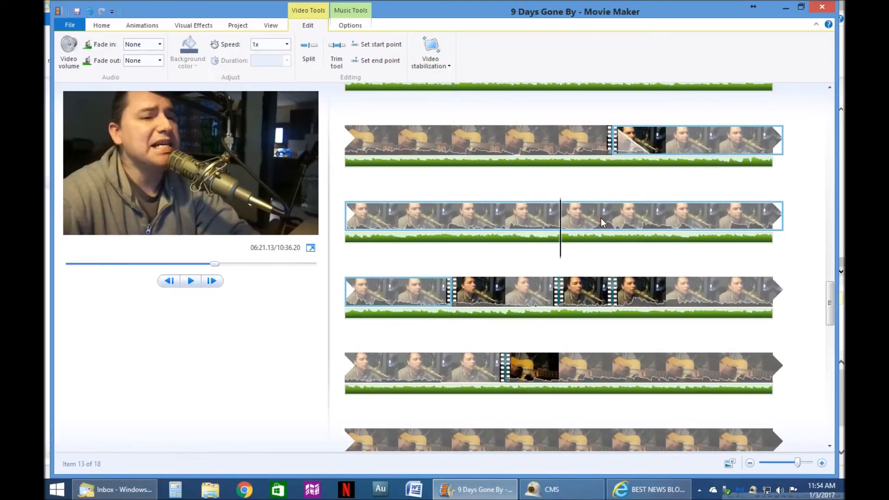
{"action": "left_click", "coordinate": [400, 298]}
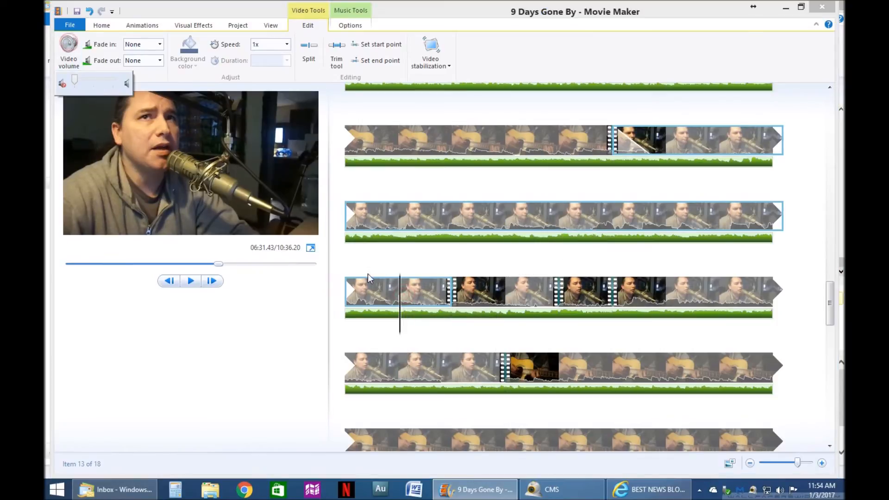
- Turn down the video volume of the three vocal clips that follow, up to the next guitar clip
{"action": "left_click", "coordinate": [505, 292]}
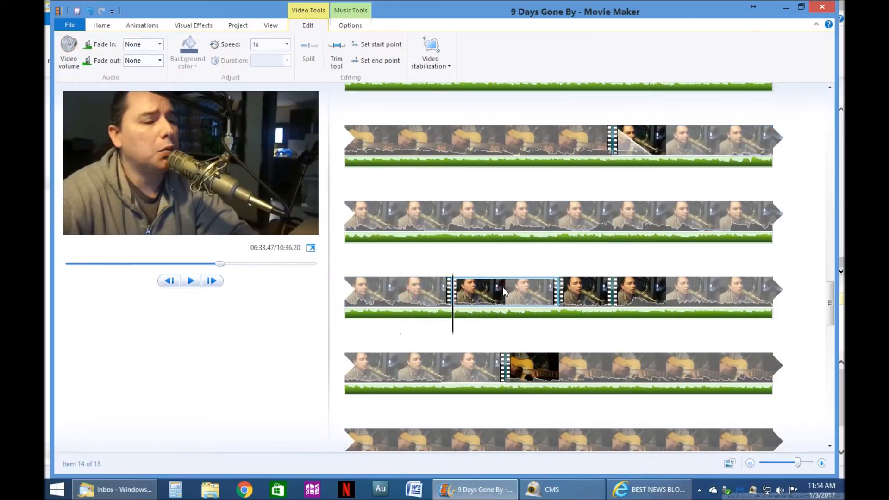
{"action": "left_click", "coordinate": [67, 52]}
{"action": "left_click_drag", "start_coordinate": [92, 79], "coordinate": [74, 80]}
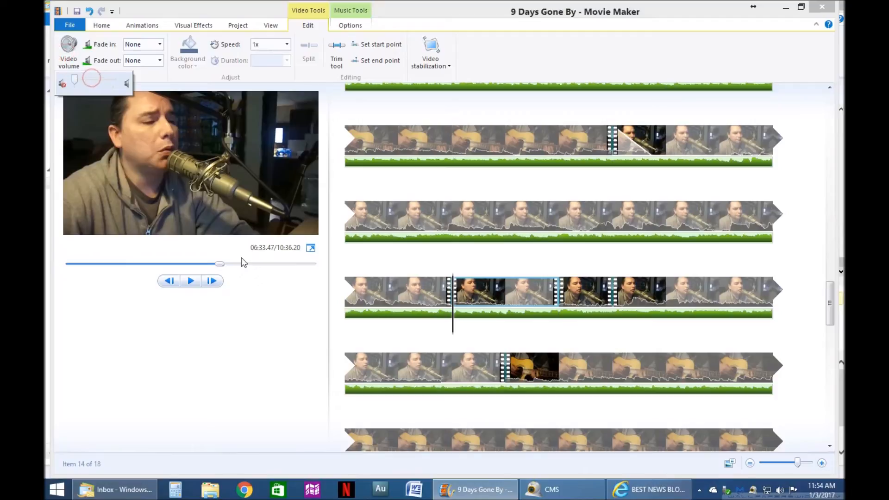
{"action": "left_click", "coordinate": [574, 285]}
{"action": "left_click", "coordinate": [70, 66]}
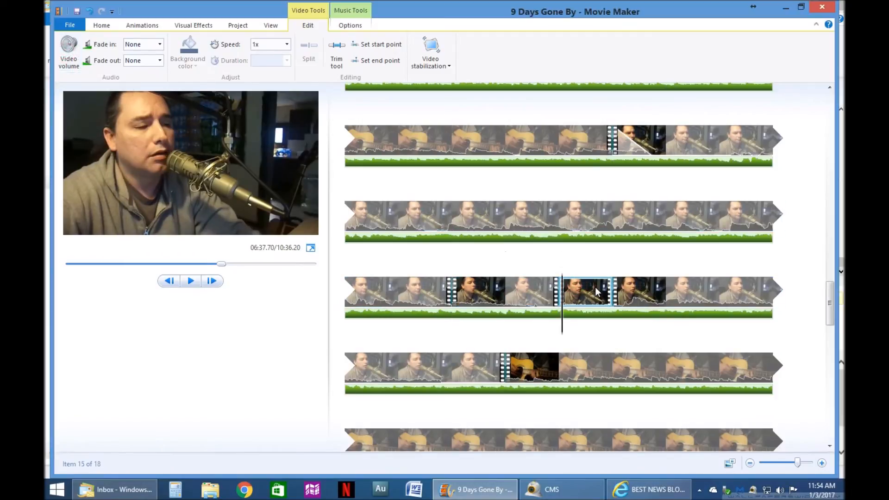
{"action": "left_click", "coordinate": [667, 291]}
{"action": "left_click", "coordinate": [68, 49]}
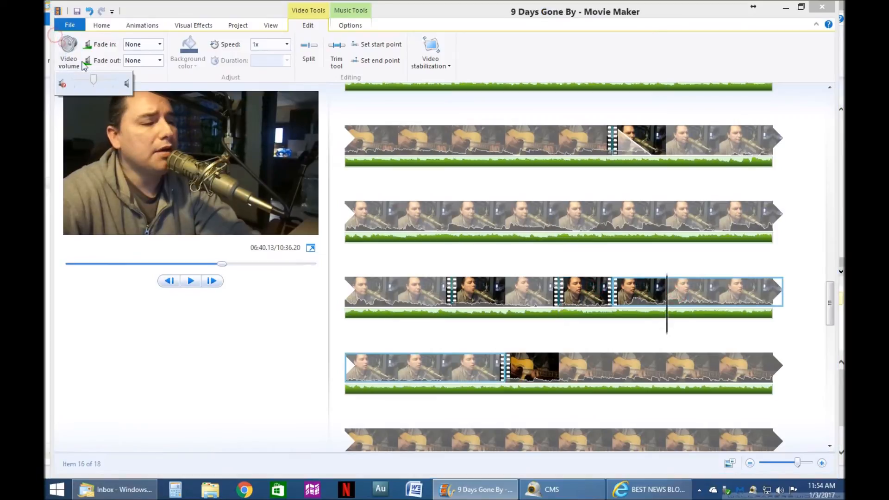
{"action": "left_click", "coordinate": [697, 285]}
- Set the end point of the last vocal clip before the guitar clip at 06:45.17
{"action": "scroll", "coordinate": [696, 284], "scroll_direction": "down", "scroll_amount": 3}
{"action": "left_click", "coordinate": [446, 265]}
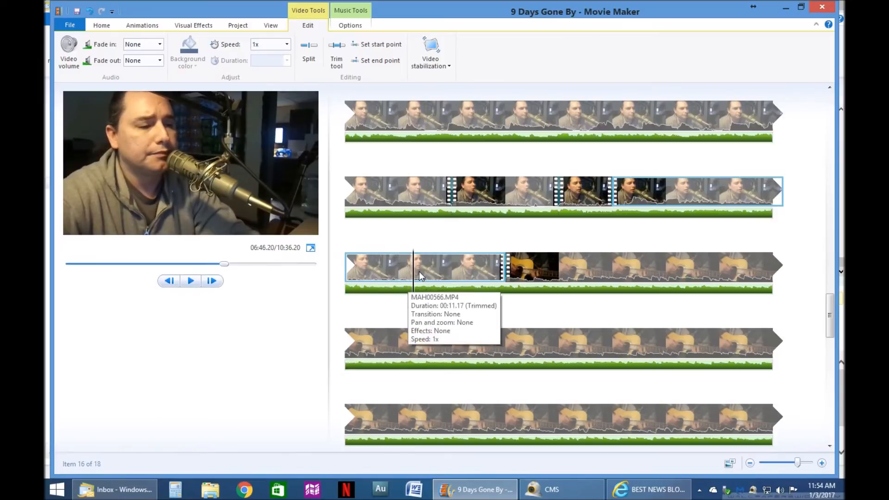
{"action": "left_click", "coordinate": [383, 276]}
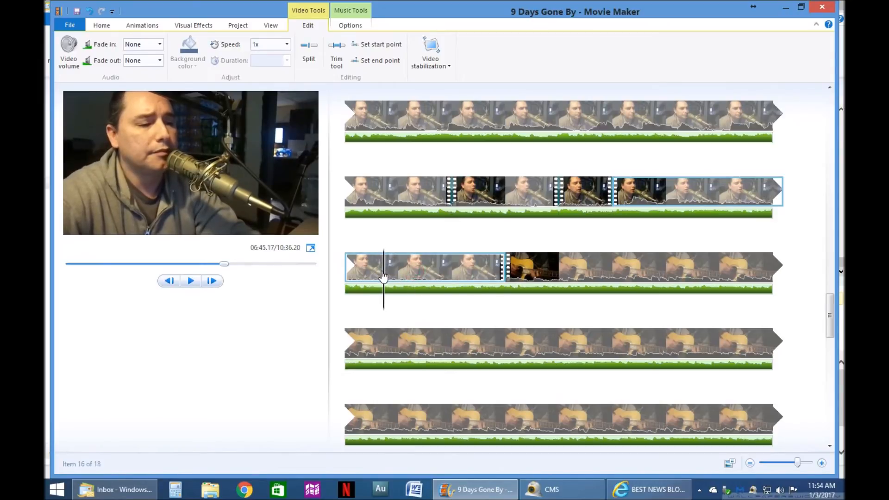
{"action": "right_click", "coordinate": [383, 276]}
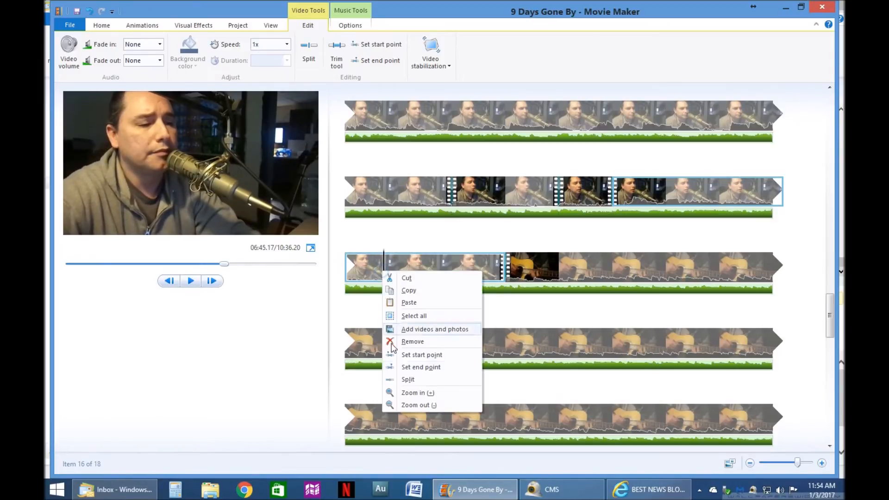
{"action": "left_click", "coordinate": [423, 367]}
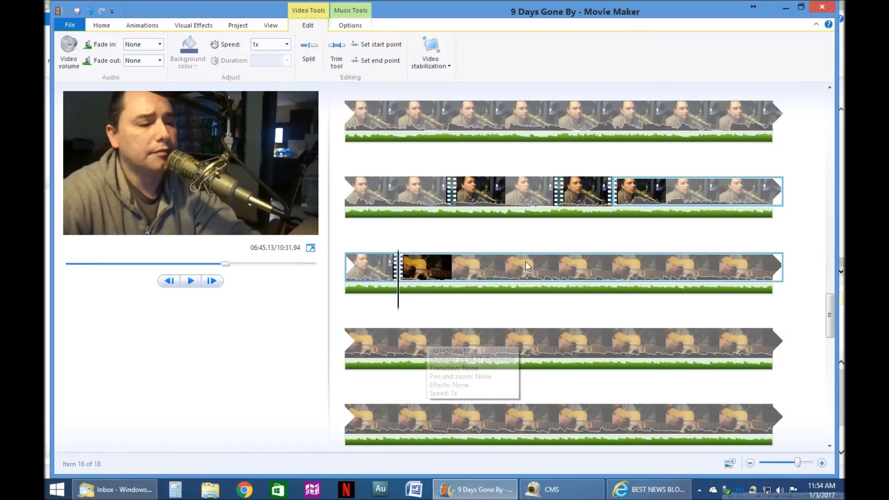
- Apply 1.50-second Crossfade transitions to the trimmed vocal clip and the guitar clip that follows it
{"action": "scroll", "coordinate": [518, 287], "scroll_direction": "down", "scroll_amount": 2}
{"action": "scroll", "coordinate": [518, 290], "scroll_direction": "down", "scroll_amount": 3}
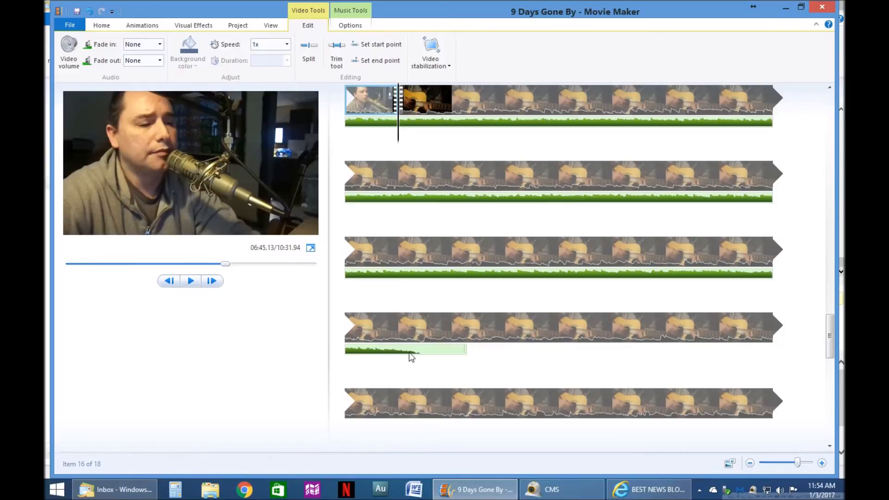
{"action": "scroll", "coordinate": [423, 345], "scroll_direction": "up", "scroll_amount": 2}
{"action": "scroll", "coordinate": [425, 342], "scroll_direction": "up", "scroll_amount": 2}
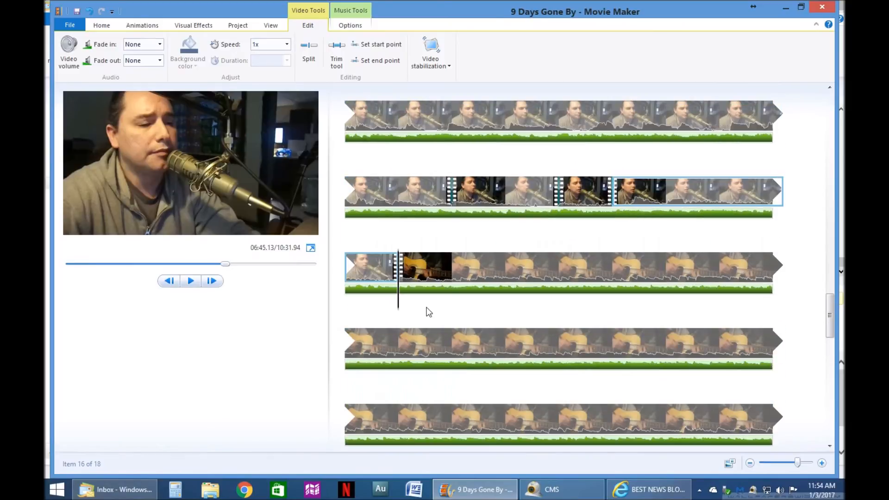
{"action": "left_click", "coordinate": [139, 26]}
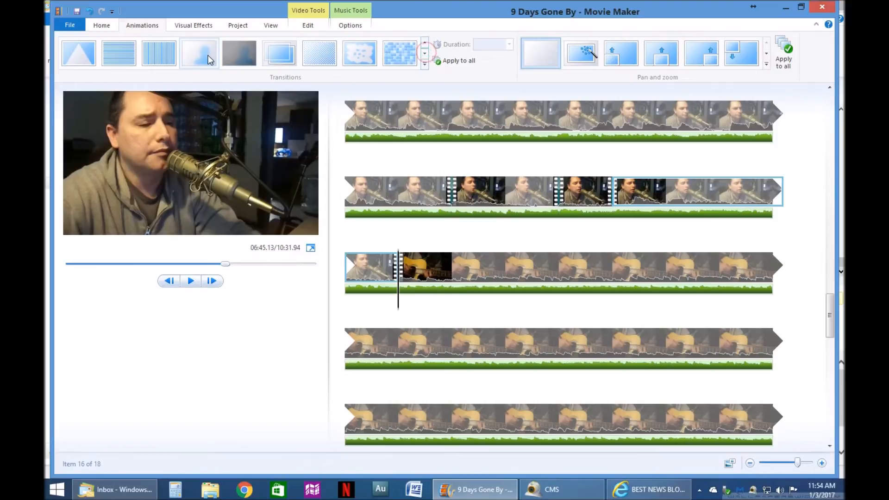
{"action": "left_click", "coordinate": [278, 53]}
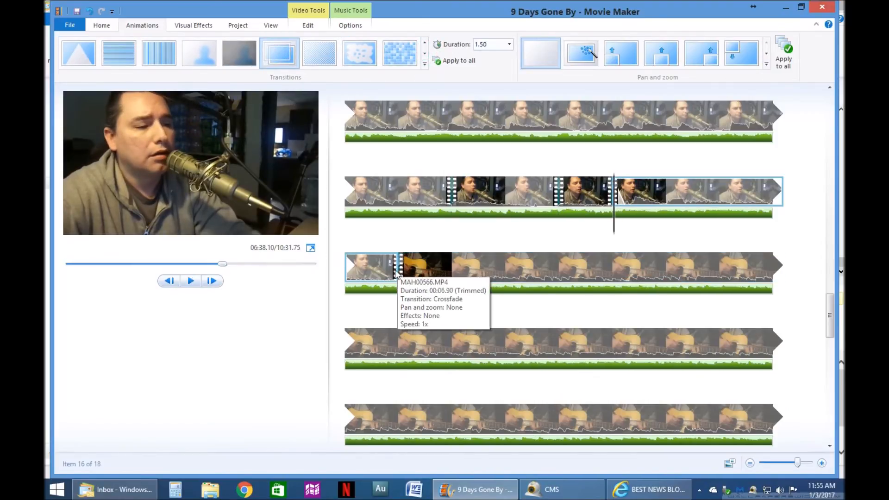
{"action": "left_click", "coordinate": [453, 271]}
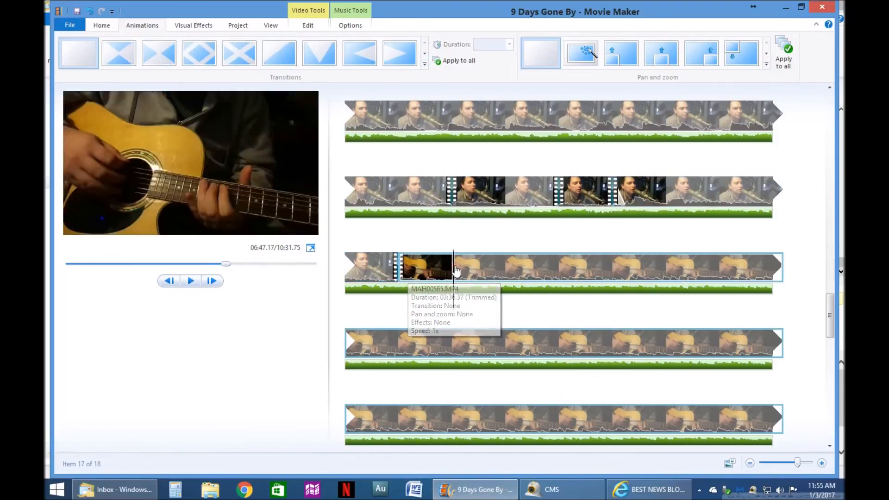
{"action": "left_click", "coordinate": [424, 53]}
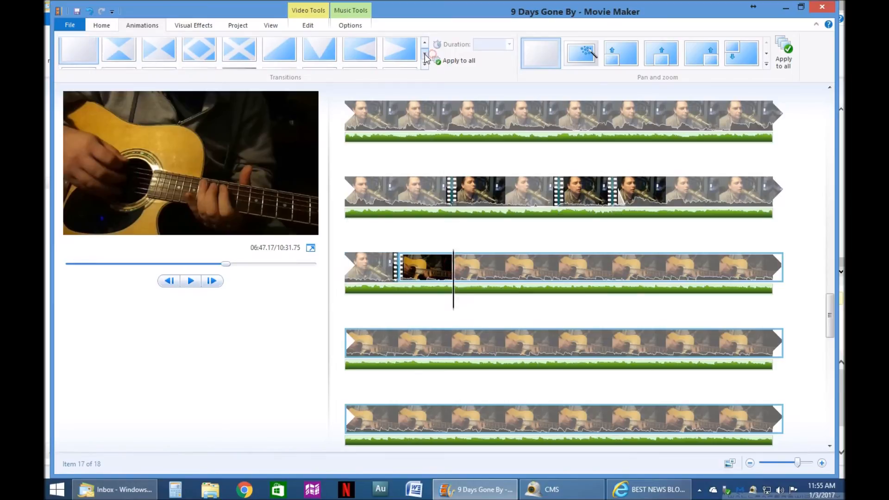
{"action": "left_click", "coordinate": [279, 55]}
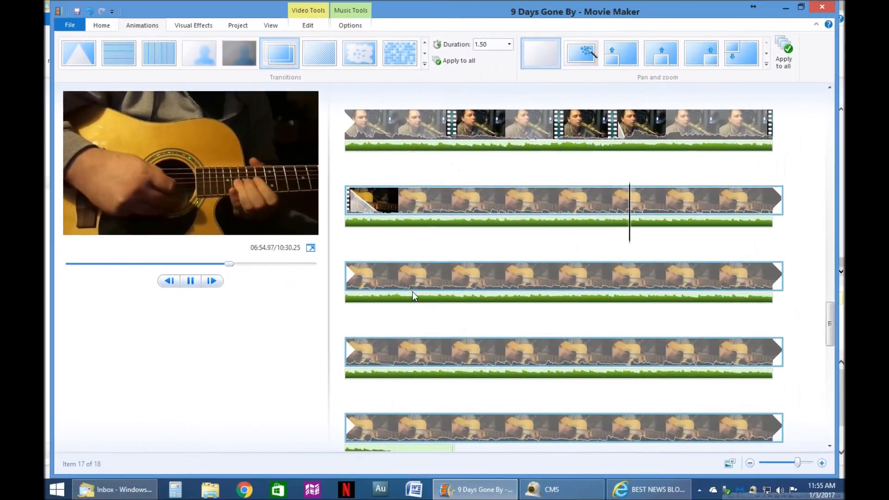
- Look through the crossfaded guitar clip for a good cutoff and set its end point at 07:10.53
{"action": "key", "text": "space"}
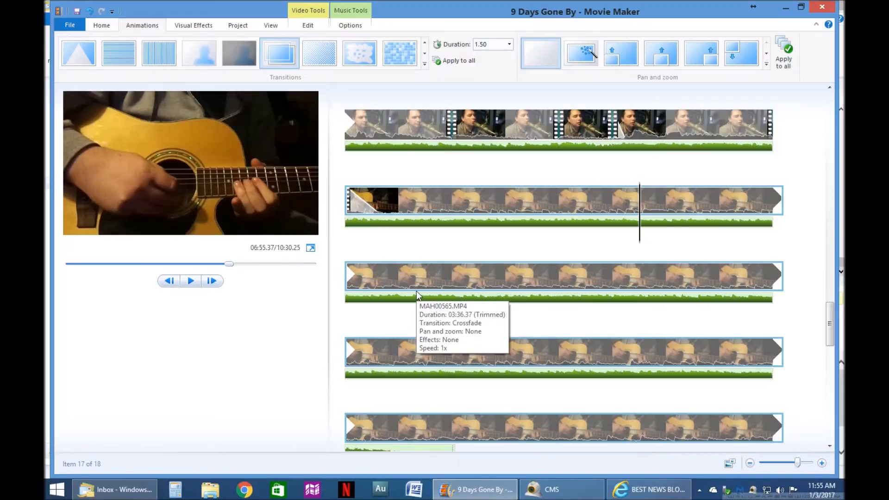
{"action": "scroll", "coordinate": [415, 290], "scroll_direction": "down", "scroll_amount": 2}
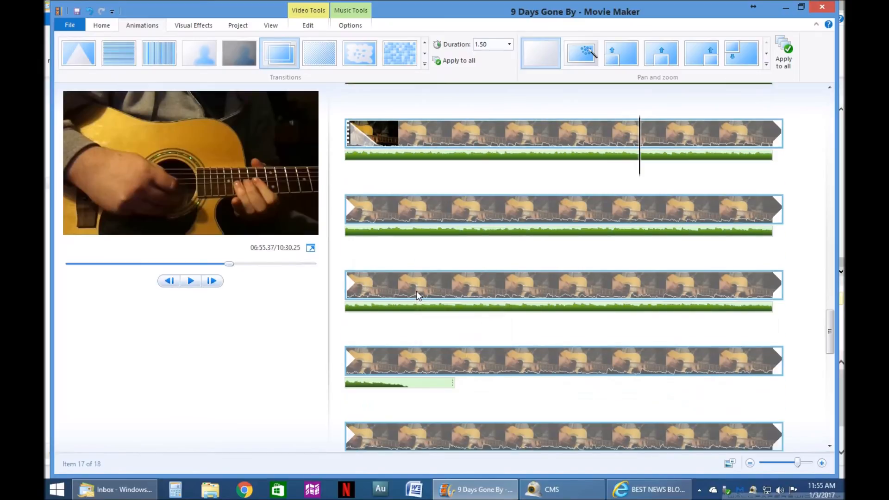
{"action": "scroll", "coordinate": [415, 290], "scroll_direction": "down", "scroll_amount": 1}
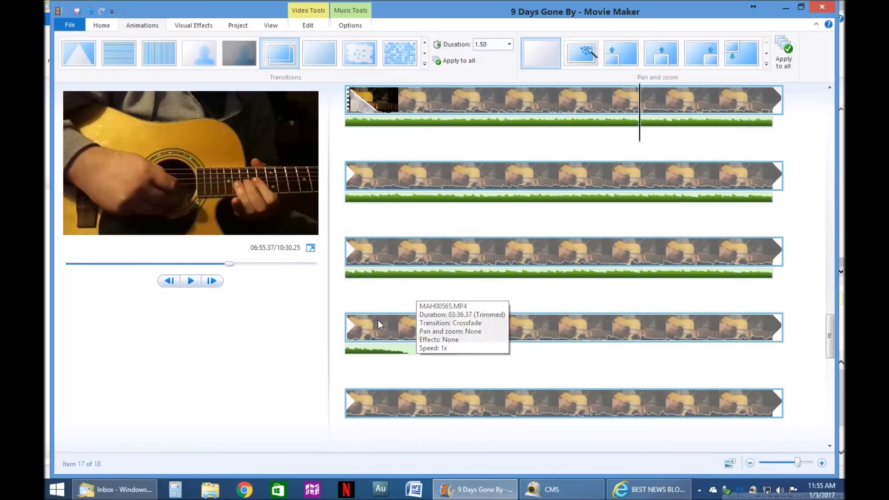
{"action": "left_click", "coordinate": [412, 340]}
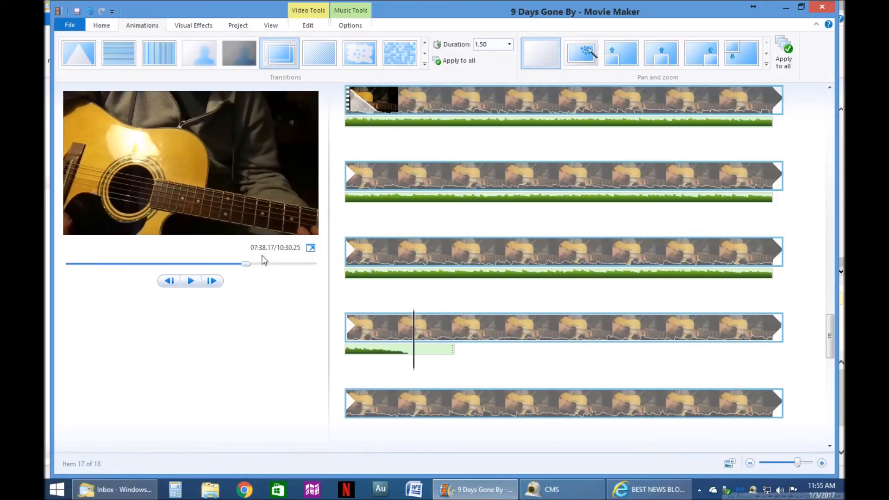
{"action": "left_click", "coordinate": [453, 274]}
{"action": "left_click", "coordinate": [666, 198]}
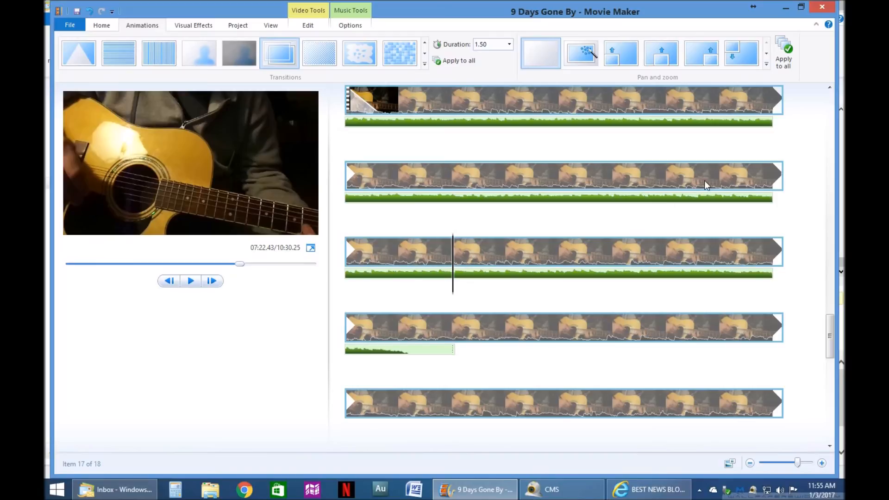
{"action": "left_click_drag", "start_coordinate": [667, 197], "coordinate": [537, 210]}
{"action": "scroll", "coordinate": [552, 209], "scroll_direction": "up", "scroll_amount": 1}
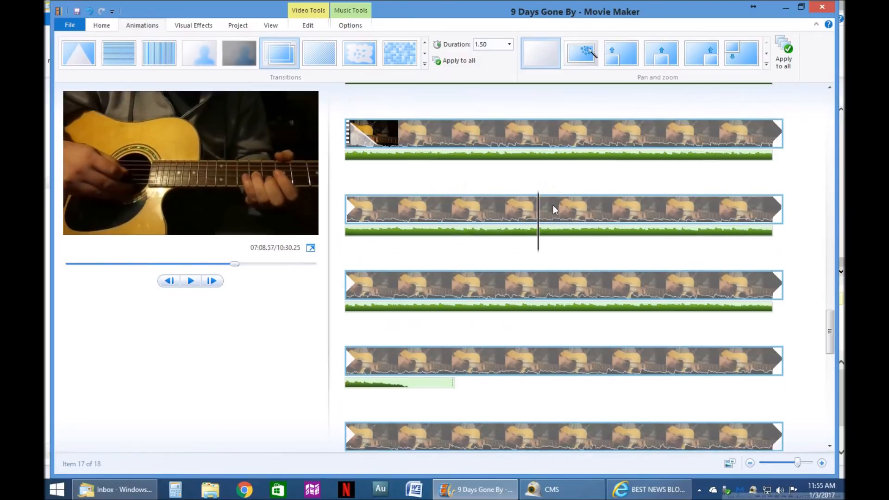
{"action": "scroll", "coordinate": [554, 209], "scroll_direction": "up", "scroll_amount": 1}
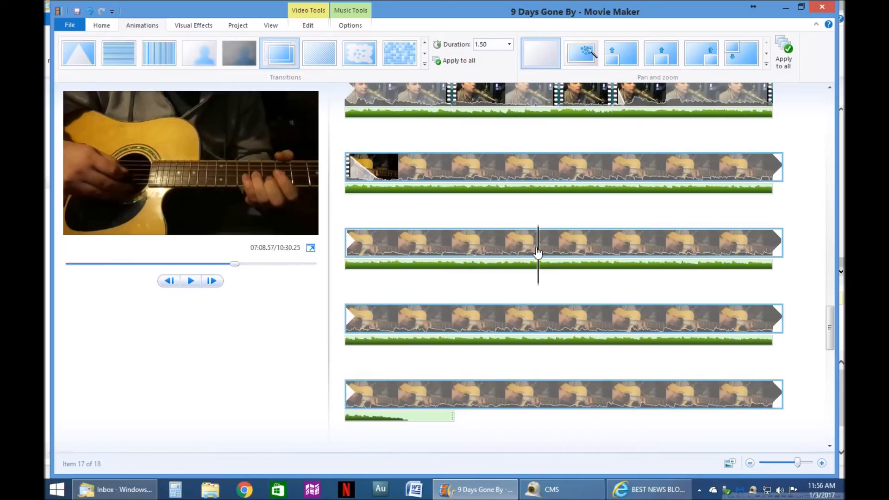
{"action": "left_click_drag", "start_coordinate": [540, 251], "coordinate": [587, 249]}
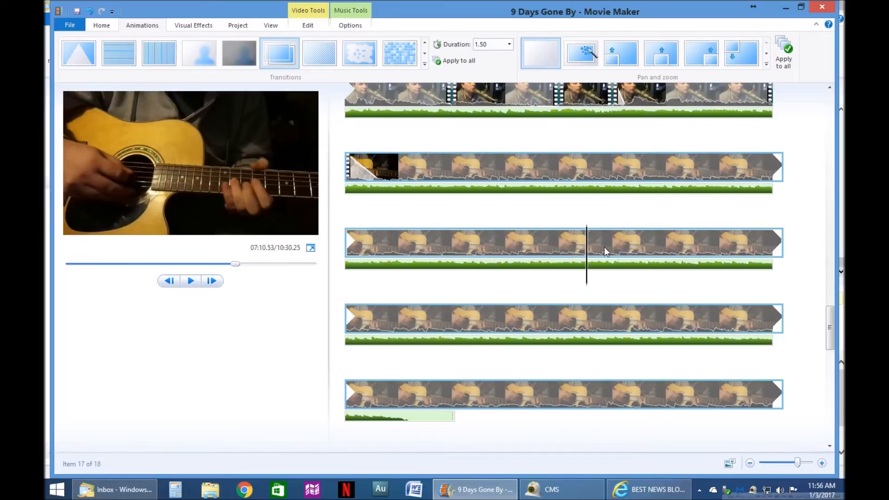
{"action": "right_click", "coordinate": [587, 250]}
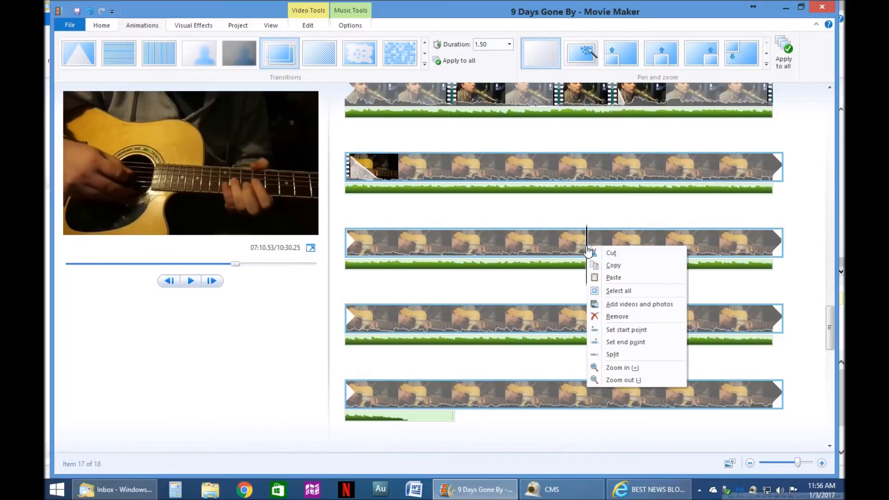
{"action": "left_click", "coordinate": [624, 343]}
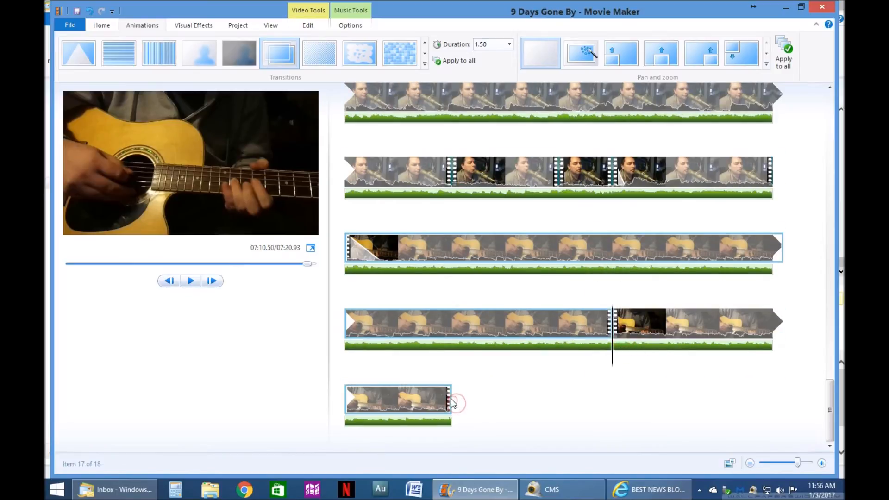
- Apply a 1.50-second Crossfade transition to the final guitar clip and add a credits slide at the end of the movie
{"action": "left_click", "coordinate": [399, 409]}
{"action": "left_click", "coordinate": [475, 421]}
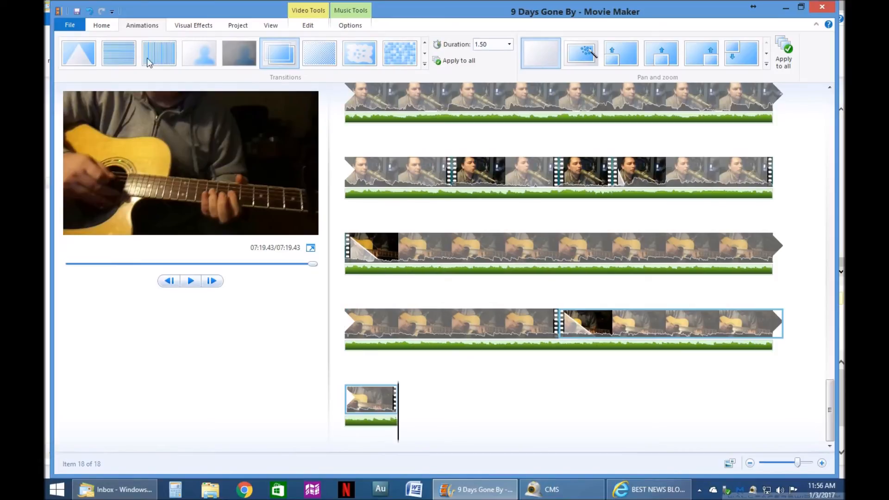
{"action": "left_click", "coordinate": [101, 25]}
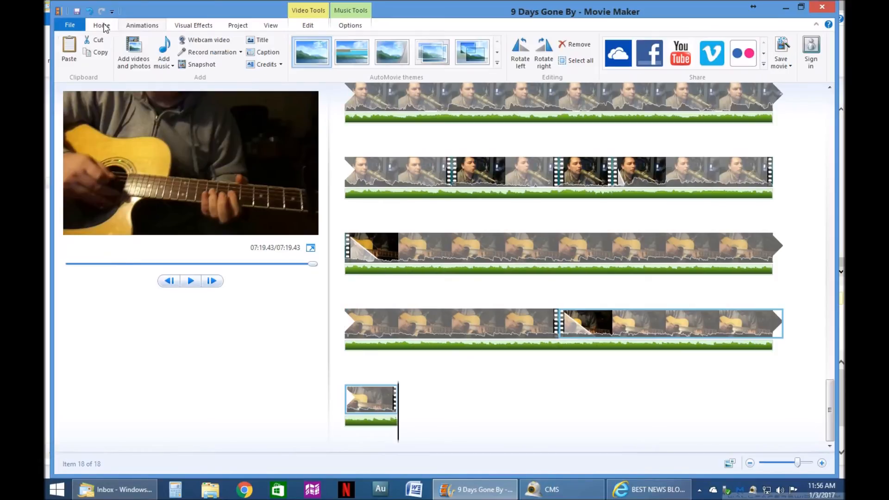
{"action": "left_click", "coordinate": [266, 66]}
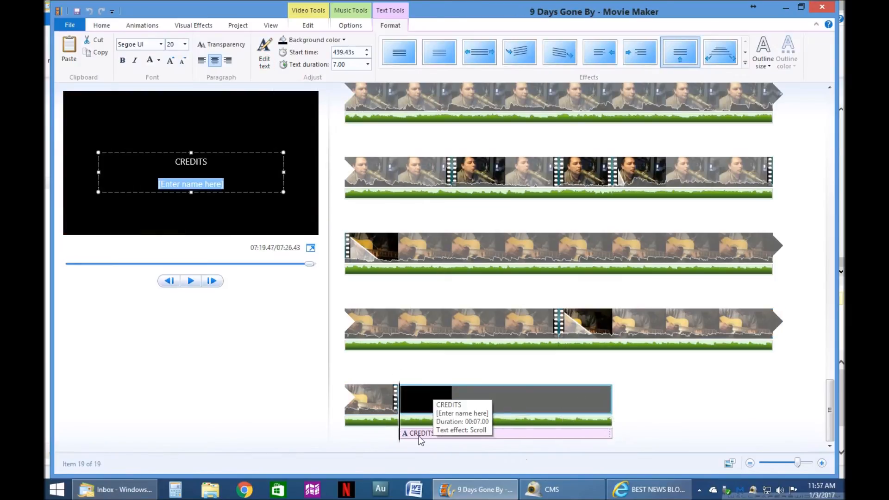
- Widen the text box on the credits slide in both directions so it spans nearly the full frame width
{"action": "left_click", "coordinate": [484, 402]}
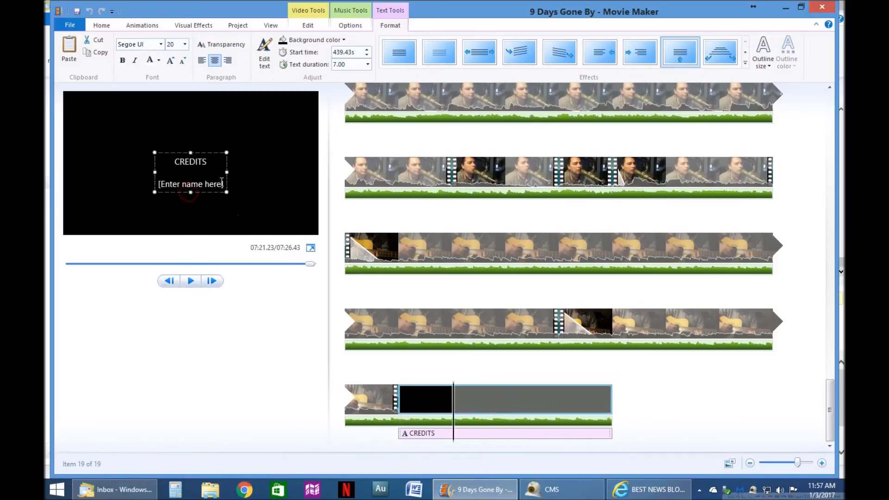
{"action": "left_click_drag", "start_coordinate": [226, 172], "coordinate": [315, 172]}
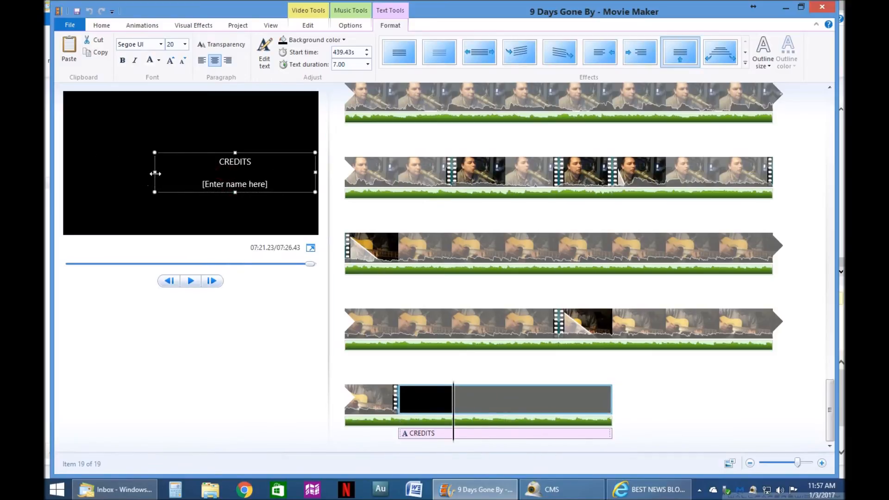
{"action": "left_click_drag", "start_coordinate": [155, 173], "coordinate": [66, 172]}
- Replace the placeholder text on the credits slide with the title "9 Days Gone By"
{"action": "left_click_drag", "start_coordinate": [234, 184], "coordinate": [130, 158]}
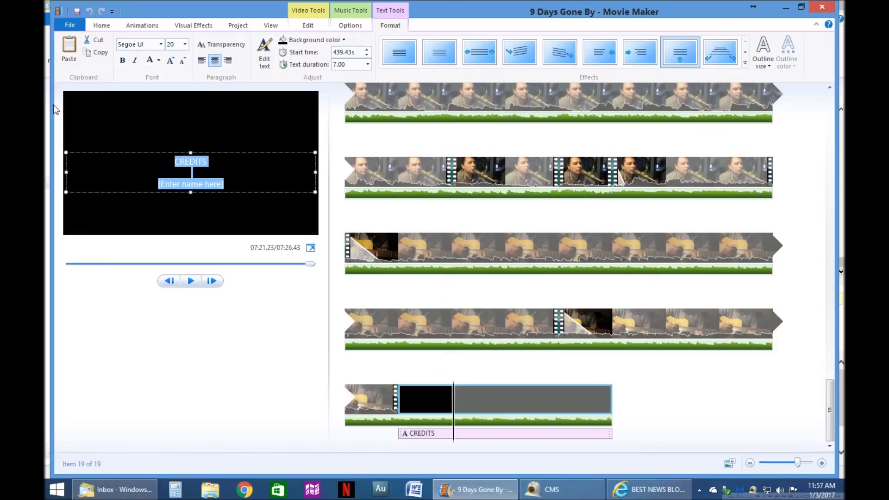
{"action": "key", "text": "BackSpace"}
{"action": "type", "text": "9 Days Gone By"}
{"action": "key", "text": "Return"}
{"action": "type", "text": "By"}
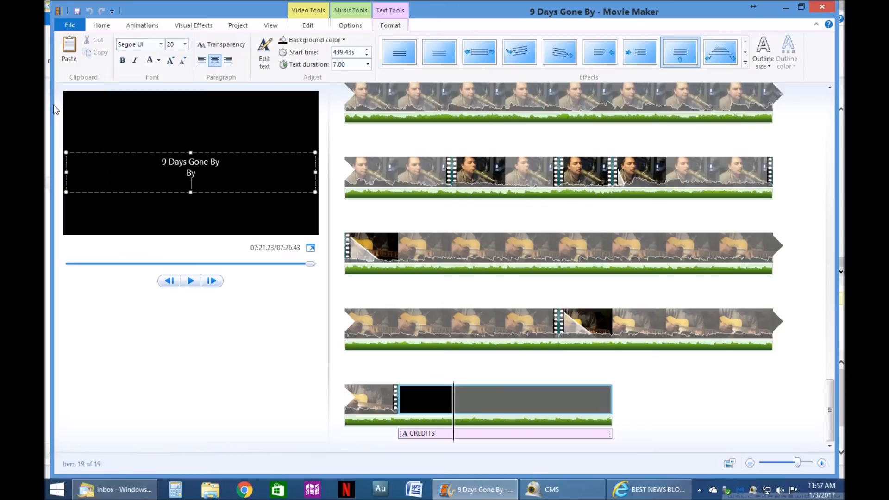
{"action": "key", "text": "BackSpace"}
{"action": "key", "text": "BackSpace"}
{"action": "key", "text": "BackSpace"}
{"action": "key", "text": "Return"}
{"action": "type", "text": "By"}
{"action": "key", "text": "Return"}
{"action": "type", "text": "Andy M"}
{"action": "key", "text": "BackSpace"}
{"action": "key", "text": "BackSpace"}
{"action": "key", "text": "BackSpace"}
{"action": "key", "text": "BackSpace"}
{"action": "key", "text": "BackSpace"}
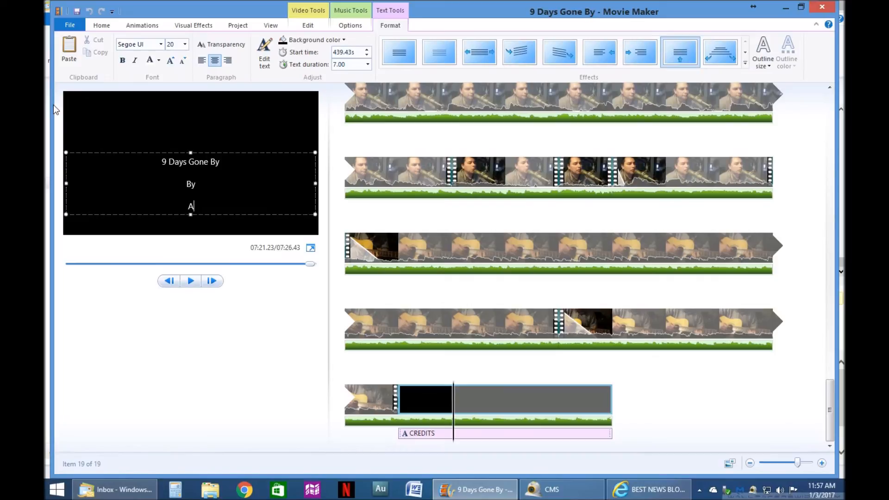
{"action": "key", "text": "BackSpace"}
{"action": "key", "text": "BackSpace"}
{"action": "key", "text": "BackSpace"}
- Add "Performed", "By" and the performer's full name on separate lines, spaced below the title in the credits
{"action": "key", "text": "Return"}
{"action": "key", "text": "Return"}
{"action": "type", "text": "Performed"}
{"action": "key", "text": "Return"}
{"action": "type", "text": "By"}
{"action": "key", "text": "Return"}
{"action": "type", "text": "Andy M"}
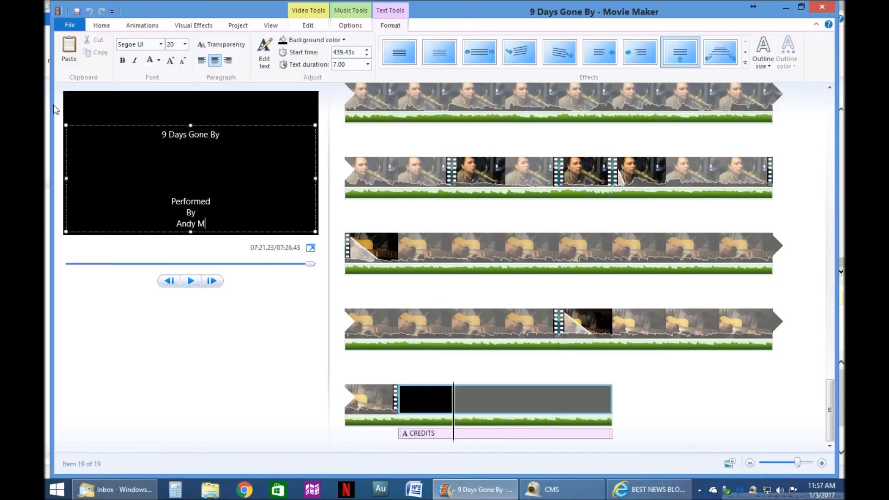
{"action": "type", "text": "ichaels"}
- Leave a gap of blank lines and add the production credit "Produced", "By", "WM Productions" on separate lines
{"action": "key", "text": "Return"}
{"action": "key", "text": "Return"}
{"action": "key", "text": "Return"}
{"action": "key", "text": "Return"}
{"action": "key", "text": "Return"}
{"action": "key", "text": "Return"}
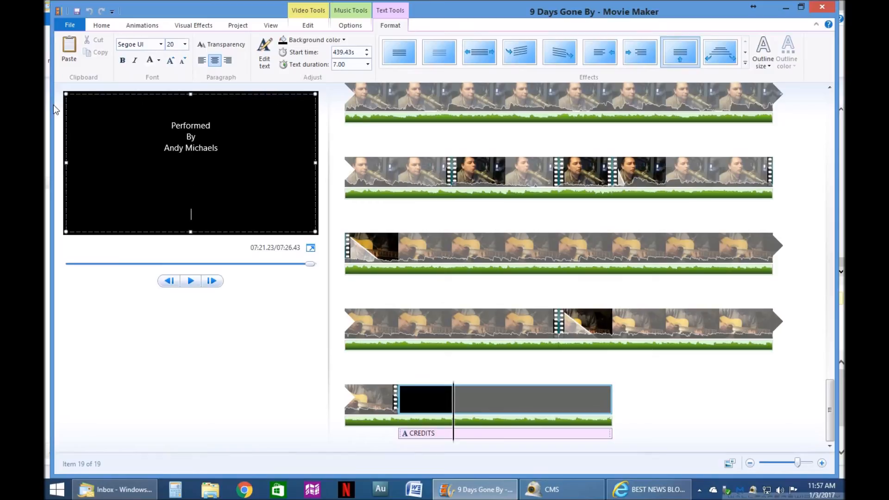
{"action": "key", "text": "Return"}
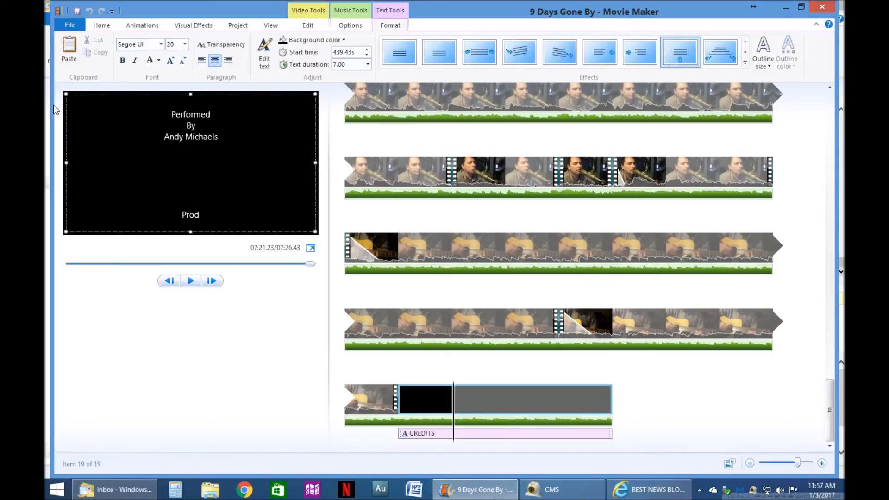
{"action": "type", "text": "Produced B"}
{"action": "key", "text": "BackSpace"}
{"action": "key", "text": "Return"}
{"action": "type", "text": "By"}
{"action": "key", "text": "Return"}
{"action": "type", "text": "WM Productions"}
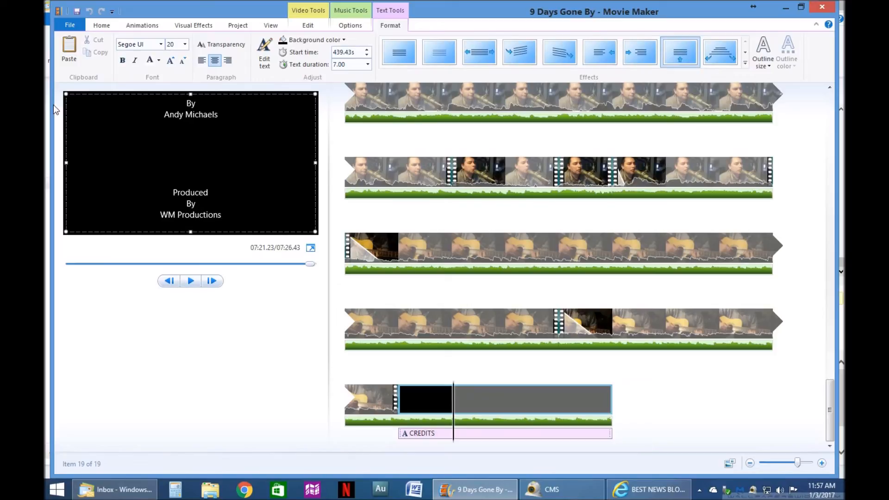
- Below another gap, add the song credit ""9 Days Gone By"", "Written", "By" and the songwriter's full name on separate lines
{"action": "key", "text": "Return"}
{"action": "key", "text": "Return"}
{"action": "key", "text": "Return"}
{"action": "key", "text": "Return"}
{"action": "key", "text": "Return"}
{"action": "key", "text": "Return"}
{"action": "key", "text": "Return"}
{"action": "key", "text": "Return"}
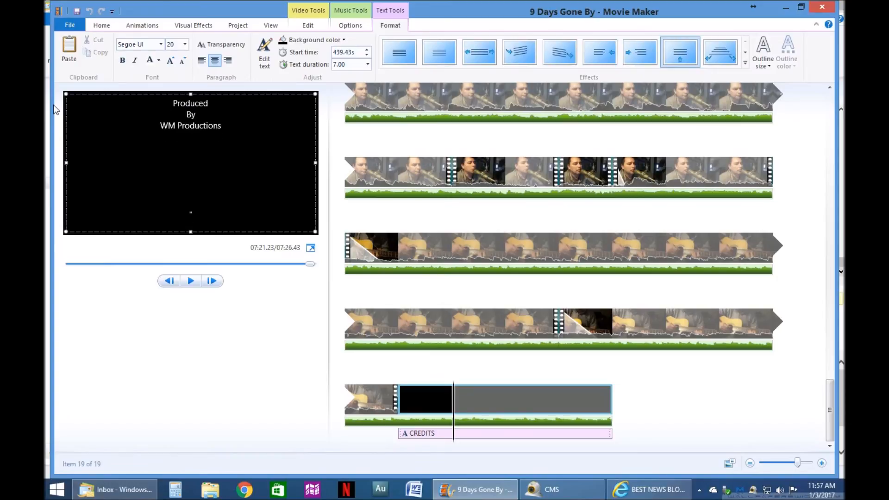
{"action": "type", "text": "\"9 Days Gone By\""}
{"action": "key", "text": "Return"}
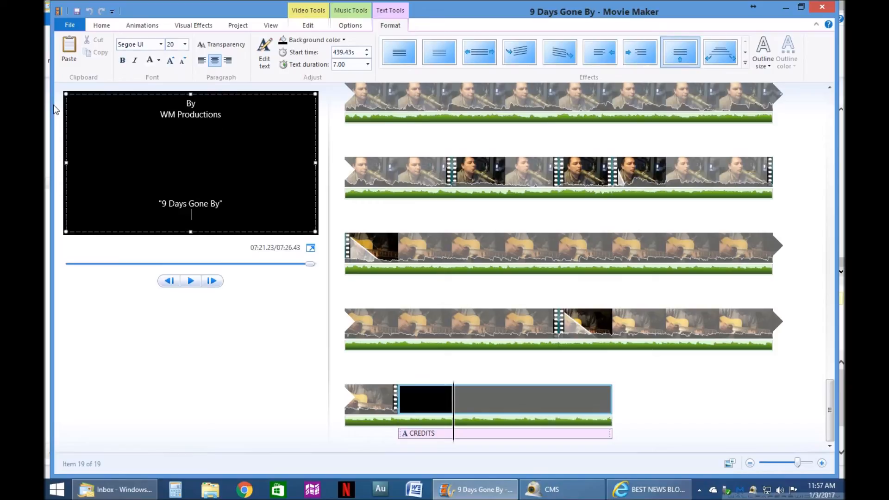
{"action": "type", "text": "Written"}
{"action": "key", "text": "Return"}
{"action": "type", "text": "By"}
{"action": "key", "text": "Return"}
{"action": "type", "text": "Andy mick"}
{"action": "key", "text": "BackSpace"}
{"action": "key", "text": "BackSpace"}
{"action": "key", "text": "BackSpace"}
{"action": "key", "text": "BackSpace"}
{"action": "type", "text": "Michaels"}
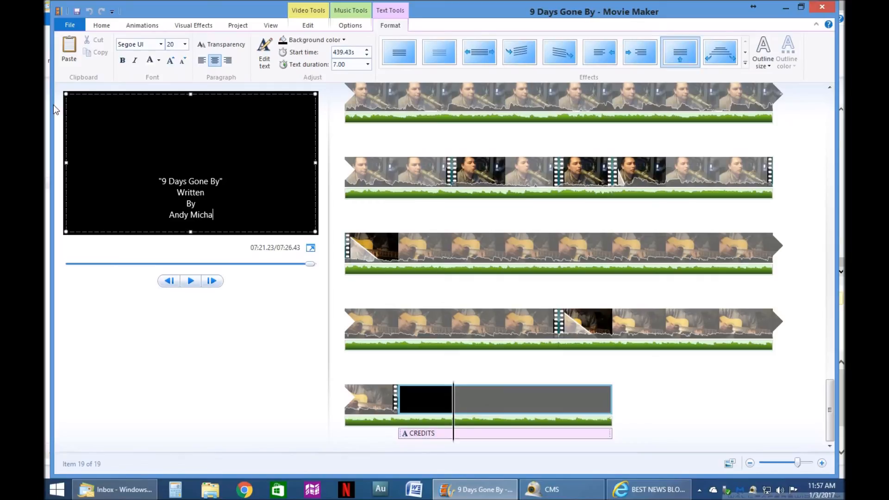
- After a gap of blank lines, add the notice "Copyright 2017", "WM Productions", "All Rights Reserved" on separate lines
{"action": "key", "text": "Return"}
{"action": "key", "text": "Return"}
{"action": "key", "text": "Return"}
{"action": "key", "text": "Return"}
{"action": "key", "text": "Return"}
{"action": "key", "text": "Return"}
{"action": "key", "text": "Return"}
{"action": "key", "text": "Return"}
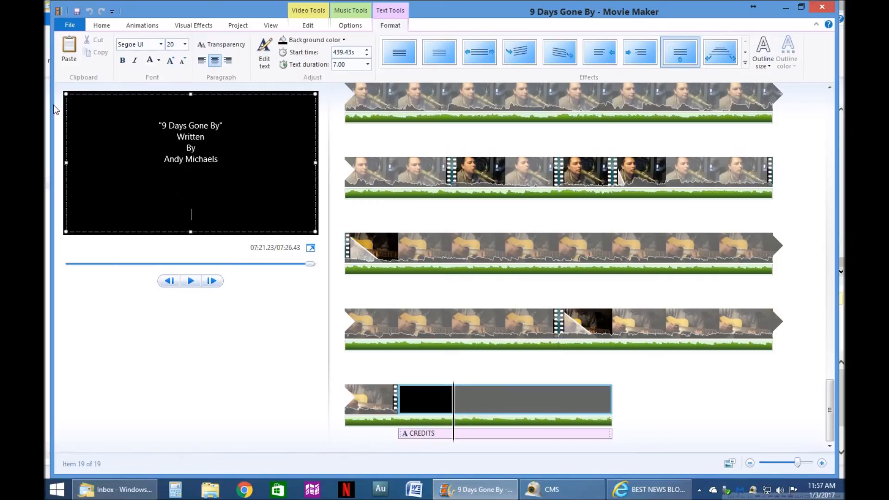
{"action": "type", "text": "Copyright 2017"}
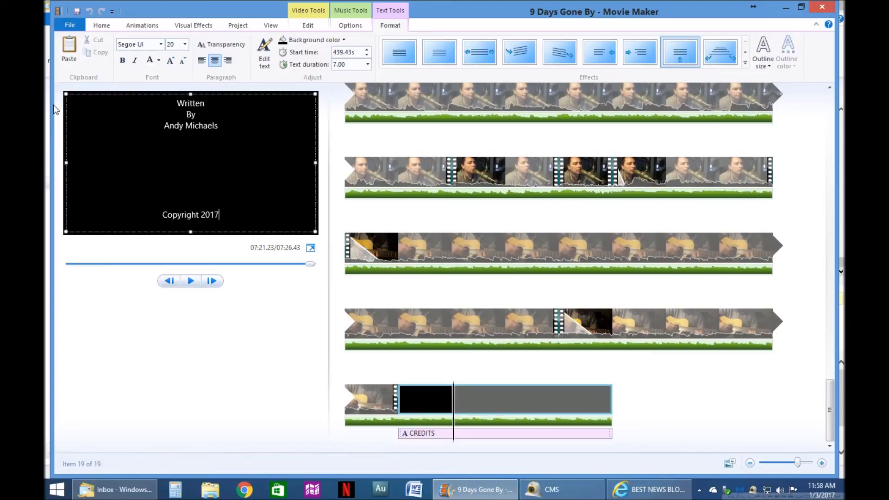
{"action": "key", "text": "Return"}
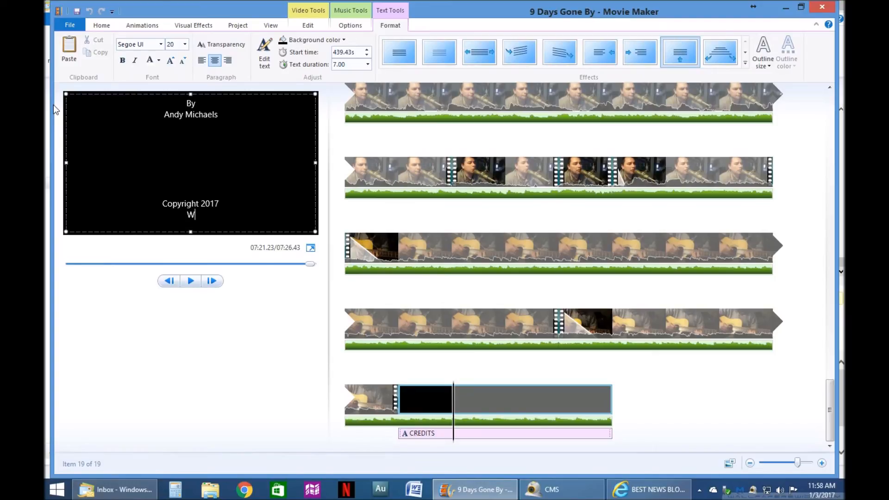
{"action": "type", "text": "WM Productions"}
{"action": "key", "text": "Return"}
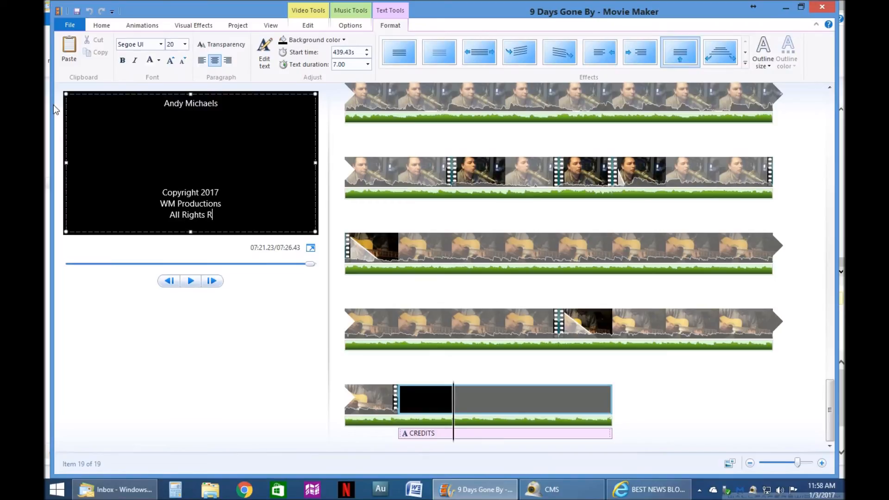
{"action": "type", "text": "All Rights Reserved"}
- Add the line "Thanks for watching!" several blank lines below the copyright notice in the credits
{"action": "key", "text": "Return"}
{"action": "key", "text": "Return"}
{"action": "key", "text": "Return"}
{"action": "key", "text": "Return"}
{"action": "key", "text": "Return"}
{"action": "key", "text": "Return"}
{"action": "key", "text": "Return"}
{"action": "key", "text": "Return"}
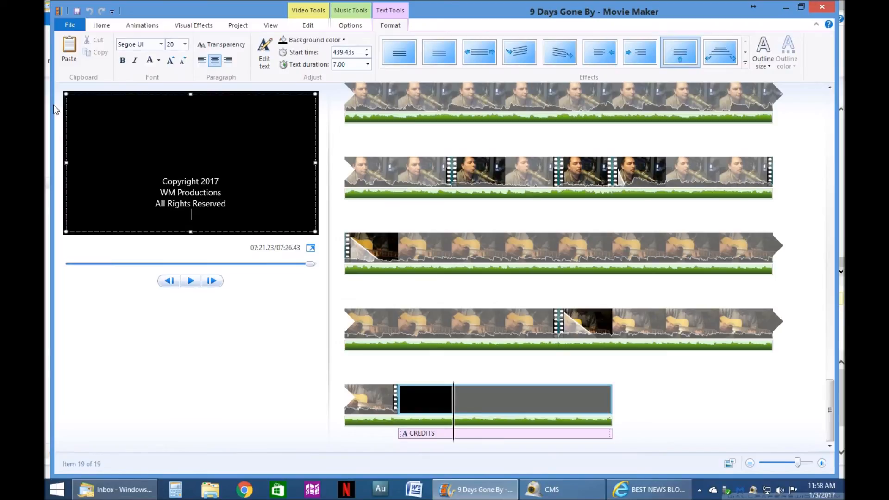
{"action": "type", "text": "Thanks for watching!"}
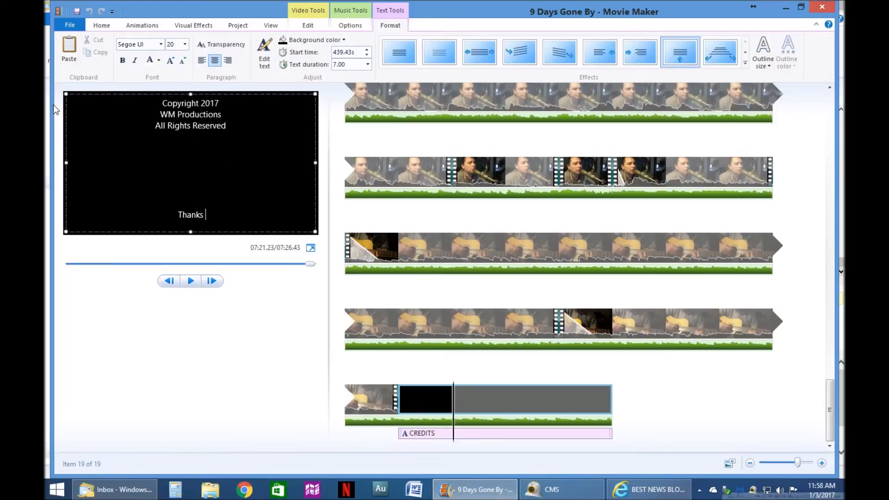
- End the credits text with "Please subscribe!" after another gap of blank lines
{"action": "key", "text": "Return"}
{"action": "key", "text": "Return"}
{"action": "key", "text": "Return"}
{"action": "key", "text": "Return"}
{"action": "key", "text": "Return"}
{"action": "key", "text": "Return"}
{"action": "key", "text": "Return"}
{"action": "key", "text": "Return"}
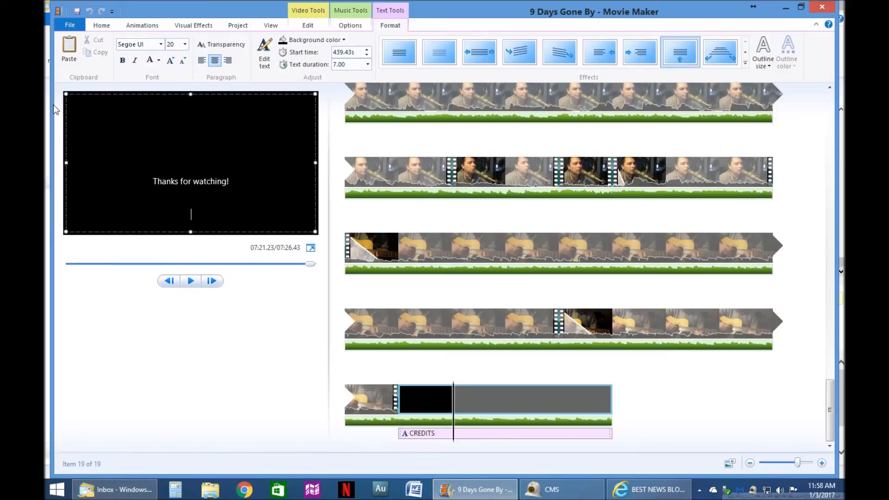
{"action": "type", "text": "Please subscribe"}
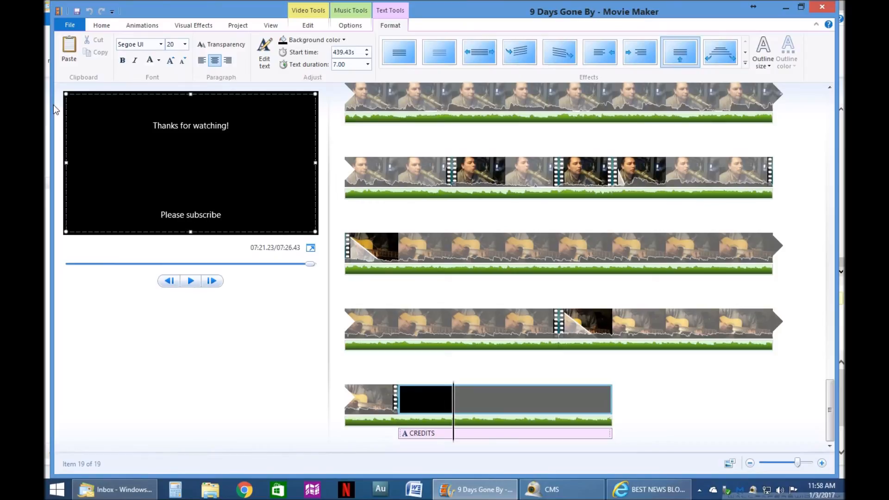
{"action": "type", "text": "!"}
- Increase the font size of the entire credits text to 36
{"action": "key", "text": "ctrl+a"}
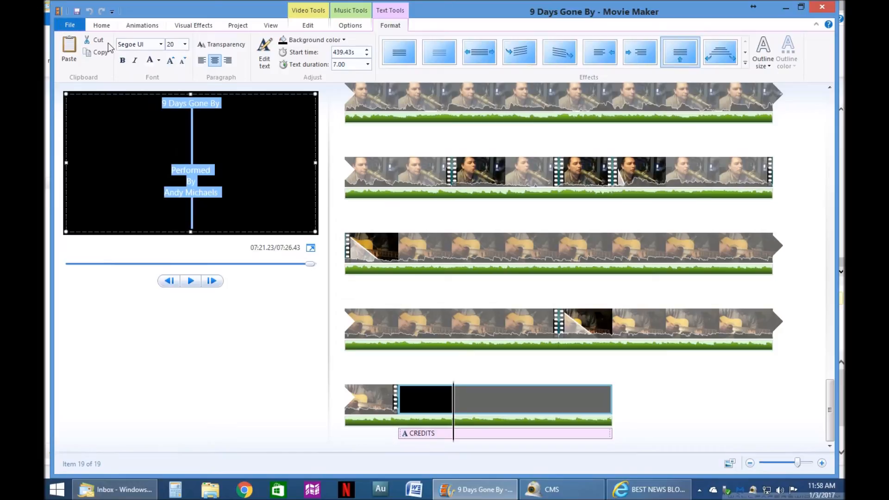
{"action": "left_click", "coordinate": [170, 60]}
{"action": "left_click", "coordinate": [170, 61]}
{"action": "left_click", "coordinate": [171, 61]}
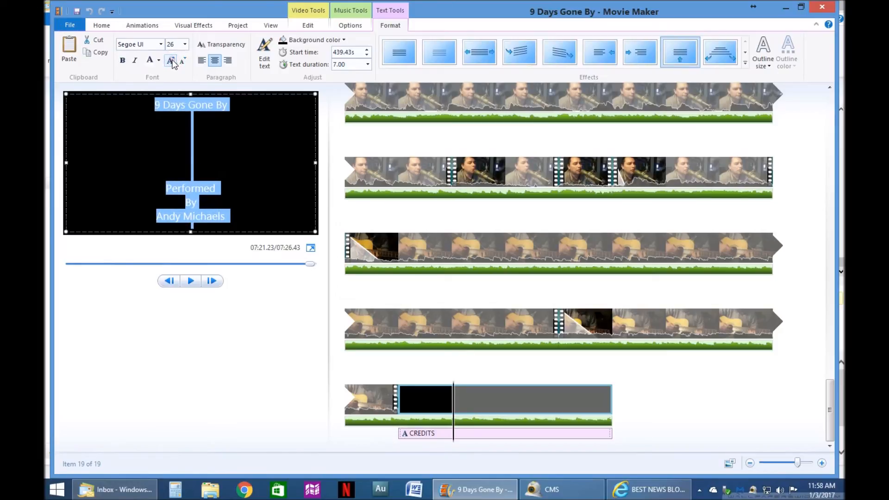
{"action": "left_click", "coordinate": [172, 61]}
{"action": "left_click", "coordinate": [170, 62]}
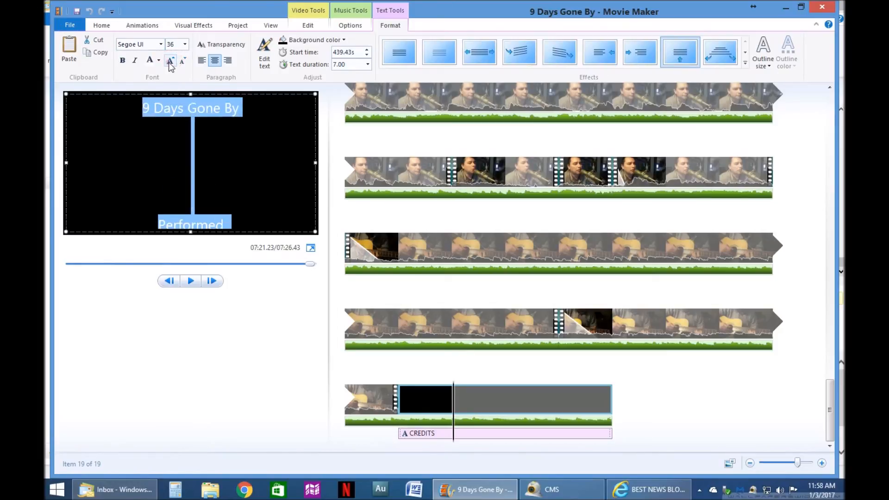
{"action": "left_click", "coordinate": [256, 144]}
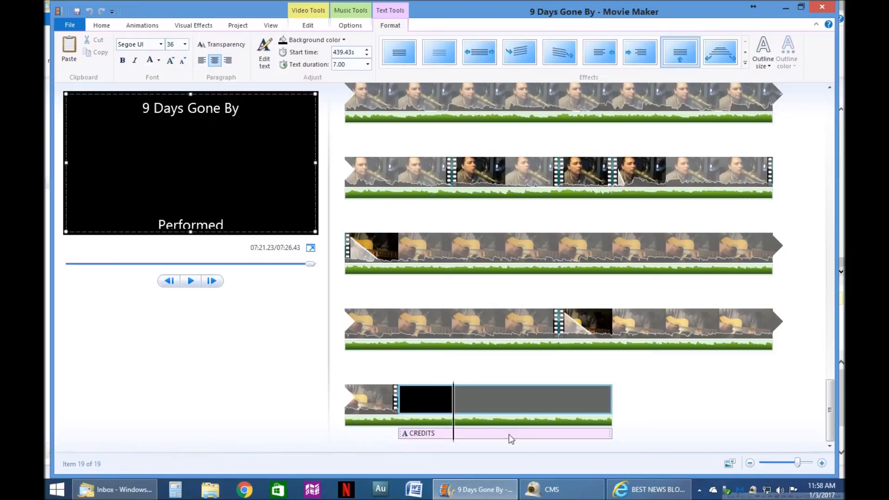
- Set the duration of the credits slide to 30.00 seconds
{"action": "left_click", "coordinate": [554, 395]}
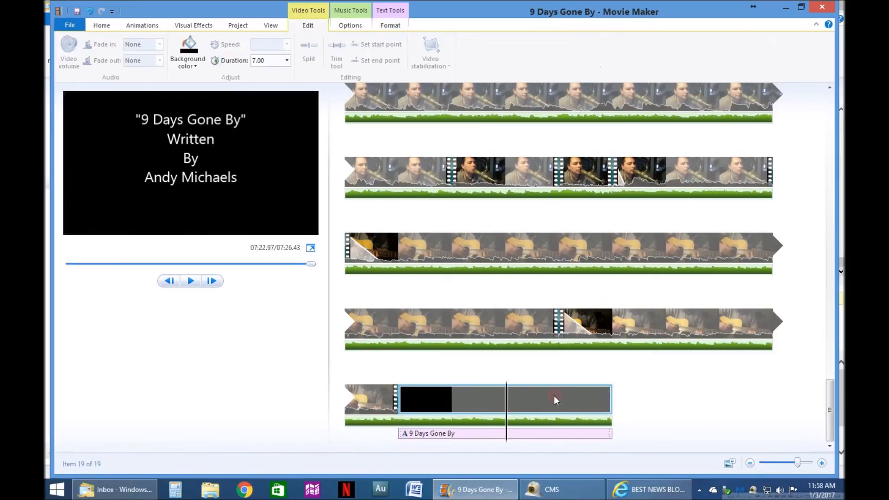
{"action": "left_click", "coordinate": [286, 60]}
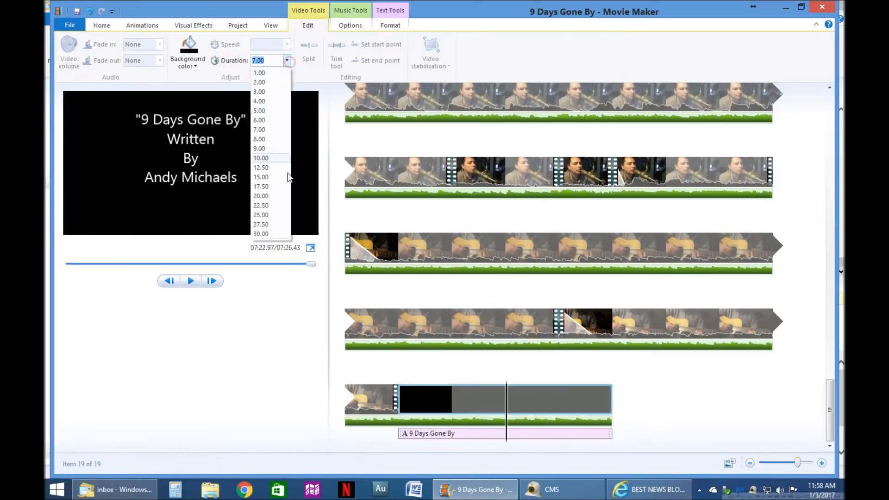
{"action": "left_click", "coordinate": [277, 234]}
{"action": "scroll", "coordinate": [501, 341], "scroll_direction": "down", "scroll_amount": 2}
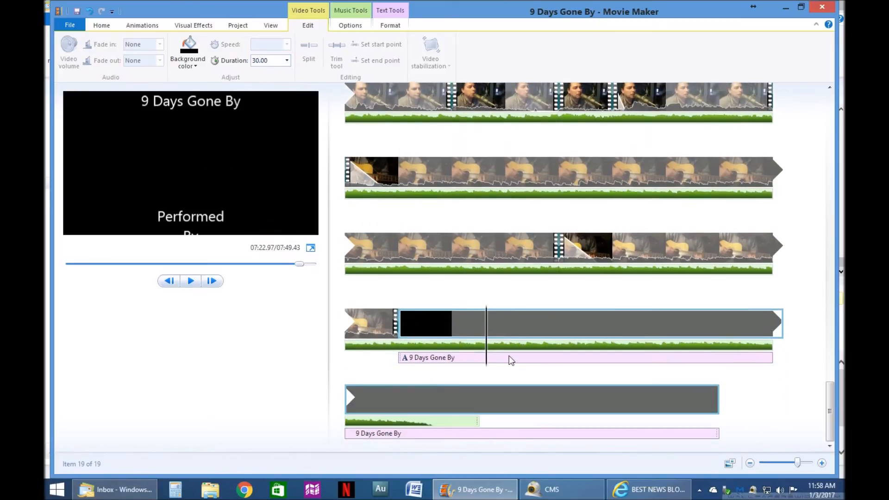
- Check the scrolling credits near their end and delete the last guitar clip before the credits slide
{"action": "left_click", "coordinate": [468, 406]}
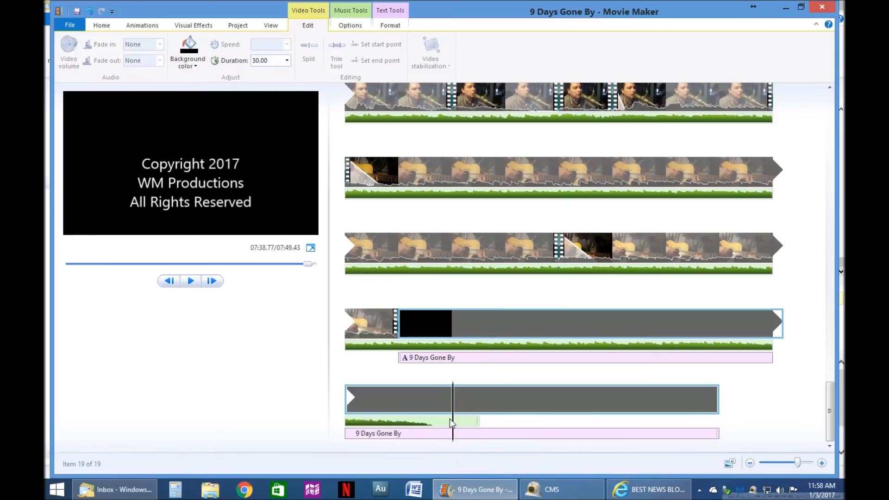
{"action": "left_click", "coordinate": [521, 405]}
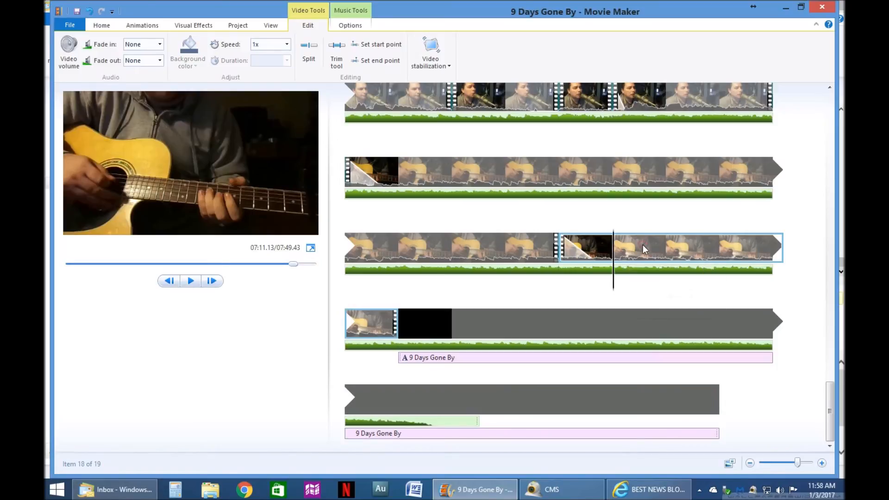
{"action": "key", "text": "Delete"}
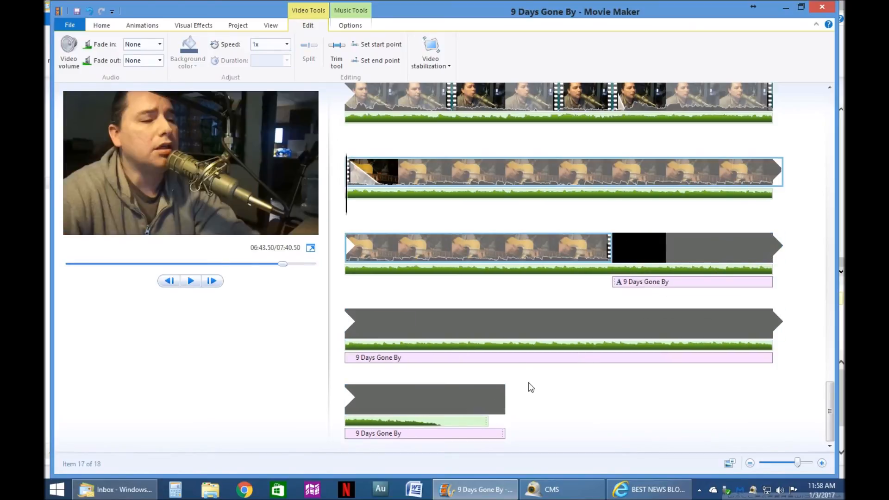
- Shorten the credits slide to a duration of 27.50 seconds
{"action": "left_click", "coordinate": [478, 402]}
{"action": "left_click", "coordinate": [286, 61]}
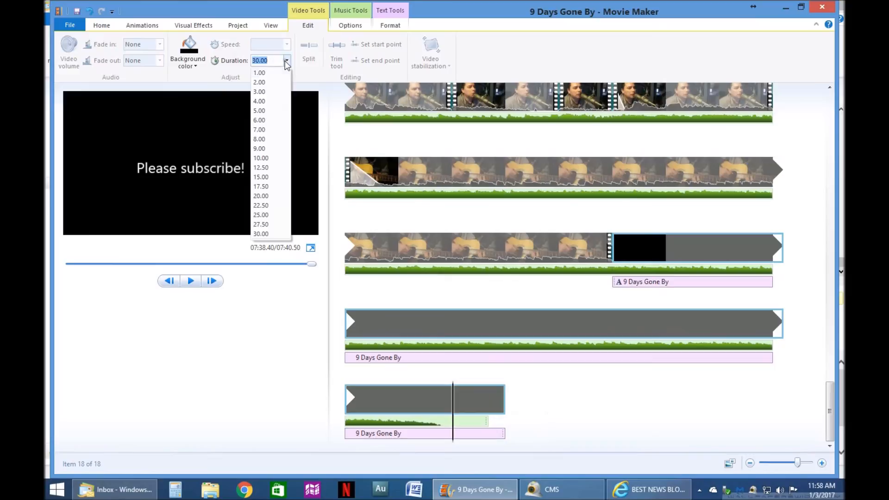
{"action": "left_click", "coordinate": [260, 225]}
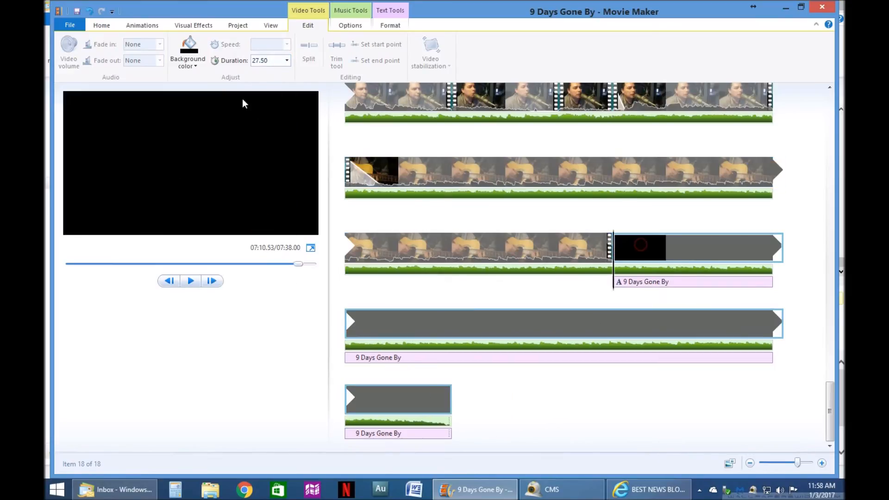
- Apply a 1.50-second Crossfade transition to the credits slide and move its caption back to the start of that transition
{"action": "left_click", "coordinate": [142, 25]}
{"action": "left_click", "coordinate": [424, 53]}
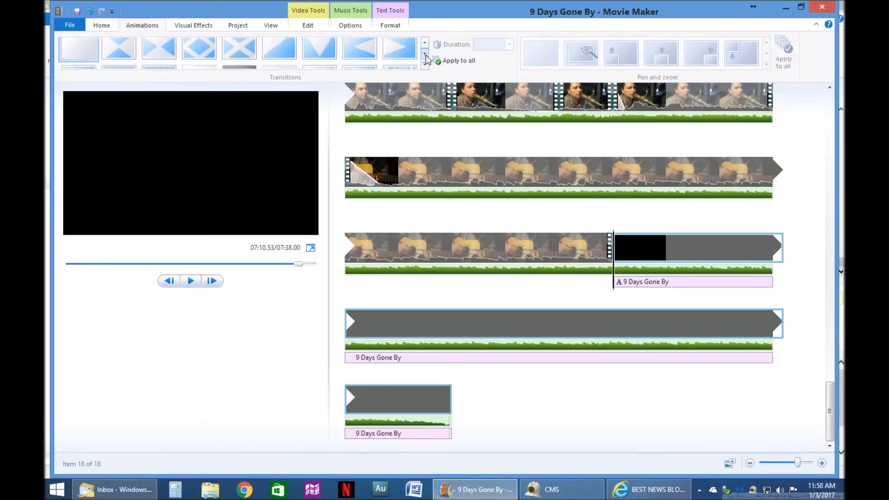
{"action": "left_click", "coordinate": [252, 56]}
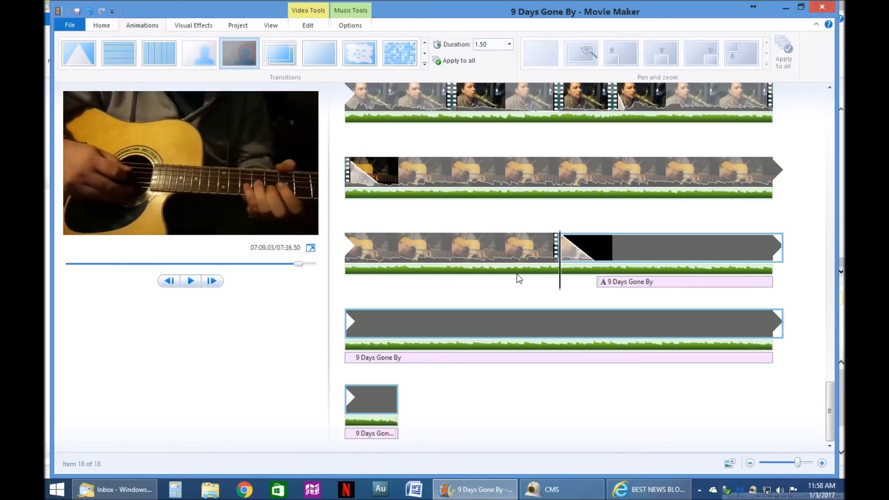
{"action": "left_click_drag", "start_coordinate": [610, 284], "coordinate": [557, 284]}
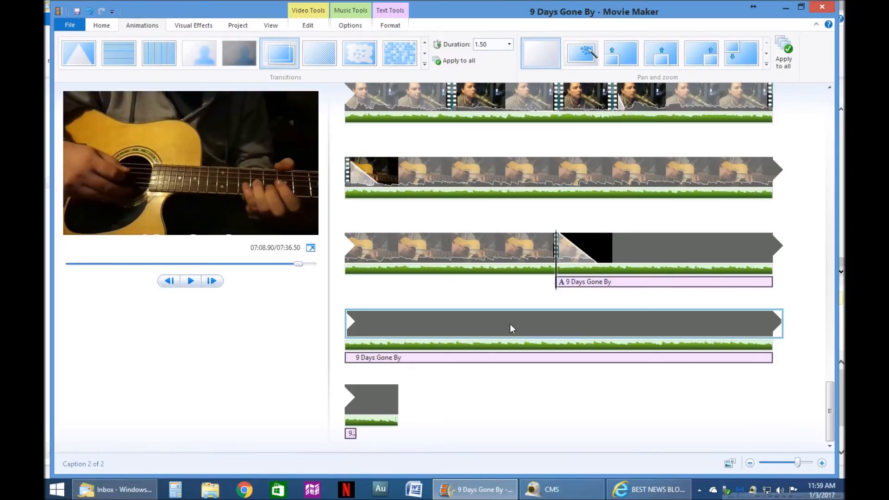
- Preview the scrolling credits from the start of the credits slide and check how they finish with the song's ending
{"action": "left_click", "coordinate": [508, 250]}
{"action": "key", "text": "space"}
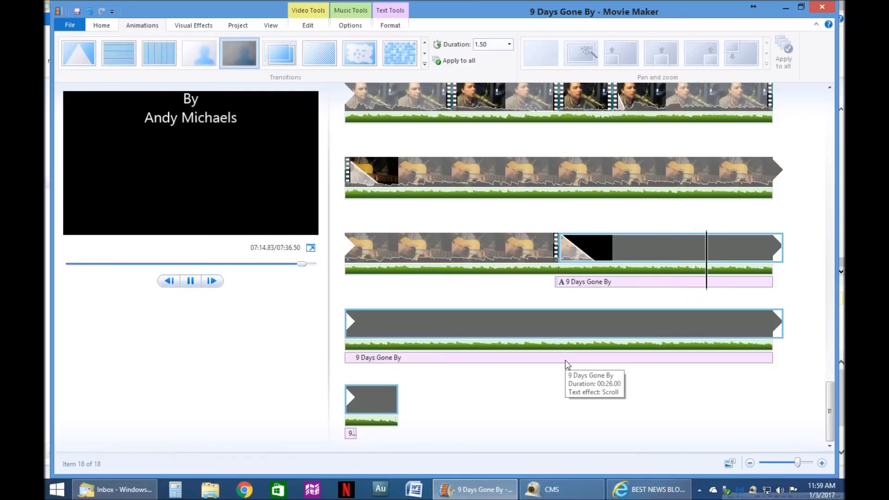
{"action": "key", "text": "space"}
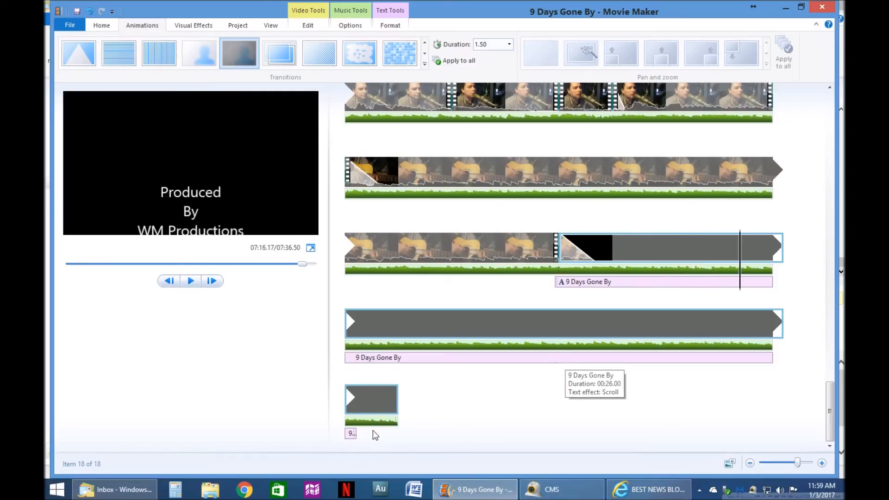
{"action": "left_click", "coordinate": [362, 406]}
{"action": "key", "text": "space"}
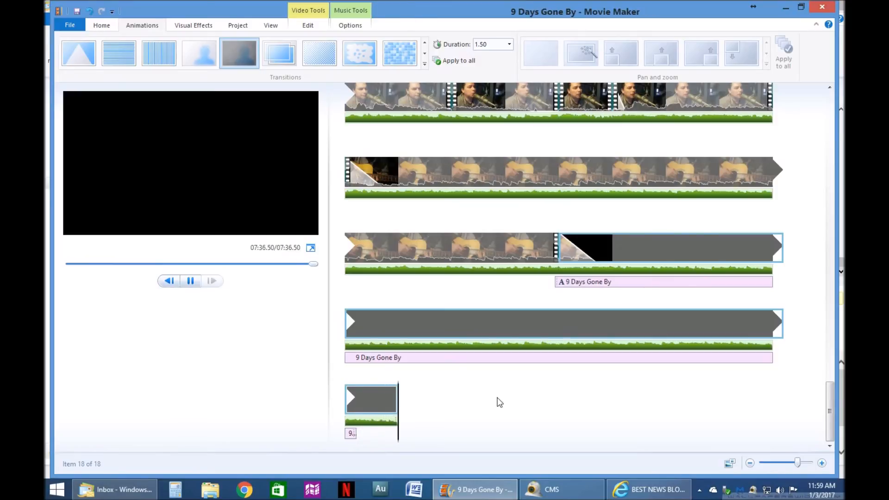
- Set both the credits slide's duration and its caption's text duration to 30.00 seconds, and check the end
{"action": "left_click", "coordinate": [452, 326]}
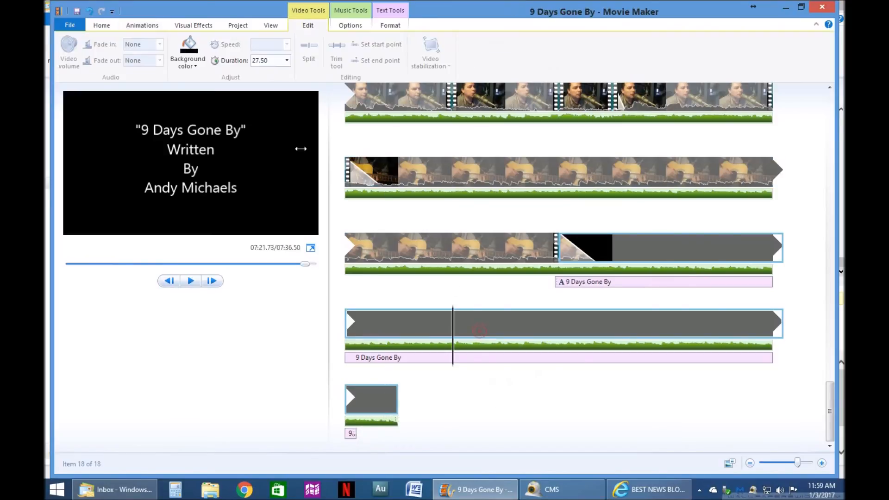
{"action": "left_click", "coordinate": [285, 61]}
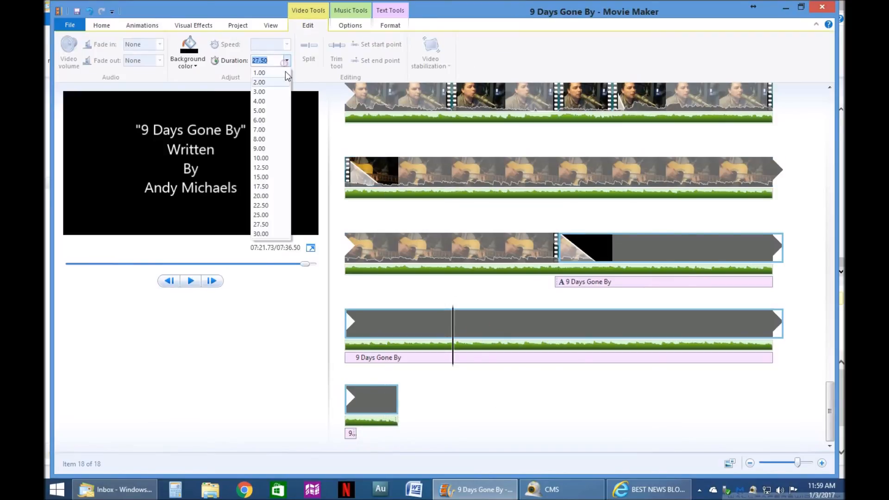
{"action": "left_click", "coordinate": [260, 233]}
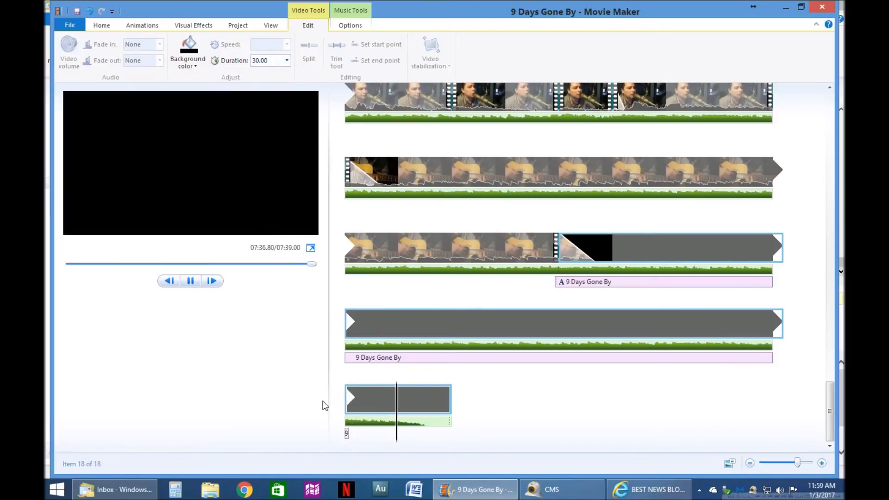
{"action": "left_click", "coordinate": [460, 360]}
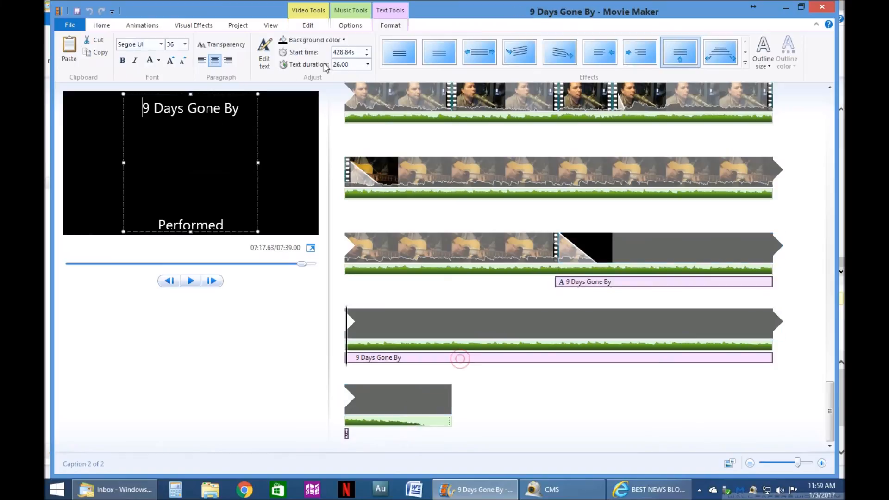
{"action": "left_click", "coordinate": [367, 64]}
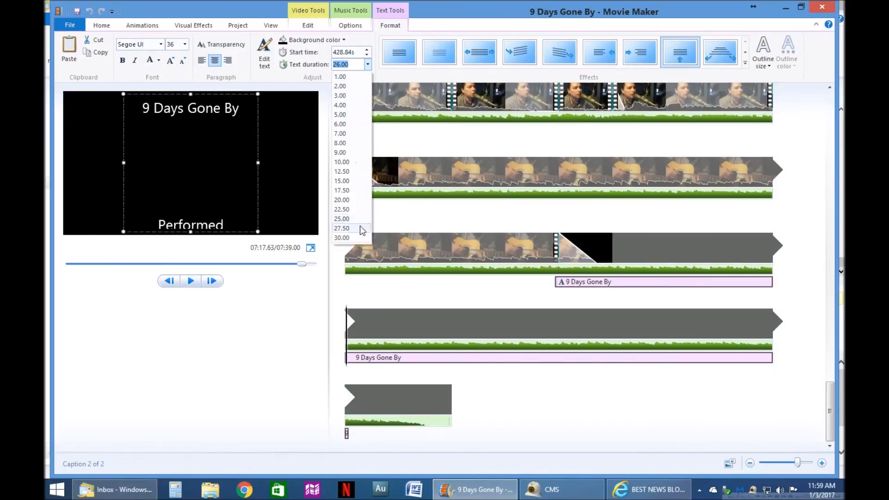
{"action": "left_click", "coordinate": [357, 239]}
{"action": "left_click", "coordinate": [365, 407]}
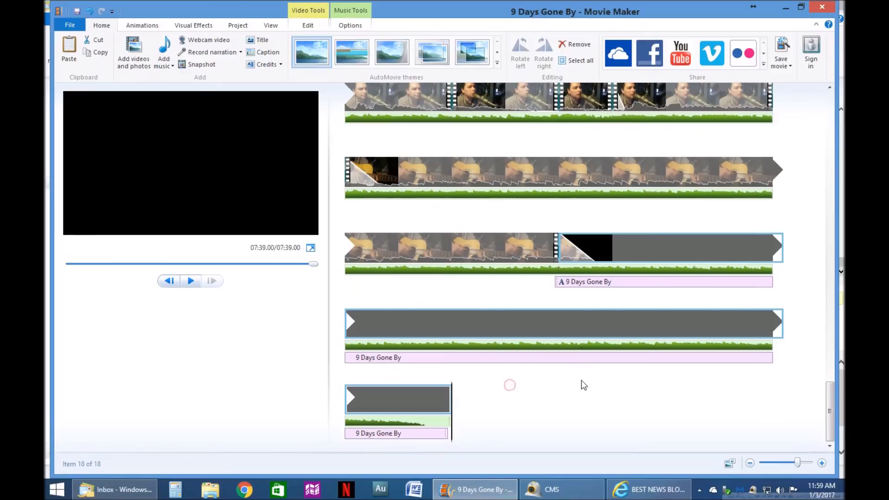
- Compare the sepia and black-and-white visual effects on the first guitar clip after the title, settling on sepia
{"action": "scroll", "coordinate": [583, 385], "scroll_direction": "up", "scroll_amount": 2}
{"action": "scroll", "coordinate": [582, 384], "scroll_direction": "up", "scroll_amount": 3}
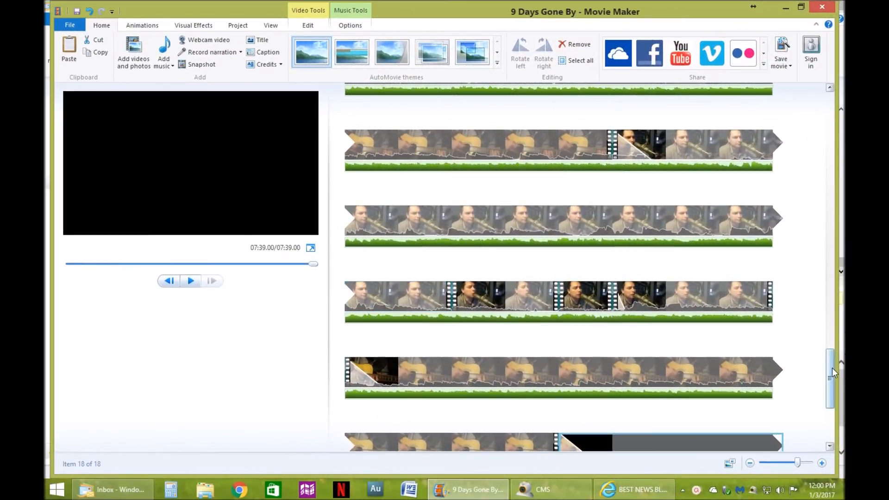
{"action": "left_click_drag", "start_coordinate": [832, 367], "coordinate": [832, 111]}
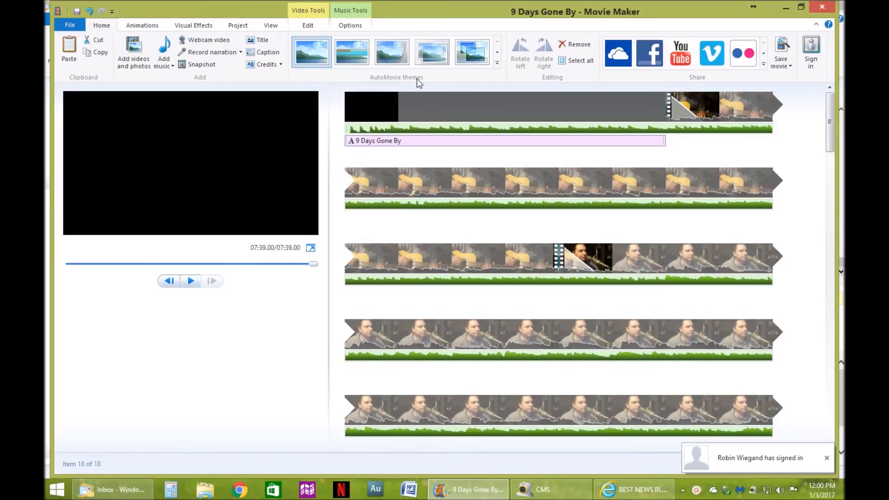
{"action": "left_click", "coordinate": [479, 102]}
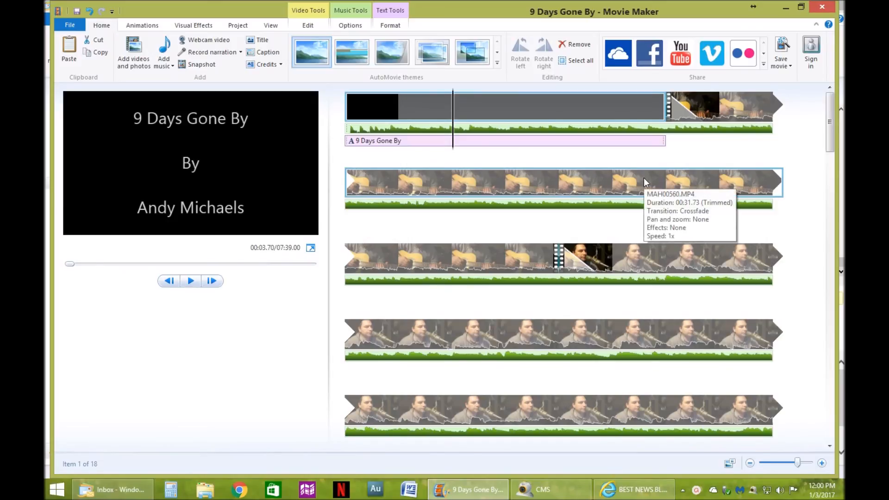
{"action": "left_click", "coordinate": [601, 176]}
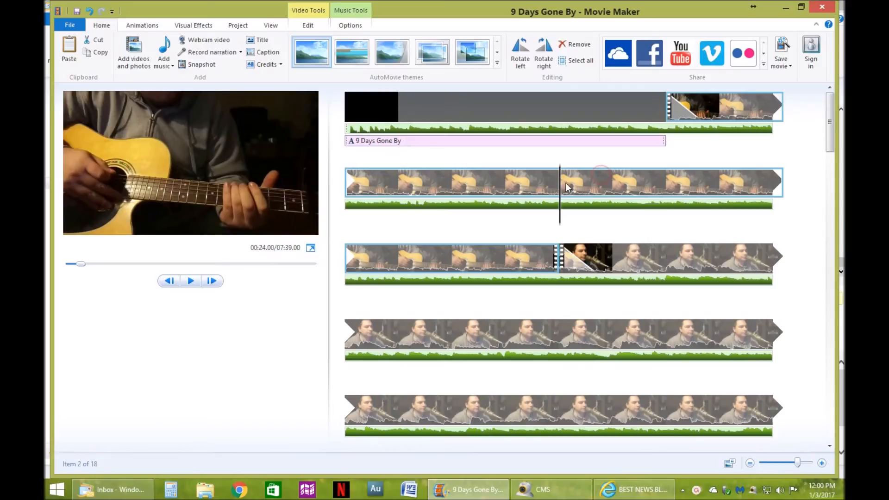
{"action": "left_click", "coordinate": [207, 26]}
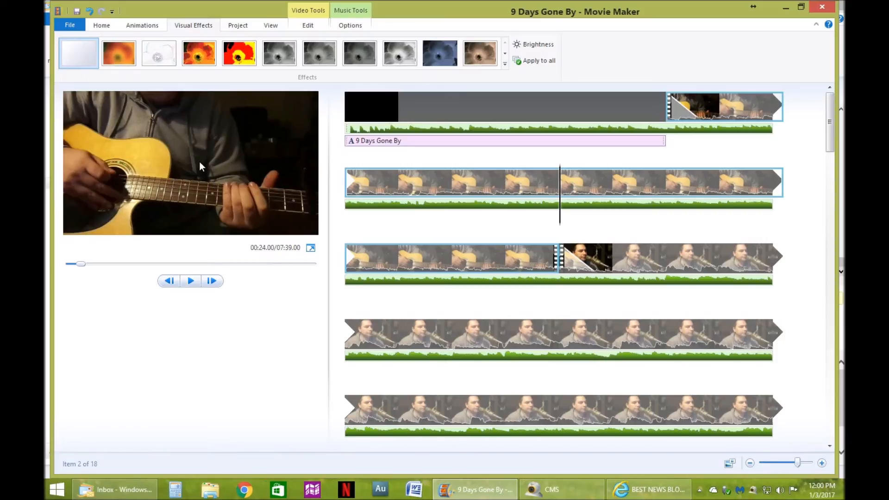
{"action": "left_click", "coordinate": [483, 57]}
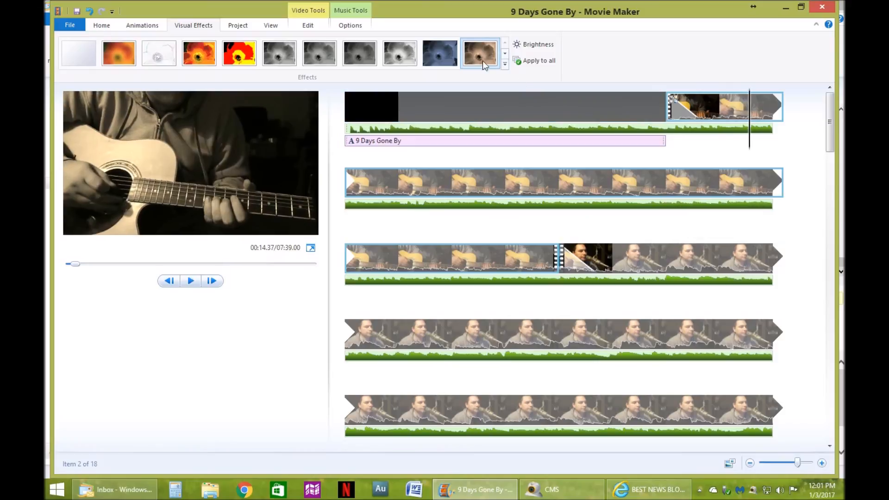
{"action": "left_click", "coordinate": [287, 57]}
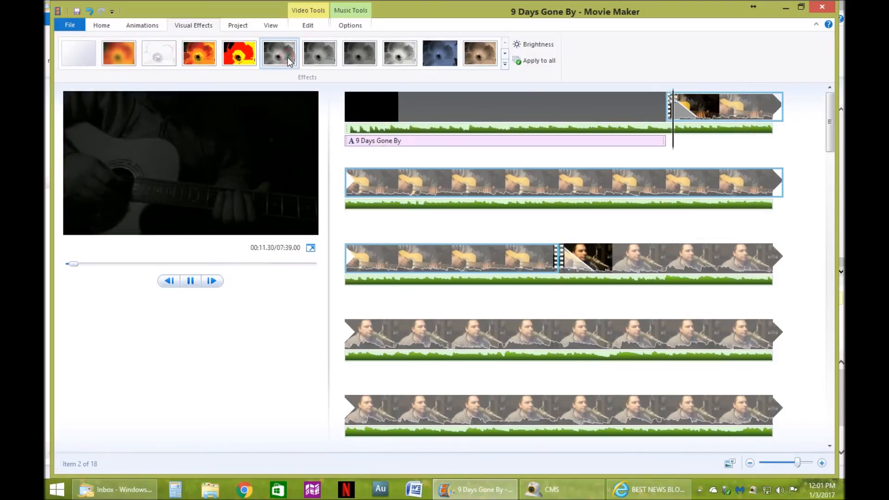
{"action": "left_click", "coordinate": [349, 55]}
{"action": "left_click", "coordinate": [482, 54]}
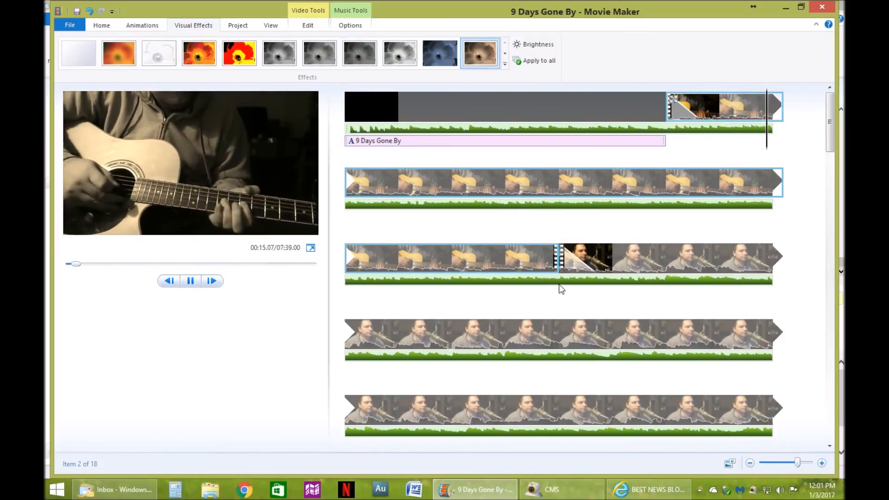
- Apply the sepia effect to the first two singing clips, items 3 and 4 of the timeline
{"action": "left_click", "coordinate": [613, 257]}
{"action": "left_click", "coordinate": [482, 50]}
{"action": "scroll", "coordinate": [525, 269], "scroll_direction": "down", "scroll_amount": 2}
{"action": "scroll", "coordinate": [551, 320], "scroll_direction": "down", "scroll_amount": 3}
{"action": "left_click", "coordinate": [751, 309]}
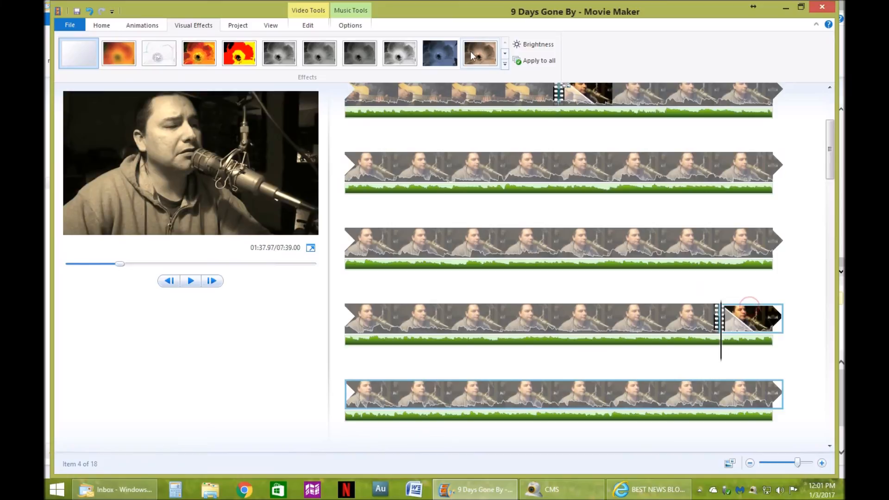
{"action": "left_click", "coordinate": [471, 65]}
- Apply the sepia effect to the second guitar clip and the singing clip after it, items 5 and 6
{"action": "scroll", "coordinate": [596, 387], "scroll_direction": "down", "scroll_amount": 5}
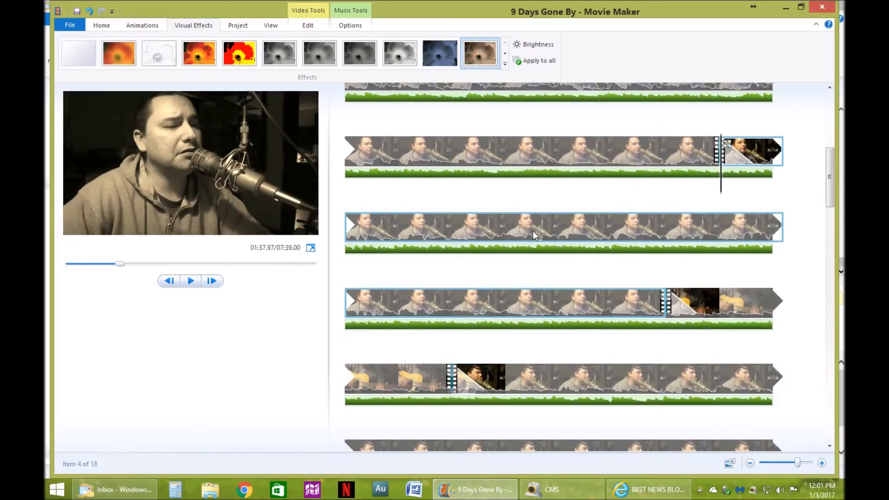
{"action": "left_click", "coordinate": [604, 301]}
{"action": "left_click", "coordinate": [718, 301]}
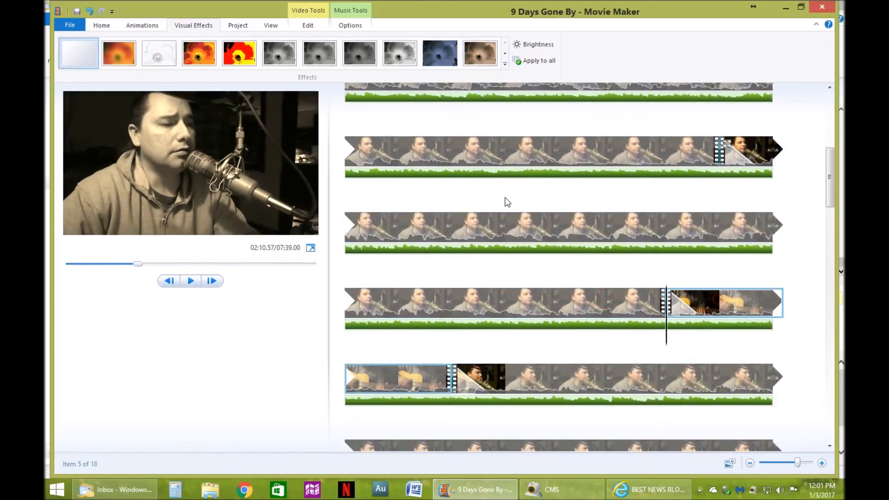
{"action": "left_click", "coordinate": [484, 49]}
{"action": "scroll", "coordinate": [517, 246], "scroll_direction": "down", "scroll_amount": 3}
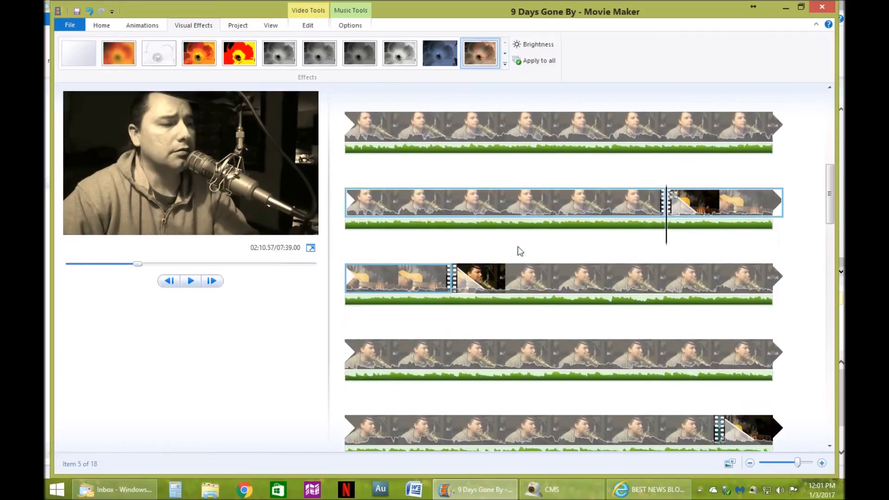
{"action": "left_click", "coordinate": [414, 267]}
{"action": "left_click", "coordinate": [502, 271]}
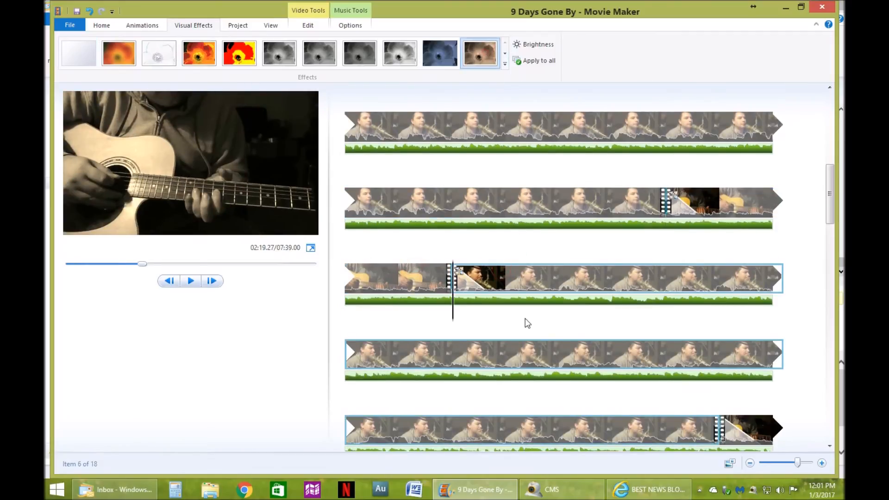
- Apply the sepia effect to the third guitar clip and the singing clip after it, items 7 and 8
{"action": "scroll", "coordinate": [527, 322], "scroll_direction": "down", "scroll_amount": 4}
{"action": "left_click", "coordinate": [747, 296]}
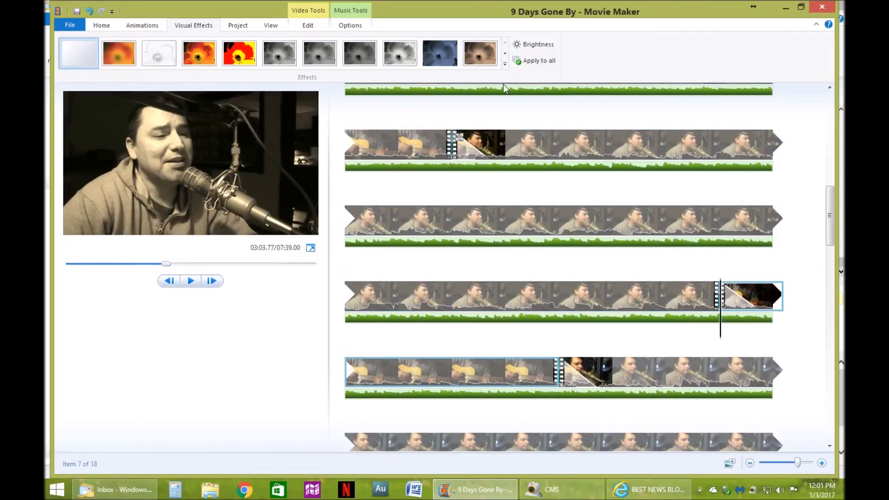
{"action": "scroll", "coordinate": [820, 245], "scroll_direction": "down", "scroll_amount": 2}
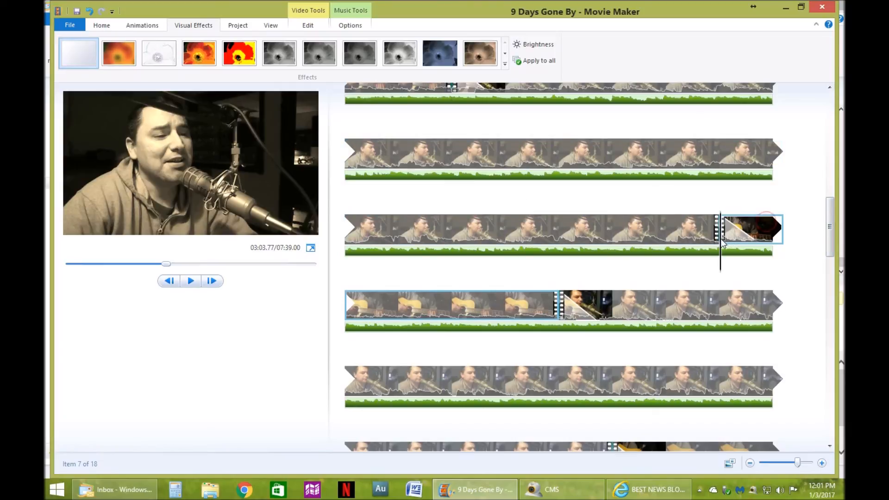
{"action": "left_click", "coordinate": [749, 241]}
{"action": "left_click", "coordinate": [481, 56]}
{"action": "scroll", "coordinate": [510, 235], "scroll_direction": "down", "scroll_amount": 1}
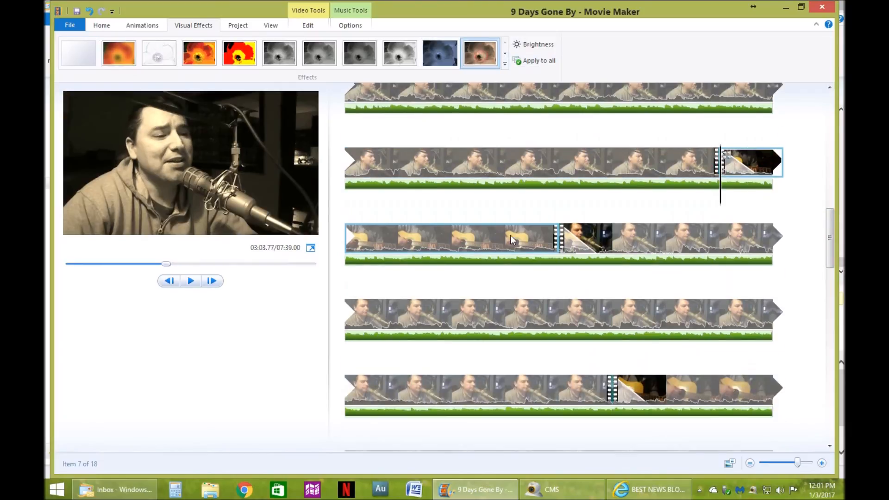
{"action": "left_click", "coordinate": [615, 237]}
{"action": "left_click", "coordinate": [479, 53]}
- Apply the sepia effect to the long guitar clip in mid-song and the singing clip after it, items 9 and 10
{"action": "scroll", "coordinate": [572, 266], "scroll_direction": "down", "scroll_amount": 2}
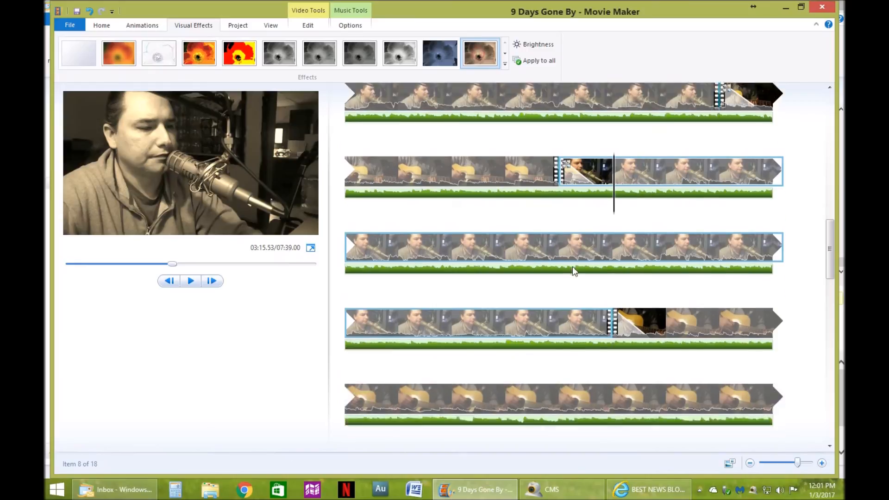
{"action": "left_click", "coordinate": [614, 286]}
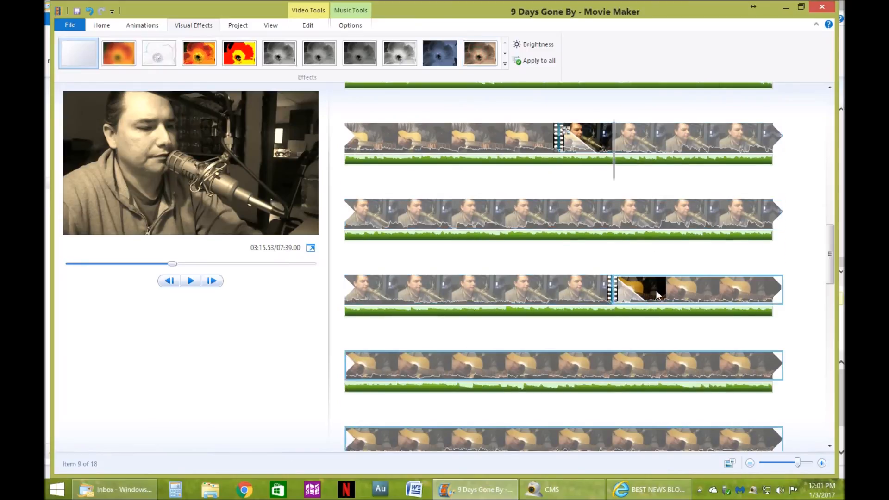
{"action": "left_click", "coordinate": [479, 53]}
{"action": "scroll", "coordinate": [634, 258], "scroll_direction": "down", "scroll_amount": 1}
{"action": "left_click", "coordinate": [667, 236]}
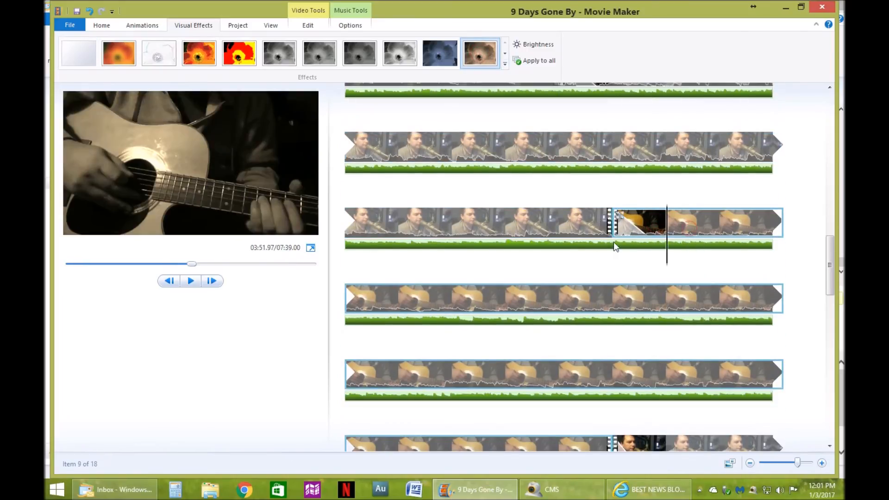
{"action": "scroll", "coordinate": [518, 238], "scroll_direction": "down", "scroll_amount": 2}
{"action": "left_click", "coordinate": [672, 353]}
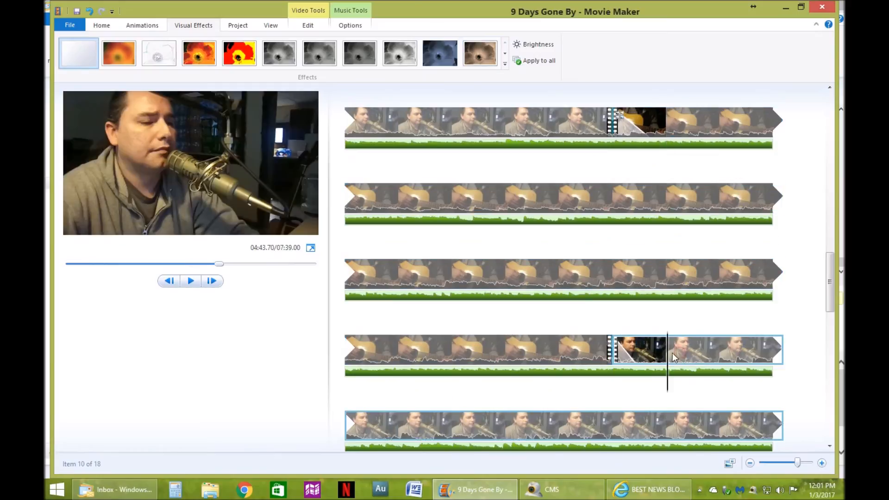
{"action": "left_click", "coordinate": [479, 52]}
- Apply the sepia effect to the next singing clip and the guitar clip after it, items 11 and 12
{"action": "scroll", "coordinate": [537, 271], "scroll_direction": "down", "scroll_amount": 3}
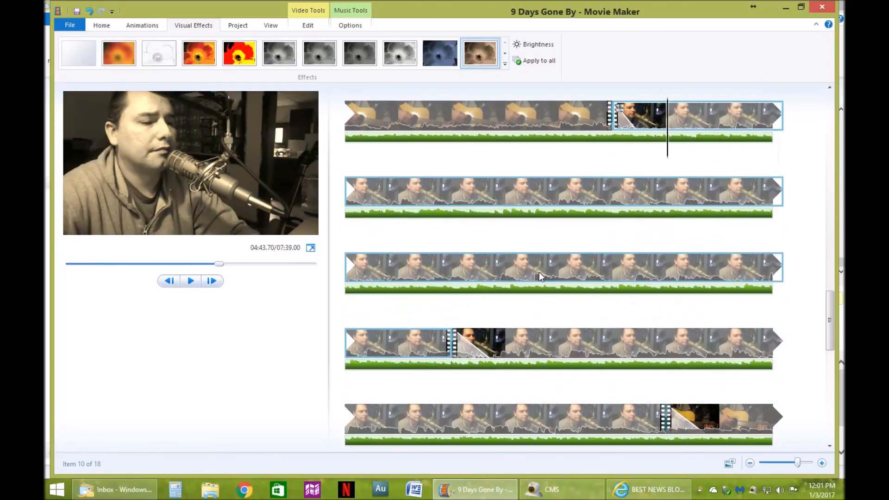
{"action": "left_click", "coordinate": [513, 341]}
{"action": "left_click", "coordinate": [483, 48]}
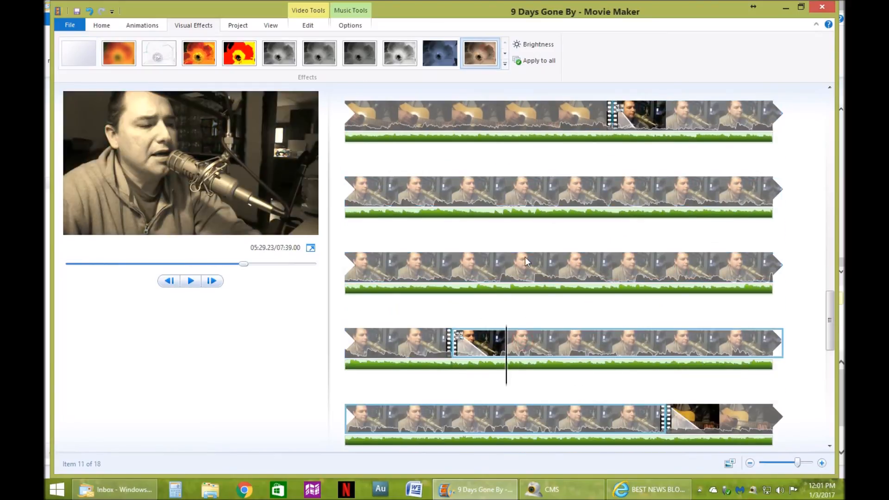
{"action": "scroll", "coordinate": [550, 302], "scroll_direction": "down", "scroll_amount": 2}
{"action": "left_click", "coordinate": [725, 319]}
{"action": "left_click", "coordinate": [479, 53]}
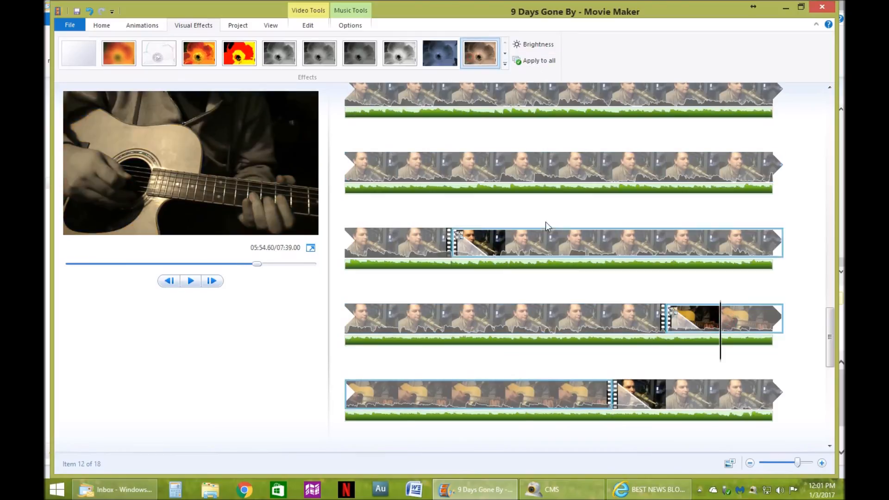
- Apply the sepia effect to item 13, the long singing clip that follows the guitar clip
{"action": "scroll", "coordinate": [545, 221], "scroll_direction": "down", "scroll_amount": 2}
{"action": "left_click", "coordinate": [615, 296]}
{"action": "left_click", "coordinate": [478, 53]}
{"action": "scroll", "coordinate": [603, 307], "scroll_direction": "down", "scroll_amount": 2}
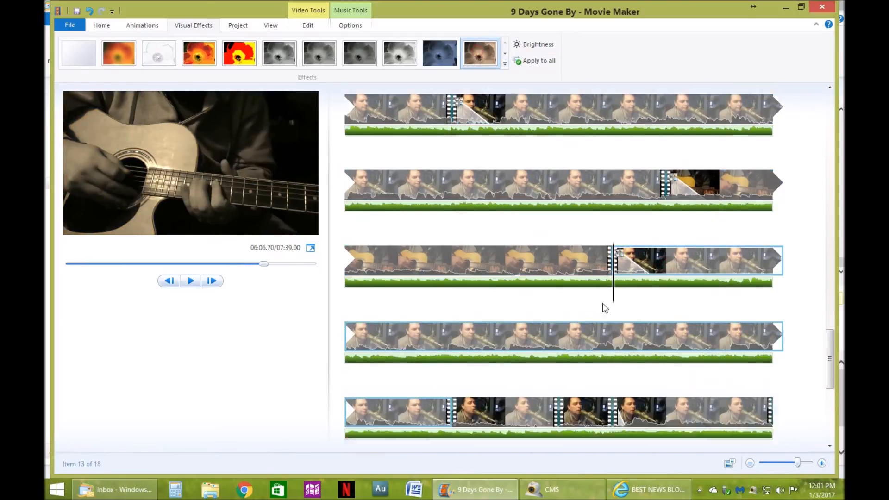
{"action": "left_click", "coordinate": [421, 343]}
{"action": "left_click", "coordinate": [477, 61]}
- Apply the sepia effect to the three short singing clips before the last guitar clip, items 14 to 16
{"action": "left_click", "coordinate": [485, 342]}
{"action": "left_click", "coordinate": [487, 65]}
{"action": "left_click", "coordinate": [575, 347]}
{"action": "left_click", "coordinate": [479, 53]}
{"action": "left_click", "coordinate": [638, 353]}
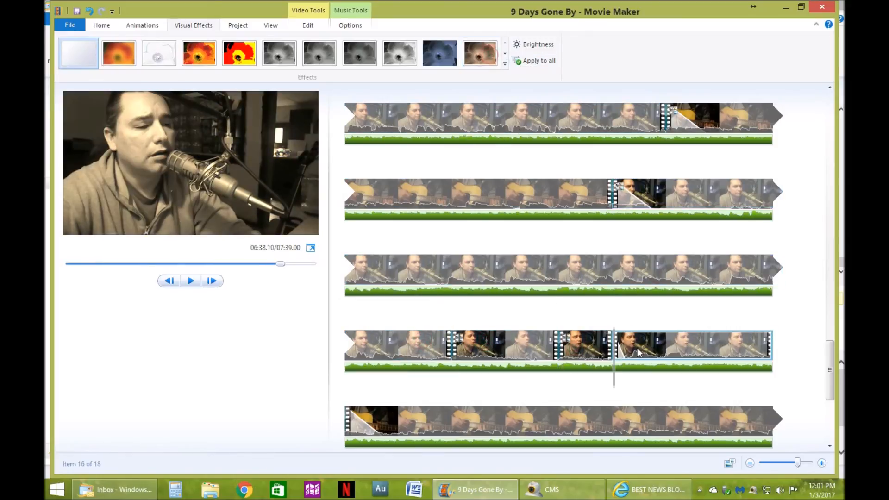
{"action": "left_click", "coordinate": [480, 53]}
{"action": "left_click", "coordinate": [586, 331]}
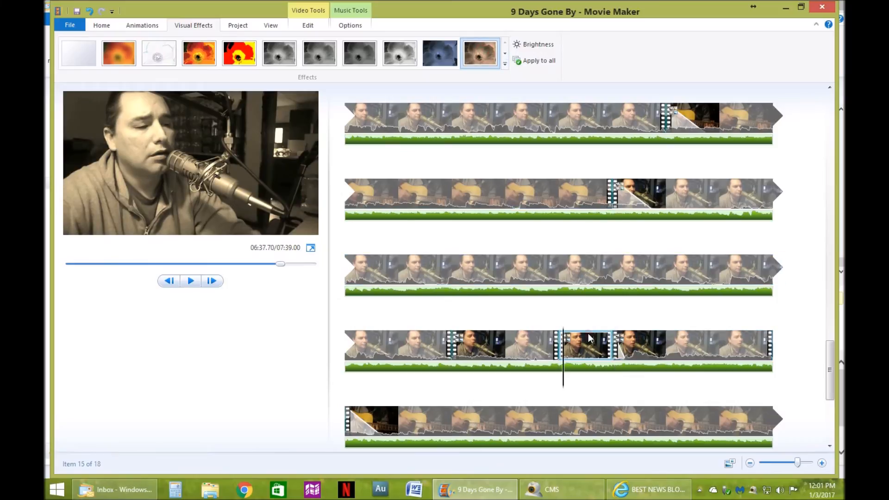
- Apply the sepia effect to item 17, the last guitar clip before the end credits
{"action": "scroll", "coordinate": [643, 351], "scroll_direction": "down", "scroll_amount": 3}
{"action": "left_click", "coordinate": [439, 322]}
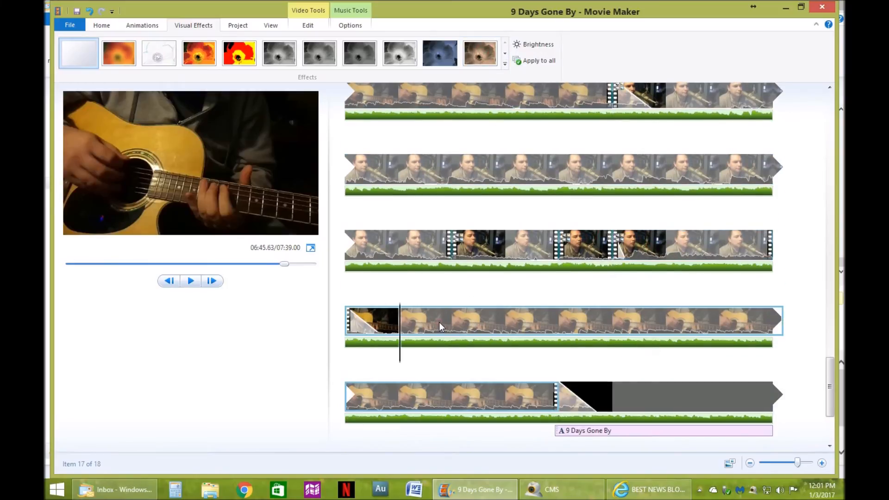
{"action": "left_click", "coordinate": [489, 56]}
{"action": "scroll", "coordinate": [510, 362], "scroll_direction": "down", "scroll_amount": 3}
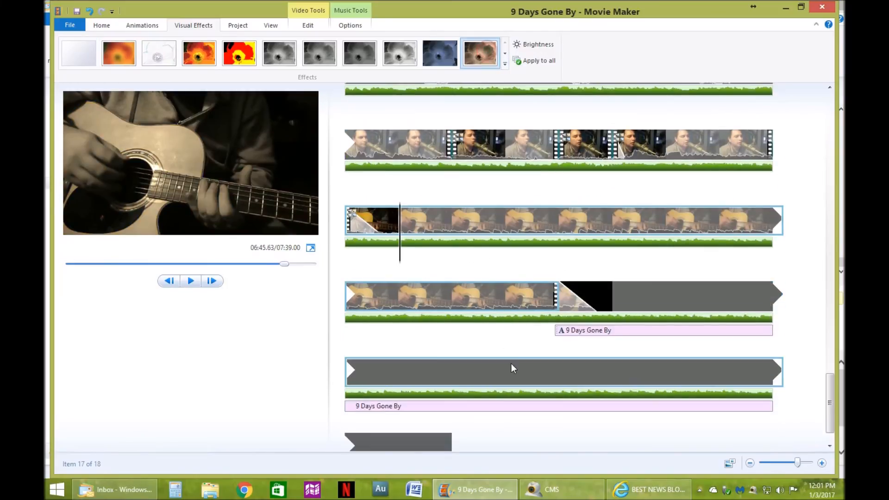
{"action": "left_click", "coordinate": [507, 296]}
- Return to the start of the movie and play the opening guitar clip to check its sepia look
{"action": "scroll", "coordinate": [480, 254], "scroll_direction": "up", "scroll_amount": 5}
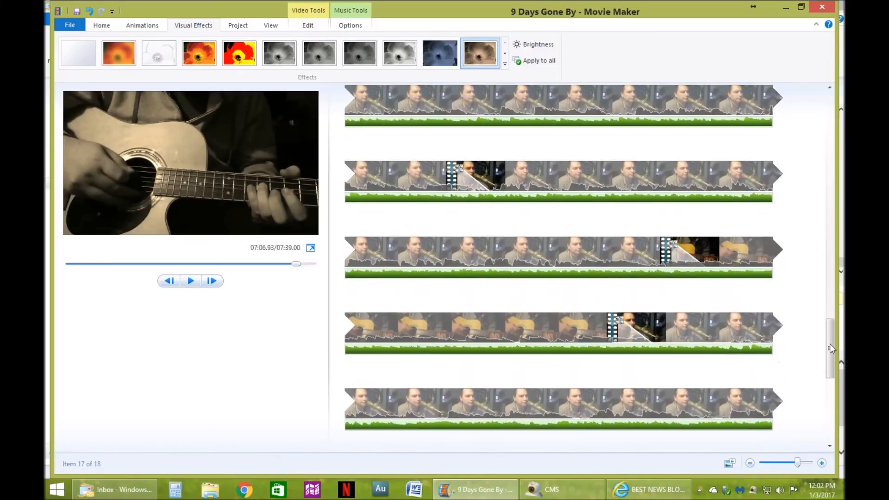
{"action": "left_click_drag", "start_coordinate": [832, 351], "coordinate": [832, 123]}
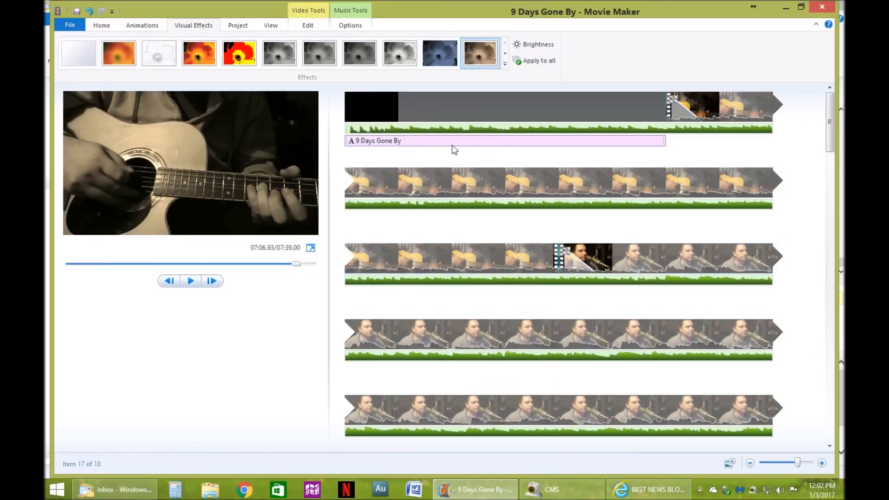
{"action": "left_click", "coordinate": [671, 125]}
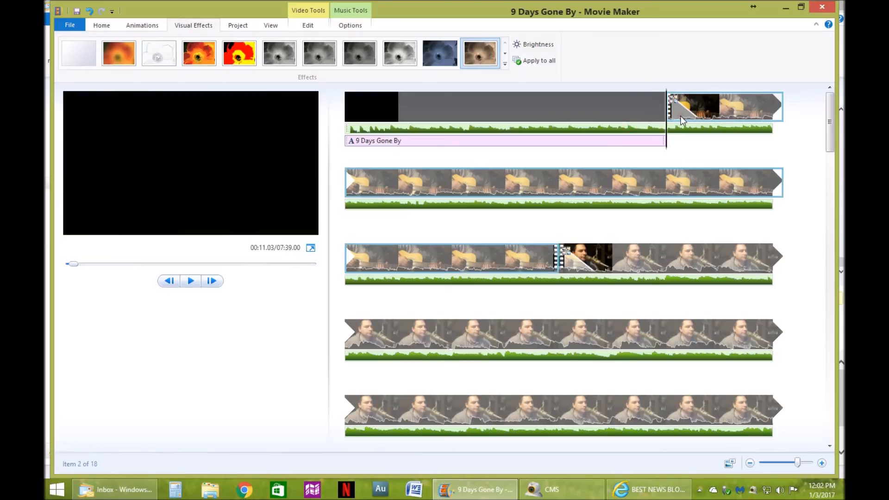
{"action": "key", "text": "space"}
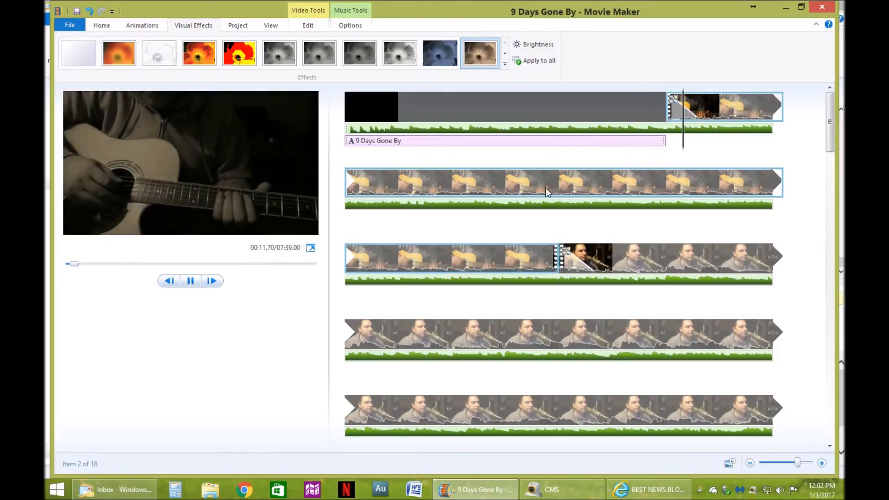
{"action": "scroll", "coordinate": [482, 257], "scroll_direction": "down", "scroll_amount": 3}
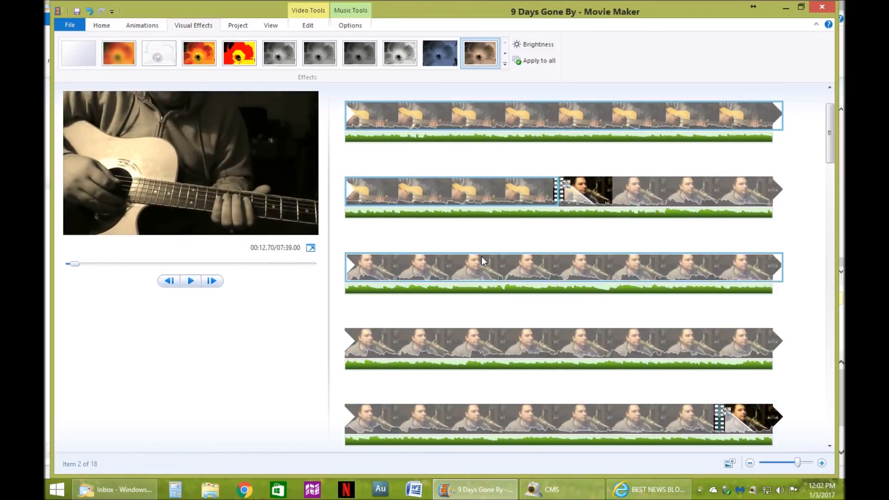
- Find the first sung line in the first singing clip and add the caption "9 days gone by" starting at 45.10 s
{"action": "left_click", "coordinate": [535, 187]}
{"action": "key", "text": "space"}
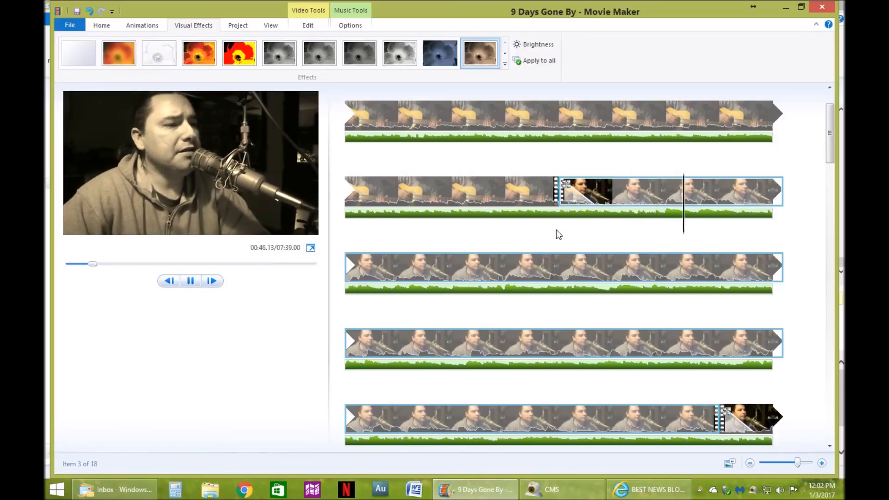
{"action": "key", "text": "space"}
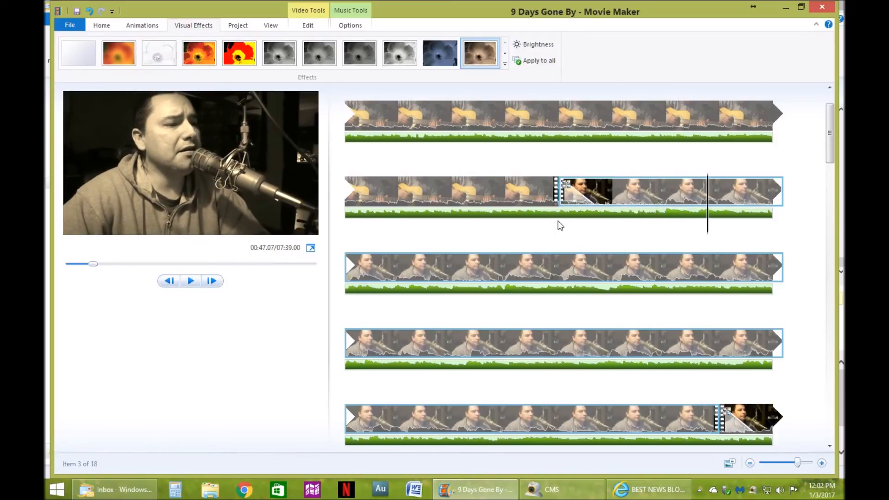
{"action": "left_click_drag", "start_coordinate": [709, 214], "coordinate": [658, 207]}
{"action": "left_click", "coordinate": [101, 26]}
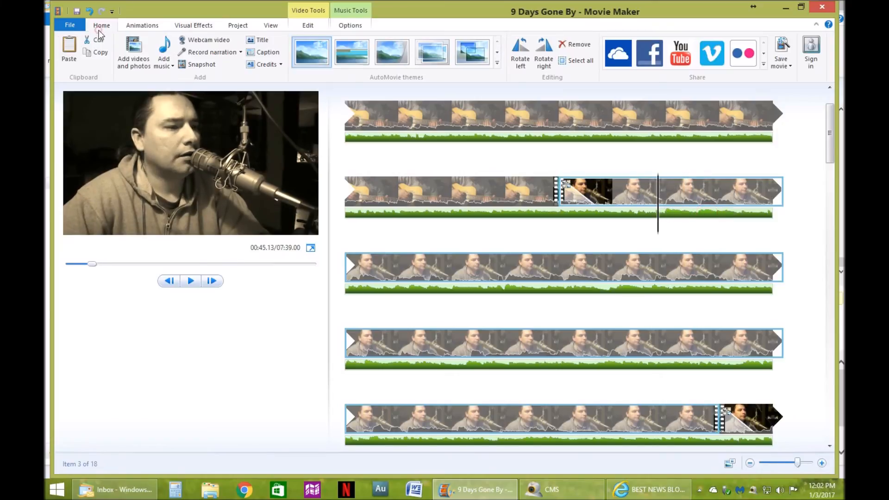
{"action": "left_click", "coordinate": [268, 53]}
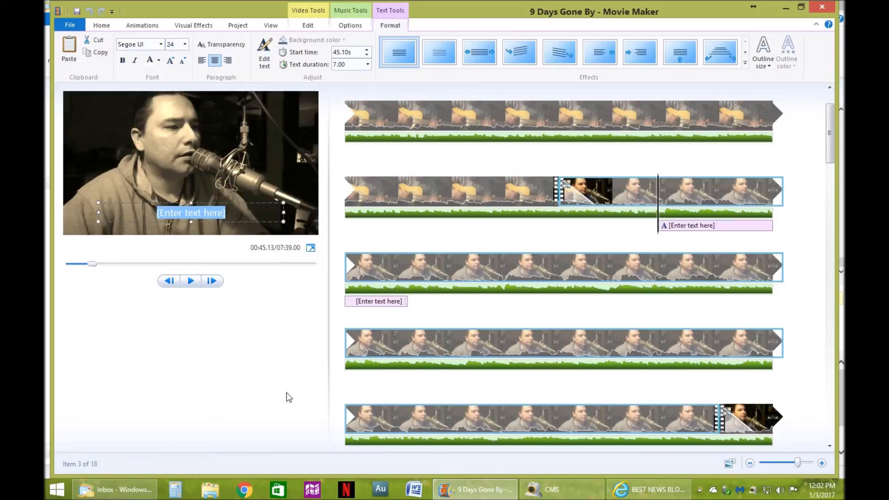
{"action": "type", "text": "9"}
{"action": "key", "text": "BackSpace"}
{"action": "key", "text": "BackSpace"}
{"action": "type", "text": "days gone by"}
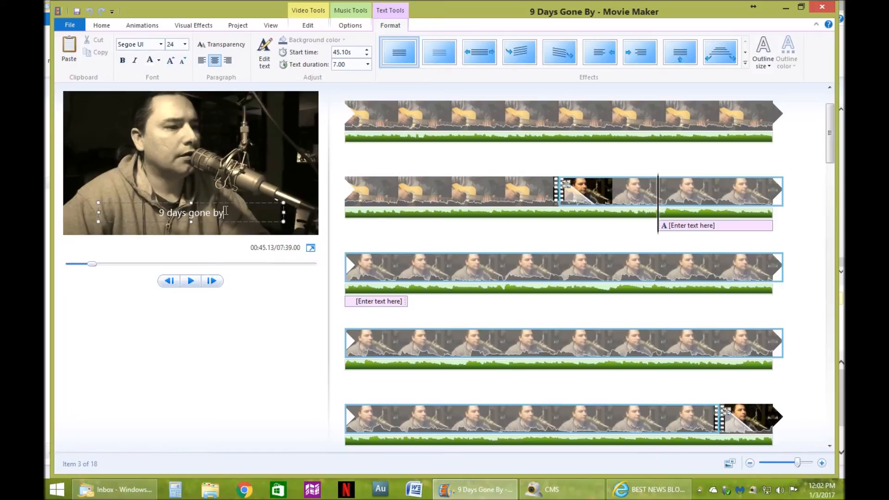
- Enlarge the "9 days gone by" caption text to size 28
{"action": "left_click_drag", "start_coordinate": [239, 216], "coordinate": [159, 213]}
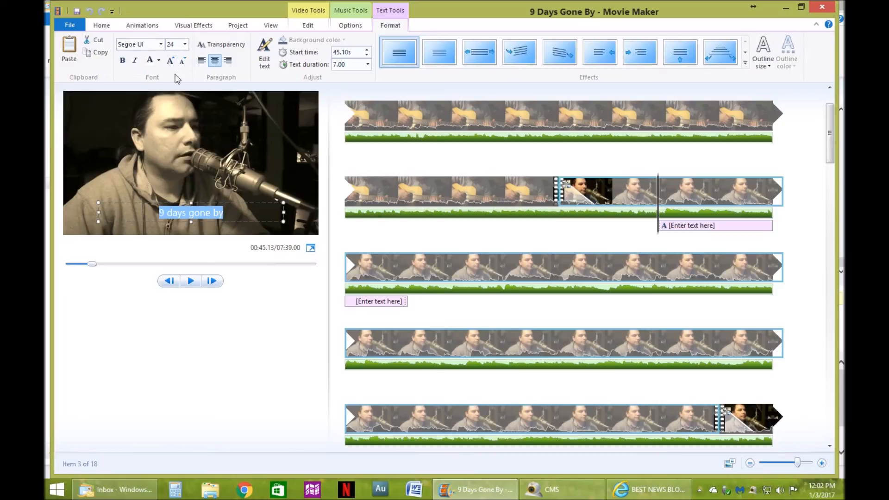
{"action": "left_click", "coordinate": [172, 62]}
{"action": "left_click", "coordinate": [172, 61]}
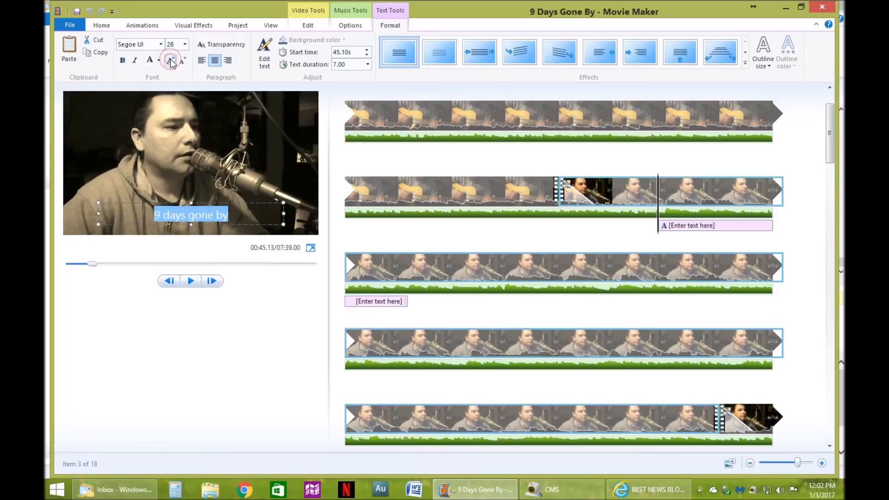
{"action": "left_click", "coordinate": [227, 176]}
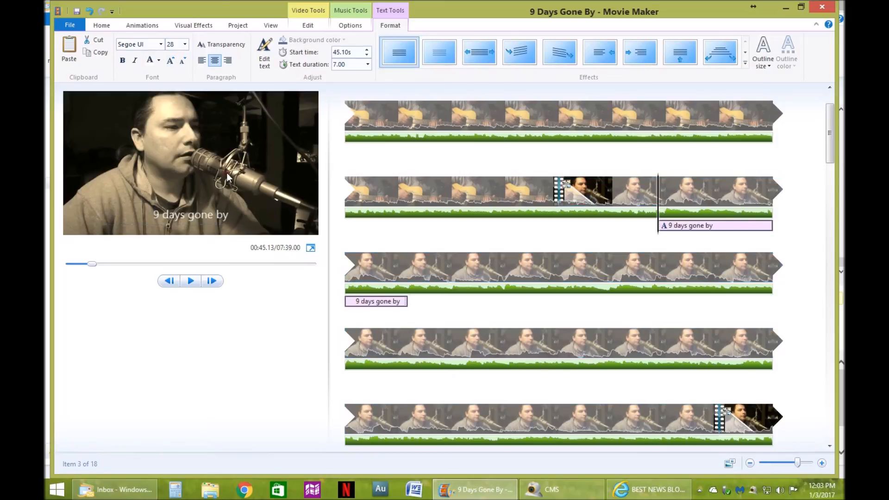
- Play the lead-in to the "9 days gone by" caption and shift the caption to start at 45.37 s
{"action": "left_click", "coordinate": [612, 230]}
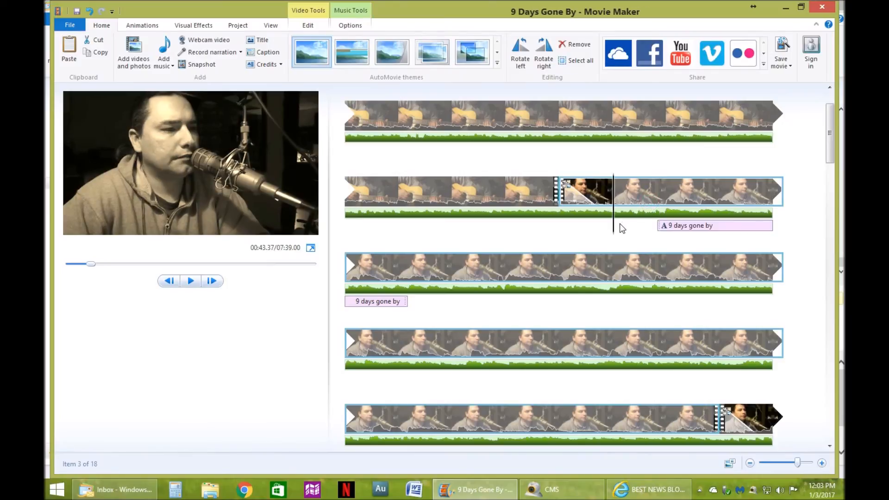
{"action": "key", "text": "space"}
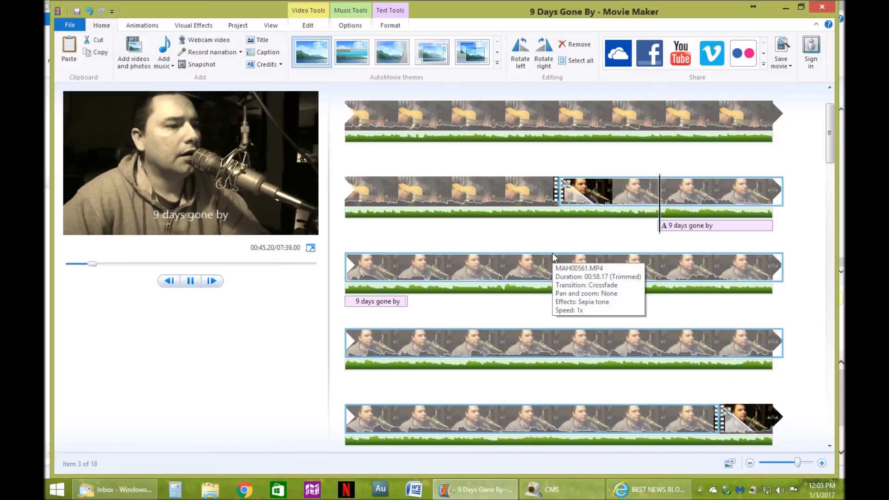
{"action": "key", "text": "space"}
{"action": "left_click", "coordinate": [611, 229]}
{"action": "key", "text": "space"}
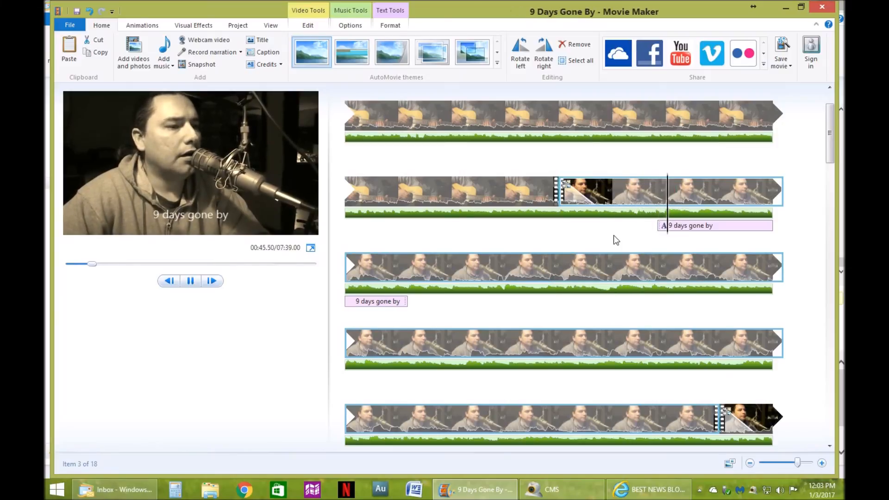
{"action": "left_click", "coordinate": [664, 227]}
{"action": "left_click_drag", "start_coordinate": [665, 230], "coordinate": [672, 228]}
- Replay the start of the first singing clip and check the "9 days gone by" caption's timing and duration settings
{"action": "left_click", "coordinate": [657, 193]}
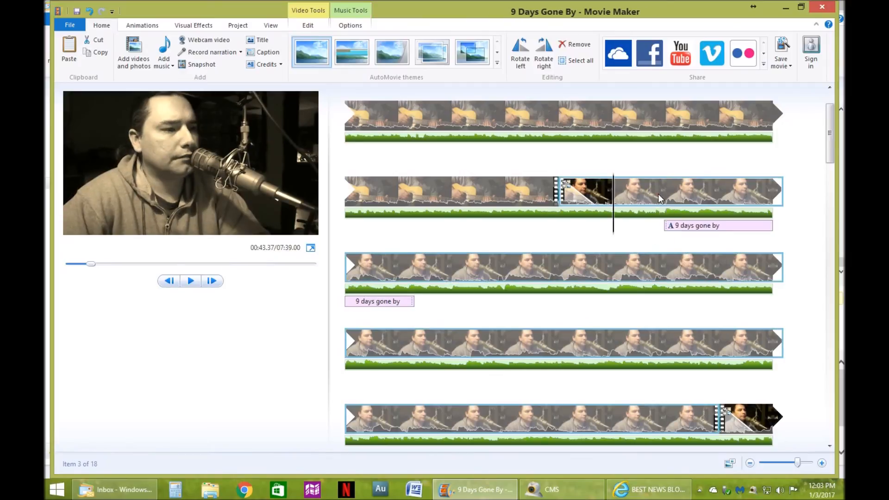
{"action": "key", "text": "space"}
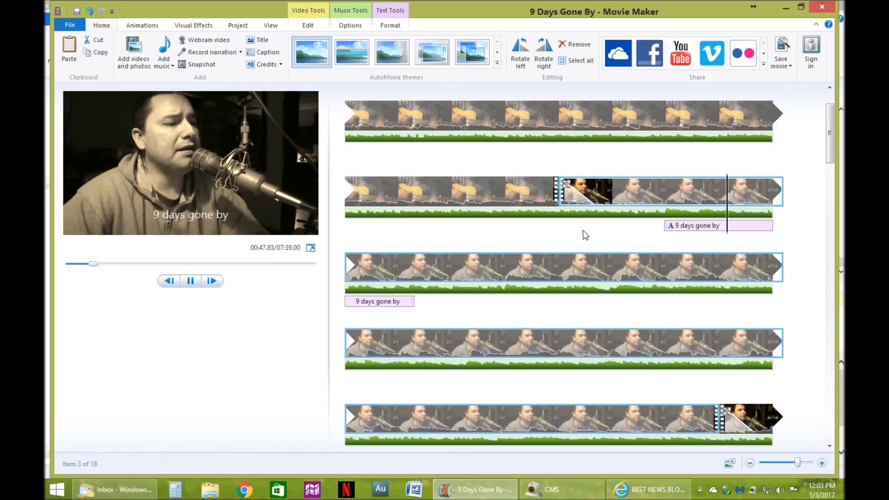
{"action": "key", "text": "space"}
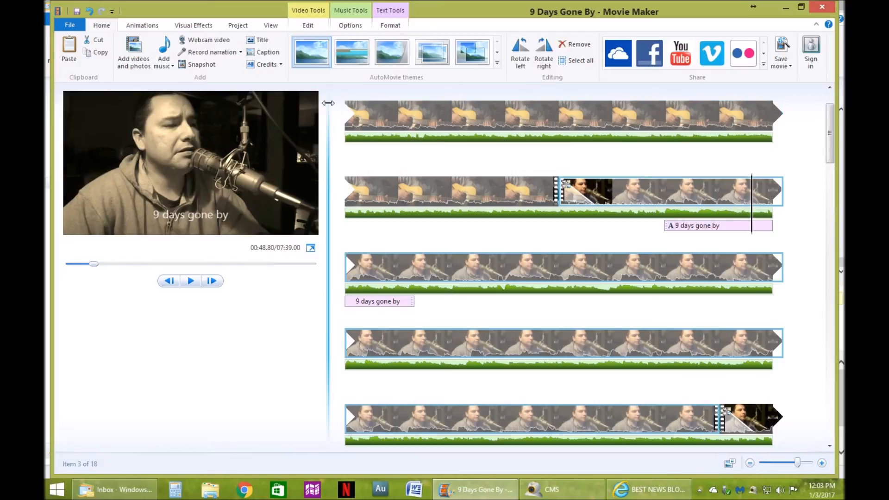
{"action": "left_click", "coordinate": [694, 227]}
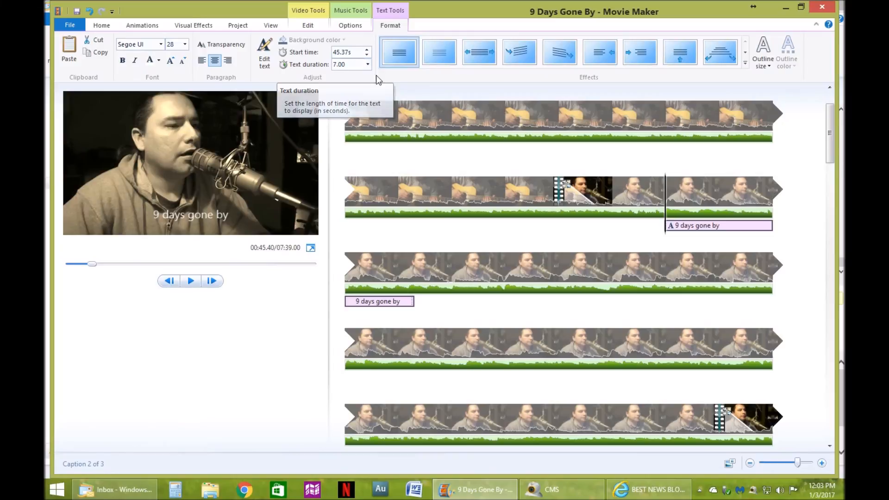
{"action": "left_click", "coordinate": [667, 203]}
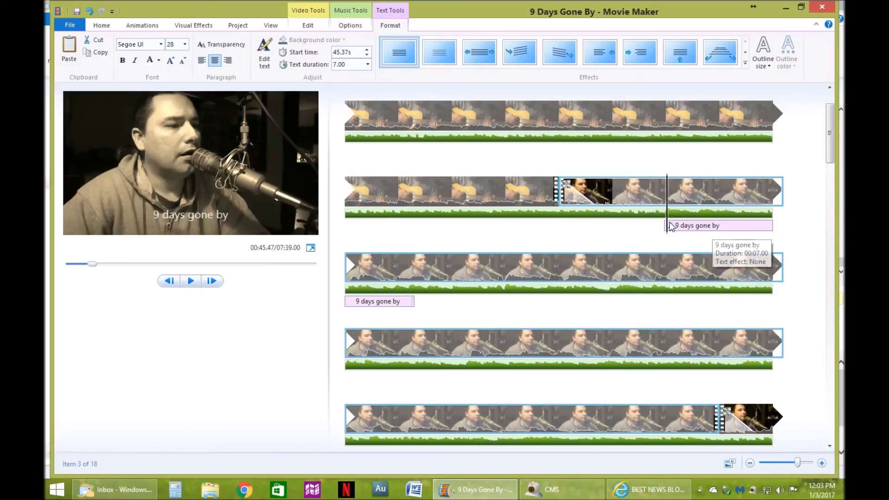
- Play past the end of the first lyric caption and add the caption "Since I seen her cry" starting at 52.93 s
{"action": "key", "text": "space"}
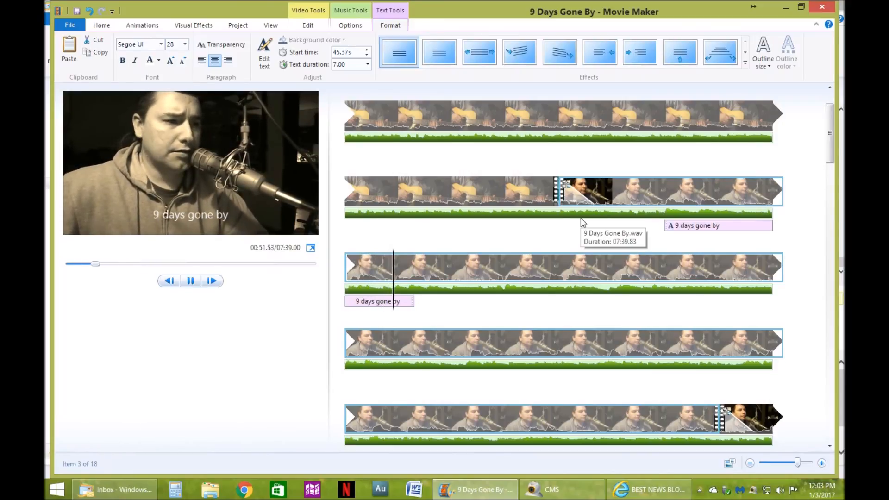
{"action": "key", "text": "space"}
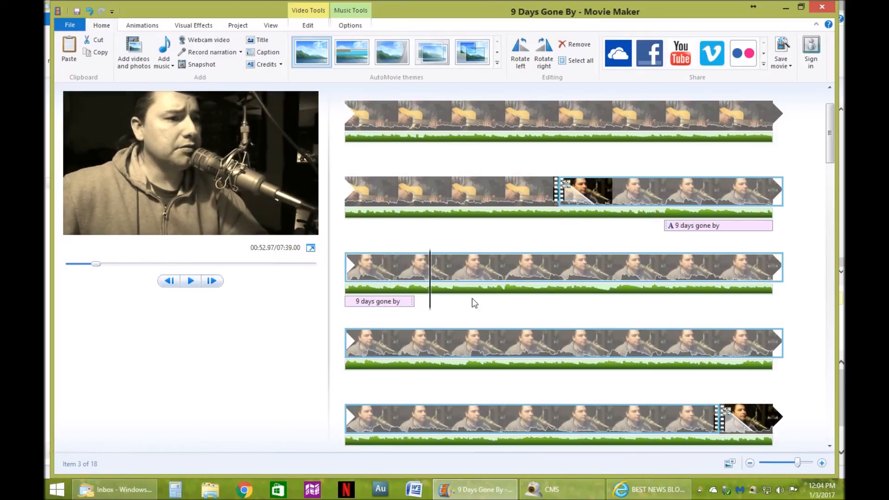
{"action": "left_click", "coordinate": [257, 54]}
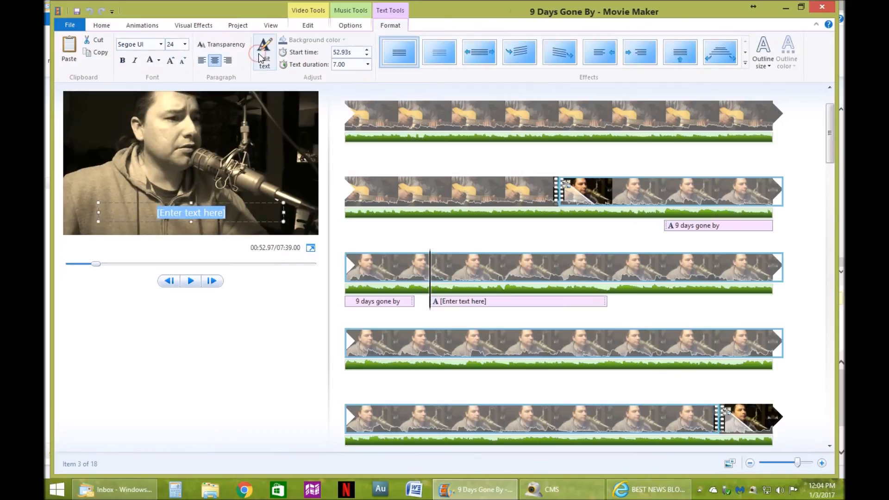
{"action": "type", "text": "Since"}
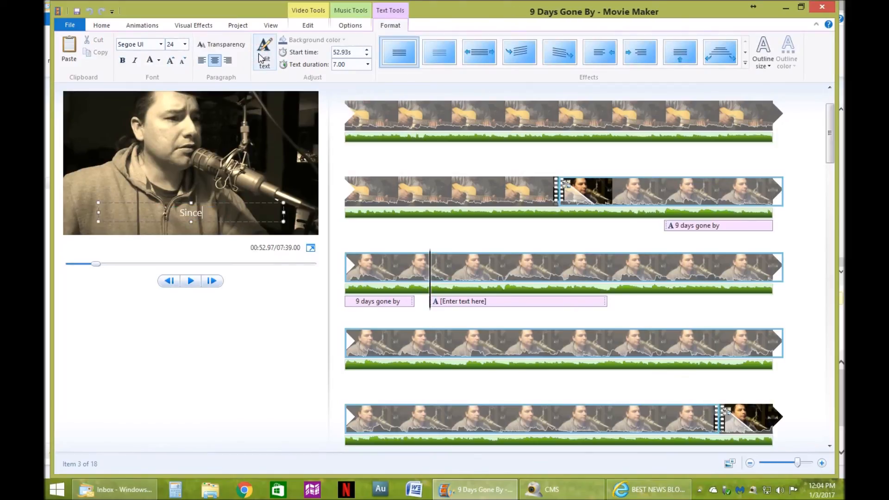
{"action": "type", "text": " I seen her cry"}
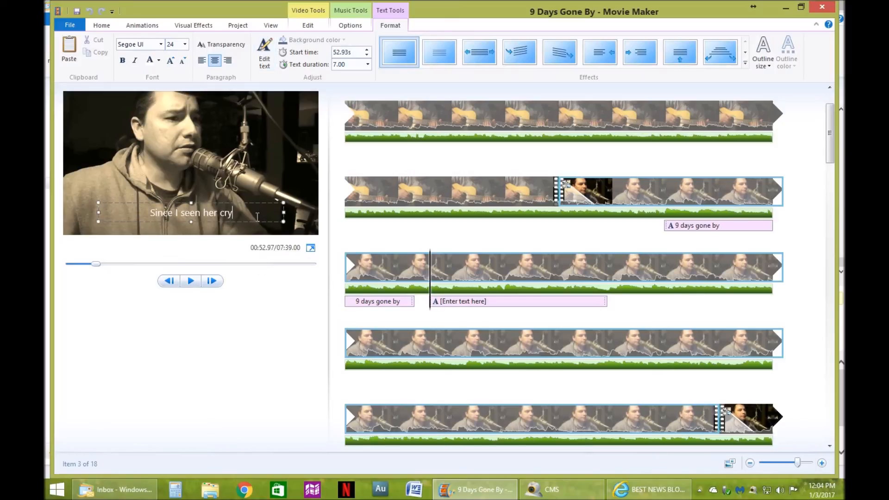
- Enlarge the "Since I seen her cry" caption text to size 28
{"action": "key", "text": "ctrl+a"}
{"action": "left_click", "coordinate": [171, 60]}
{"action": "left_click", "coordinate": [170, 60]}
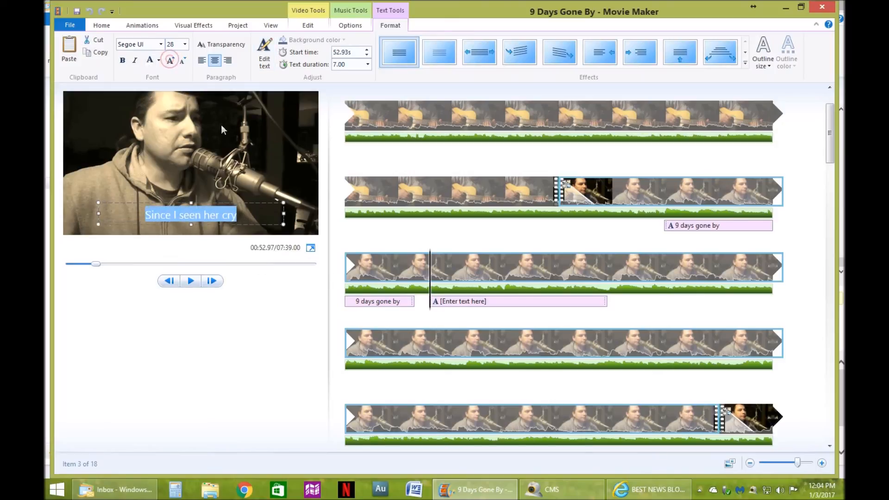
{"action": "left_click", "coordinate": [453, 278]}
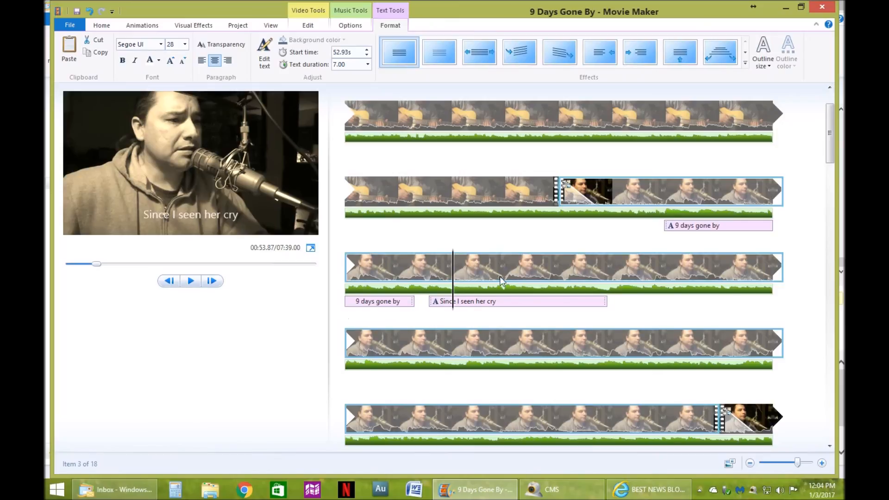
- Play the first lyric to find where the second line begins and move the "Since I seen her cry" caption to start at 49.67 s
{"action": "left_click", "coordinate": [750, 191]}
{"action": "key", "text": "space"}
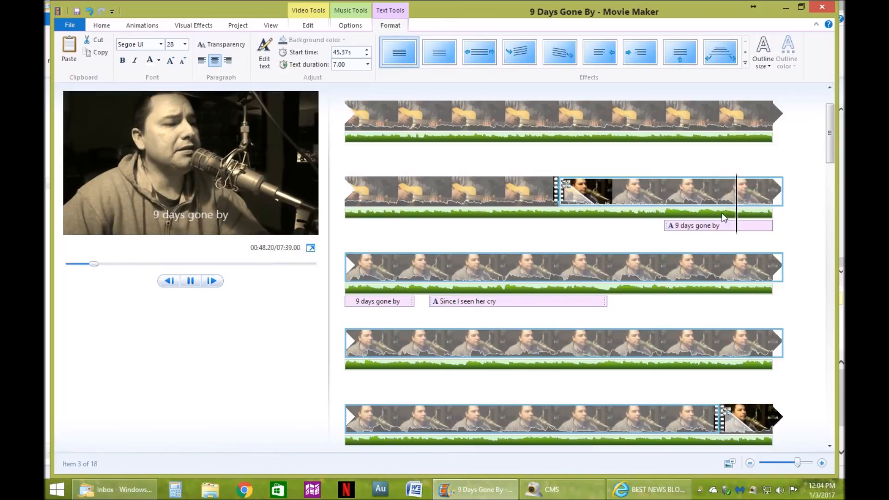
{"action": "key", "text": "space"}
{"action": "left_click_drag", "start_coordinate": [442, 301], "coordinate": [339, 307]}
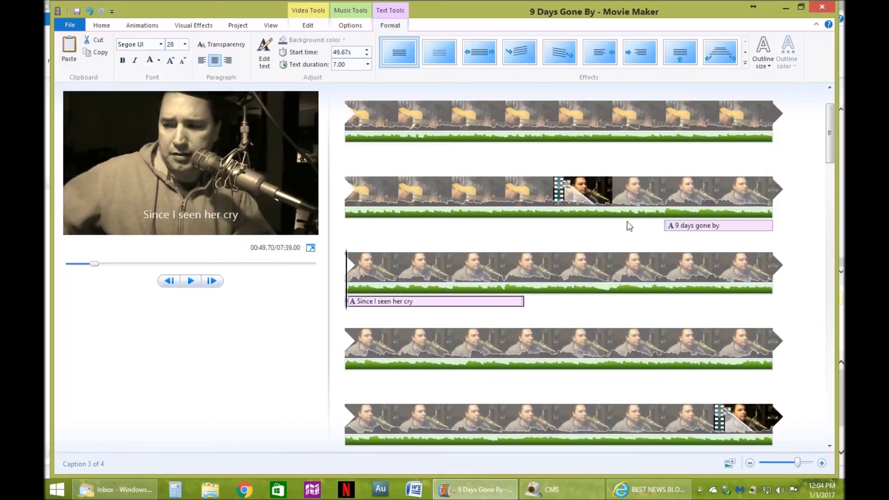
- Replay the first two lyric captions over the singing clip and check the layout of the "9 days gone by" text
{"action": "left_click", "coordinate": [724, 203]}
{"action": "key", "text": "space"}
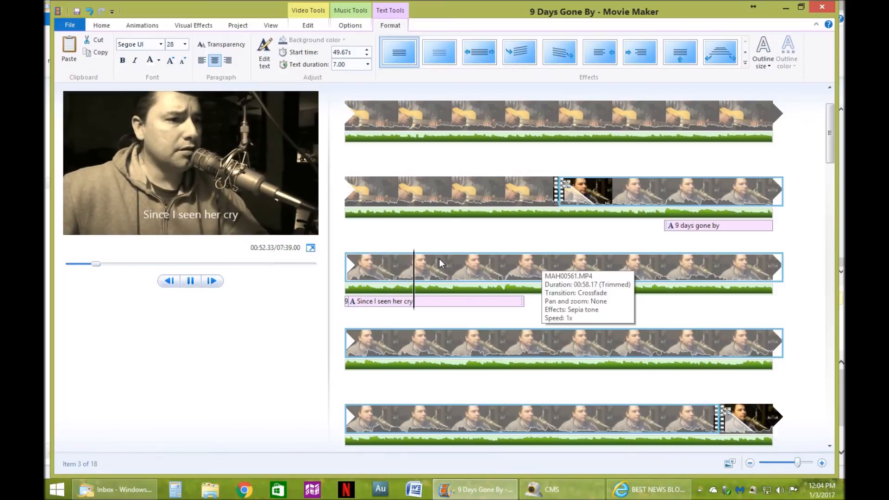
{"action": "left_click", "coordinate": [690, 225]}
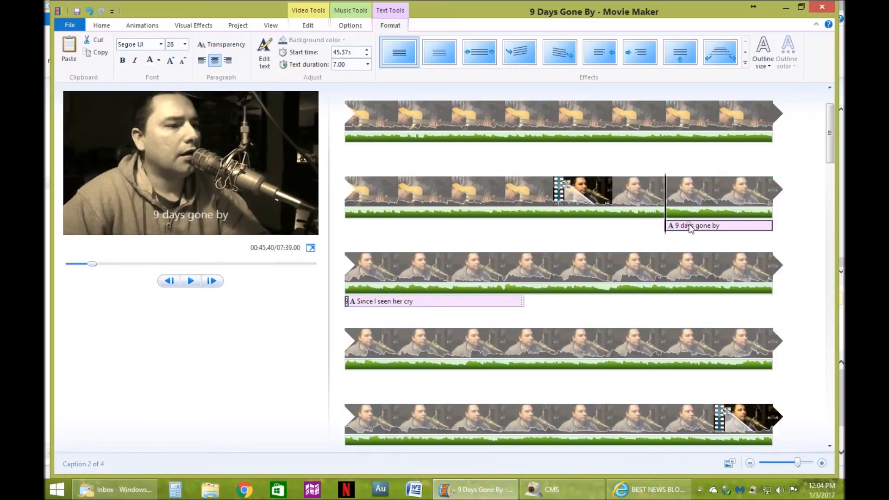
{"action": "left_click", "coordinate": [703, 227]}
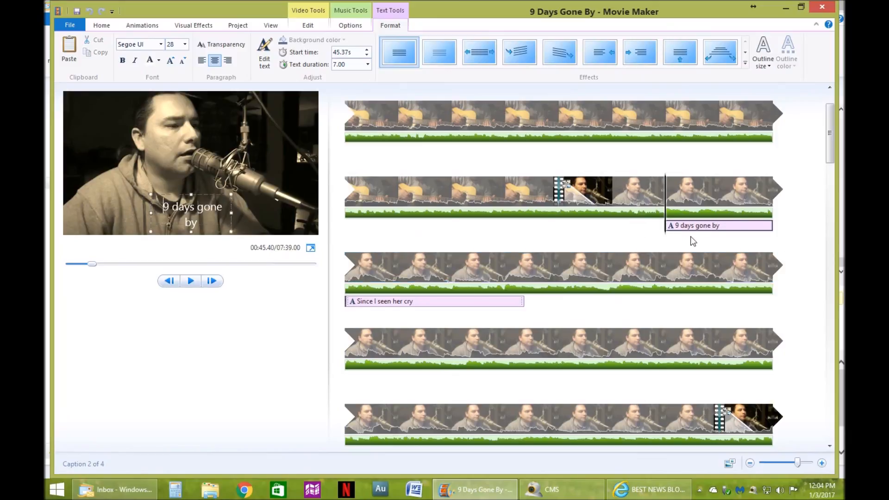
{"action": "left_click", "coordinate": [692, 199]}
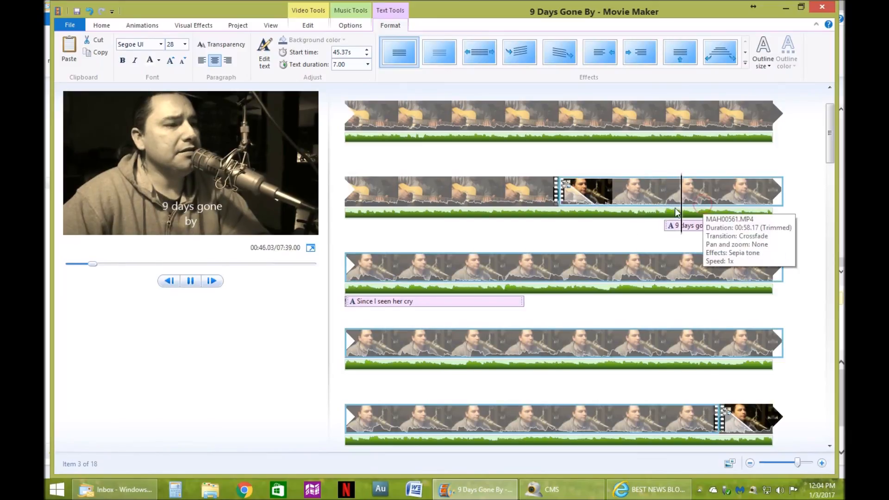
- Widen the "9 days gone by" caption box so its text fits on one line, and reposition it low in the centre of the frame
{"action": "left_click", "coordinate": [247, 215]}
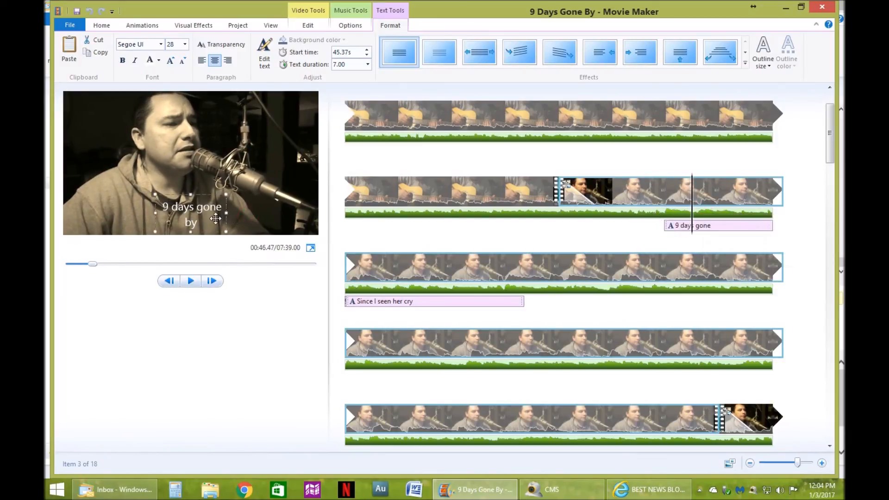
{"action": "left_click_drag", "start_coordinate": [225, 213], "coordinate": [247, 213]}
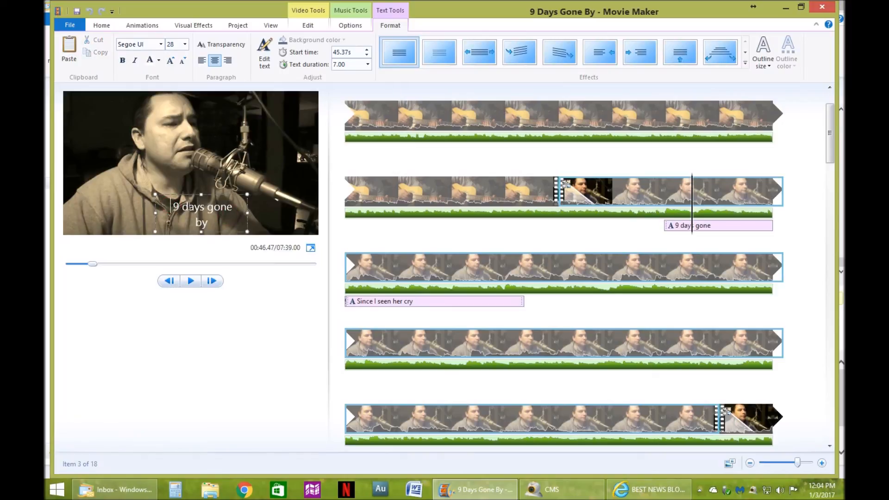
{"action": "key", "text": "BackSpace"}
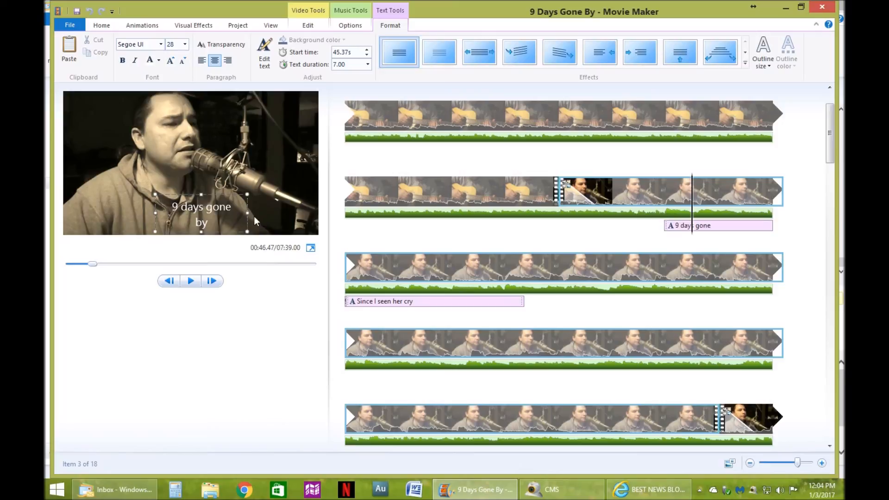
{"action": "left_click_drag", "start_coordinate": [248, 212], "coordinate": [339, 214]}
{"action": "key", "text": "Delete"}
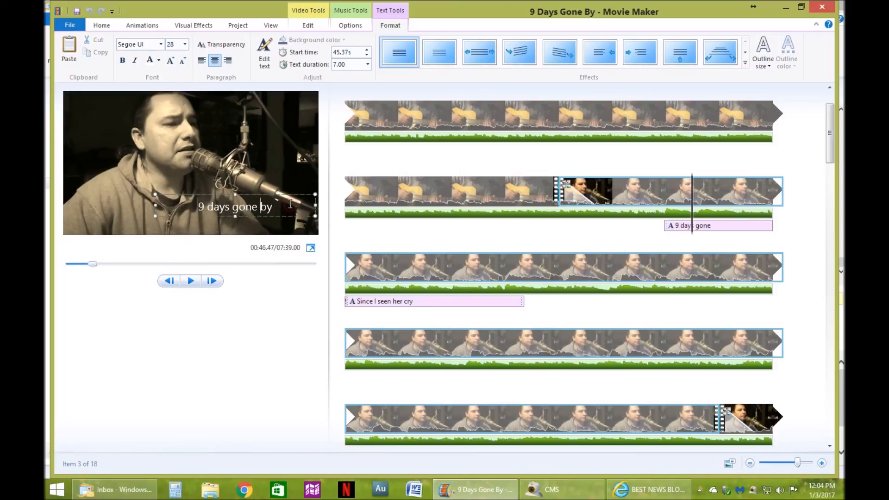
{"action": "left_click_drag", "start_coordinate": [261, 196], "coordinate": [200, 208]}
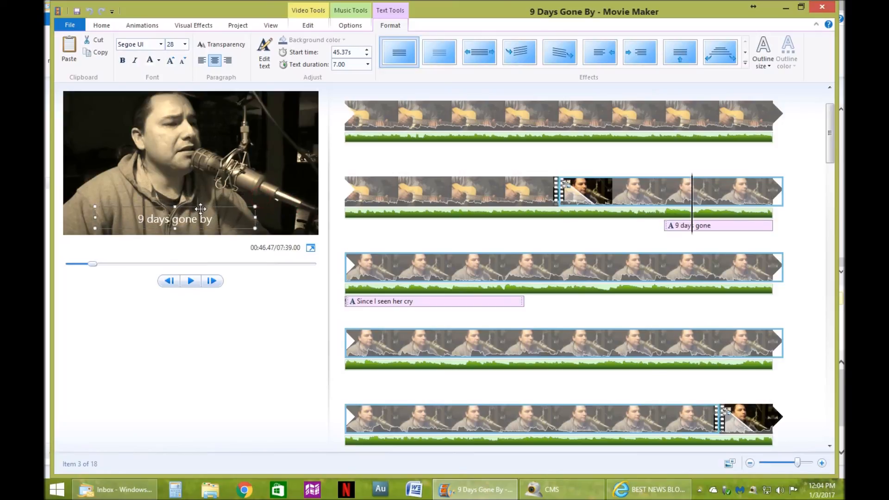
{"action": "left_click", "coordinate": [727, 194]}
{"action": "key", "text": "space"}
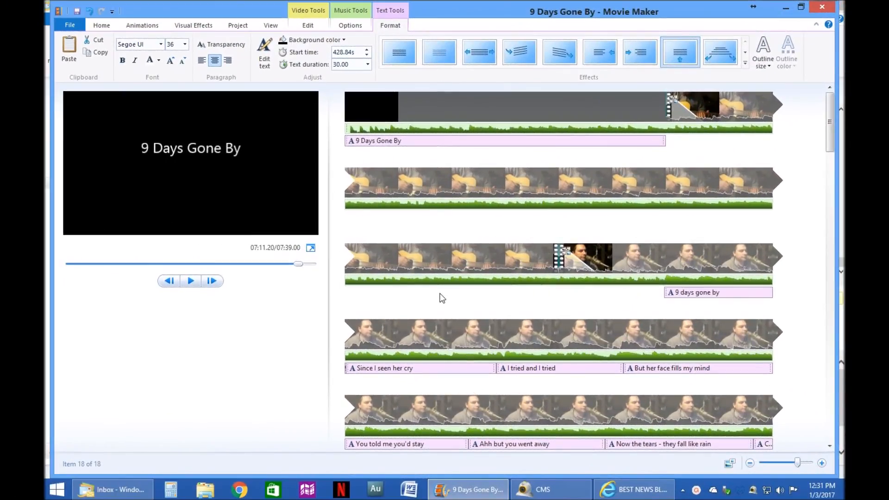
- Examine the whole captioned timeline, from the opening title to the closing "9 Days Gone By" credits
{"action": "scroll", "coordinate": [551, 305], "scroll_direction": "down", "scroll_amount": 4}
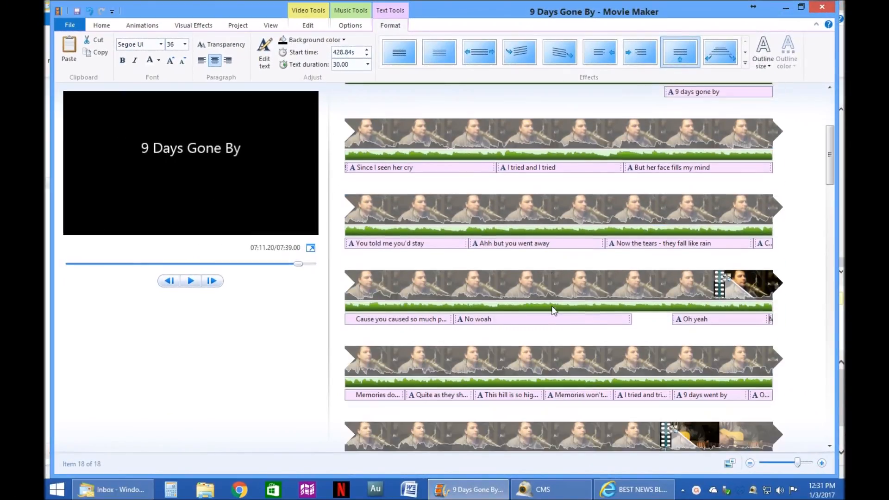
{"action": "scroll", "coordinate": [552, 308], "scroll_direction": "down", "scroll_amount": 5}
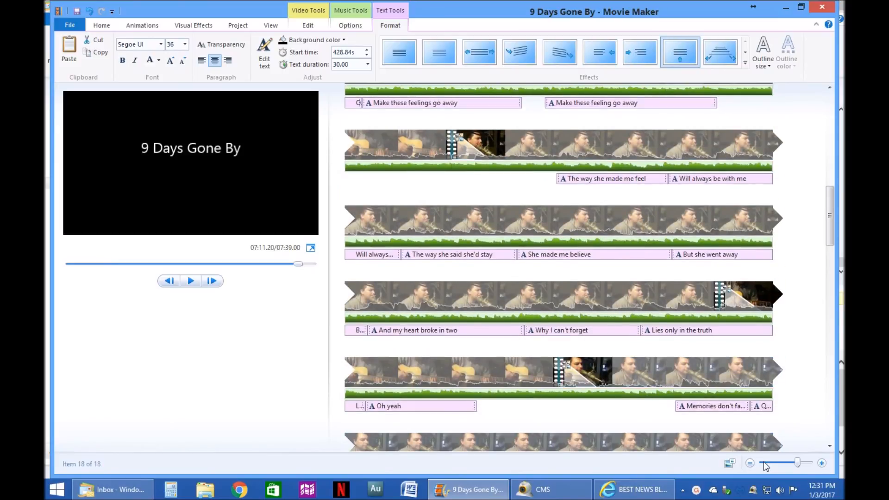
{"action": "left_click", "coordinate": [749, 462]}
{"action": "left_click", "coordinate": [749, 463]}
{"action": "left_click", "coordinate": [749, 463]}
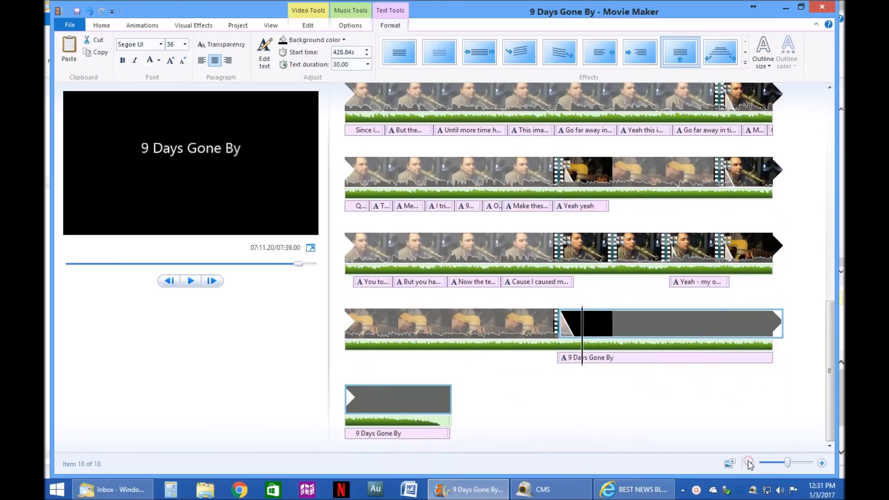
{"action": "left_click", "coordinate": [749, 463]}
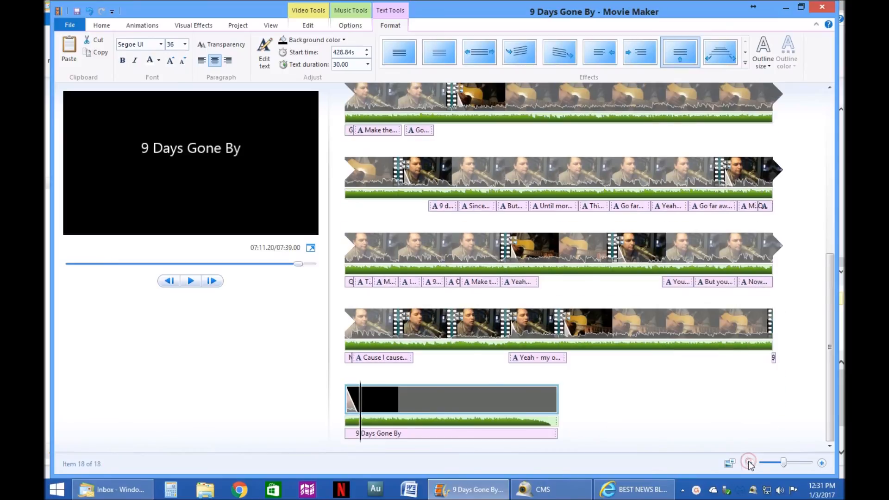
{"action": "scroll", "coordinate": [653, 385], "scroll_direction": "up", "scroll_amount": 5}
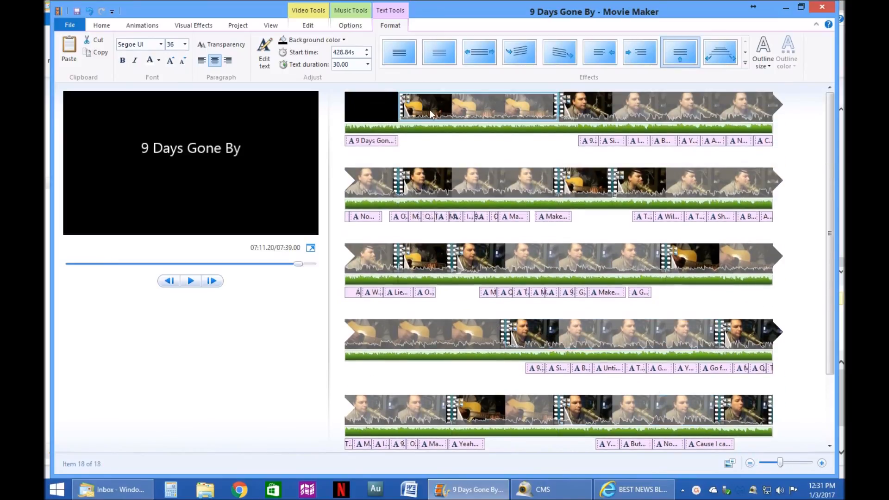
{"action": "scroll", "coordinate": [613, 166], "scroll_direction": "down", "scroll_amount": 1}
{"action": "scroll", "coordinate": [613, 166], "scroll_direction": "down", "scroll_amount": 2}
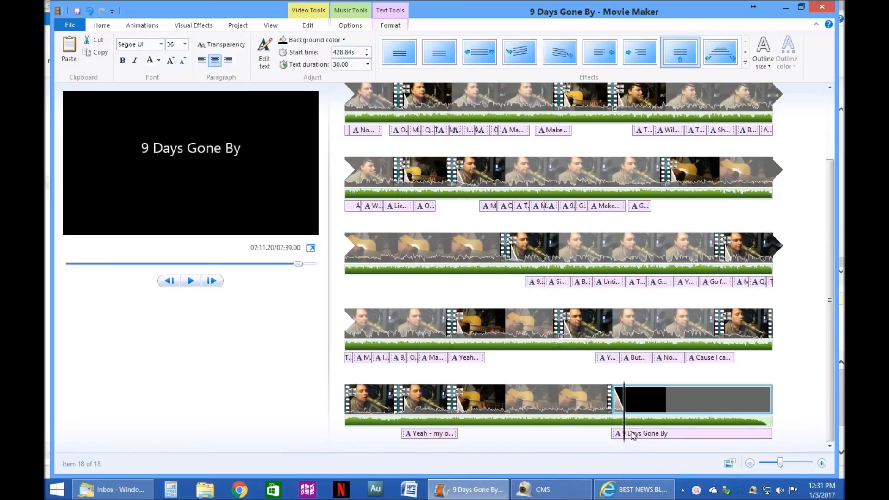
{"action": "scroll", "coordinate": [663, 331], "scroll_direction": "up", "scroll_amount": 3}
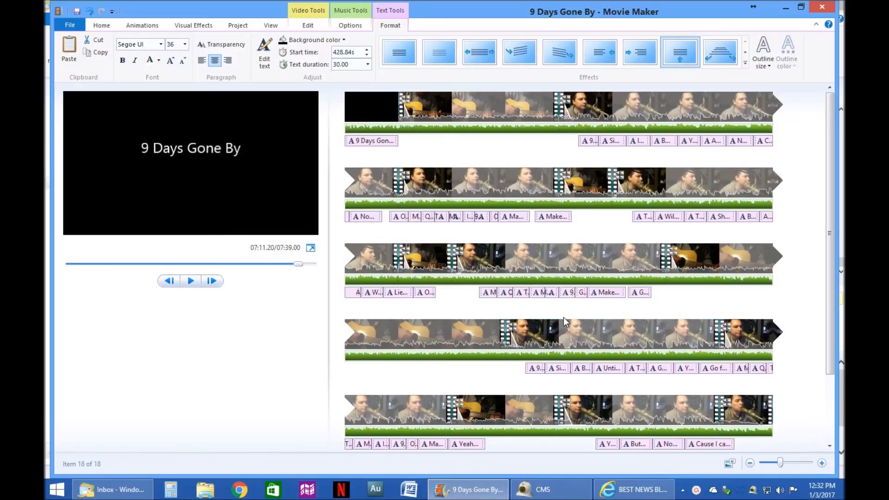
- Save the movie with the recent 1080 high-definition display setting as "9 Days Gone By", an MPEG-4/H.264 Video File, in the Youtube Vidoes folder
{"action": "left_click", "coordinate": [76, 24]}
{"action": "mouse_move", "coordinate": [96, 173]}
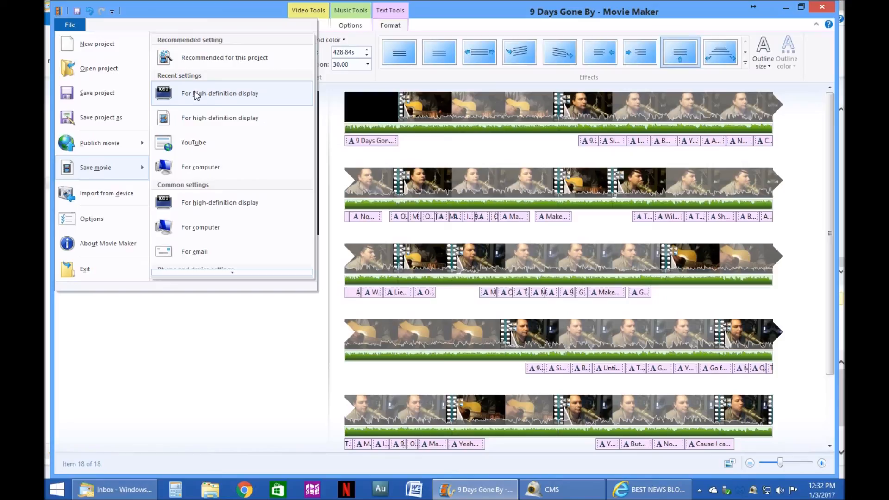
{"action": "left_click", "coordinate": [212, 93]}
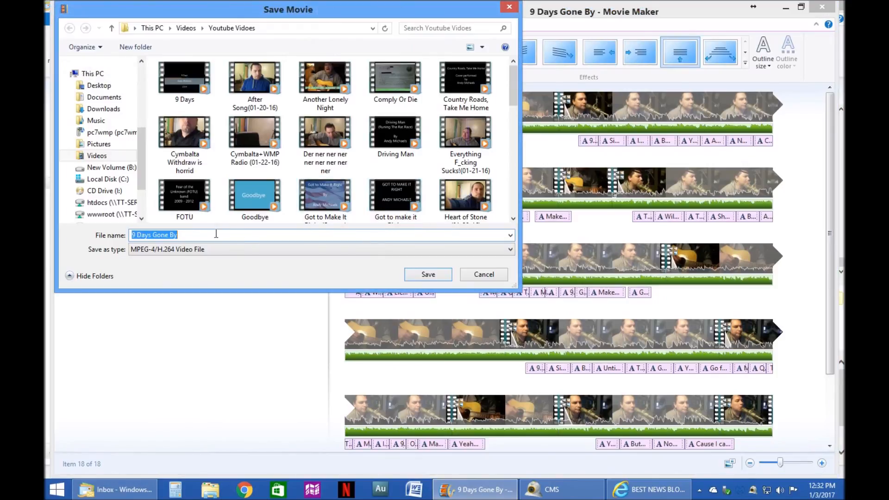
{"action": "left_click", "coordinate": [189, 237]}
{"action": "left_click", "coordinate": [240, 251]}
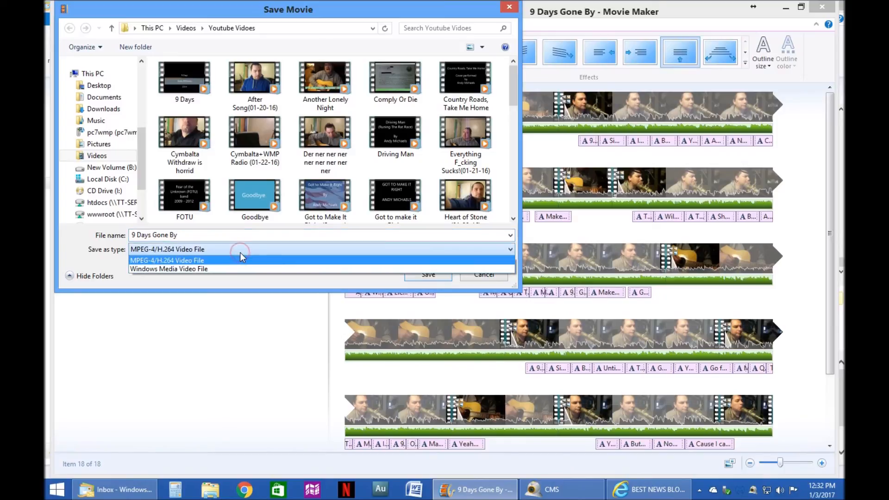
{"action": "left_click", "coordinate": [217, 261]}
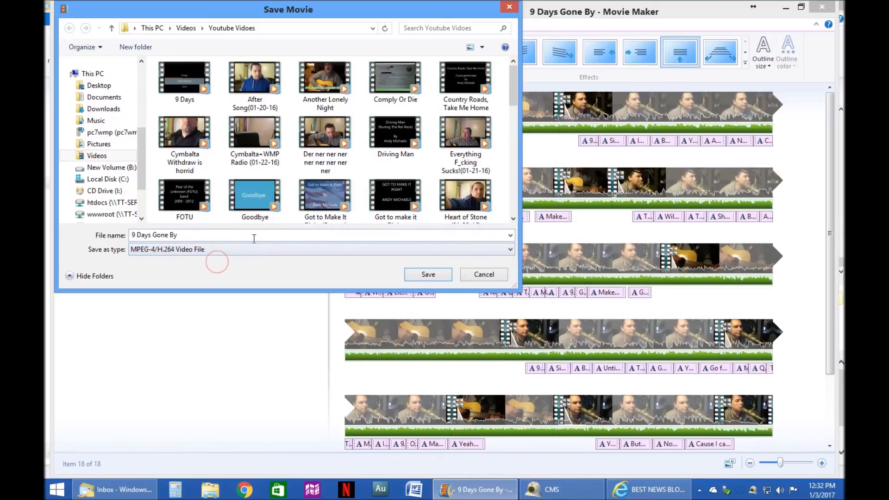
{"action": "left_click_drag", "start_coordinate": [311, 6], "coordinate": [332, 15]}
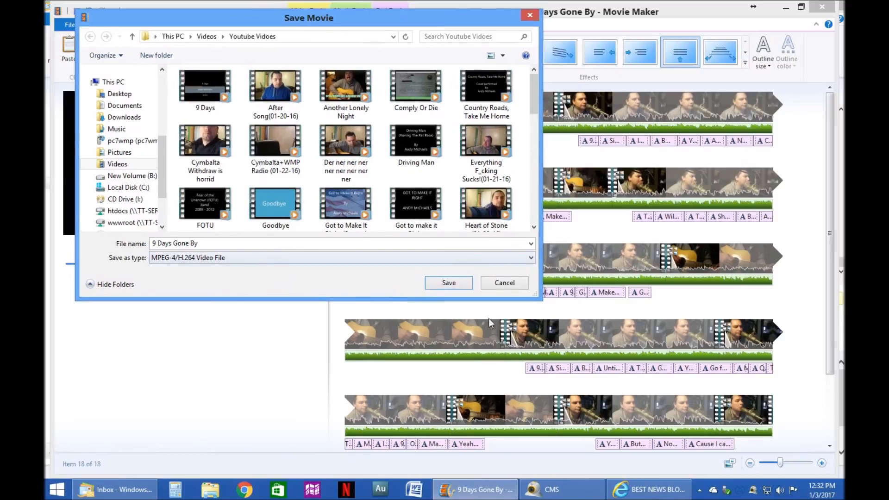
{"action": "left_click", "coordinate": [458, 281]}
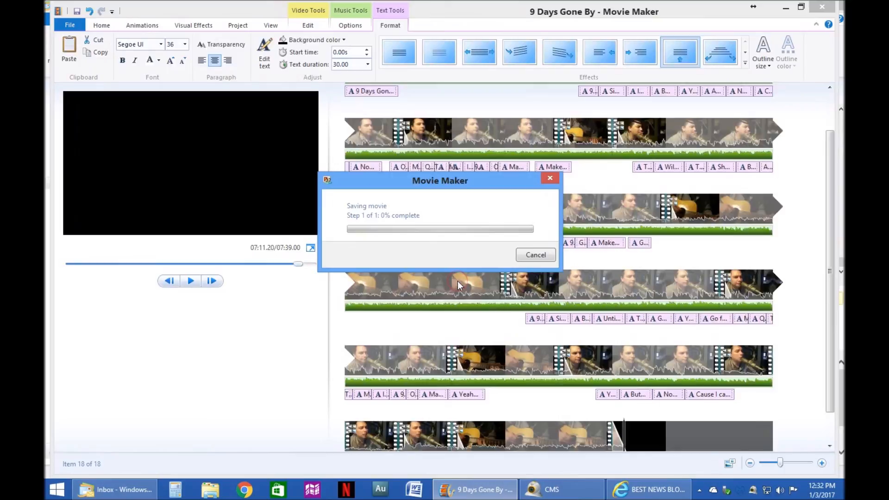